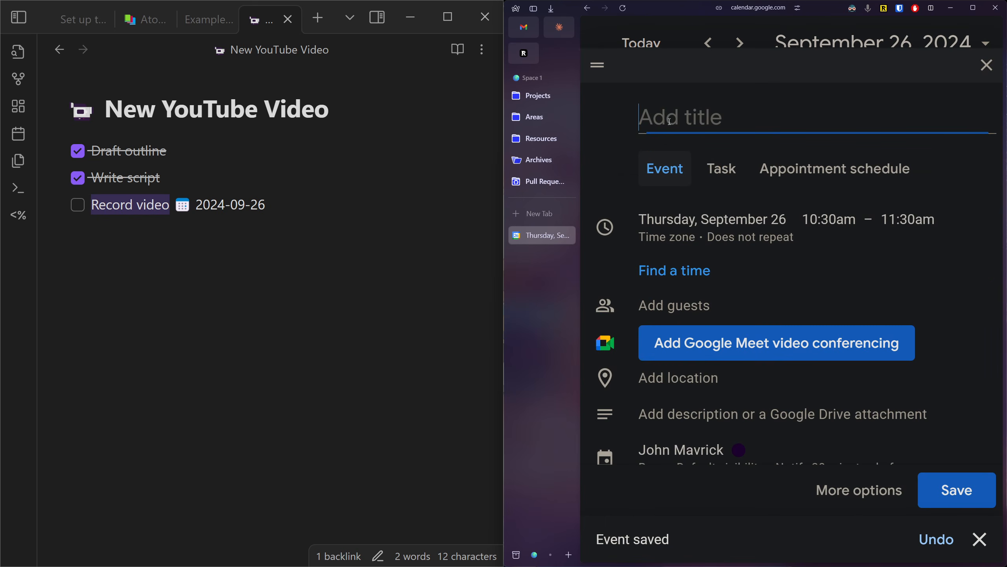
Step: Title the new September 26 calendar event from 10:30am to 11:30am "Record video" and save it
type("Record video")
left_click(956, 488)
Step: Copy "Plan what to bring" from the LA Trip note into a new September 26 calendar event, 11:15am to 12:15pm, and save it
left_click(230, 205)
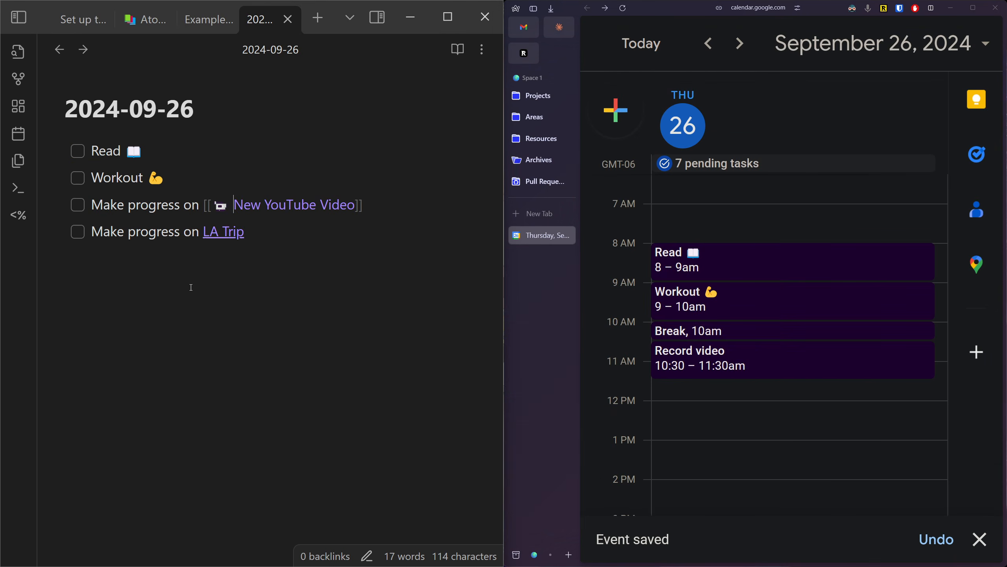
left_click(222, 232, "ctrl")
left_click_drag(226, 151, 116, 151)
key("ctrl+c")
left_click_drag(712, 371, 708, 415)
key("ctrl+v")
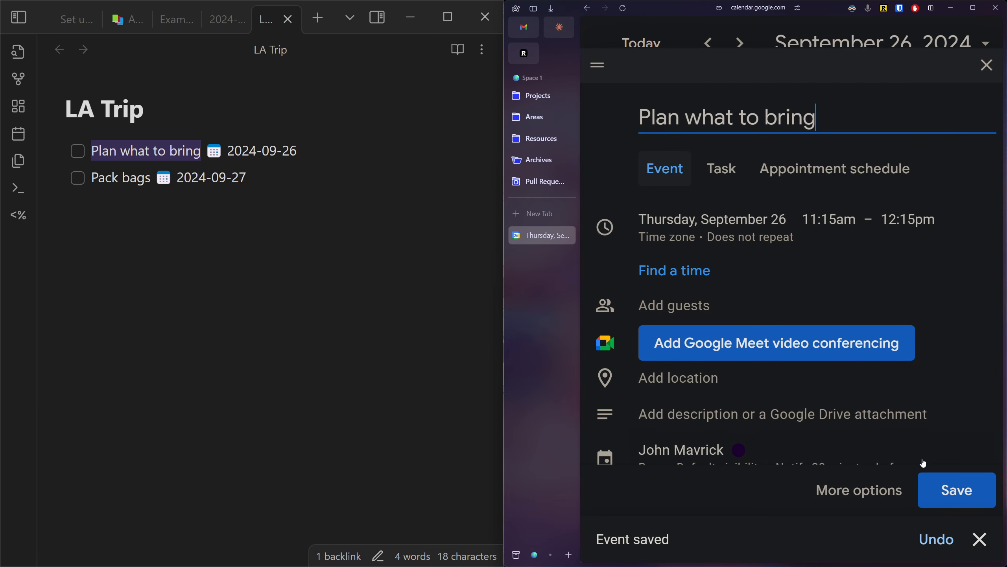
key("Return")
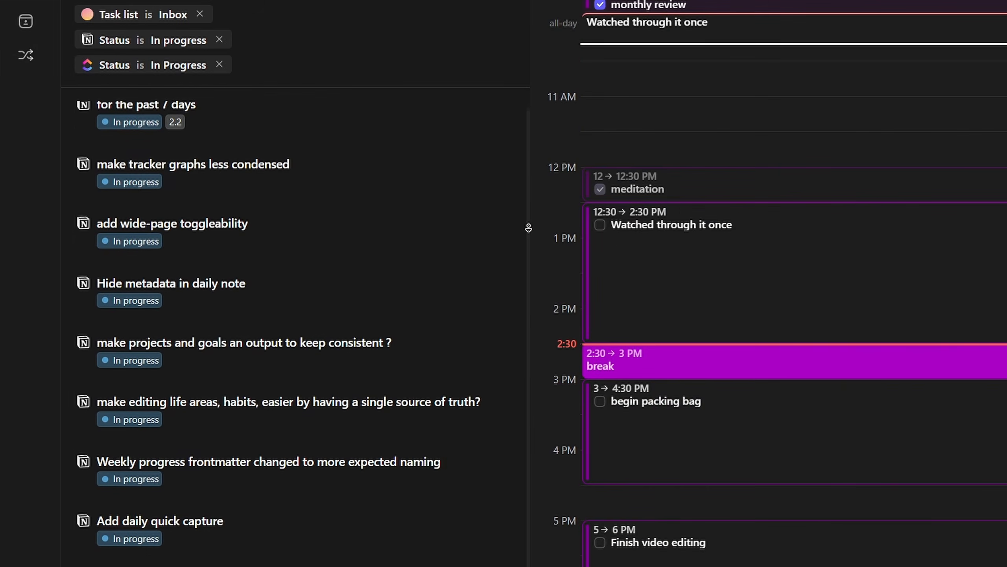
scroll(530, 196, "down", 6)
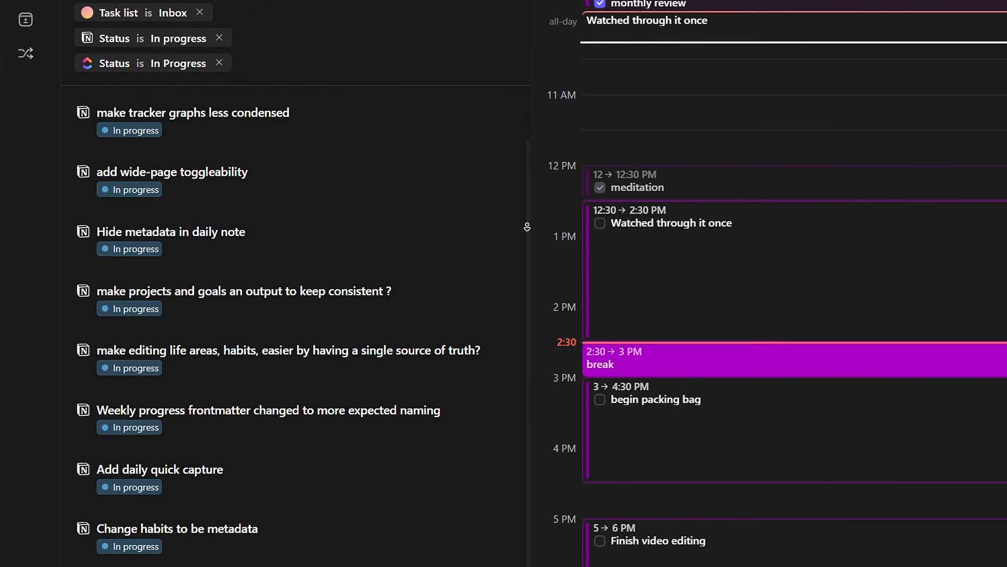
scroll(524, 193, "down", 5)
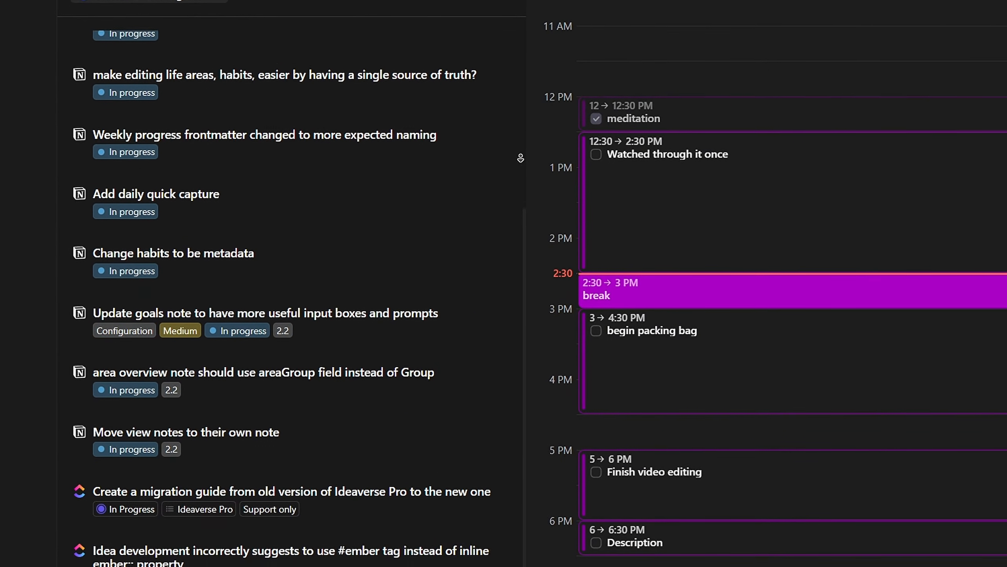
scroll(518, 123, "down", 1)
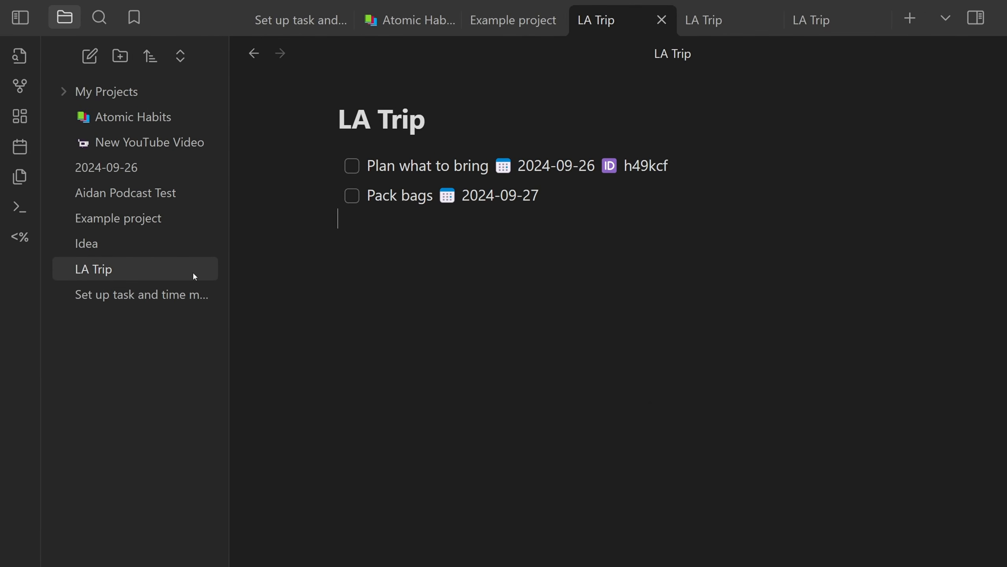
Step: Locate the LA Trip note's file in the system explorer and examine its raw Markdown task lines in Notepad++
right_click(191, 246)
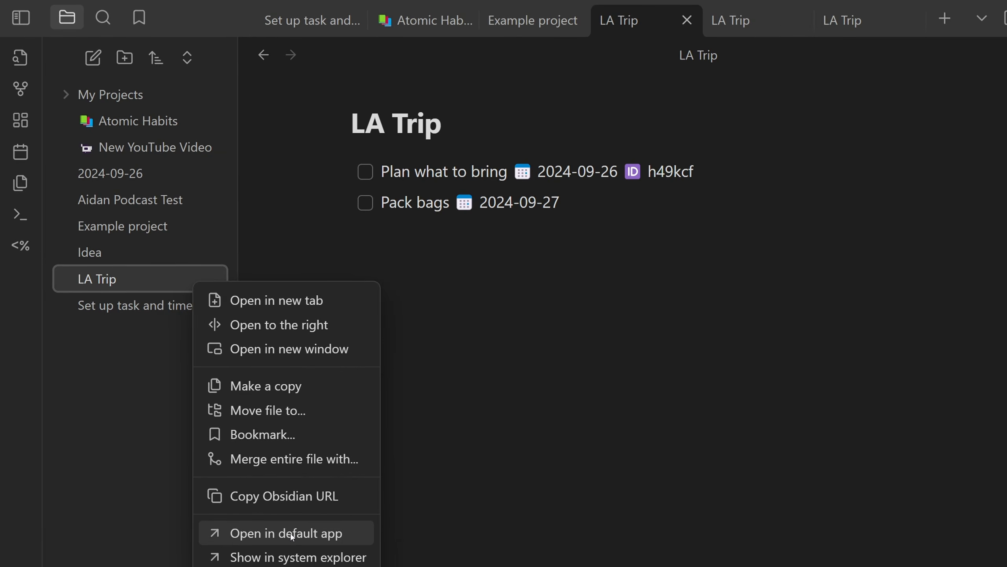
left_click(301, 561)
left_click(322, 105)
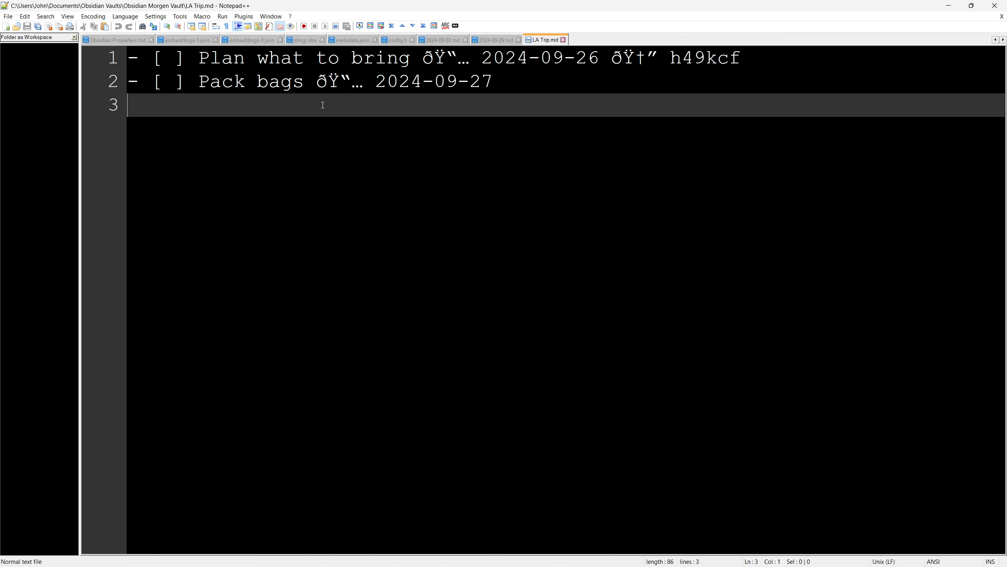
left_click_drag(650, 92, 129, 58)
left_click(456, 144)
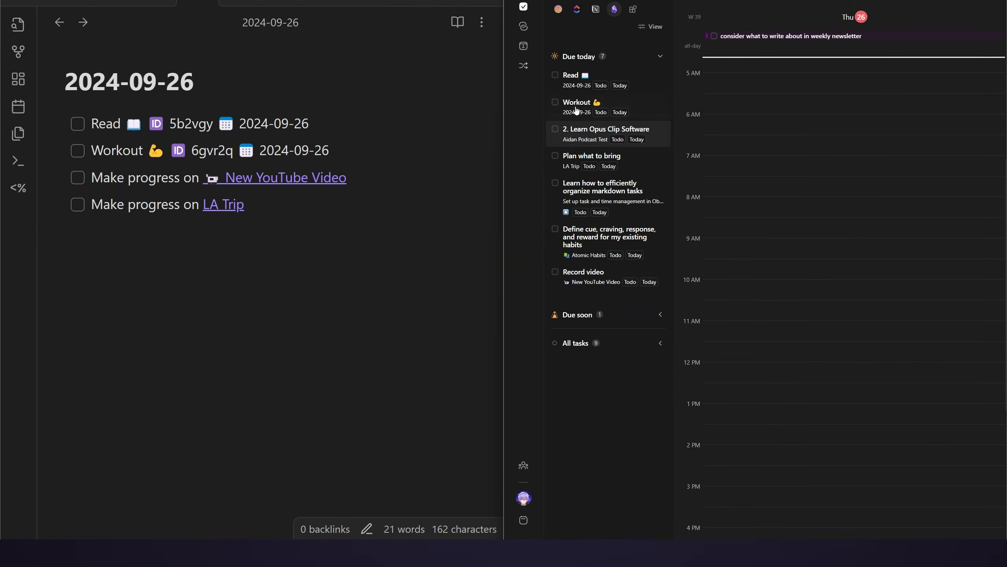
Step: Schedule the Workout task and another task due today as time blocks on Thursday 26
left_click_drag(572, 101, 760, 262)
left_click_drag(614, 114, 760, 274)
left_click_drag(717, 287, 718, 294)
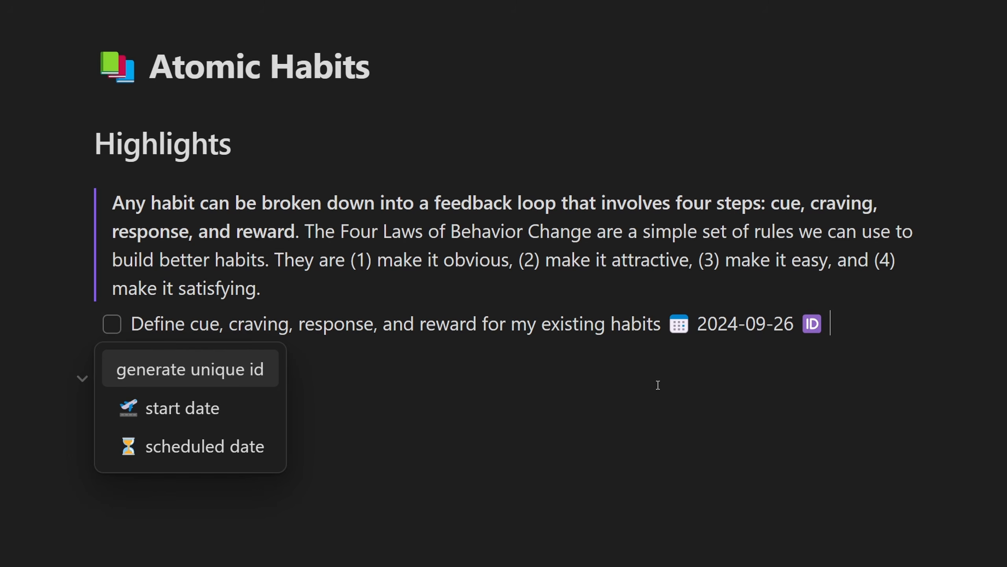
Step: Generate a unique ID for the task "Define cue, craving, response, and reward for my existing habits" and schedule it on Thursday 26
key("Return")
key("Escape")
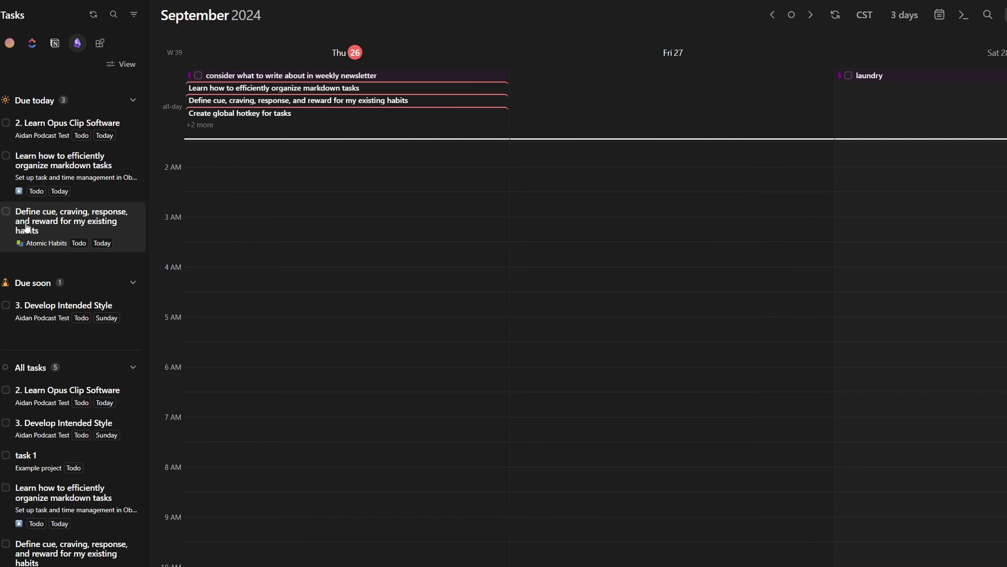
left_click_drag(53, 238, 280, 402)
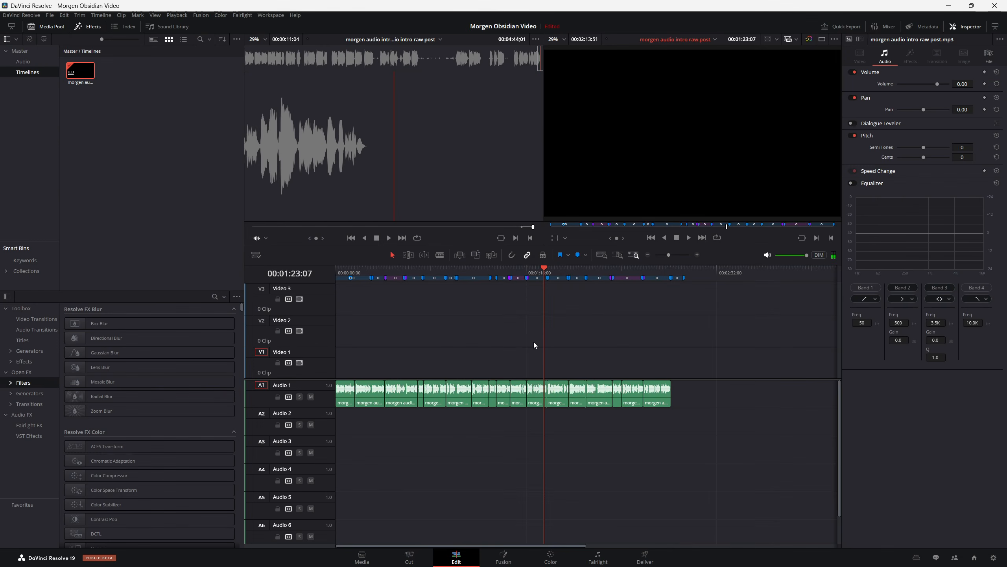
Step: Switch from DaVinci Resolve to Obsidian and quick-capture a task named "Record tutorial" with the due date today
key("alt+Tab")
key("Down")
key("Return")
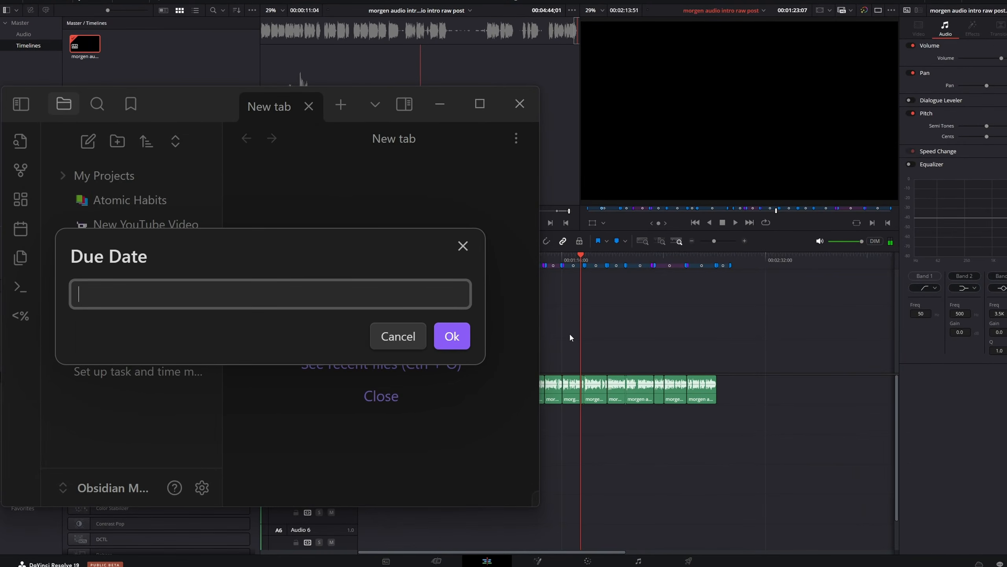
type("today")
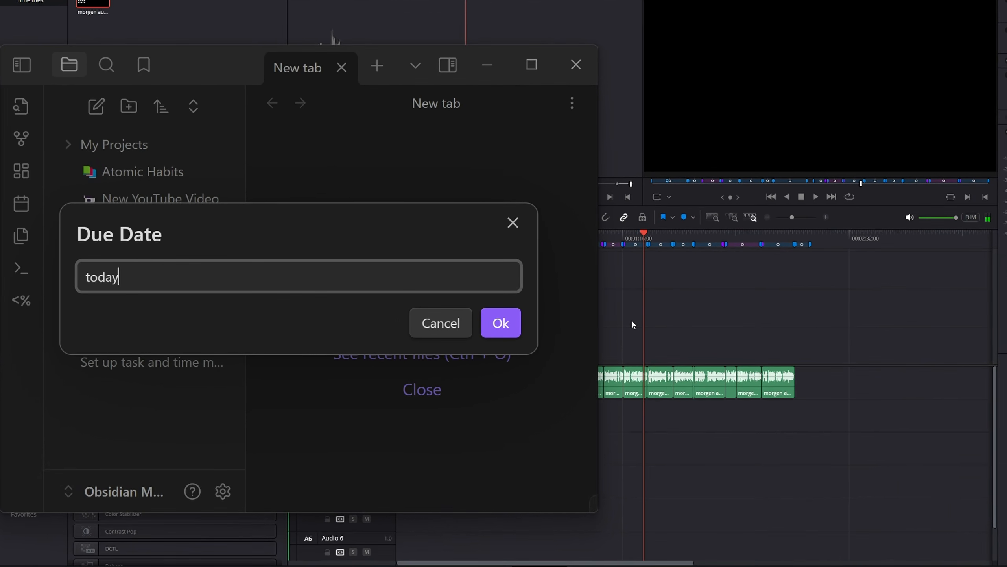
key("Return")
type("Record tutori")
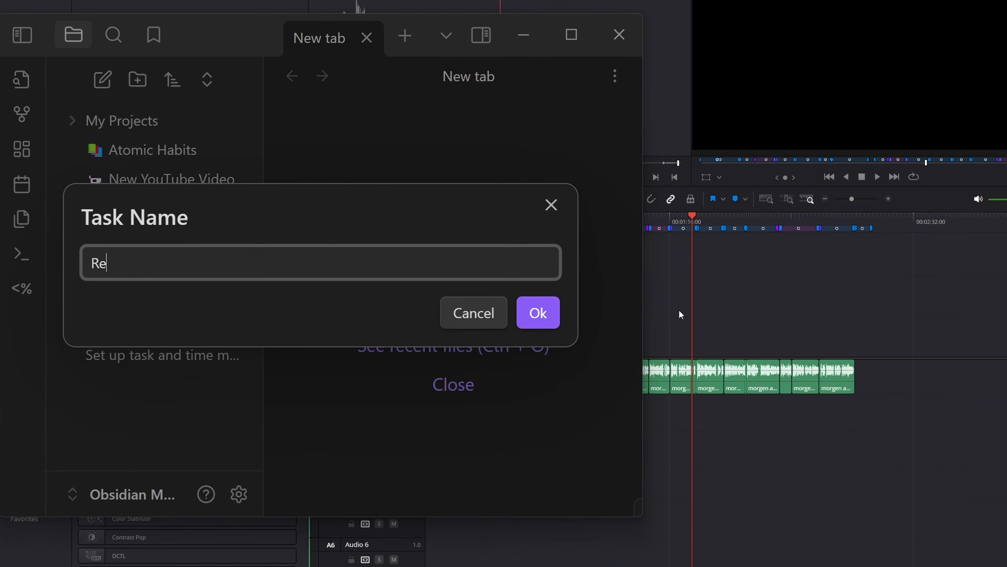
type("al")
key("Return")
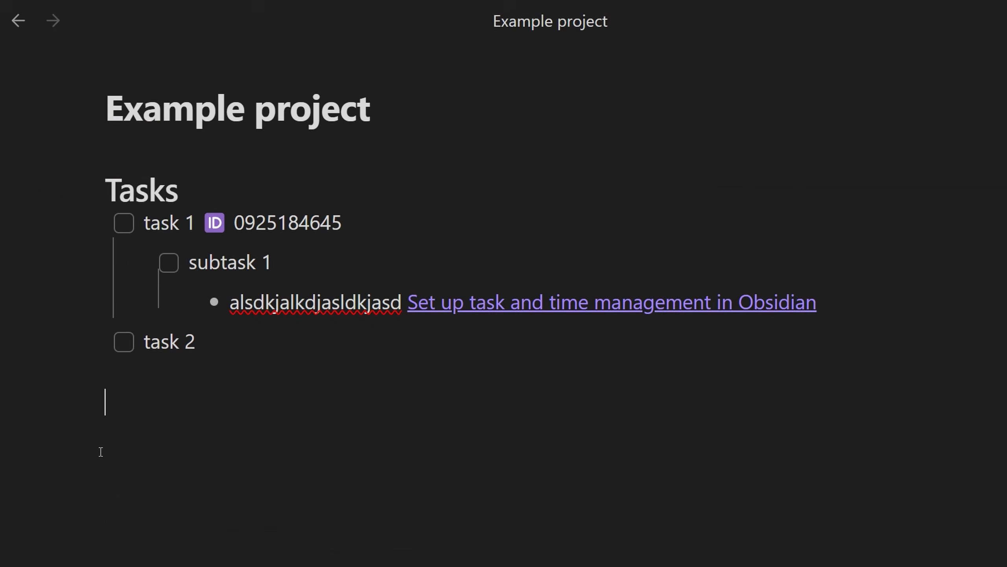
Step: Add "task 3" as a checkbox item below task 2 in the Example project note
type("task 3")
key("ctrl+l")
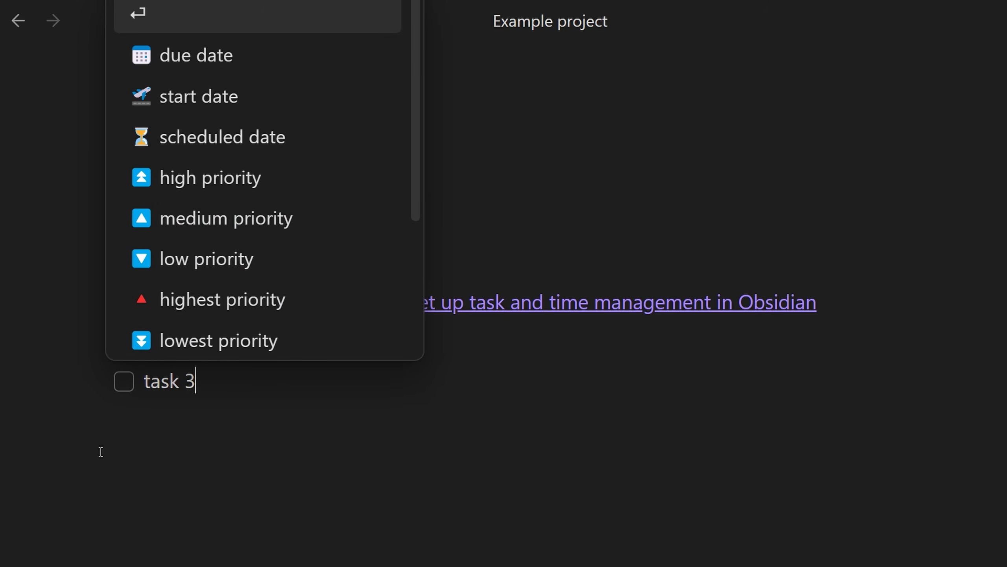
key("ctrl+l")
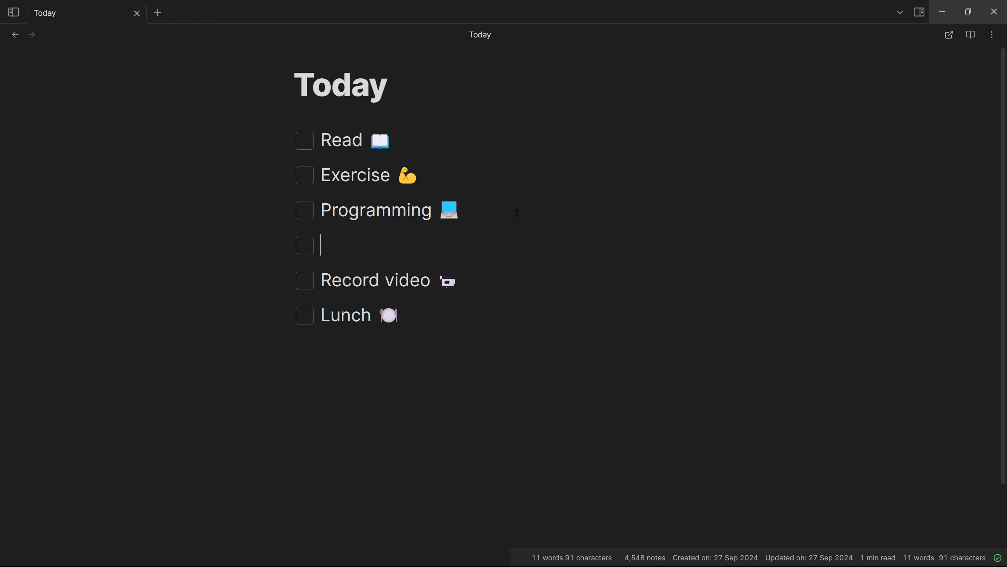
Step: Add a completed subtask "Fix bug 1" and a bullet "Extra information" under Programming in the Today note
key("Tab")
type("Fix bug 1")
key("ctrl+l")
key("Return")
key("BackSpace")
type("Extra information")
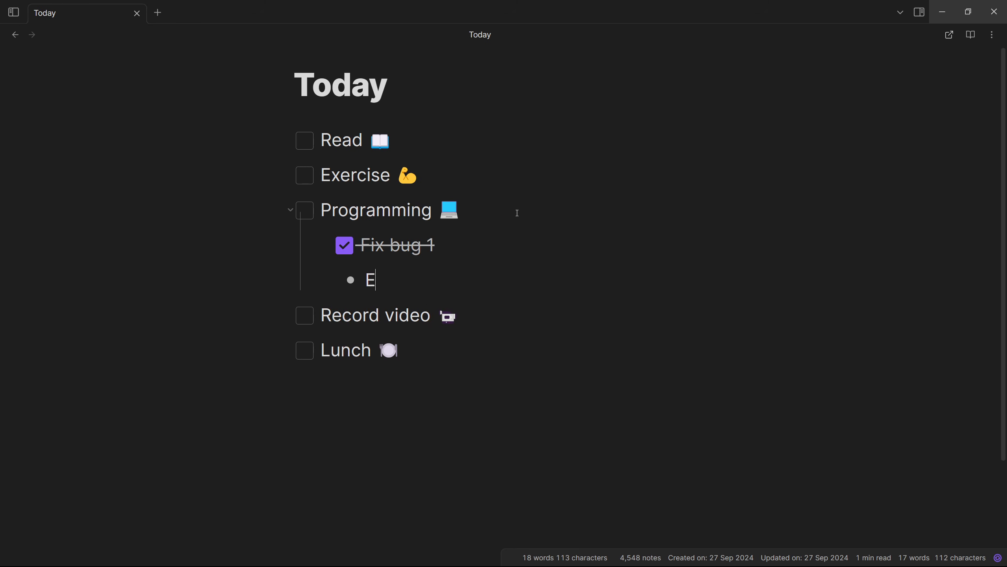
Step: Reorder the list so "Extra information" sits under Record video and Record video comes before Programming
key("ctrl+shift+Down")
left_click_drag(508, 315, 469, 286)
key("ctrl+shift+Up")
left_click(638, 207)
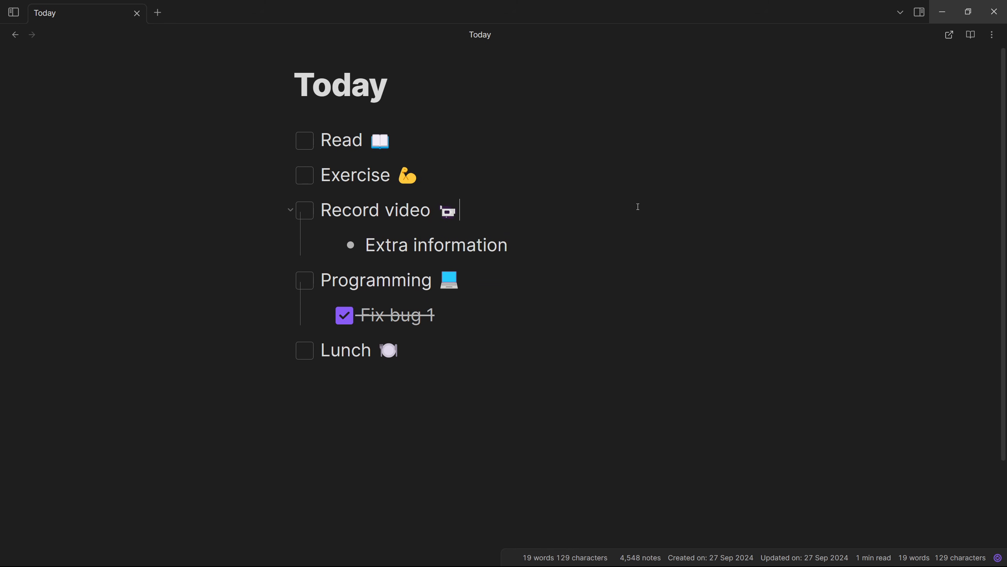
Step: Add a bullet "a,dkjalskdj" under Record video and nest "Extra information" beneath it
key("Return")
key("BackSpace")
type("a,dkjalskdj")
key("Down")
key("Tab")
Step: Collapse the nested bullets under Record video and expand them again
key("Up")
key("Up")
key("Left")
key("Left")
key("Left")
key("Left")
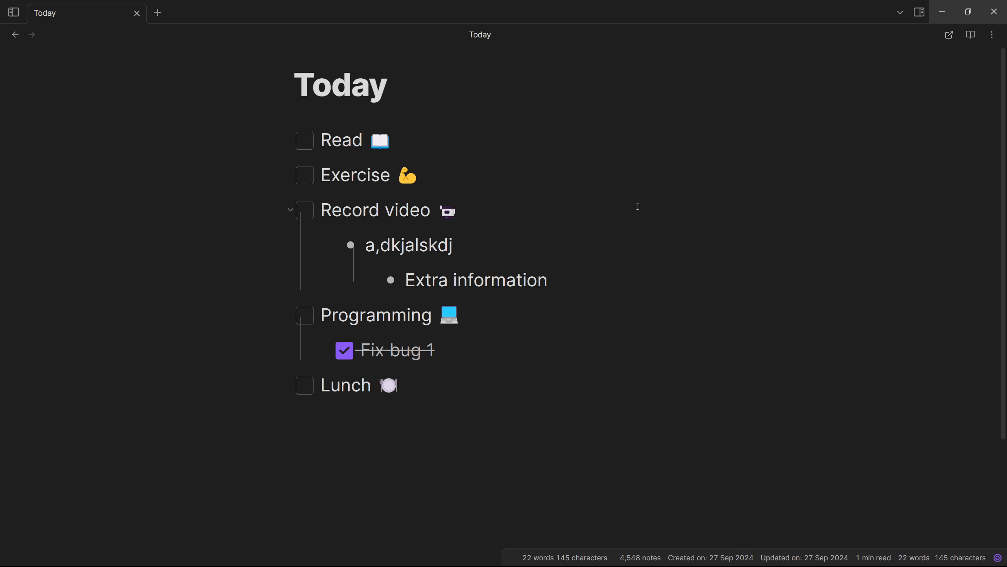
key("ctrl+Up")
key("ctrl+Down")
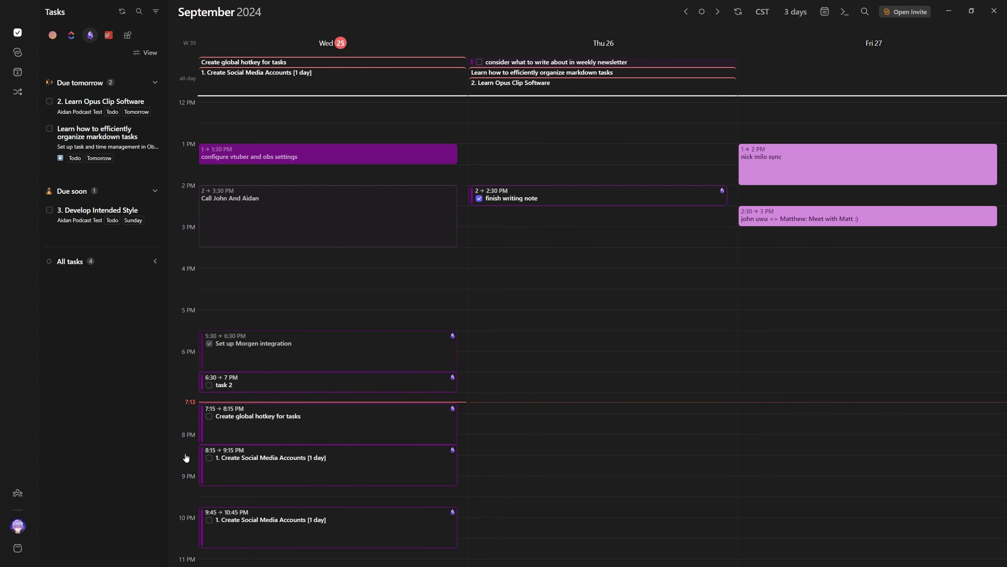
left_click(186, 457)
left_click(63, 337)
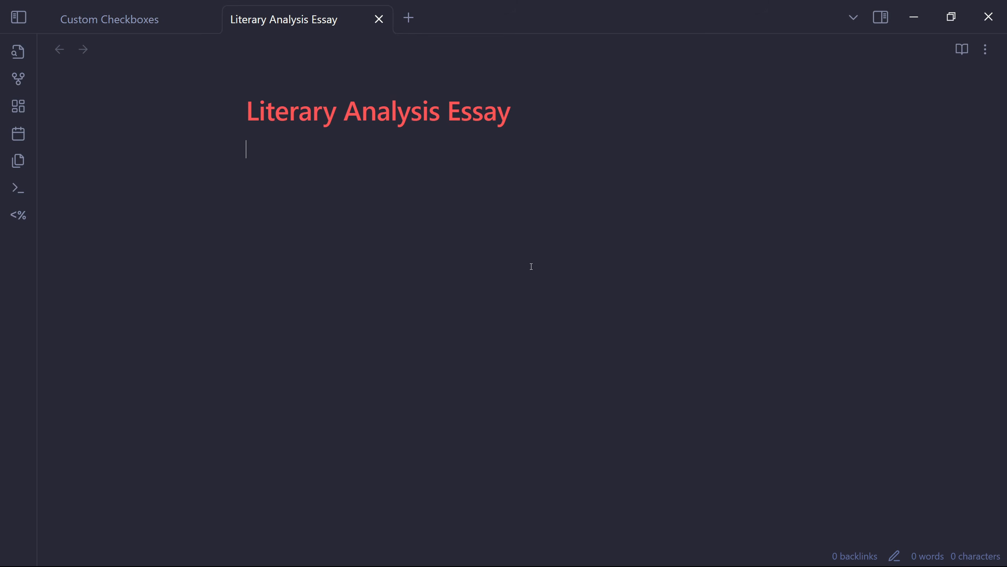
Step: Insert the Essay Template into the empty Literary Analysis Essay note
key("ctrl+p")
type("templ")
key("Return")
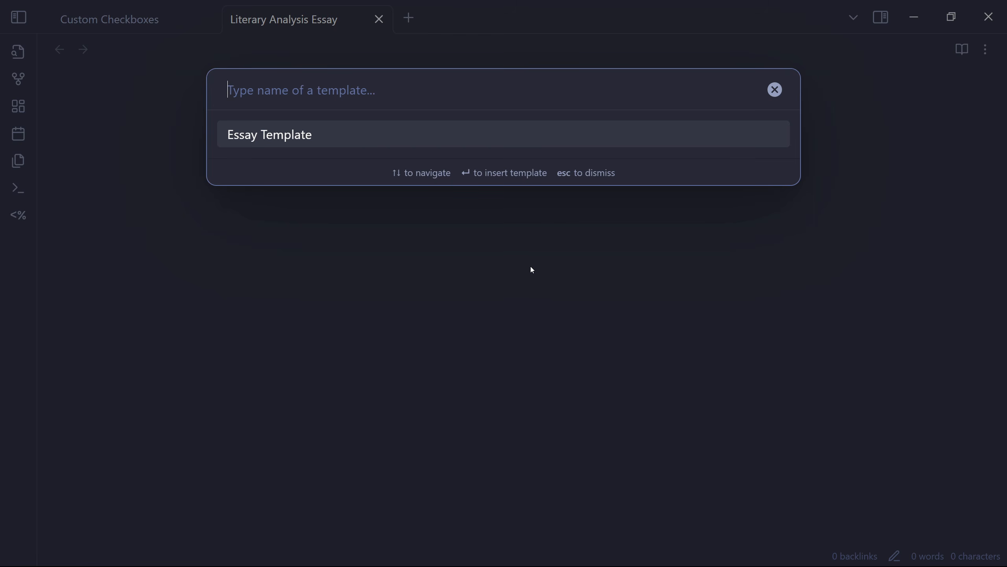
key("Return")
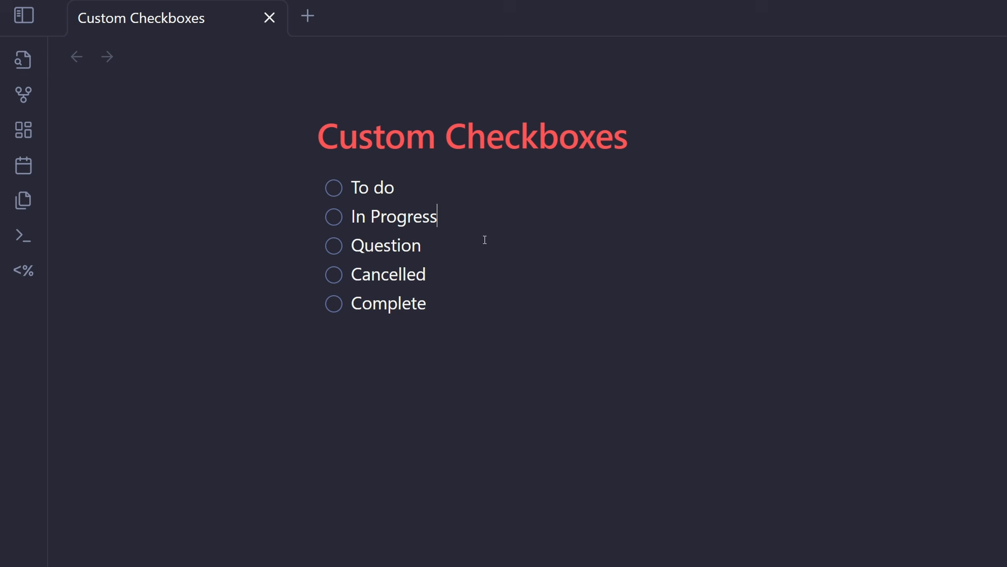
Step: Cycle the In Progress, Question and Cancelled checkboxes to the custom status matching each item's name
key("ctrl+l")
key("Down")
key("ctrl+l")
key("ctrl+l")
key("ctrl+l")
key("ctrl+l")
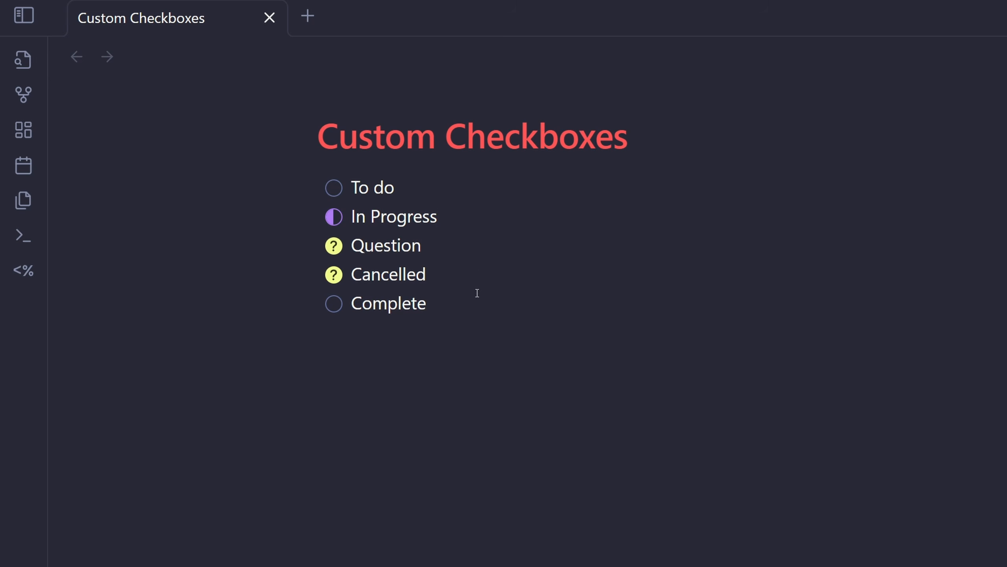
key("ctrl+l")
Step: Cycle the Complete item's checkbox to the checked, completed status in the Custom Checkboxes note
left_click(477, 298)
key("ctrl+l")
key("ctrl+l")
key("ctrl+l")
key("ctrl+l")
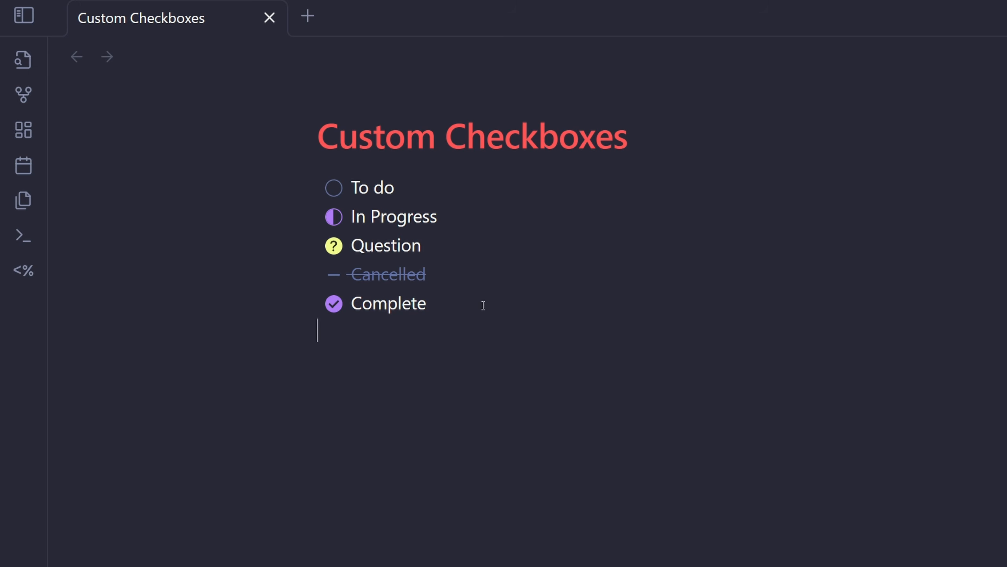
key("ctrl+l")
key("ctrl+l")
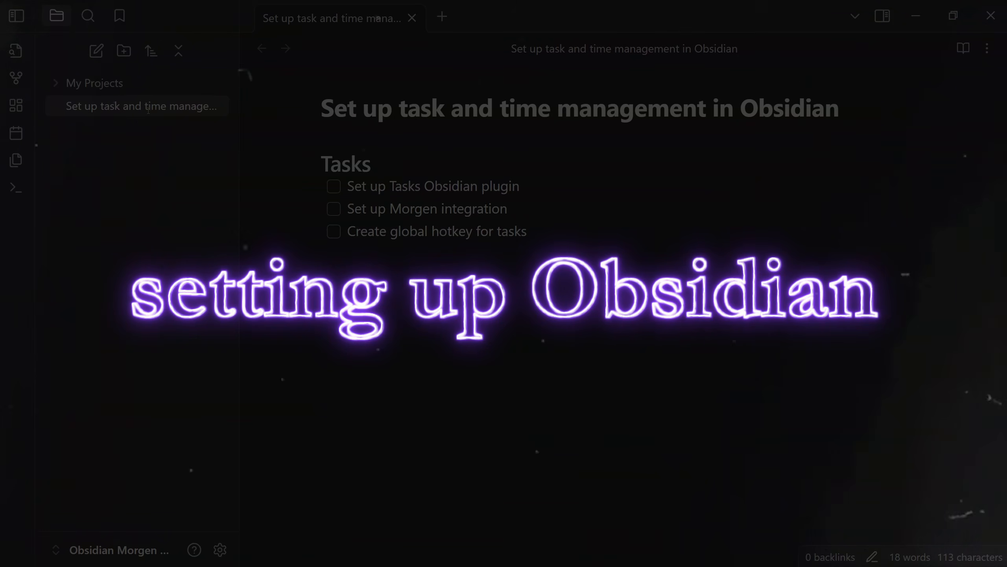
triple_click(679, 108)
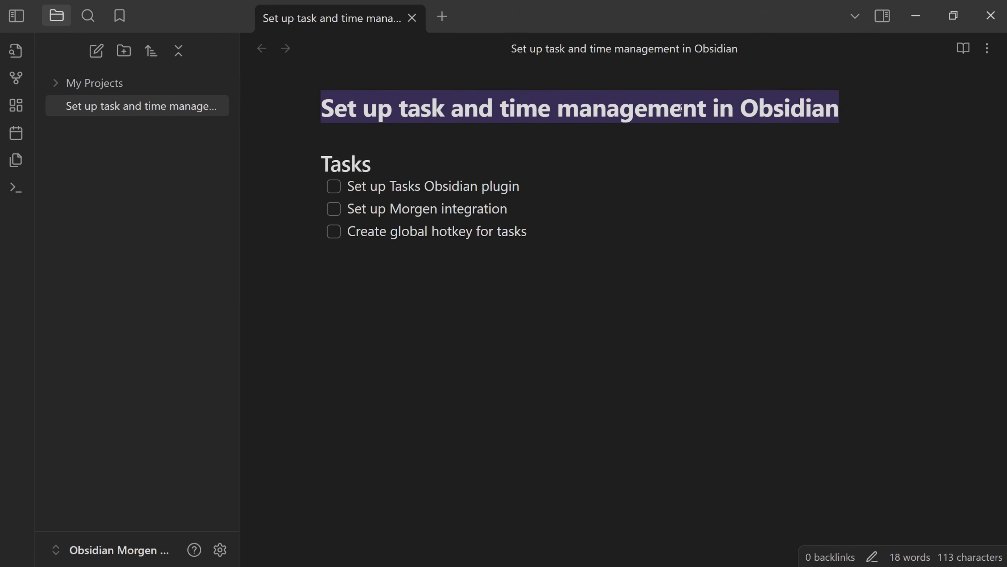
left_click_drag(322, 252, 159, 187)
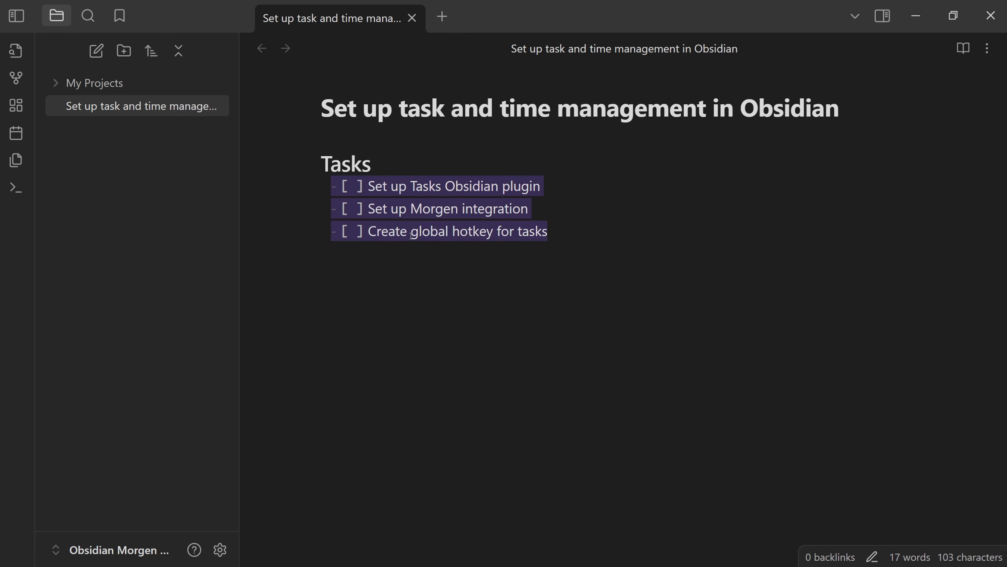
key("Right")
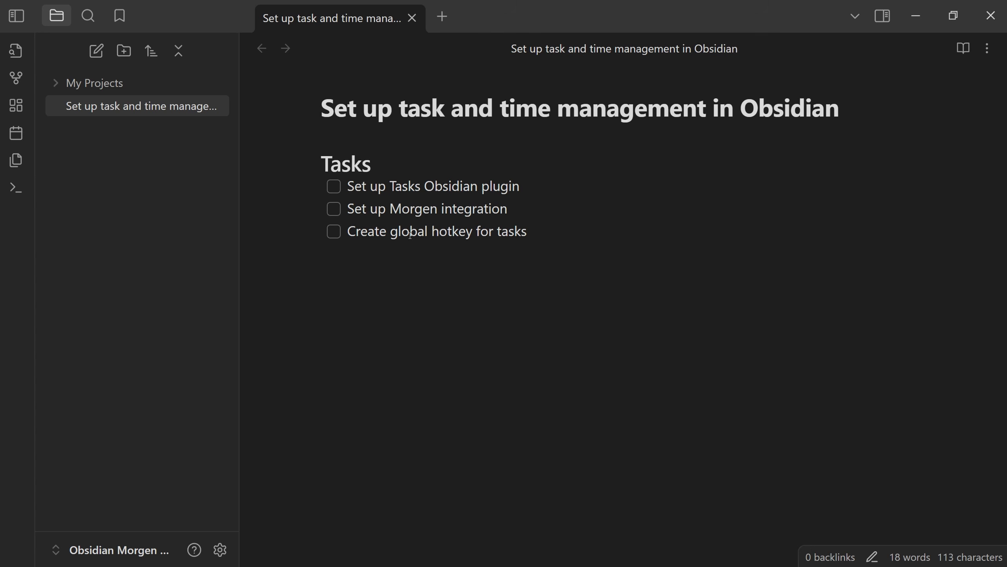
Step: Search the community plugins for "tasks", and install and enable the Tasks plugin
left_click(219, 549)
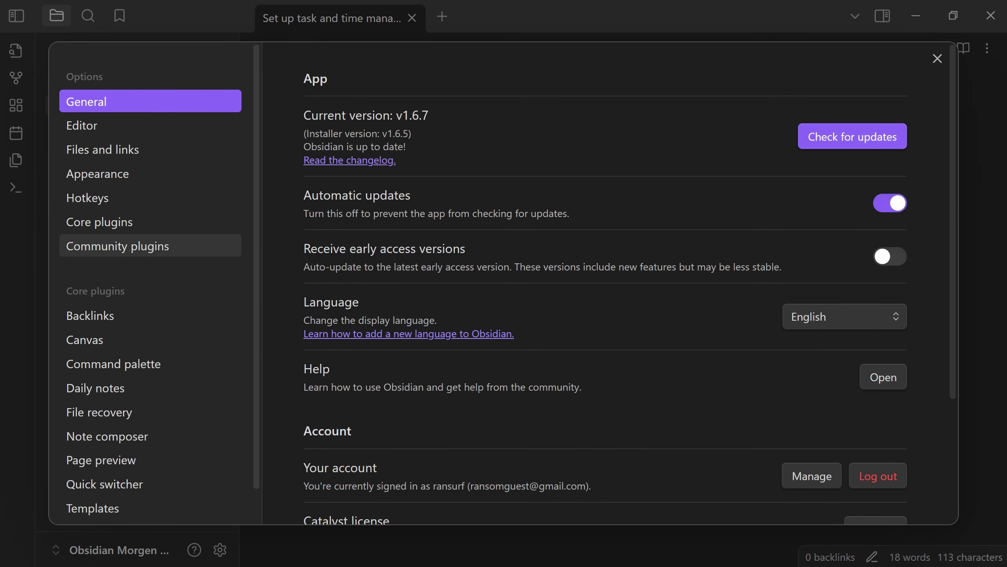
left_click(151, 245)
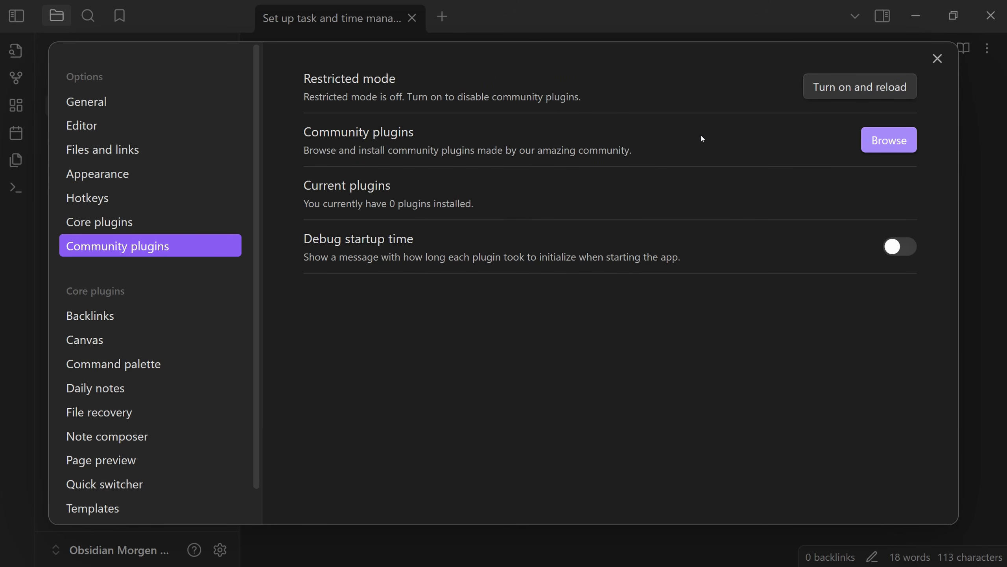
left_click(889, 140)
type("tasks")
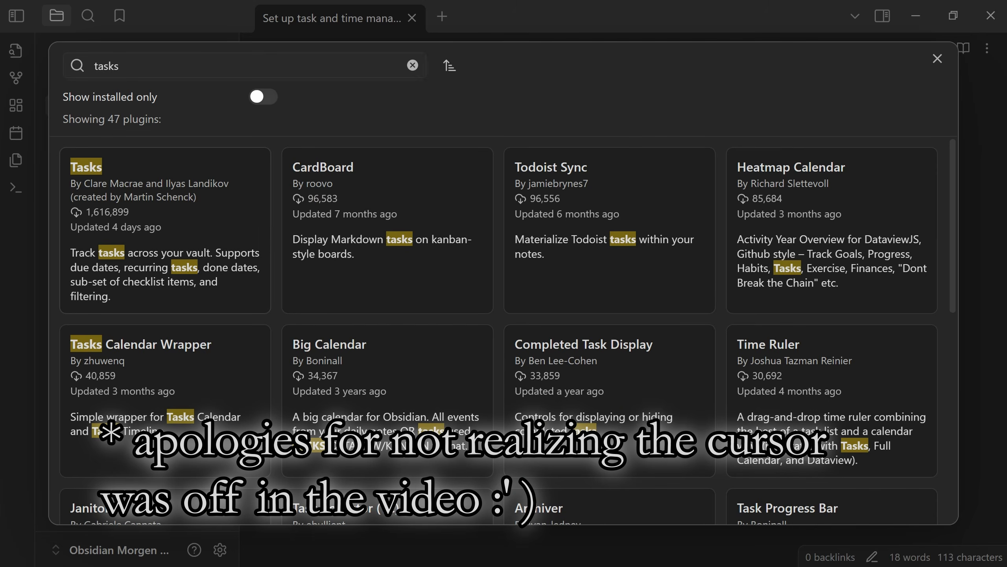
left_click(179, 277)
left_click(368, 310)
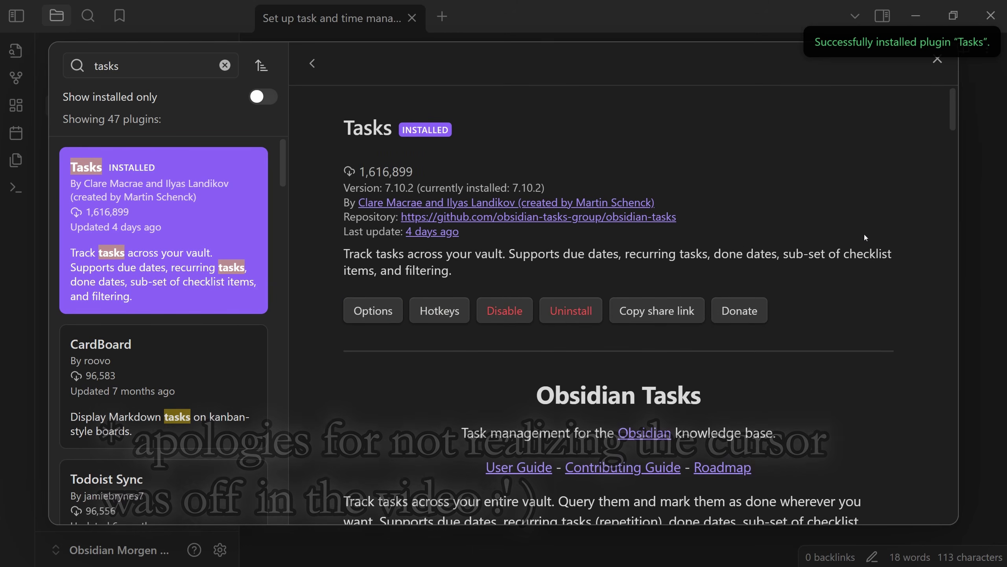
Step: Return to the project note and add a generated unique ID to the "Set up Tasks Obsidian plugin" task
key("Escape")
key("Escape")
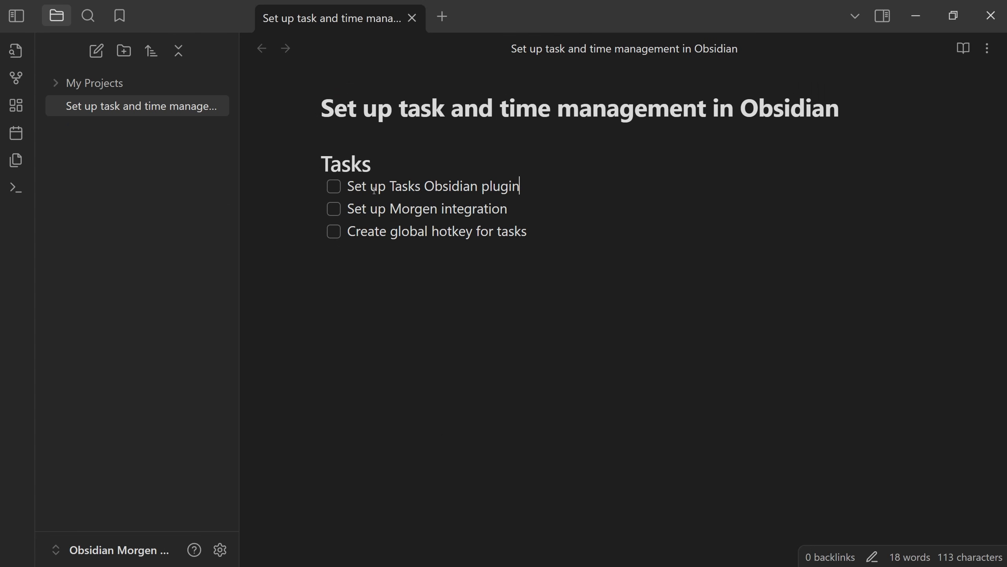
key("Down")
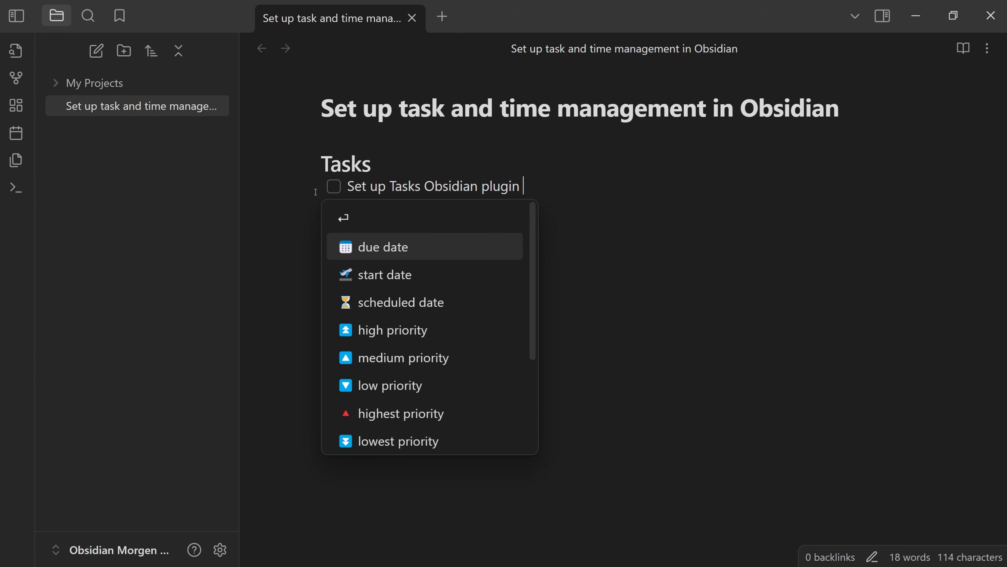
type("id")
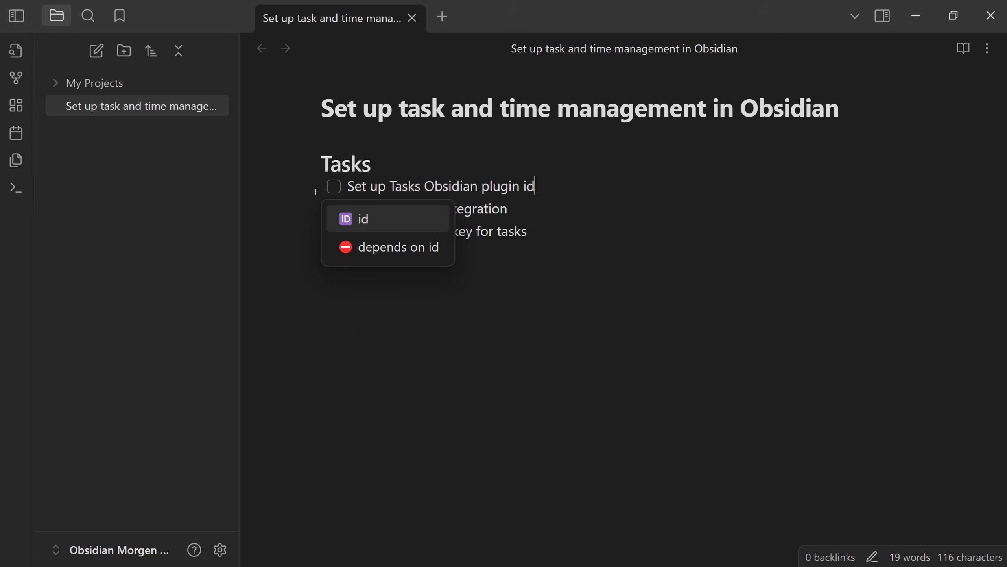
key("Return")
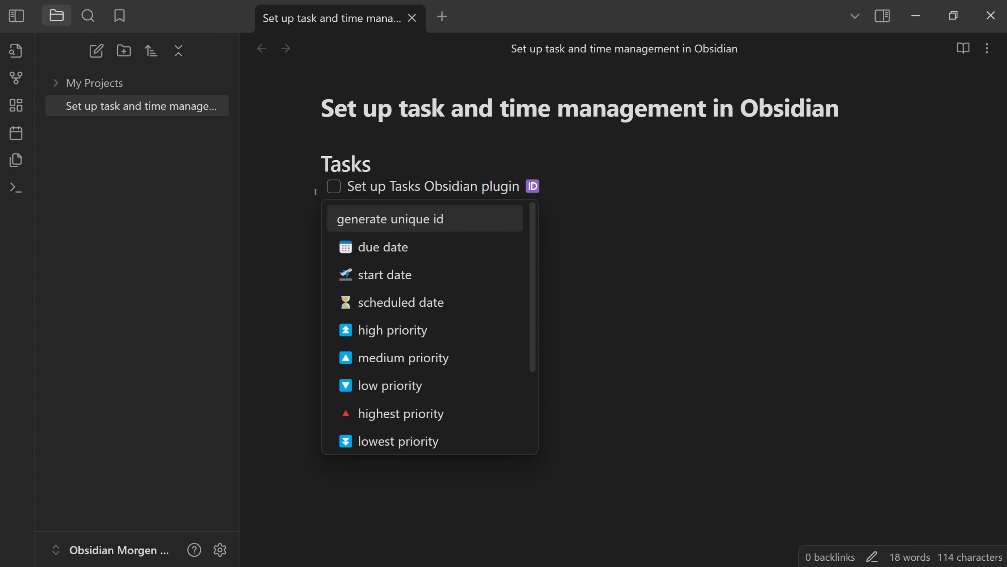
key("Return")
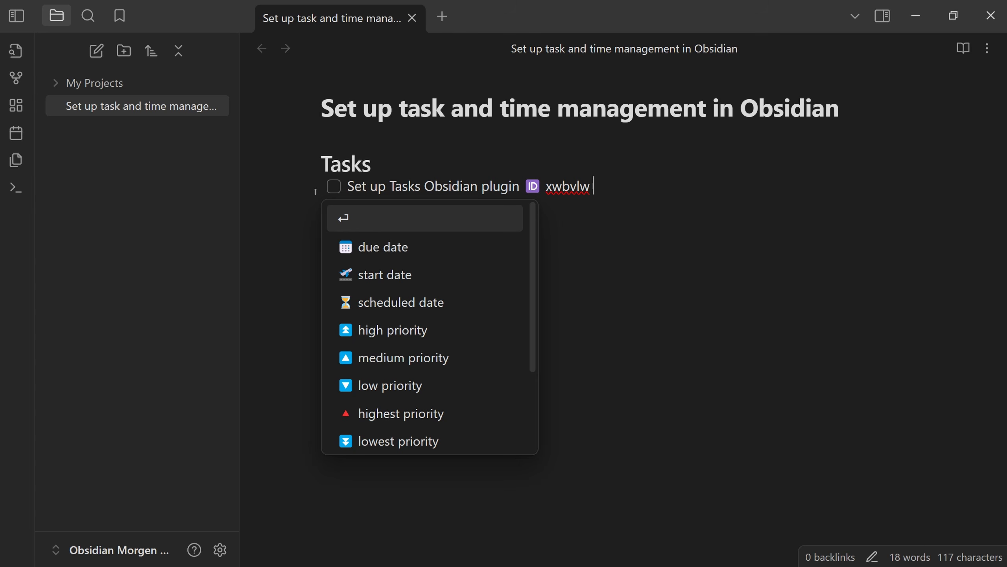
Step: Give the "Set up Tasks Obsidian plugin" task a due date of today, 2024-09-25
type("due")
key("Return")
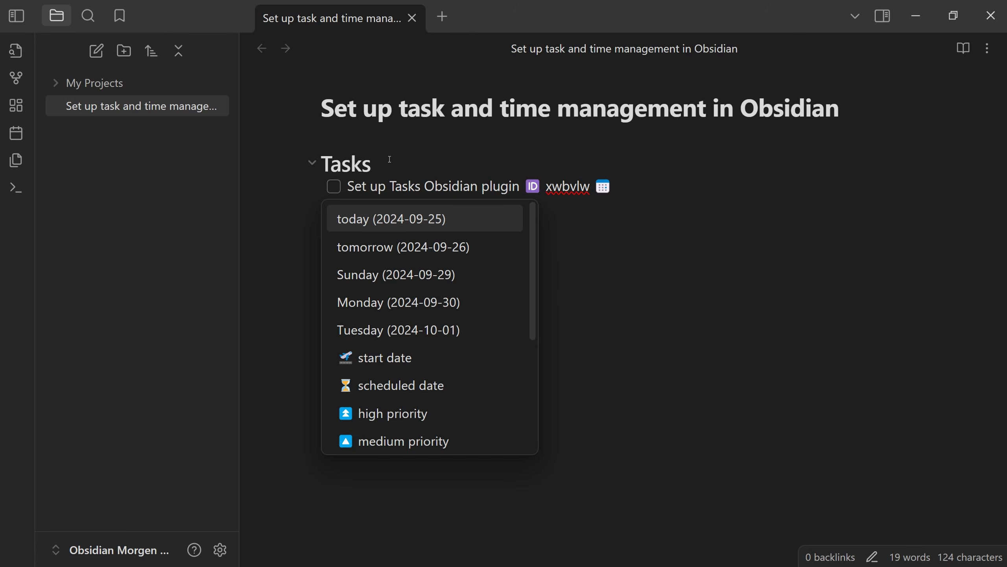
key("Down")
key("Down")
key("Down")
key("Down")
key("Up")
key("Up")
key("Up")
key("Up")
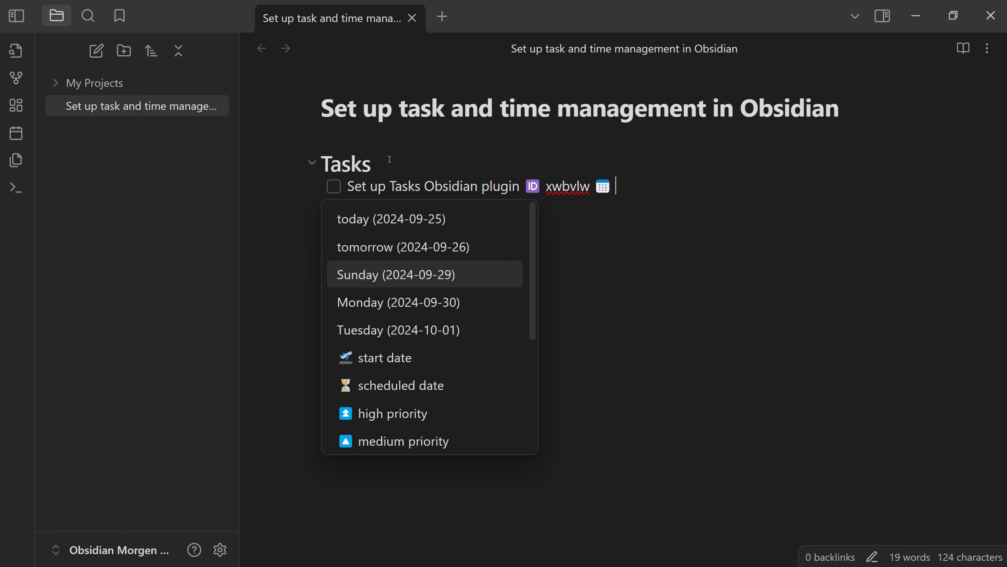
type("2024-09-25")
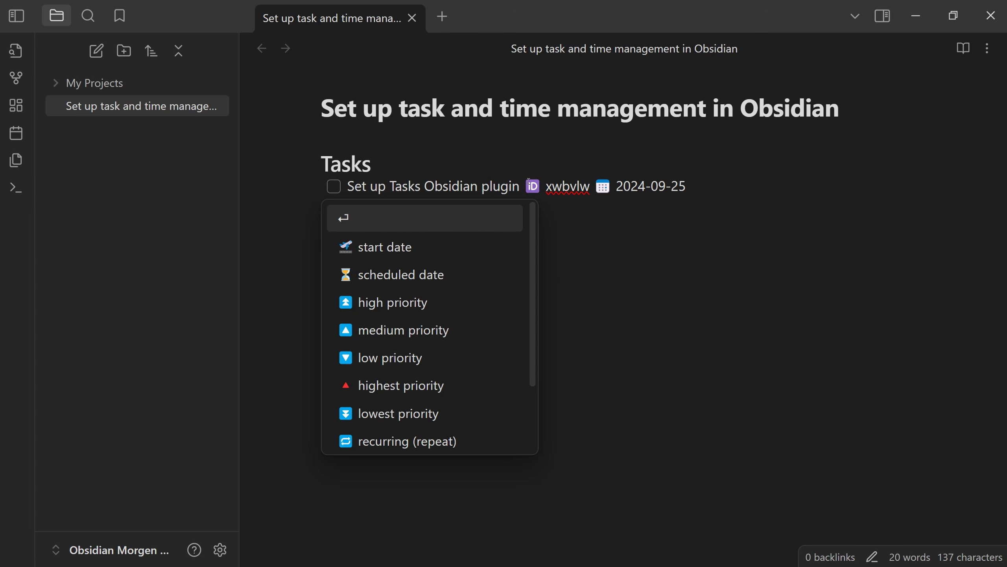
Step: Set the "Set up Tasks Obsidian plugin" task to high priority
key("Escape")
type("priority")
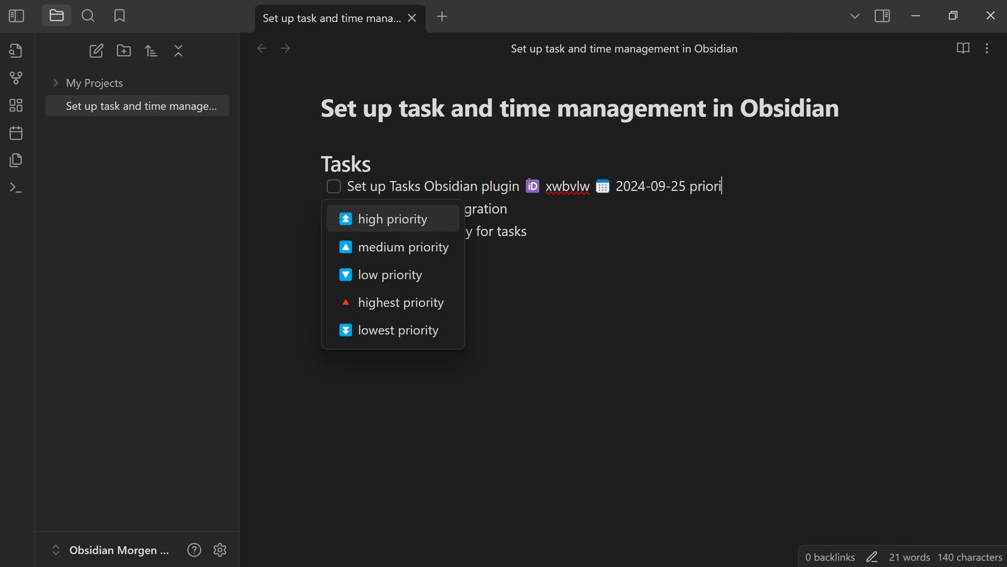
key("Down")
key("Down")
key("Down")
key("Down")
key("Up")
key("Up")
key("Up")
key("Up")
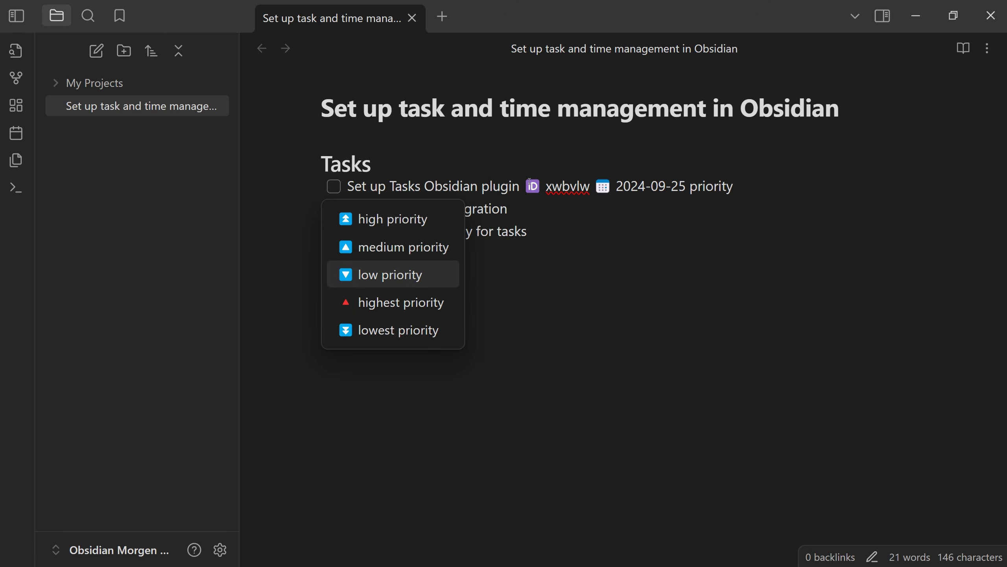
key("Return")
Step: Add a generated unique ID and the due date 2024-09-25 to the "Set up Morgen integration" task
key("Down")
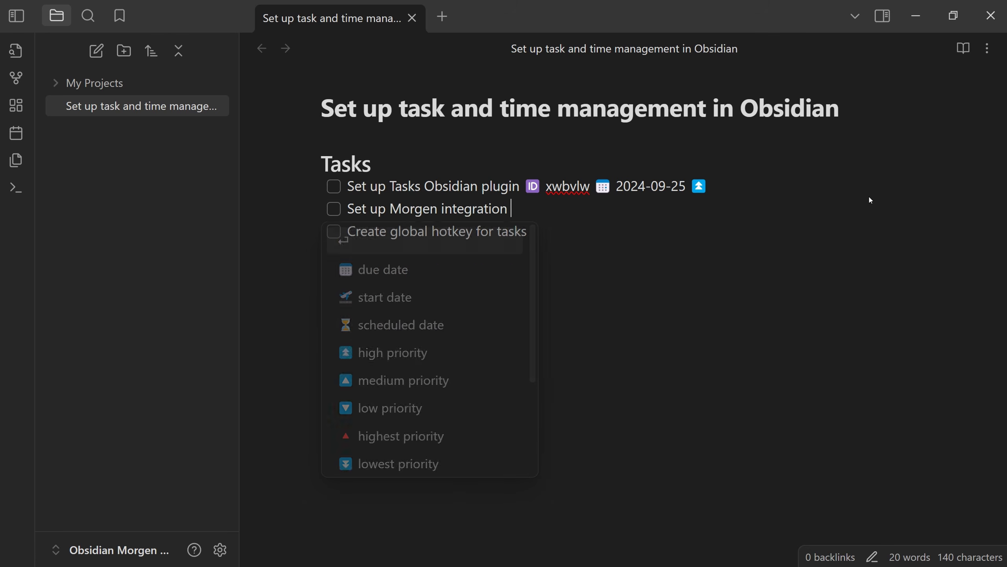
type("id")
key("Return")
key("Return")
key("Return")
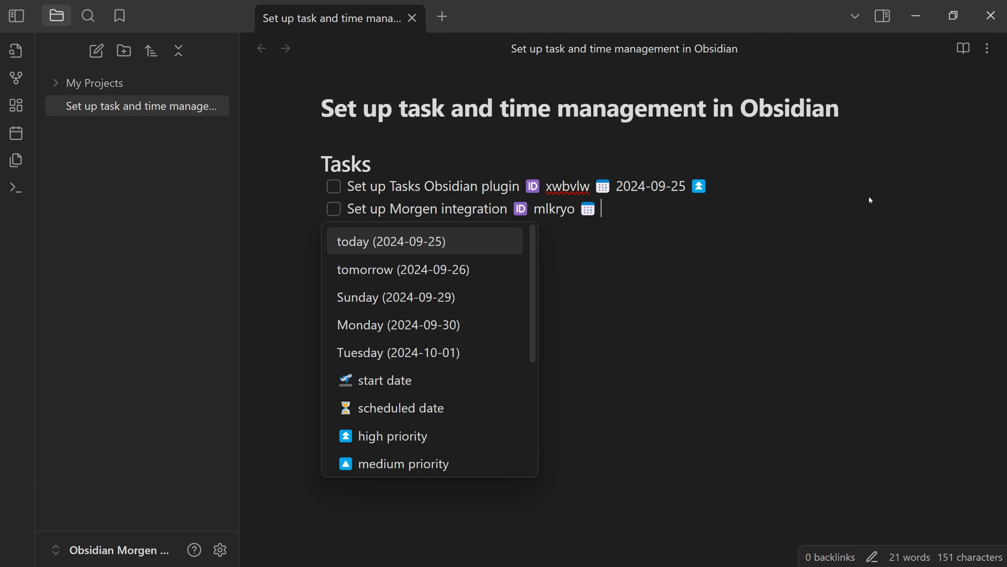
key("Return")
Step: Set the "Set up Morgen integration" task to highest priority
key("Return")
type("Create global hotkey for tasks")
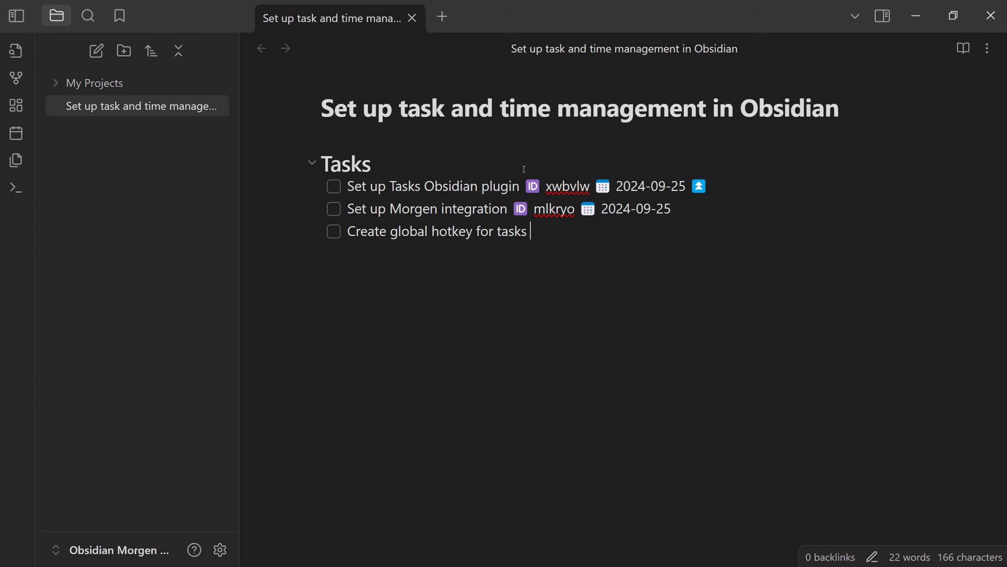
key("Down")
key("Down")
key("Down")
key("Down")
key("Down")
key("Down")
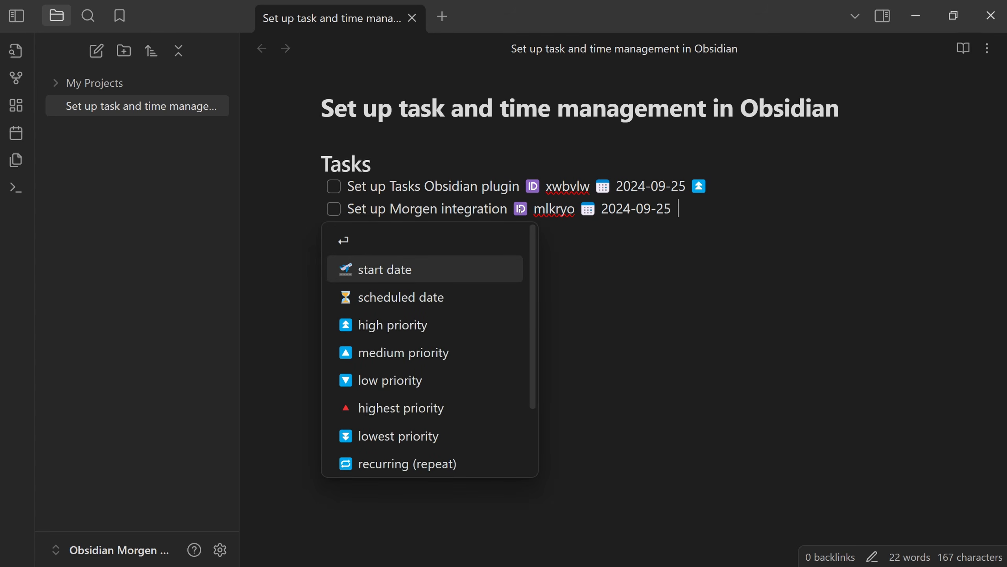
key("Return")
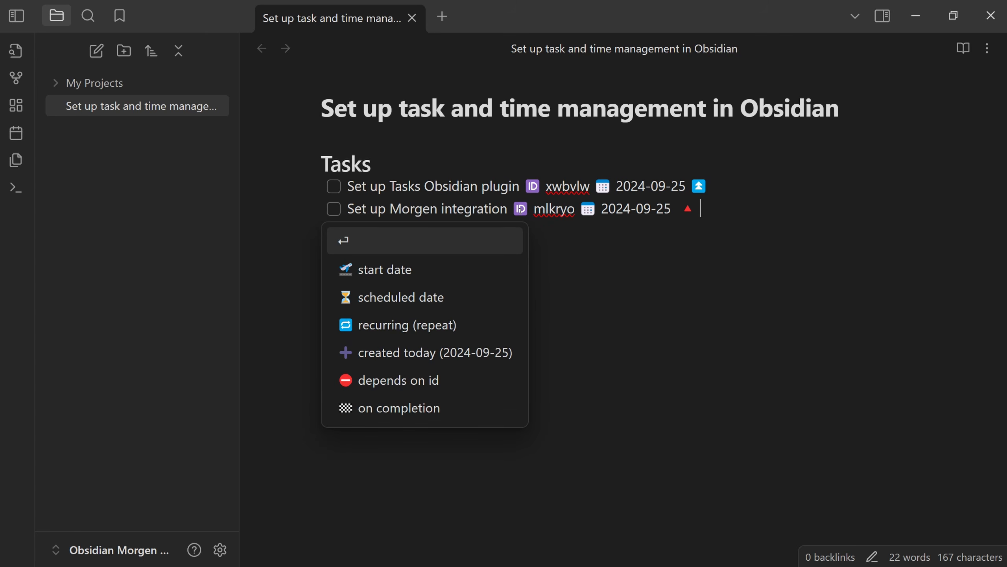
key("Escape")
Step: Add a generated unique ID and the due date 2024-09-25 to the "Create global hotkey for tasks" task
key("Down")
type("i")
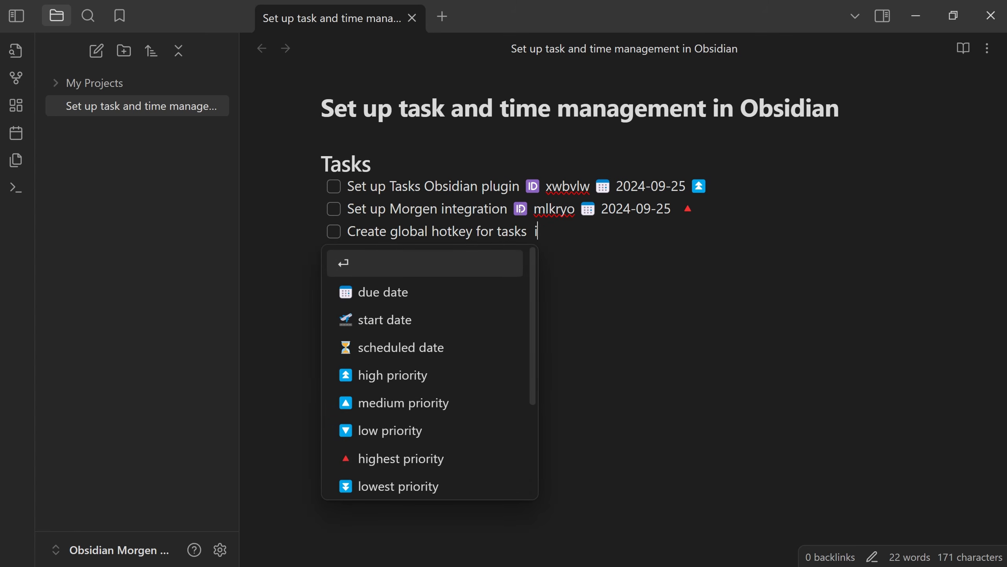
type("d")
key("Return")
key("Return")
key("Down")
key("Return")
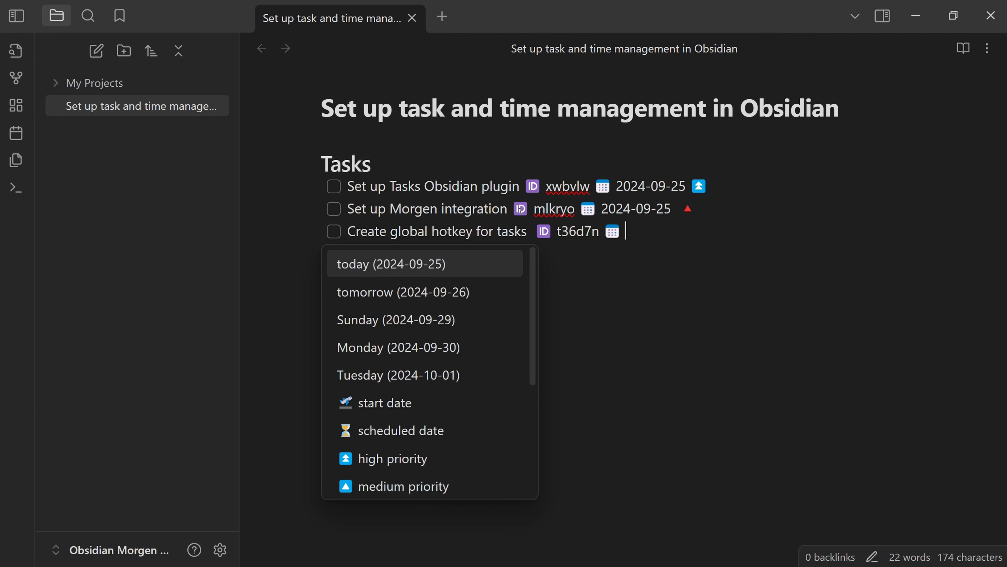
key("Return")
Step: Set the "Create global hotkey for tasks" task to medium priority and mark the "Set up Tasks Obsidian plugin" task as completed
key("Down")
key("Down")
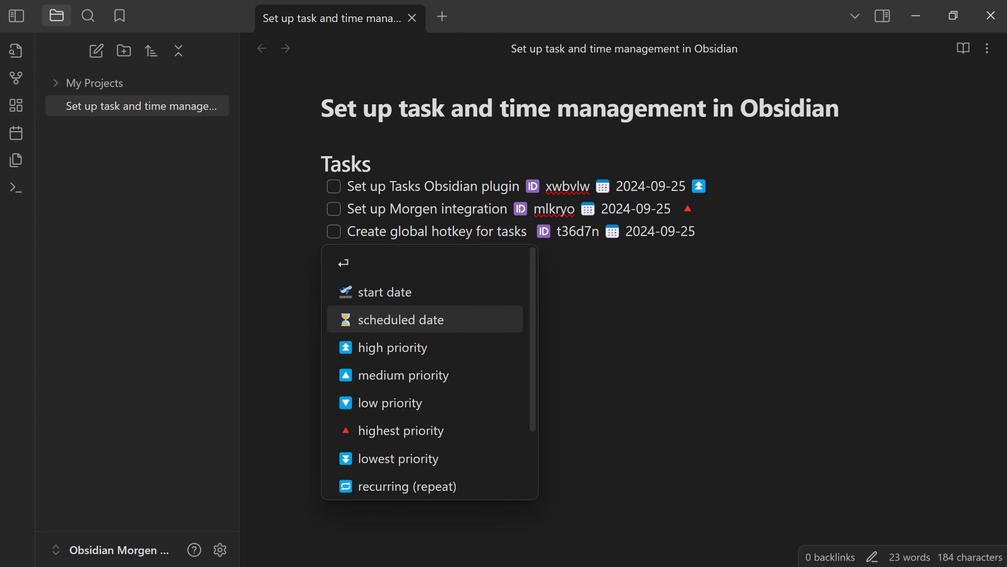
key("Down")
key("Down")
key("Return")
key("Escape")
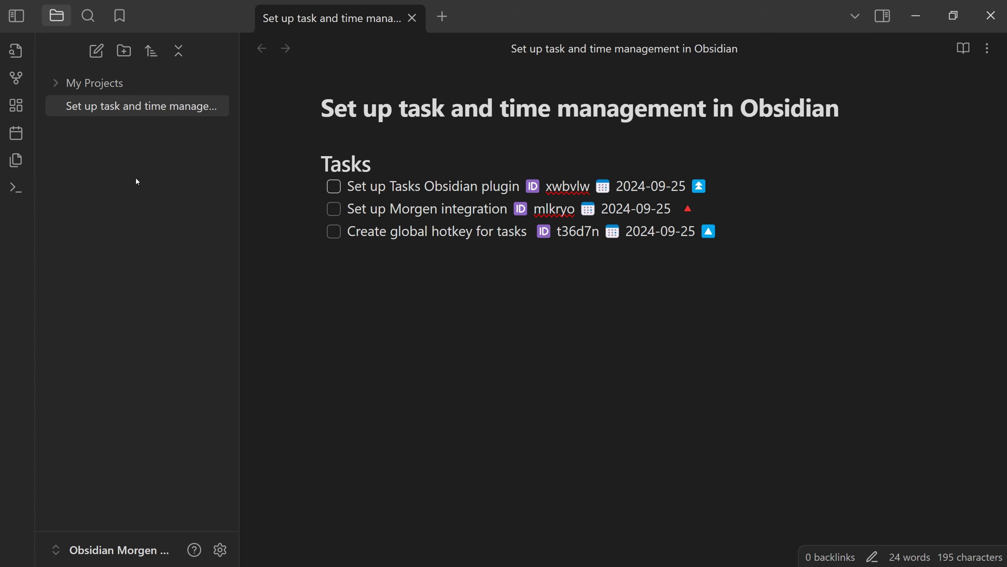
left_click(333, 186)
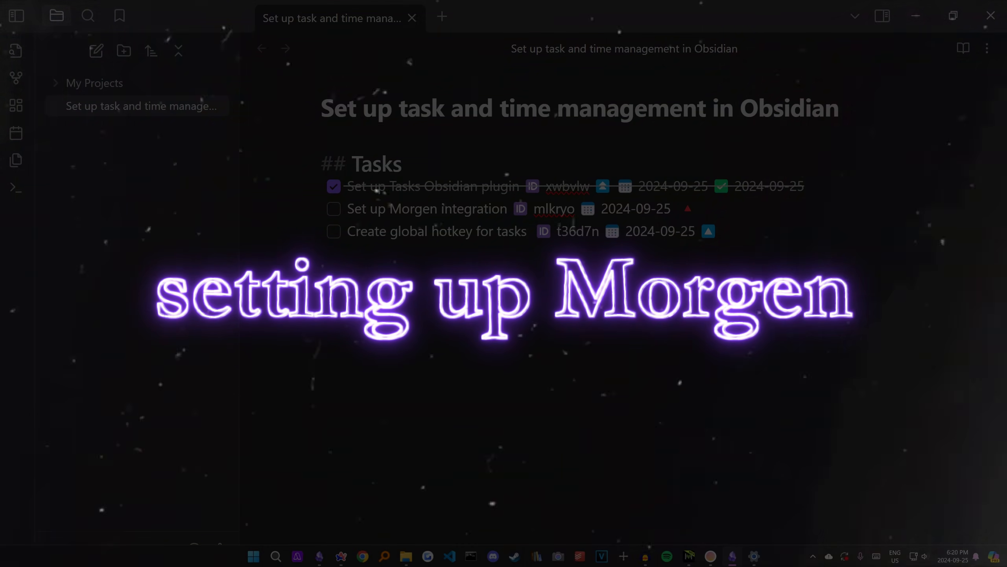
Step: Switch to Morgen and connect the Obsidian Morgen Vault folder through the local Obsidian integration in the preferences
left_click(537, 557)
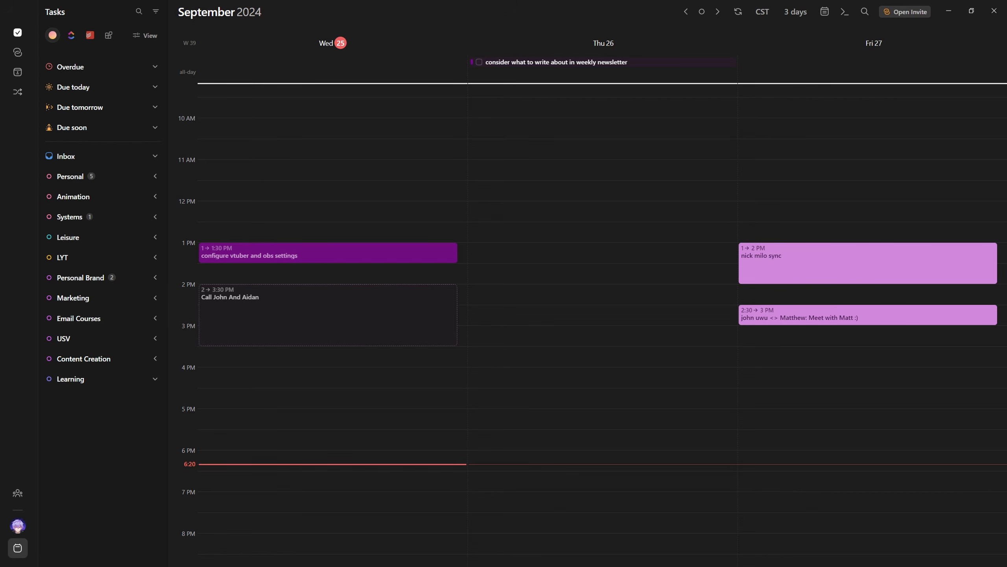
left_click(17, 526)
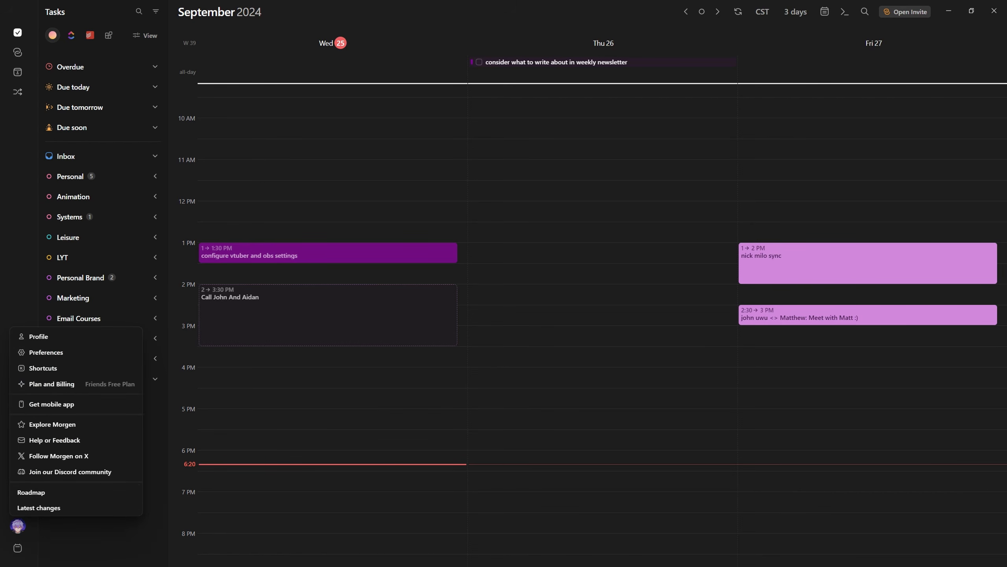
left_click(46, 351)
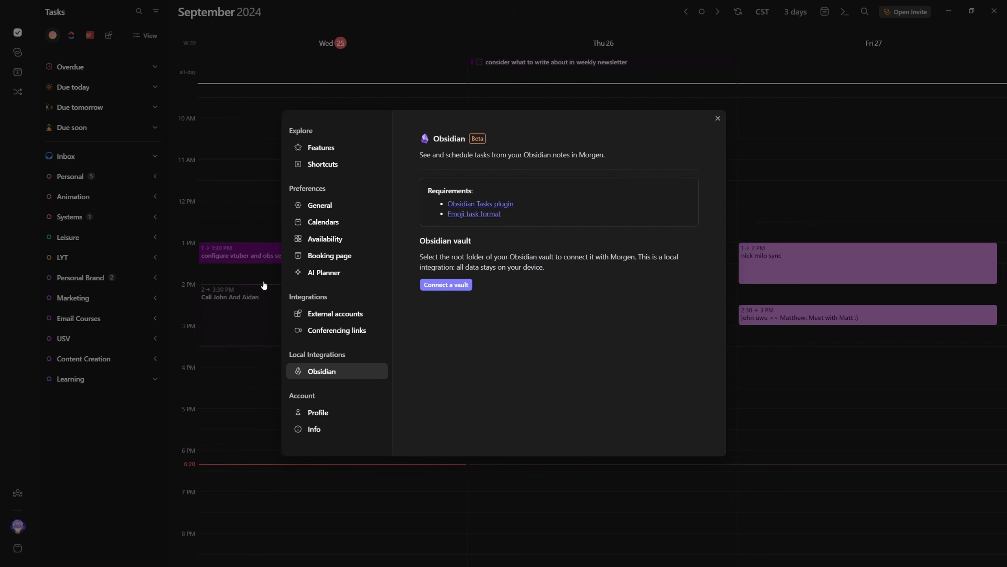
left_click(441, 284)
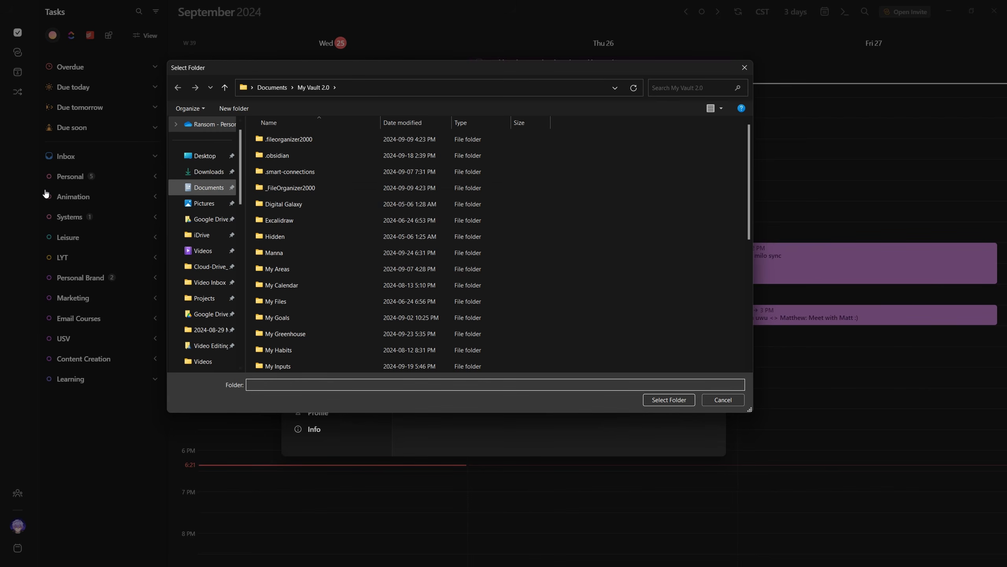
left_click(209, 188)
double_click(282, 188)
left_click(669, 399)
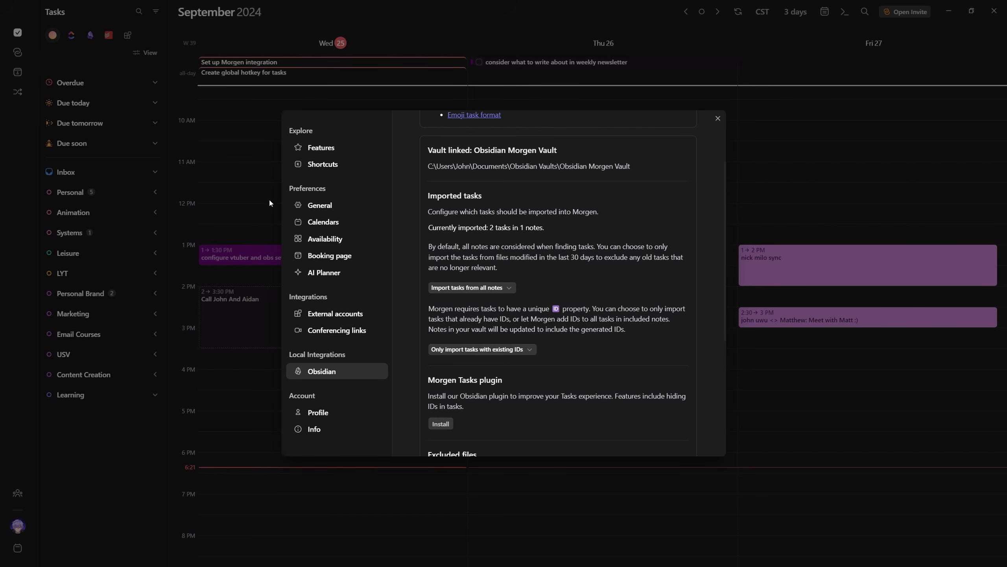
Step: Review the Obsidian integration's task import, existing-ID and ignored-directory options without changing them, and close the preferences
scroll(250, 249, "down", 1)
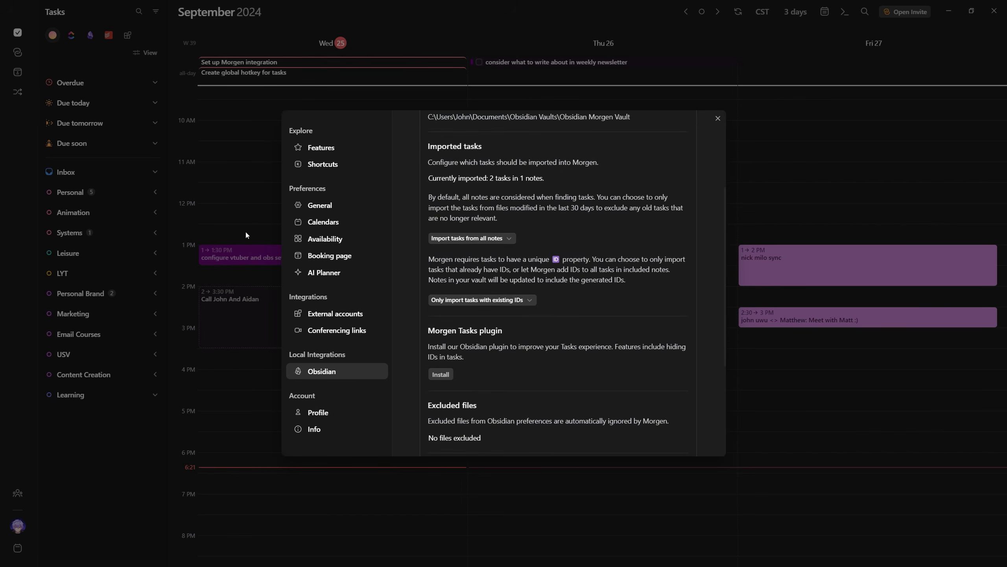
left_click(472, 238)
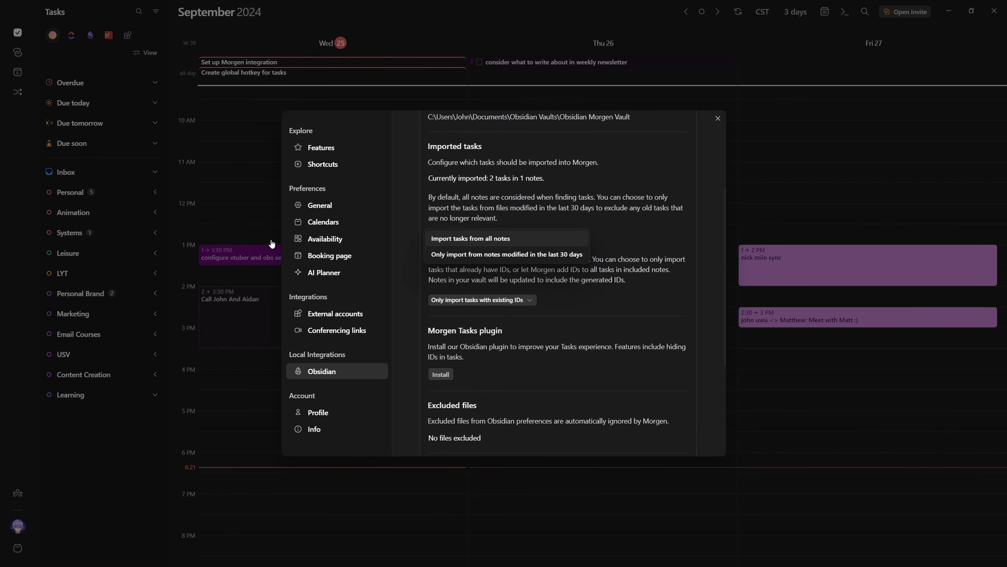
left_click(235, 231)
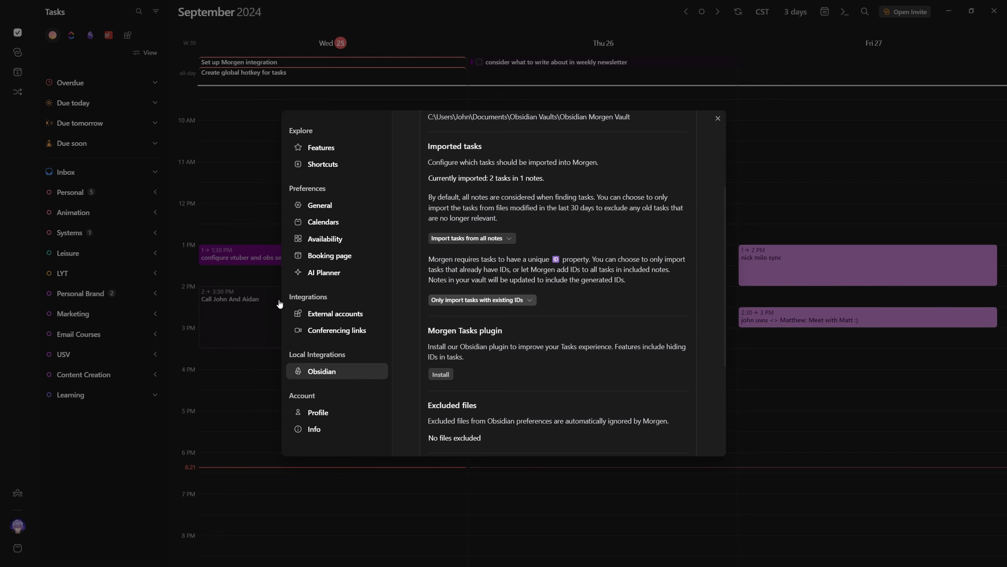
left_click(504, 300)
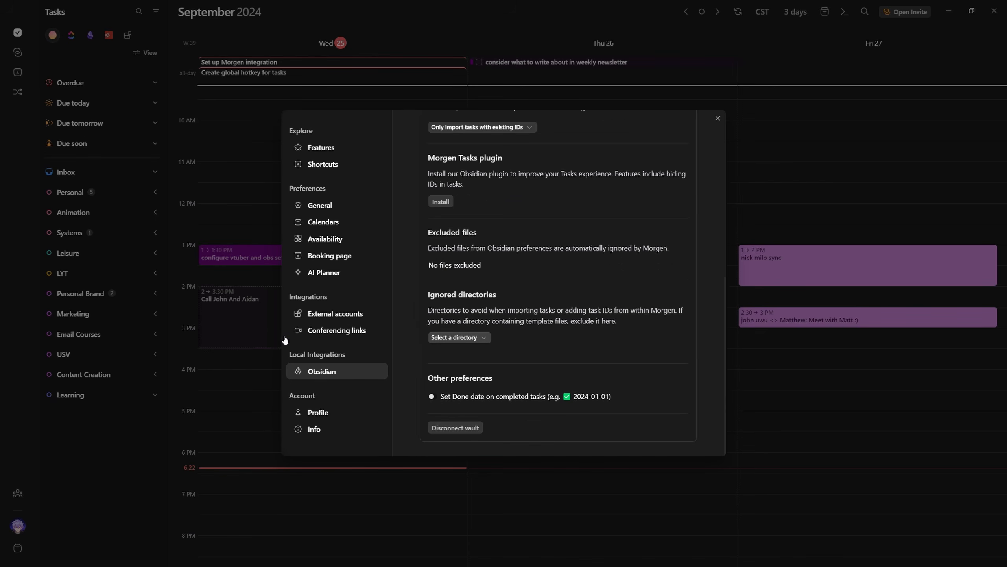
left_click(460, 338)
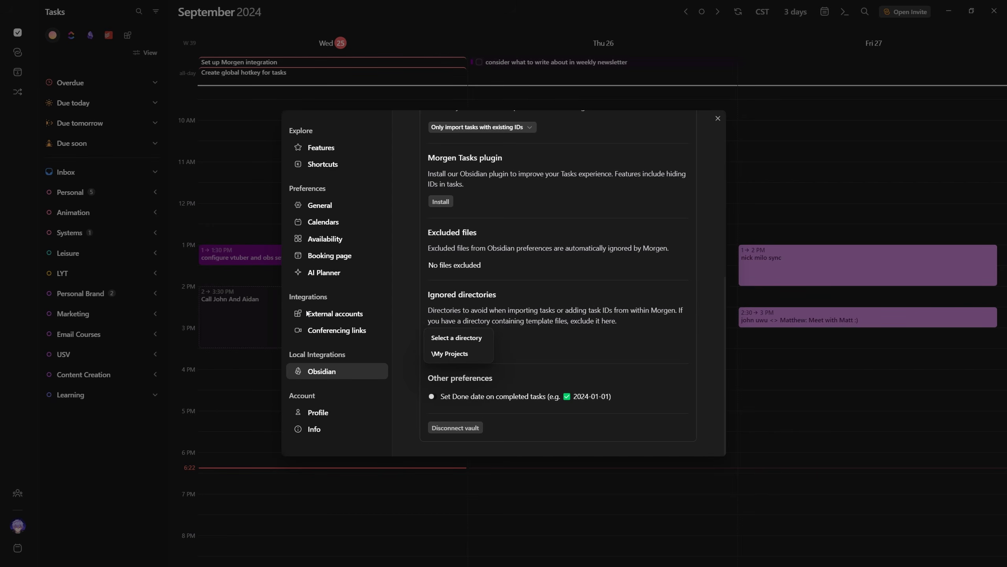
left_click(330, 297)
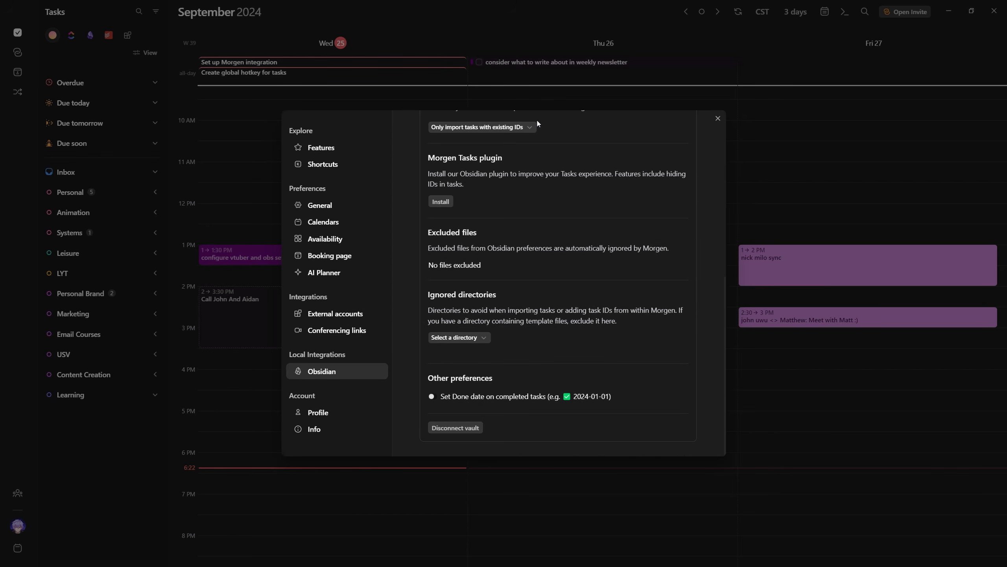
key("Escape")
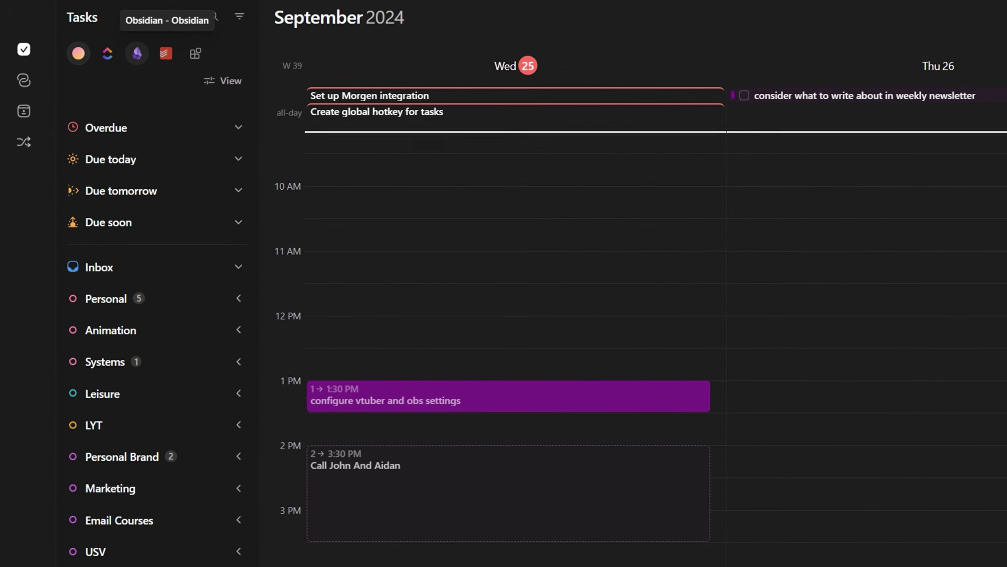
Step: Show only the Obsidian tasks and schedule "Set up Morgen integration" on Wednesday 25 from 5:30 to 6:30 PM
left_click(137, 53)
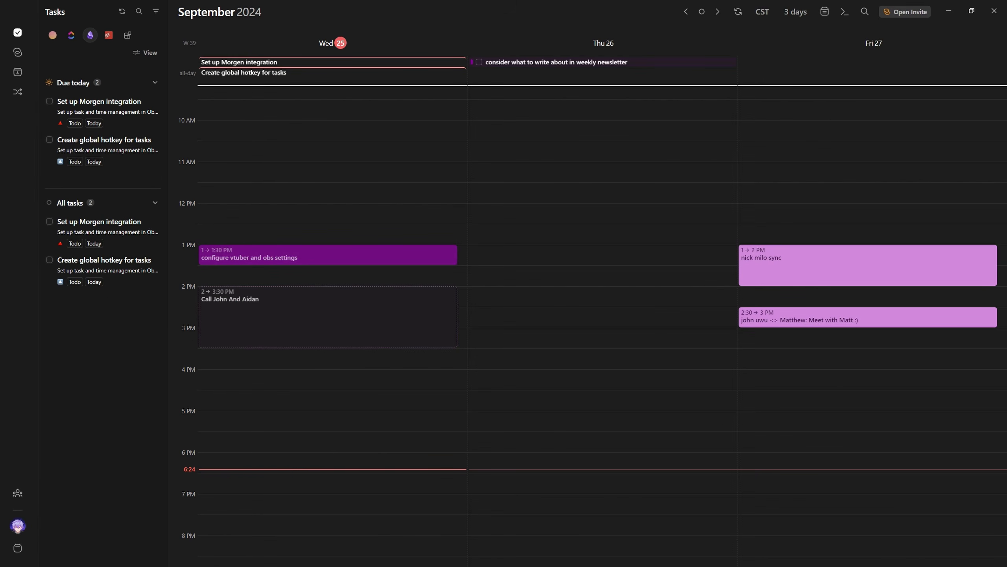
left_click_drag(103, 107, 155, 479)
left_click(503, 329)
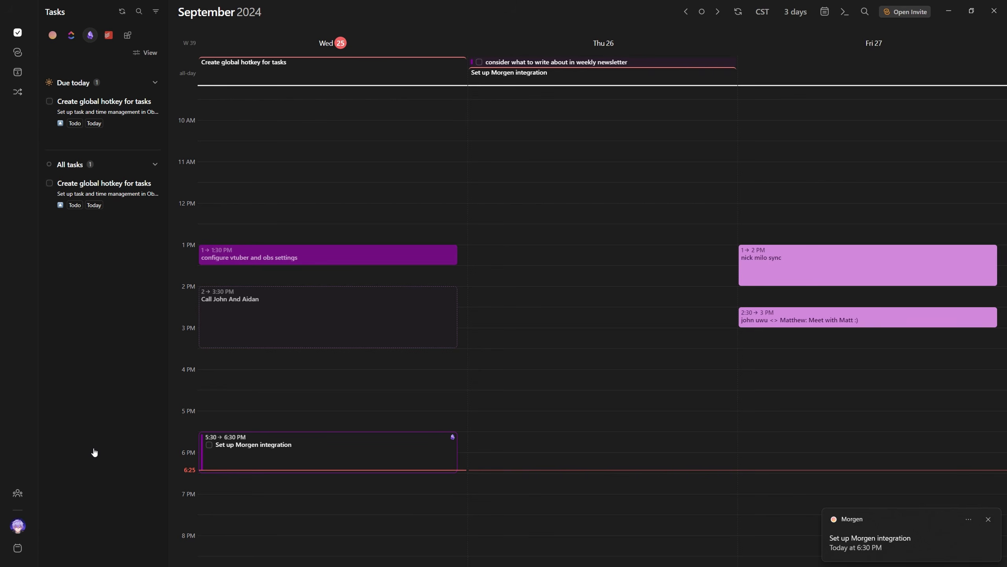
Step: Open the scheduled "Set up Morgen integration" task's source note in Obsidian and return to Morgen
left_click(254, 452)
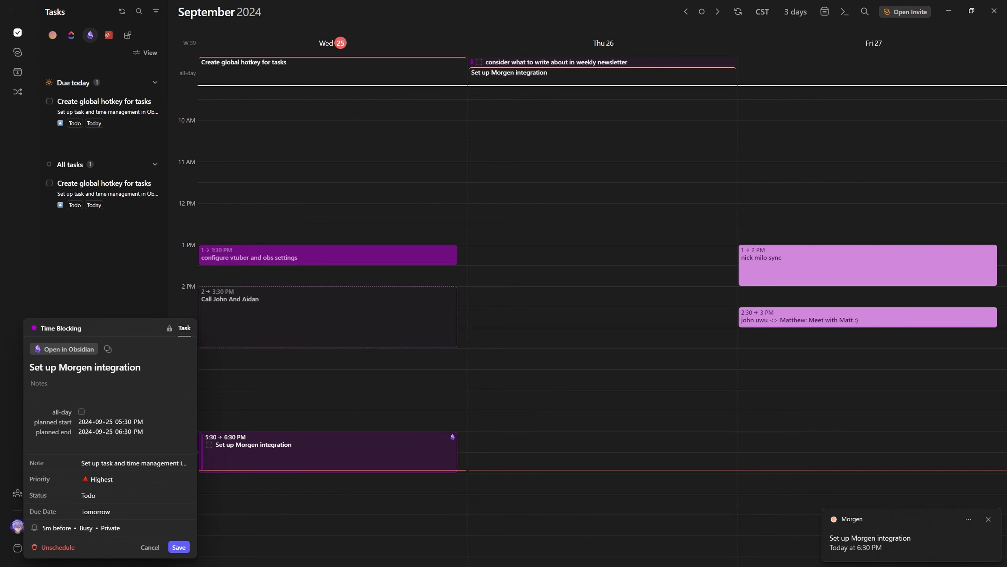
left_click(63, 349)
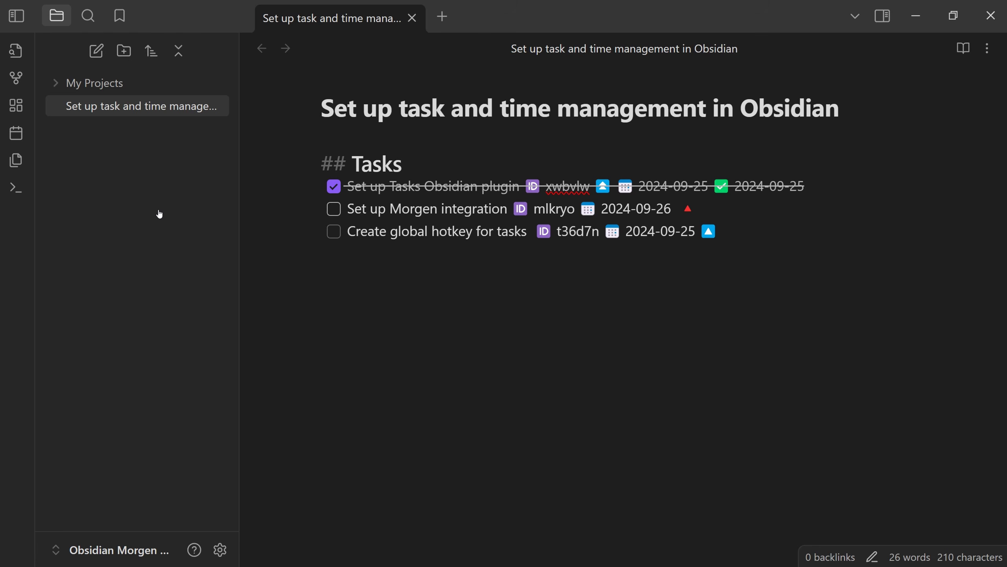
key("alt+Tab")
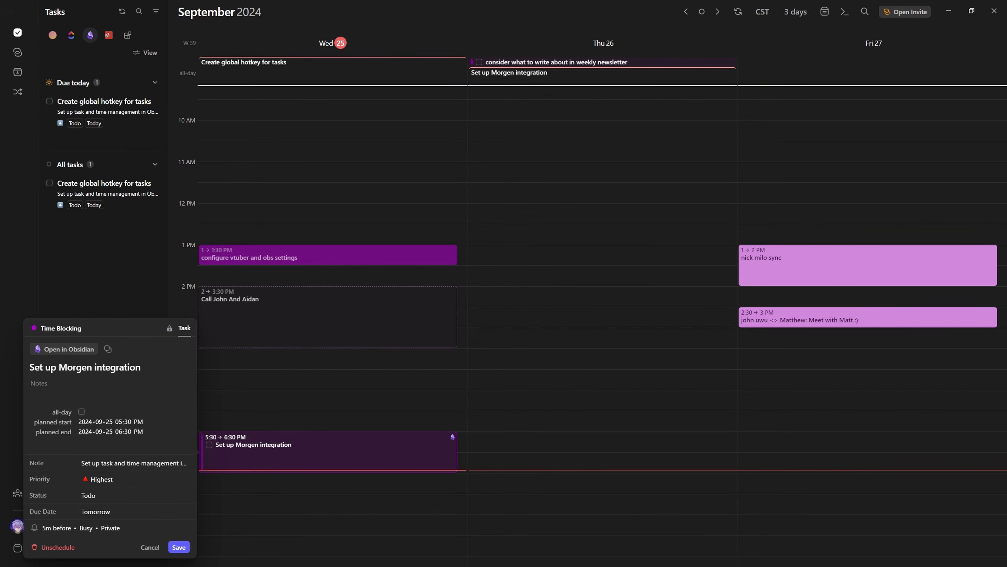
Step: Mark the scheduled "Set up Morgen integration" task as completed in Morgen and switch to its note in Obsidian
left_click(209, 444)
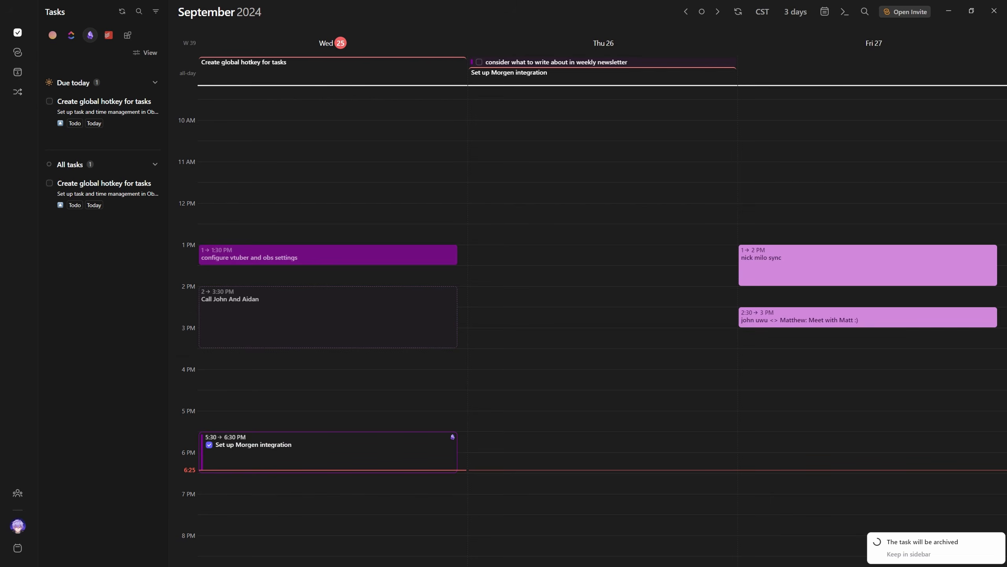
key("alt+Tab")
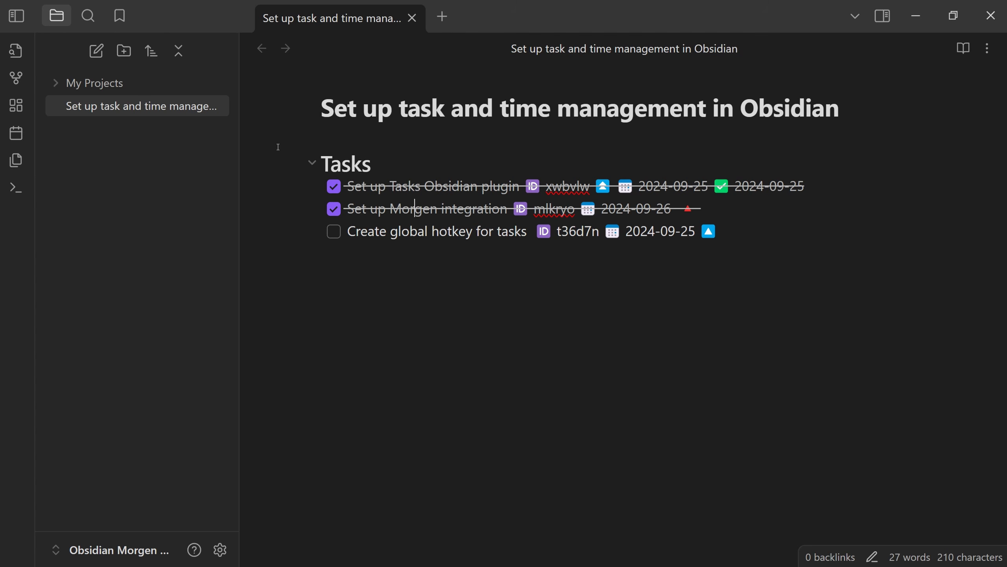
key("Up")
key("Up")
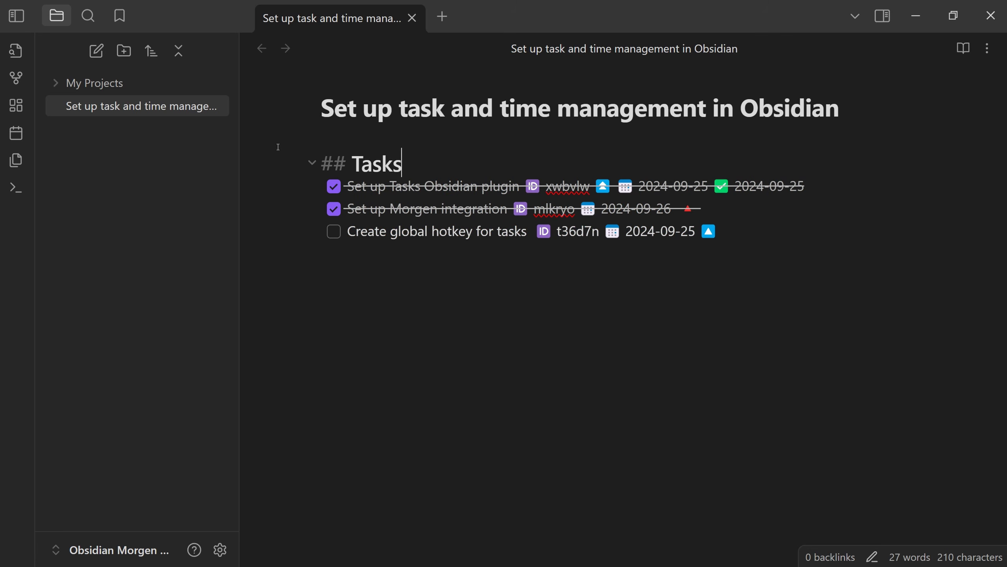
Step: Browse the community plugins for QuickAdd and add a Capture choice named "Add Task in Note" in its settings
key("ctrl+comma")
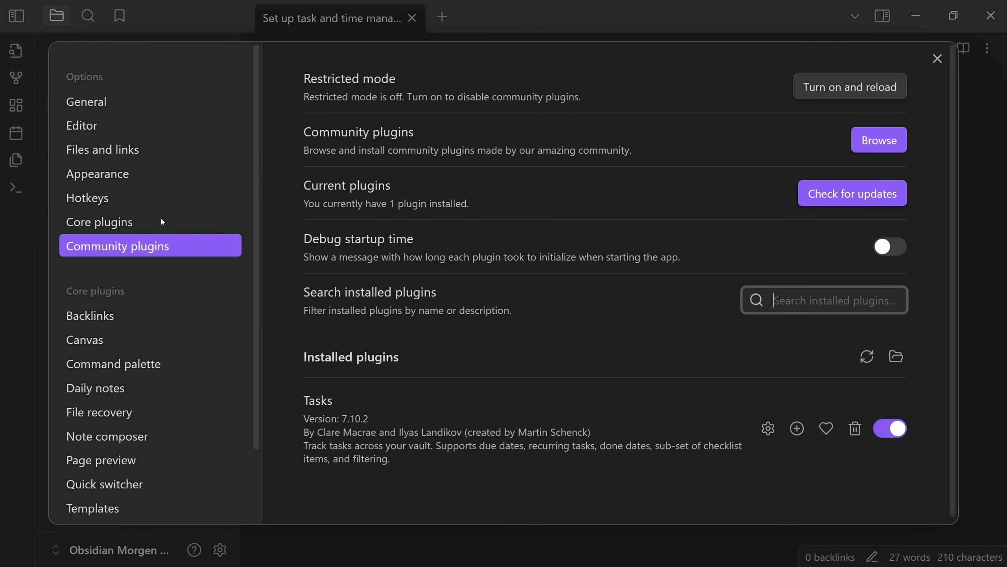
left_click(879, 140)
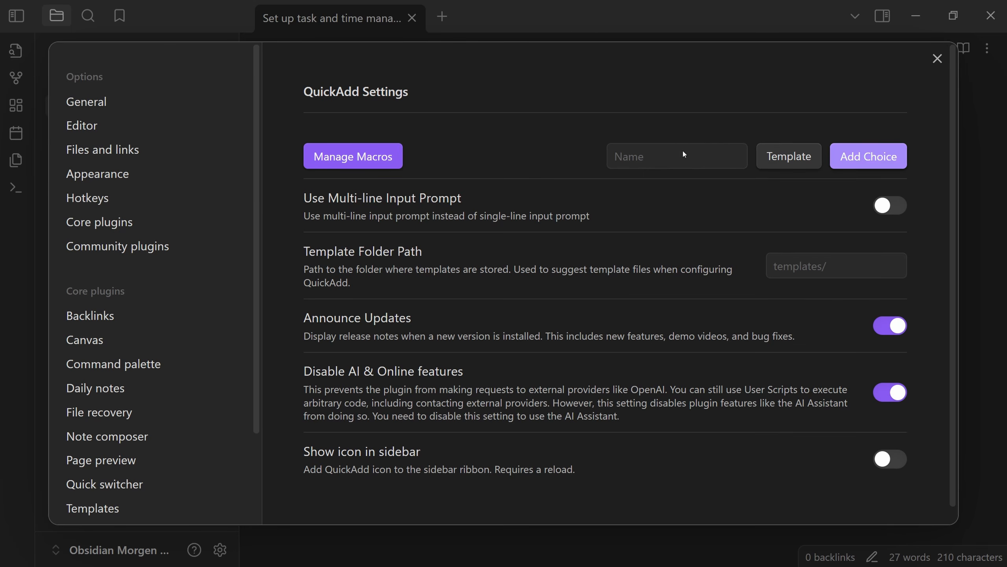
left_click(789, 156)
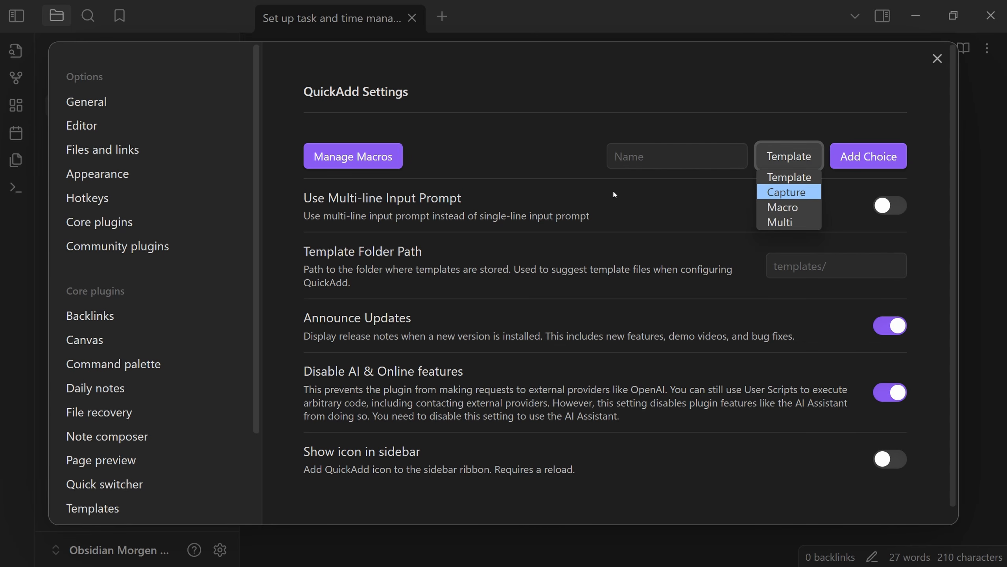
left_click(786, 192)
left_click(676, 156)
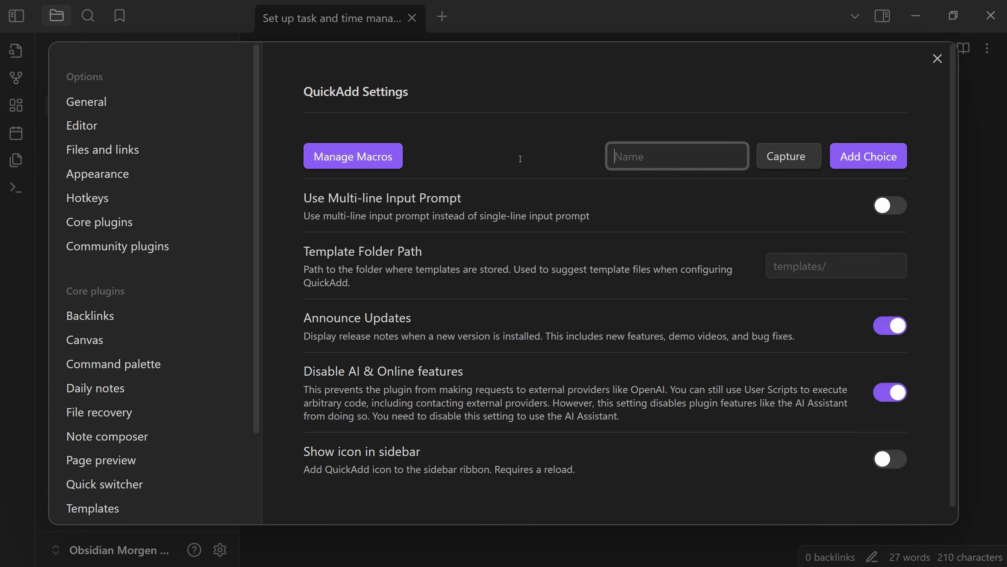
type("Add Task in Note")
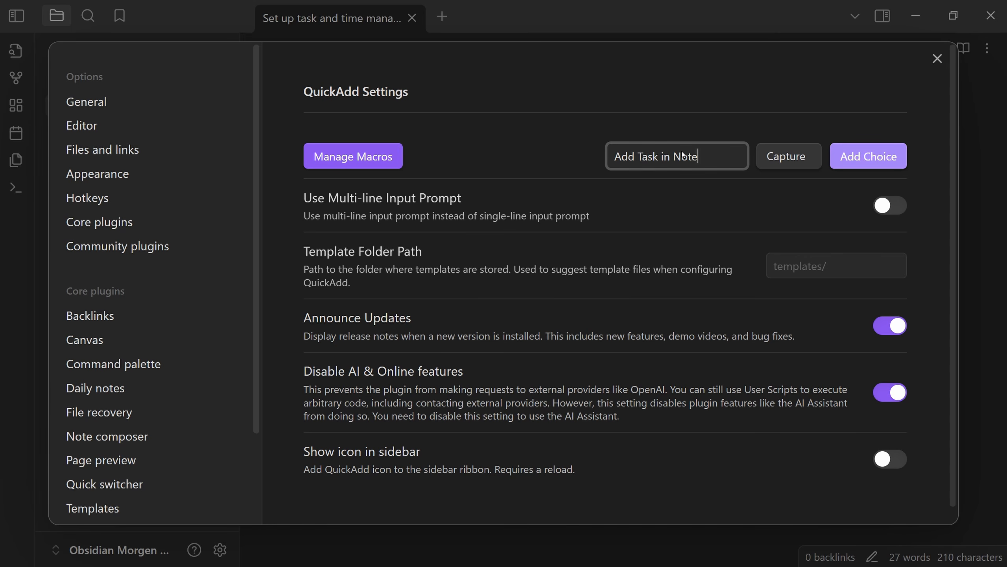
key("Return")
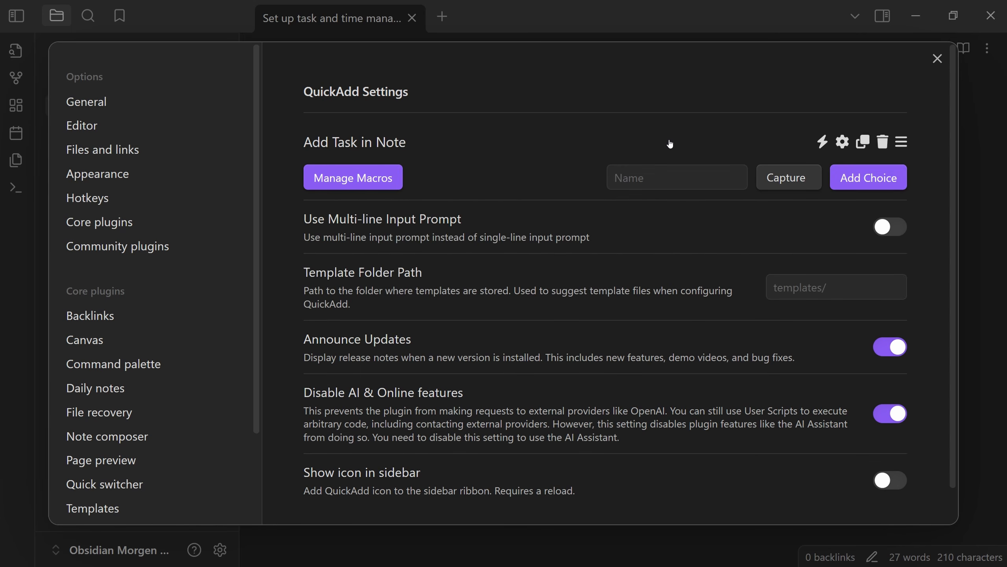
Step: Configure the "Add Task in Note" choice to format the captured value as a task
left_click(842, 142)
scroll(510, 247, "down", 2)
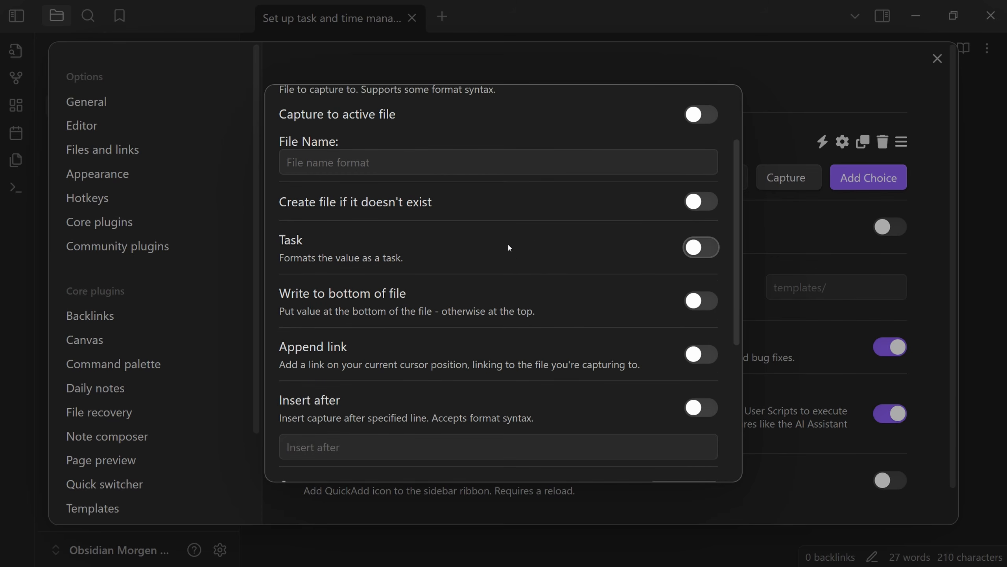
left_click(523, 248)
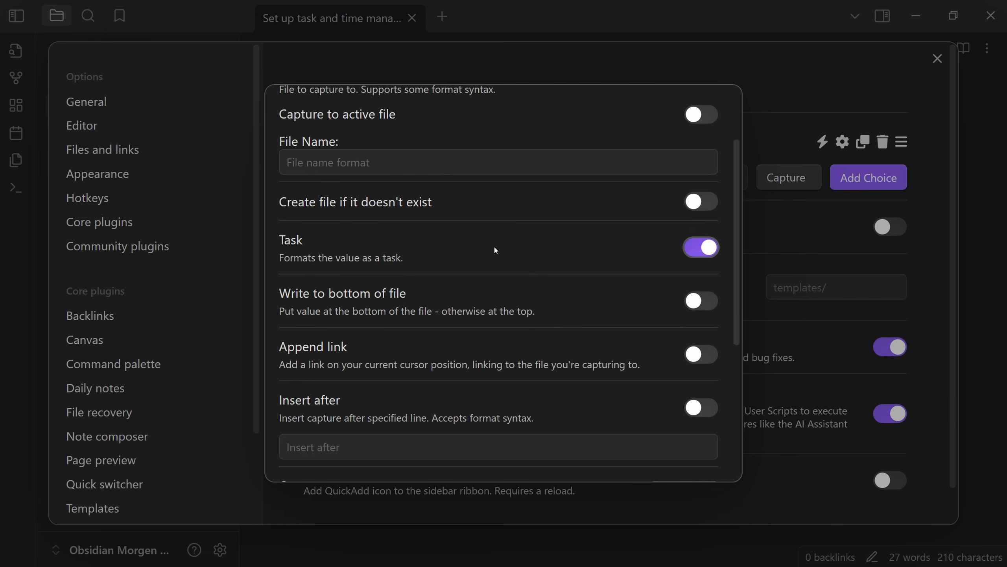
Step: Have the capture inserted after the line "## Tasks", at the end of that section
scroll(460, 243, "up", 2)
scroll(458, 242, "down", 6)
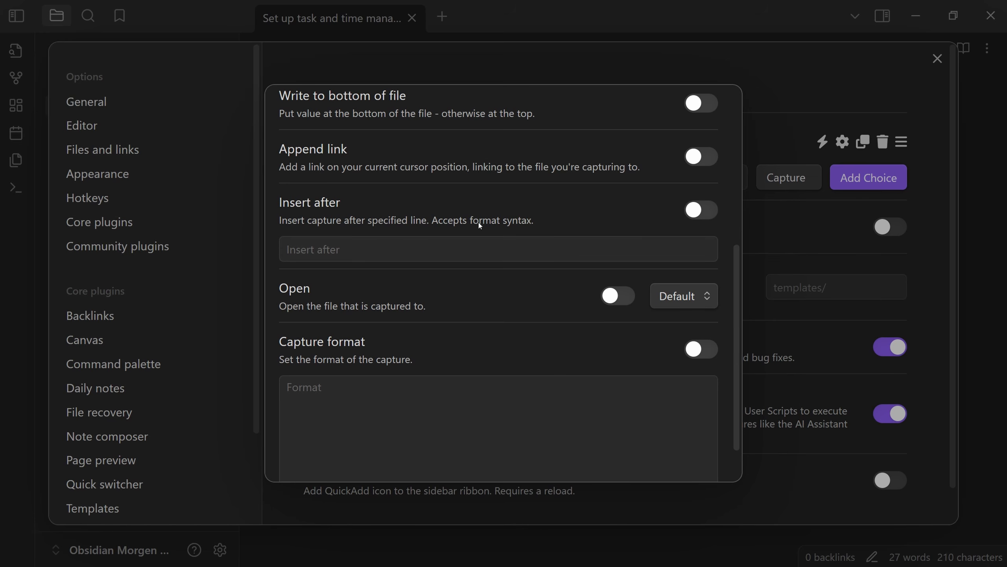
left_click(701, 209)
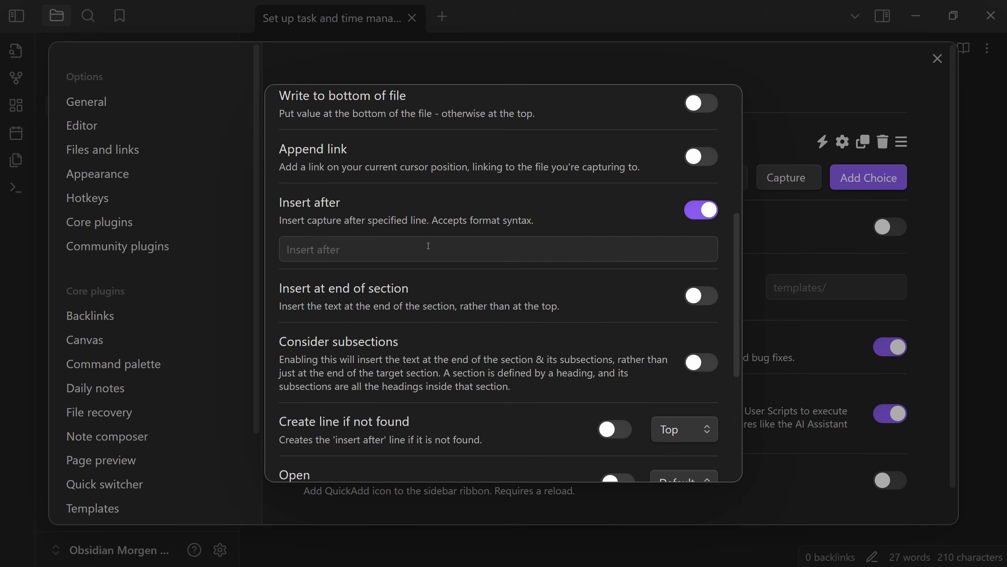
left_click(431, 250)
type("## Tasks")
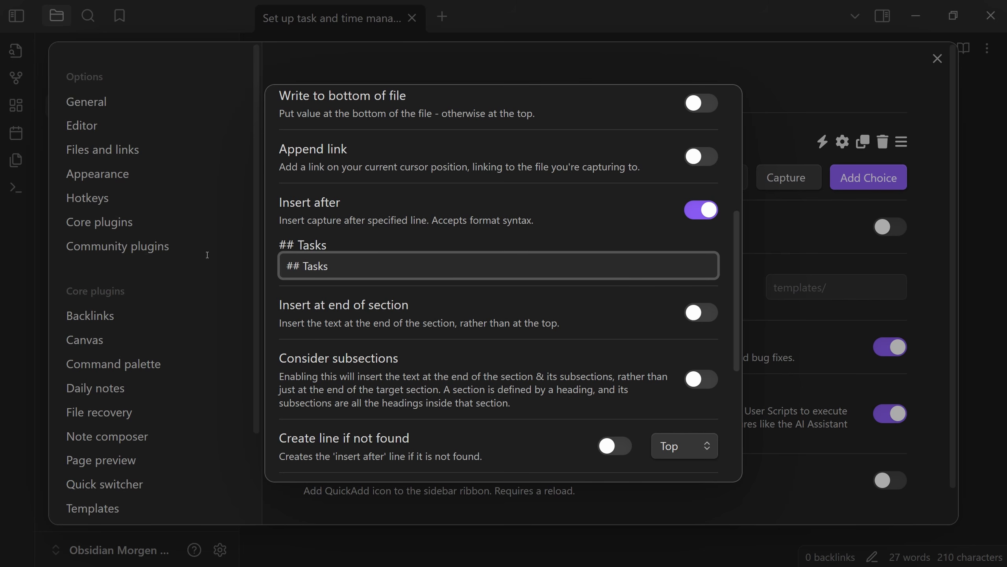
scroll(608, 245, "down", 1)
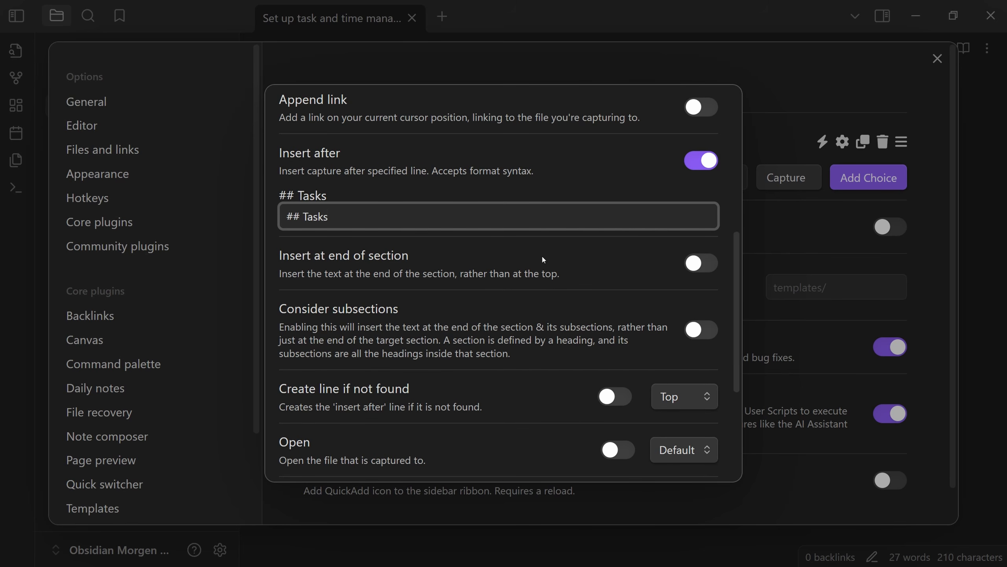
left_click(701, 263)
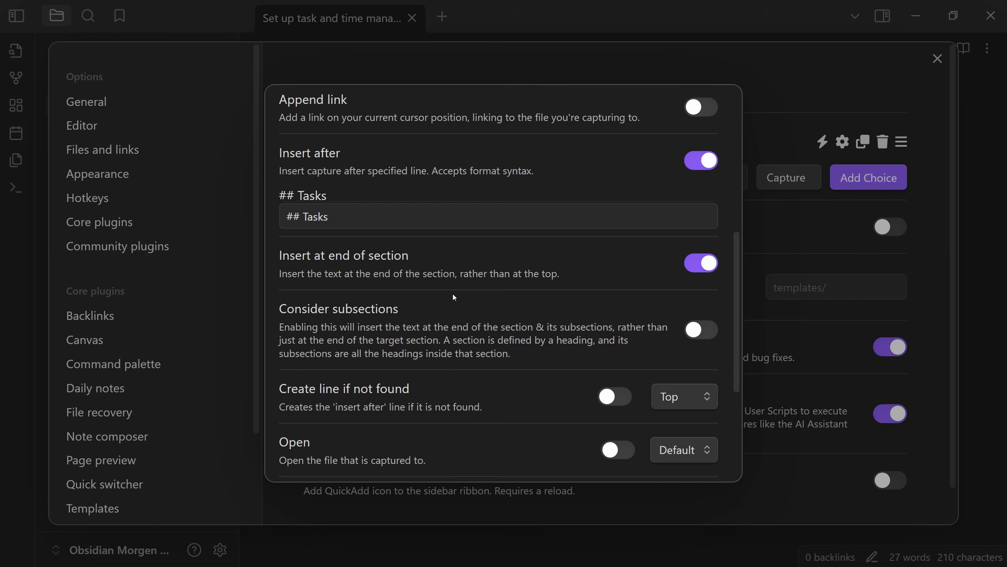
Step: Enable creating the insert-after line if it is not found, placing it at the Top
scroll(448, 288, "down", 1)
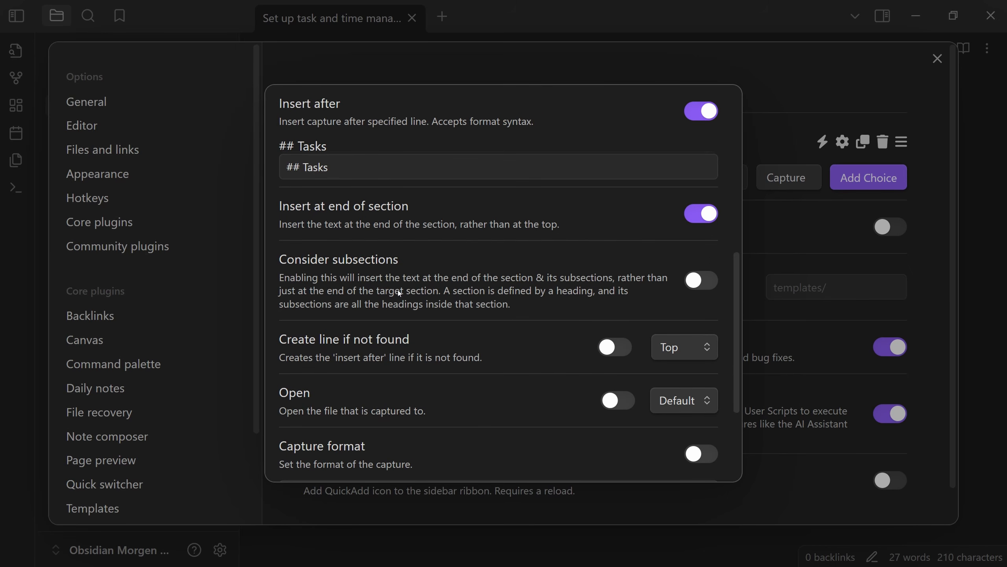
left_click(440, 346)
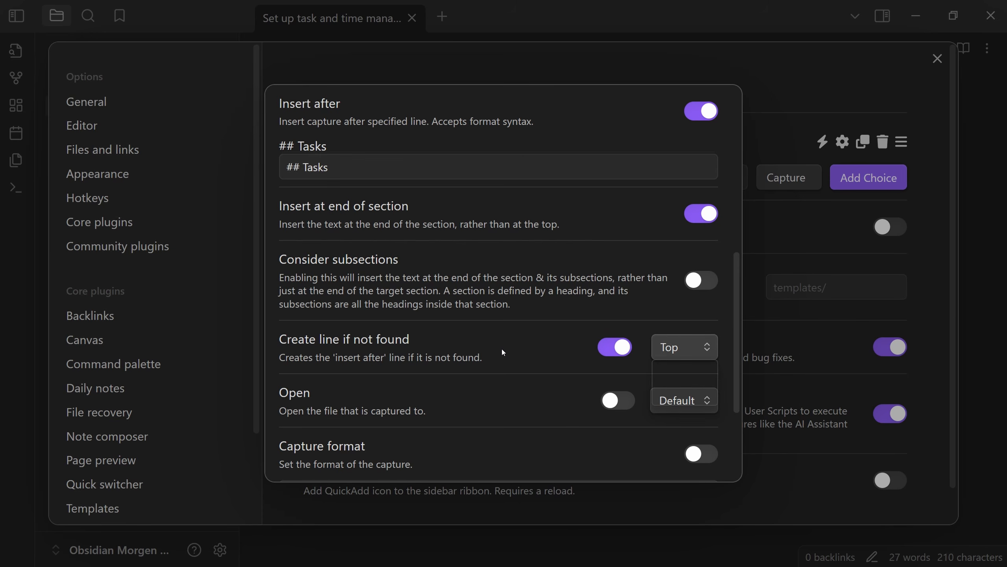
left_click(684, 347)
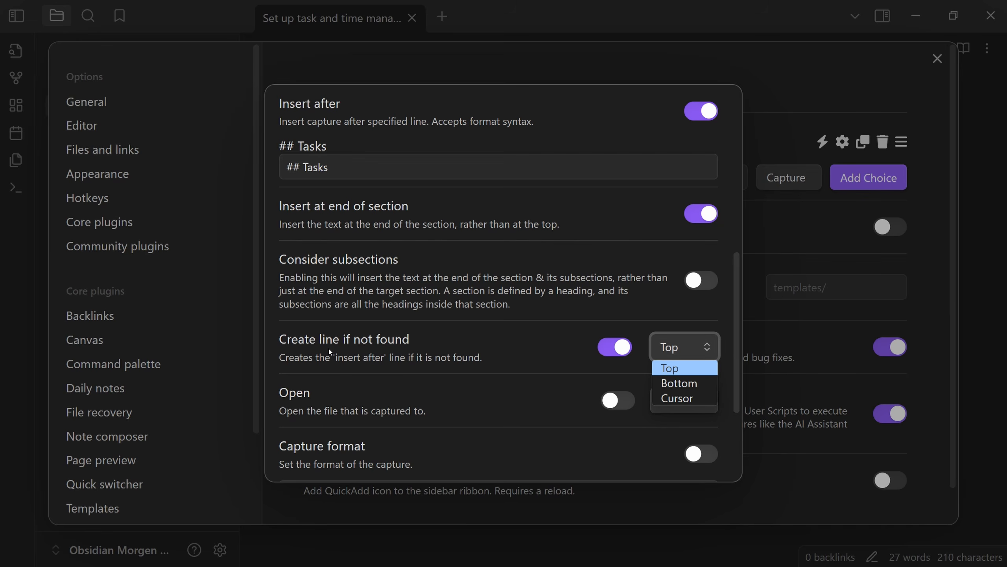
scroll(329, 348, "down", 4)
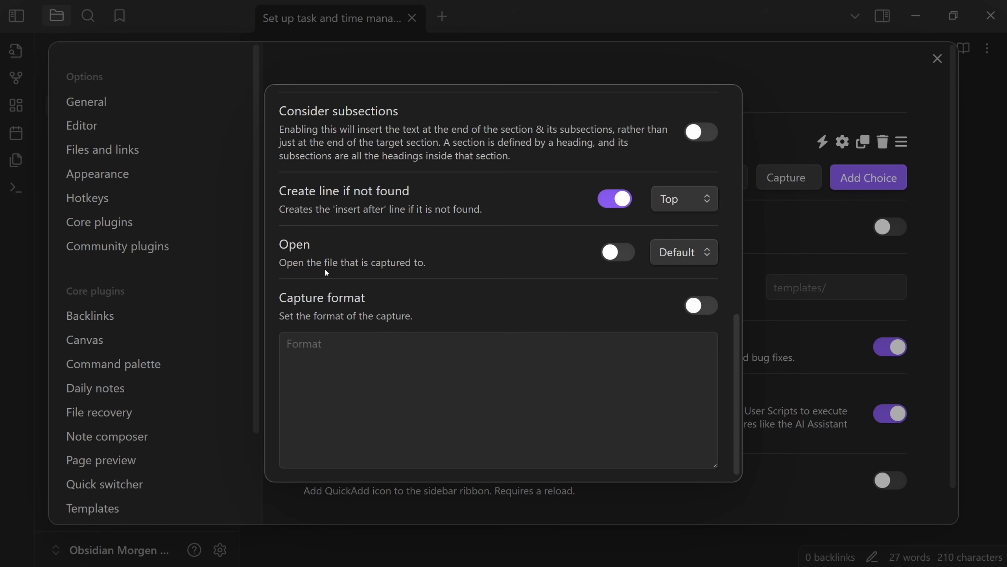
Step: Enable the custom capture format and enter "{{value:Task Name}}" as its content
scroll(483, 346, "down", 1)
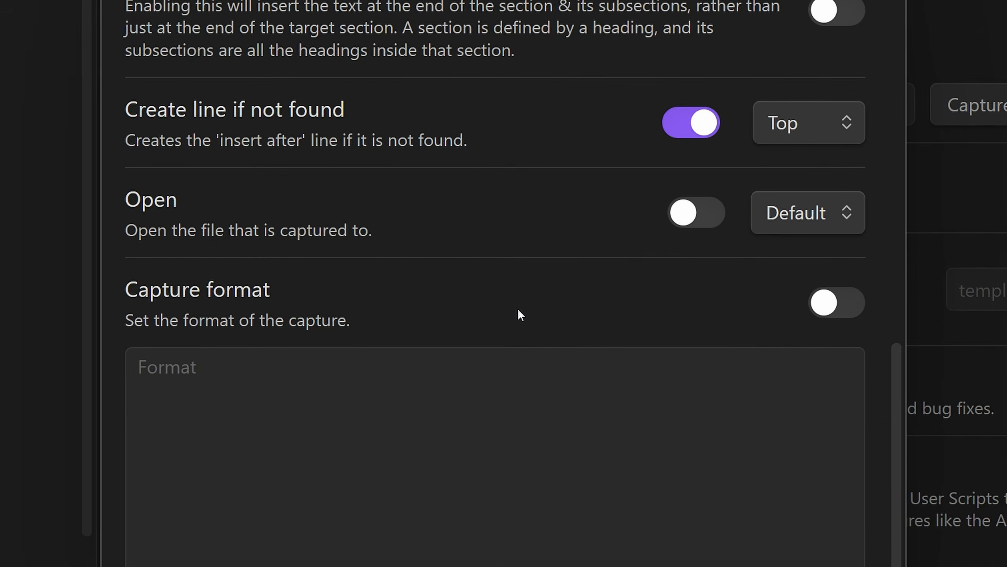
left_click(854, 304)
left_click(219, 380)
type("{{")
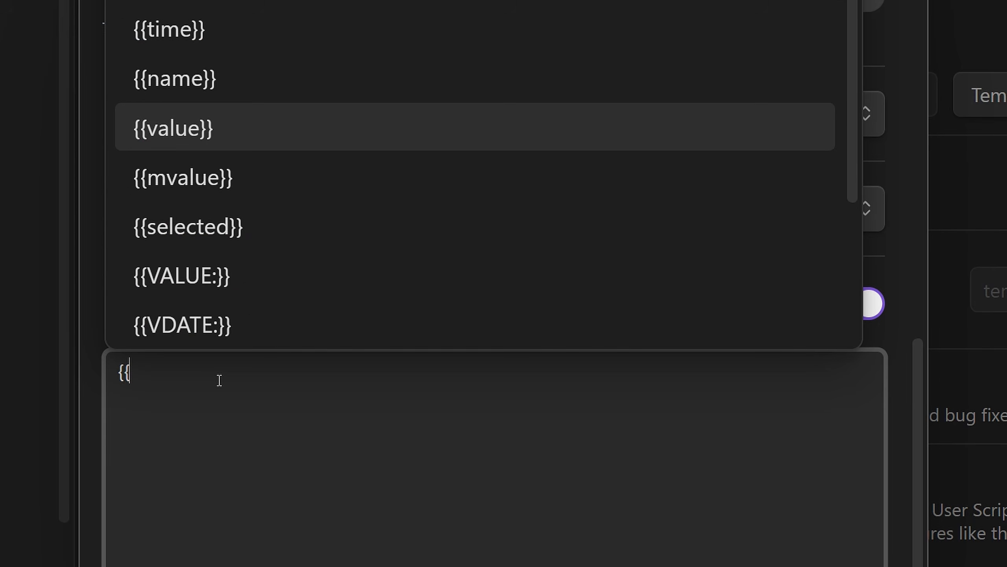
key("Return")
key("Left")
key("Left")
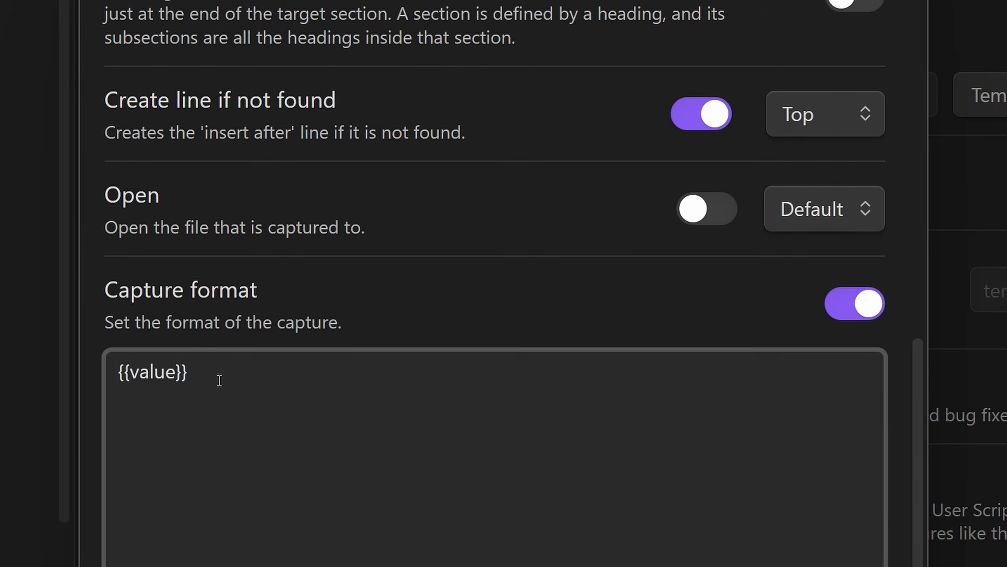
type(":Task Name")
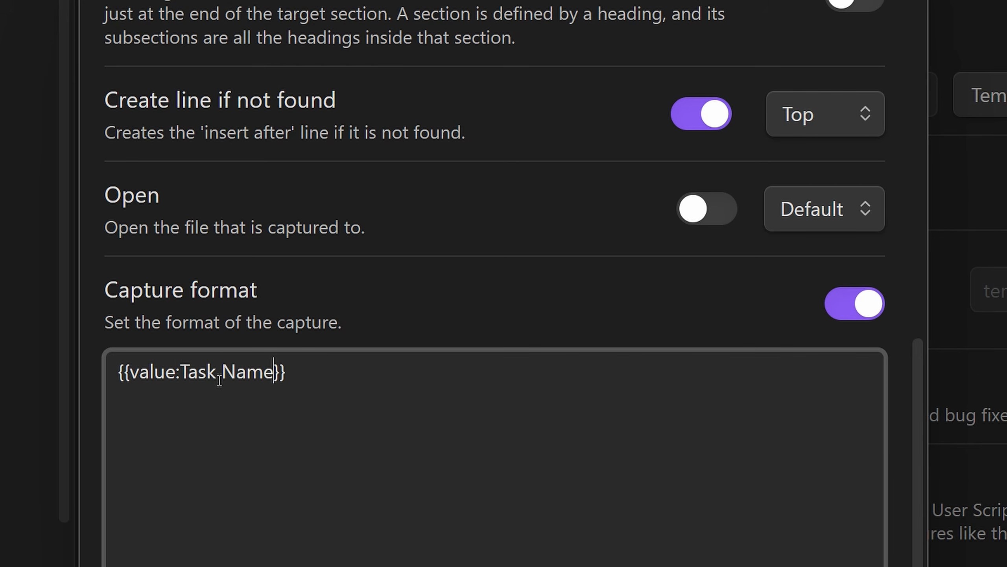
Step: Append the ID field 🆔 <% tp.date.now("MMDDHHmmss") %> after the task name in the capture format
left_click_drag(180, 374, 273, 374)
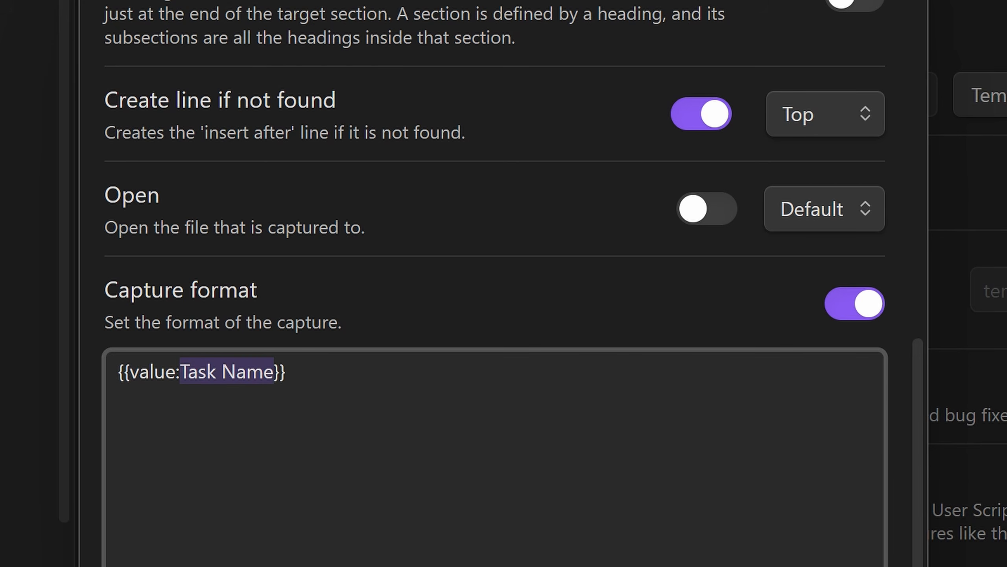
key("End")
key("ctrl+a")
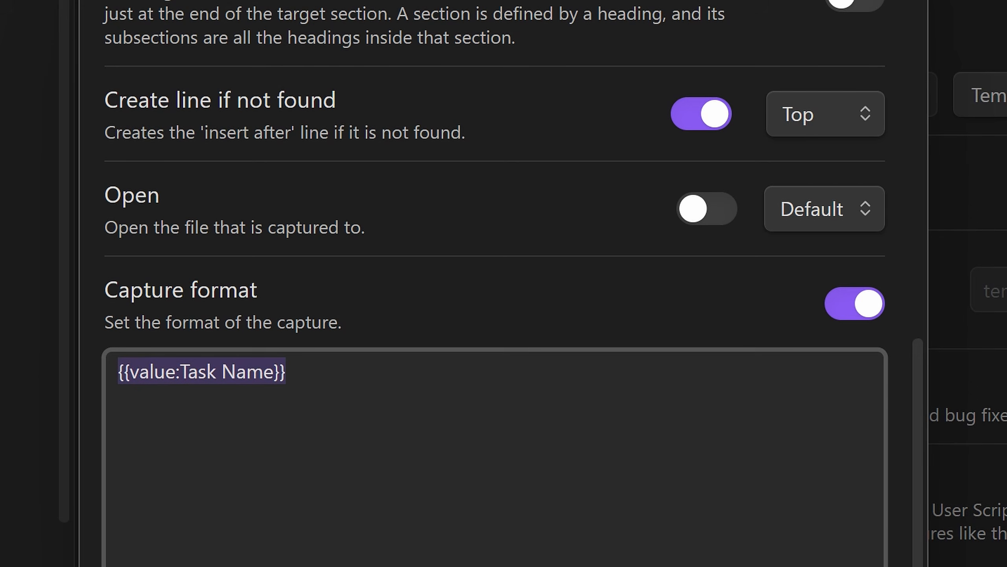
left_click(463, 319)
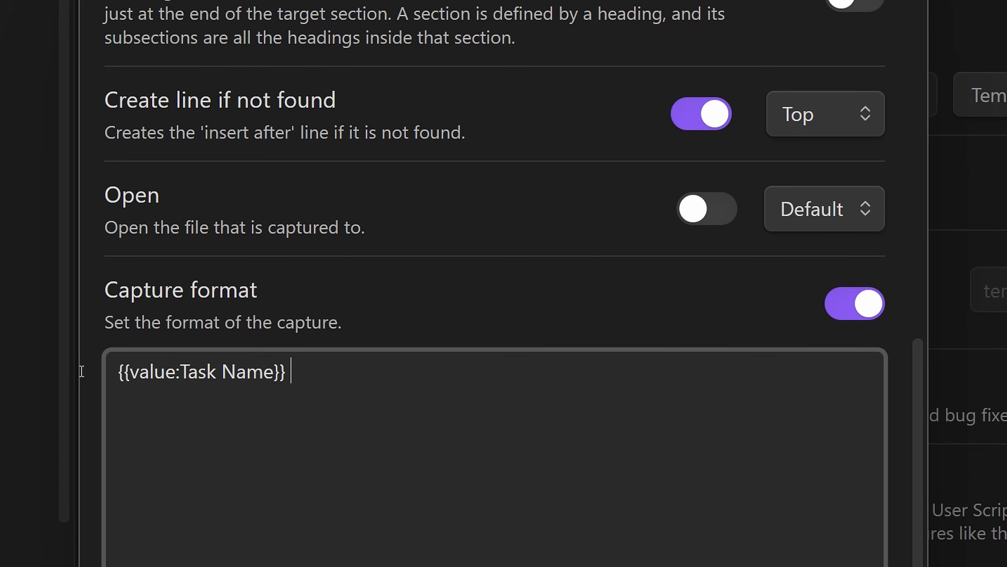
type("🆔 <% tp.date.now(\"MMDDHHmmss\") %>")
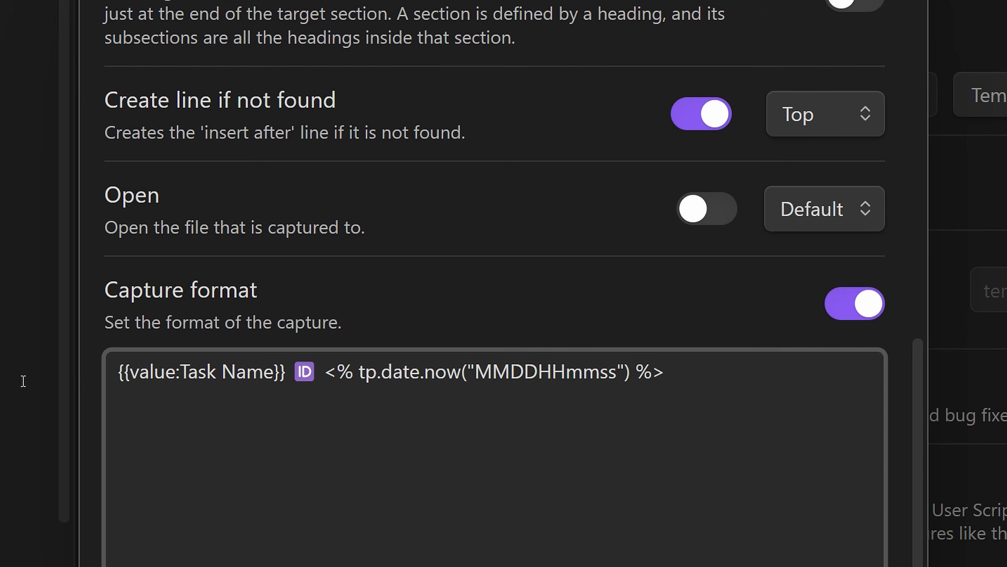
key("ctrl+Left")
key("ctrl+Left")
key("ctrl+Left")
key("ctrl+Left")
key("ctrl+Left")
key("ctrl+Left")
key("shift+End")
left_click(583, 372)
left_click_drag(473, 371, 624, 372)
left_click(652, 373)
left_click_drag(474, 372, 617, 371)
left_click(754, 375)
left_click_drag(179, 372, 130, 371)
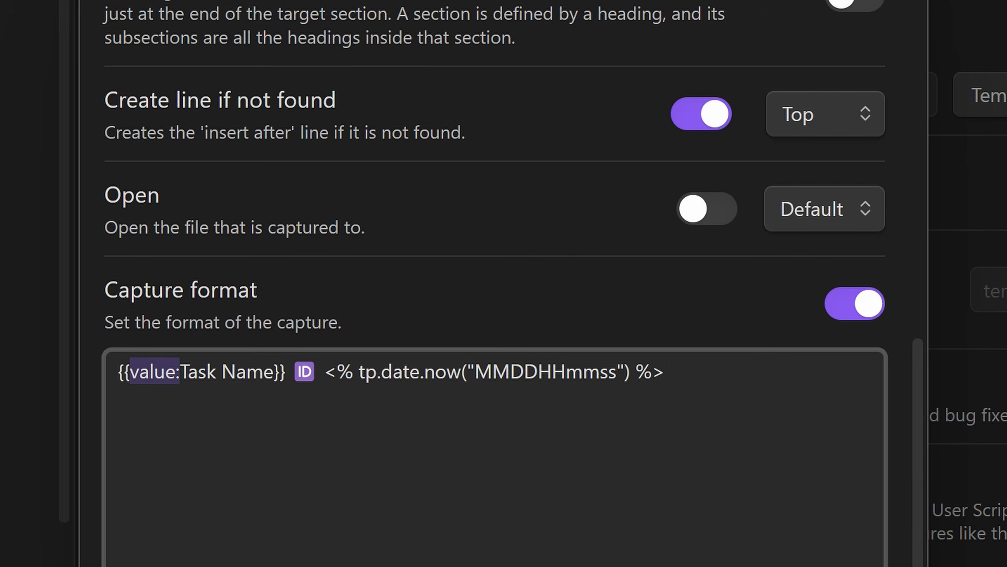
Step: Append the priority choices {{value: ,🔼,🔺,⏫,🔽,⏬}} to the end of the capture format
left_click(674, 371)
type("{{value: ,🔼,🔺,⏫,🔽,⏬}}")
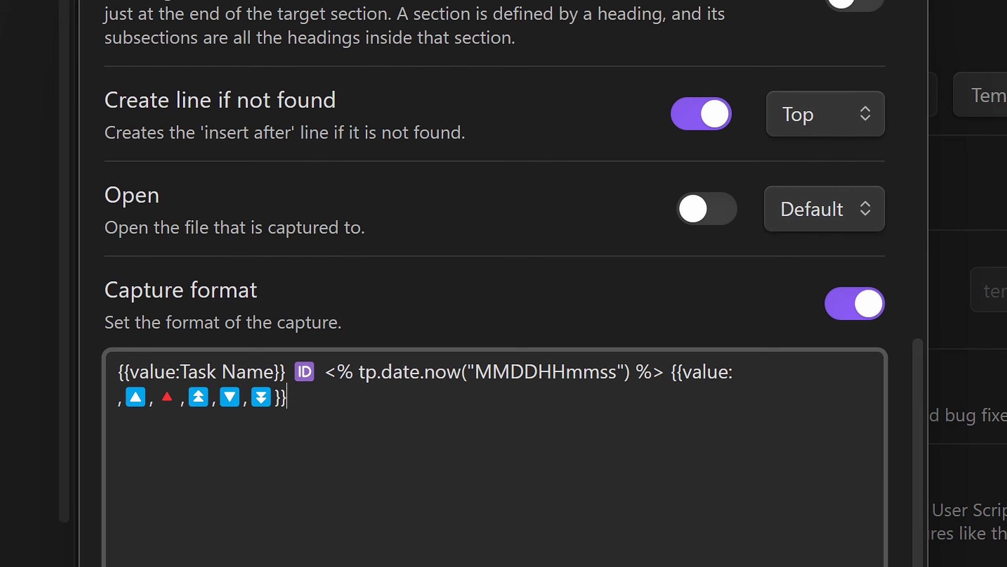
key("Home")
key("shift+Right")
key("shift+Right")
key("shift+Right")
key("shift+Right")
key("shift+Right")
key("shift+Right")
key("shift+Right")
key("shift+Right")
key("shift+Right")
key("shift+Right")
left_click(275, 397)
left_click(152, 396)
mouse_move(118, 396)
left_mouse_down()
mouse_move(274, 397)
mouse_move(123, 397)
left_mouse_up()
left_click(248, 397)
left_click(274, 372)
left_click_drag(273, 372, 180, 372)
left_click(153, 397)
left_click_drag(118, 396, 274, 396)
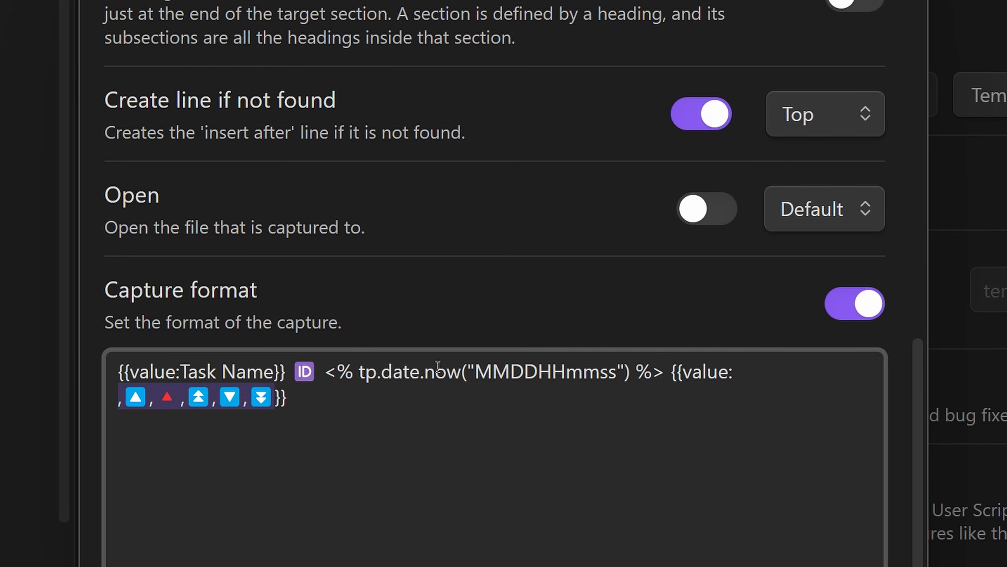
key("Left")
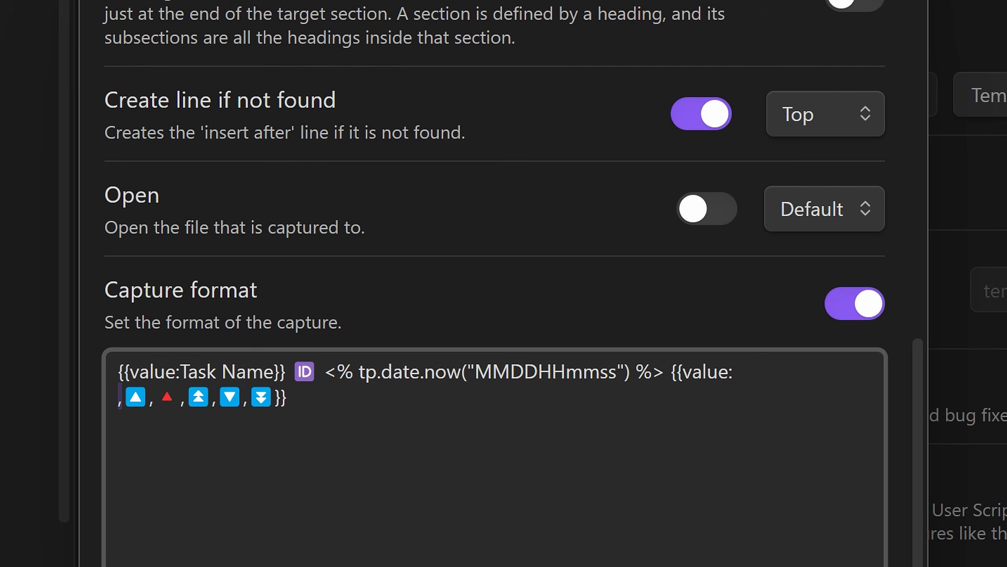
Step: Append the due date field 📅 {{VDATE:Due Date, YYYY-MM-DD}} to the end of the capture format
key("Right")
key("shift+Right")
key("Right")
key("shift+End")
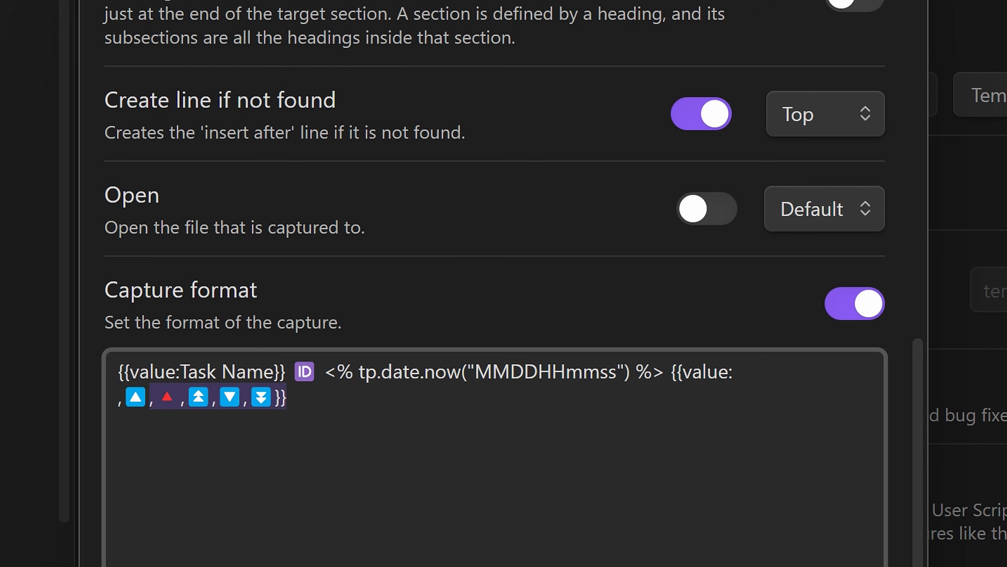
key("shift+Left")
key("shift+Left")
key("End")
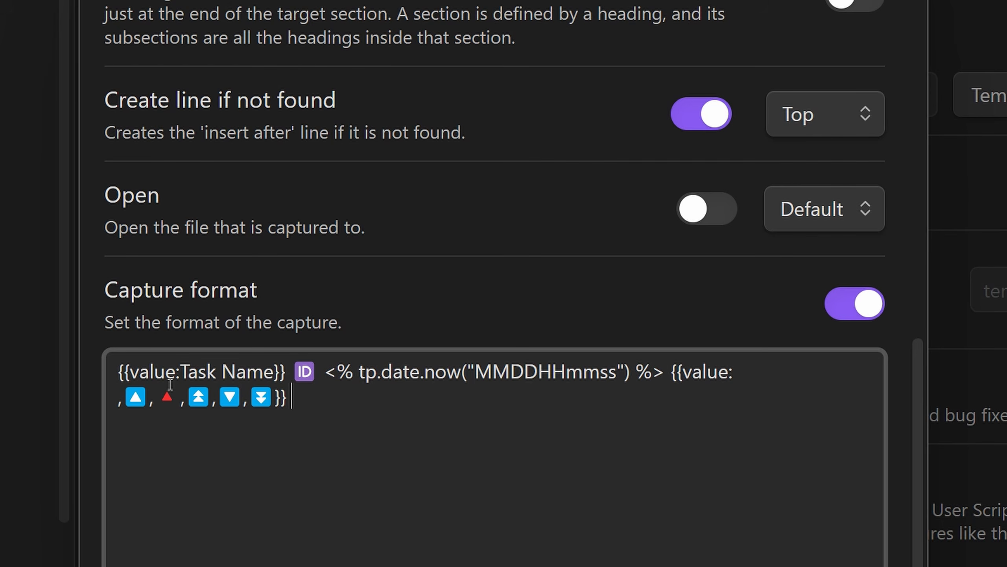
type("📅 {{VDATE:Due Date, YYYY-MM-DD}}")
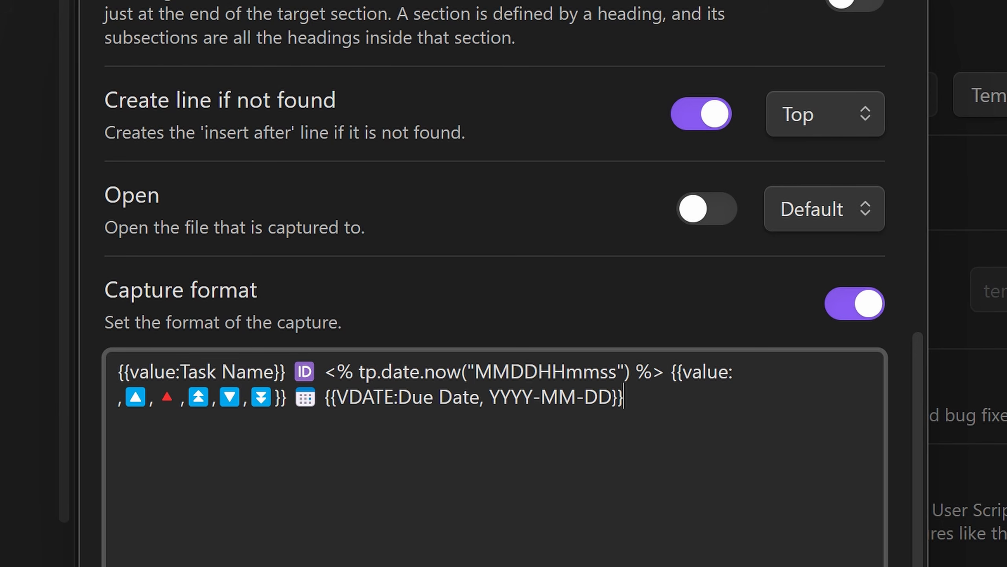
Step: Examine the due date variable, its name and date format, and the ID date expression in the capture format
left_click_drag(286, 397, 380, 411)
left_click_drag(318, 398, 293, 397)
key("Right")
key("Right")
key("shift+Right")
key("shift+Right")
key("shift+Right")
key("shift+Right")
key("shift+Right")
key("shift+Right")
key("shift+Right")
key("shift+Right")
key("shift+Right")
key("shift+Right")
key("shift+Right")
key("shift+Right")
key("shift+Right")
key("shift+Right")
key("shift+Right")
key("shift+Right")
key("shift+Right")
key("shift+Right")
key("shift+Right")
key("shift+Right")
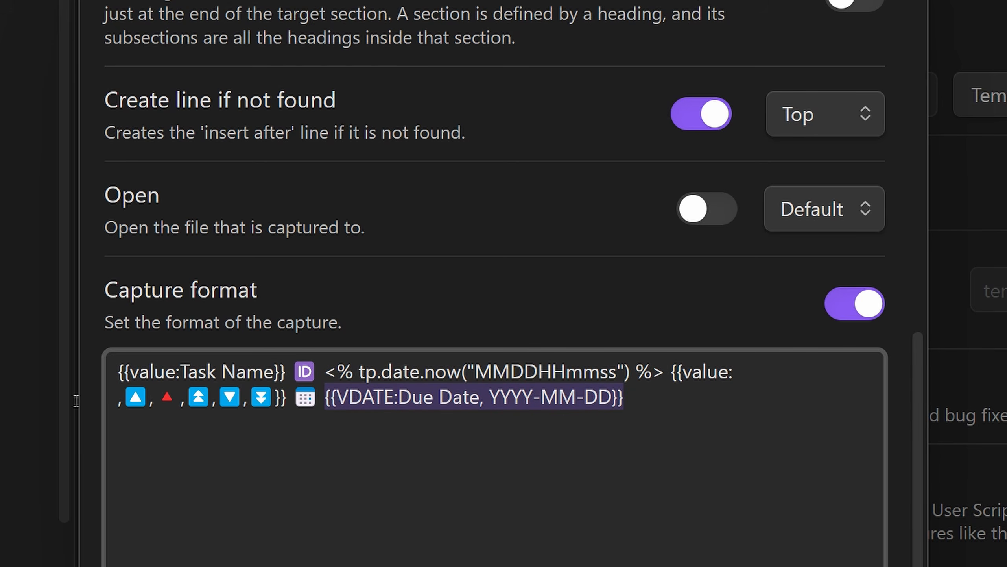
left_click(384, 398)
left_click_drag(398, 396, 612, 397)
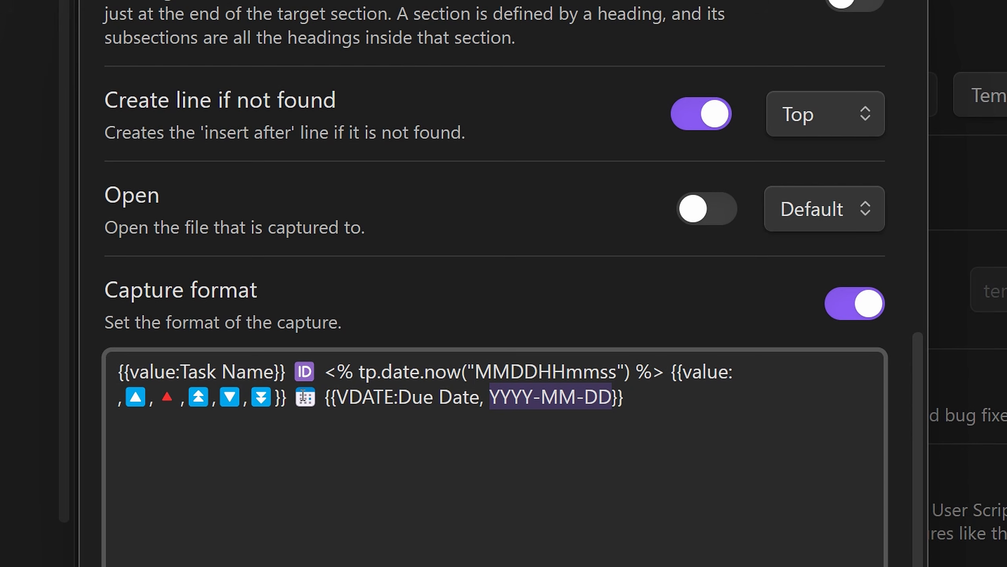
left_click_drag(325, 372, 665, 372)
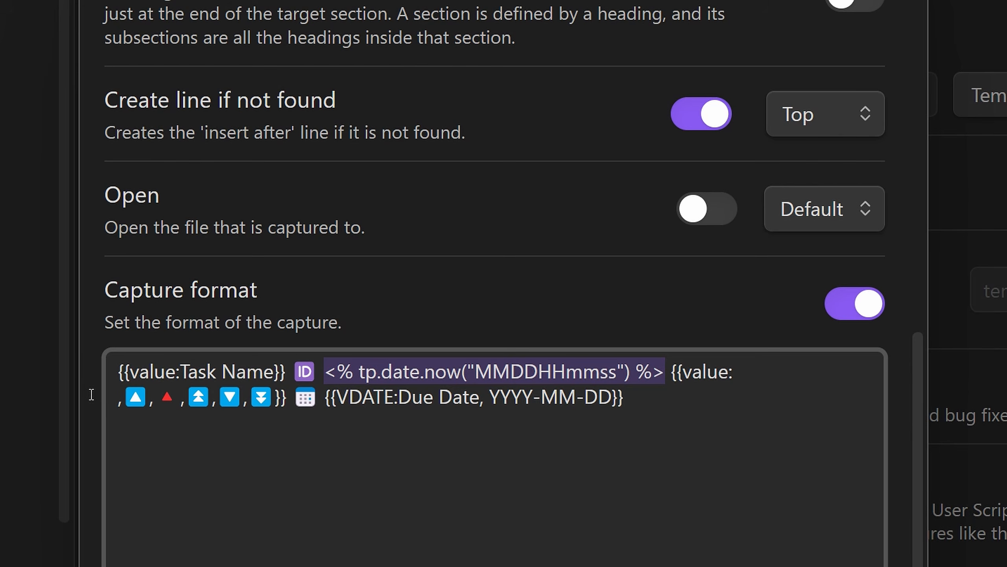
left_click_drag(398, 397, 479, 395)
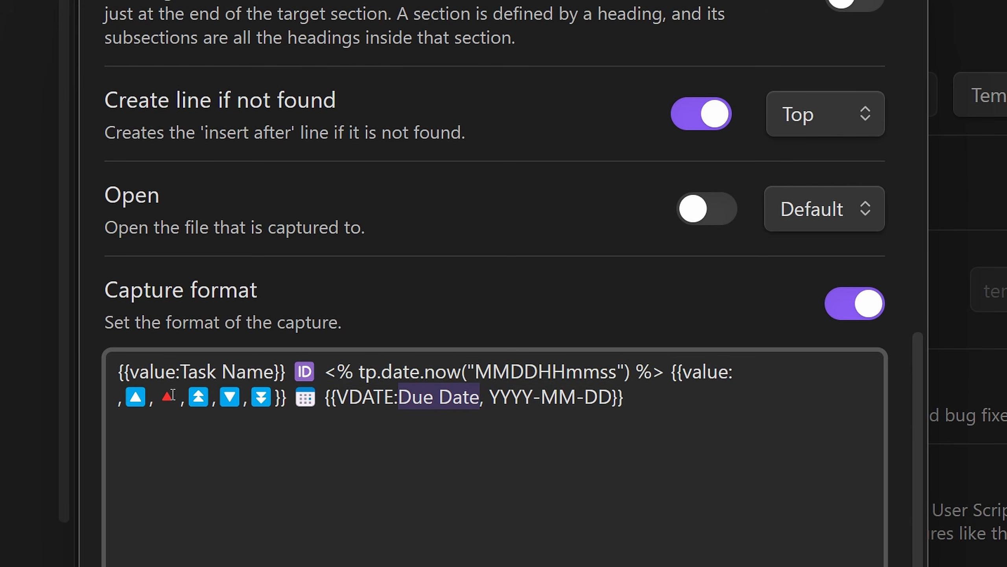
key("End")
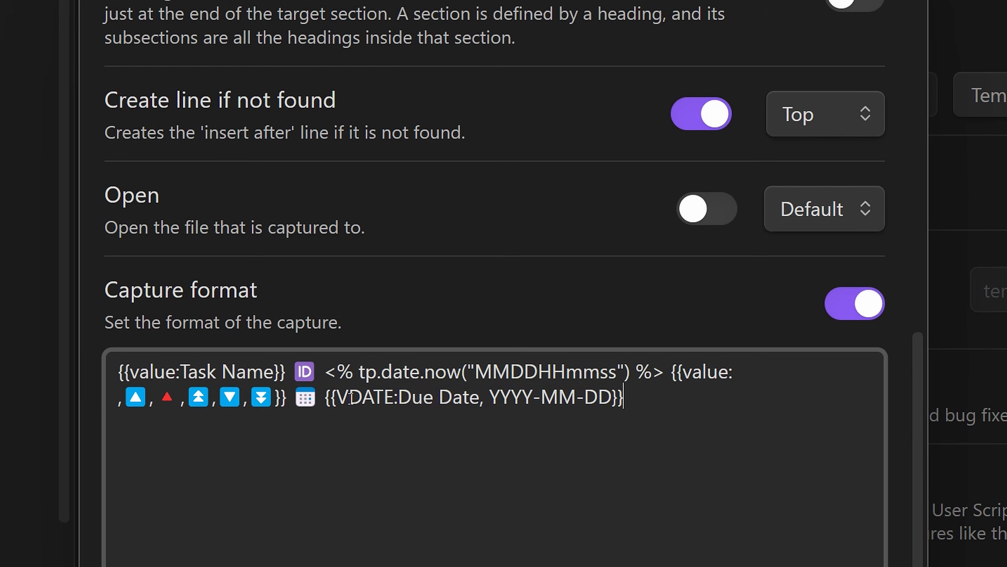
type("2024-09-25")
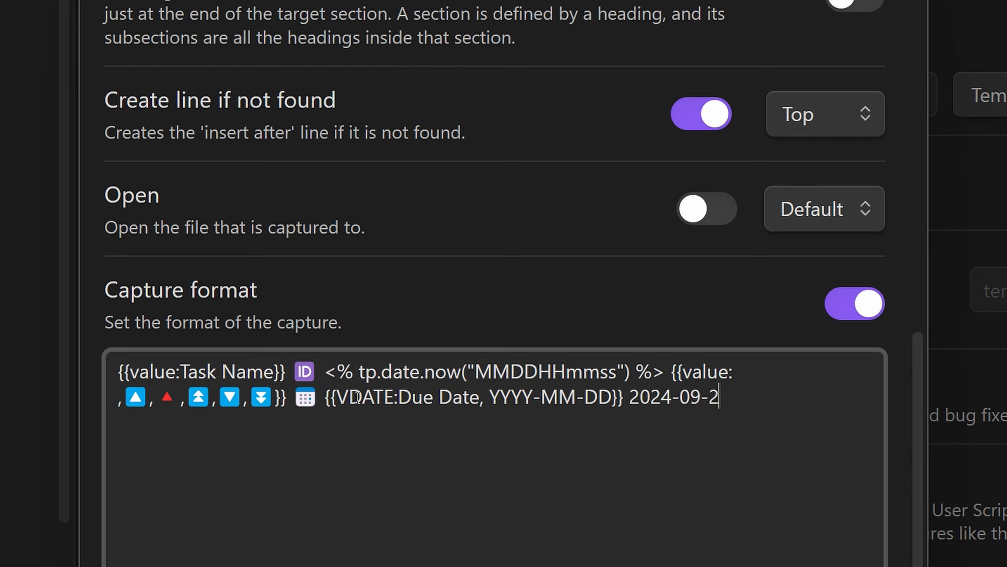
key("ctrl+shift+Left")
key("ctrl+shift+Left")
key("ctrl+shift+Left")
key("ctrl+shift+Left")
key("ctrl+shift+Left")
key("BackSpace")
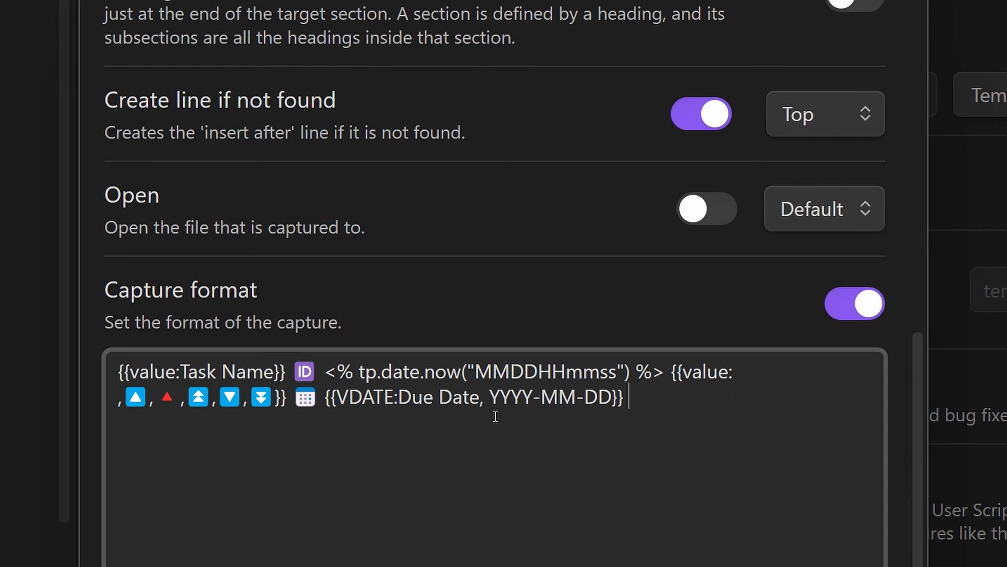
type("tomorrow")
key("ctrl+shift+Left")
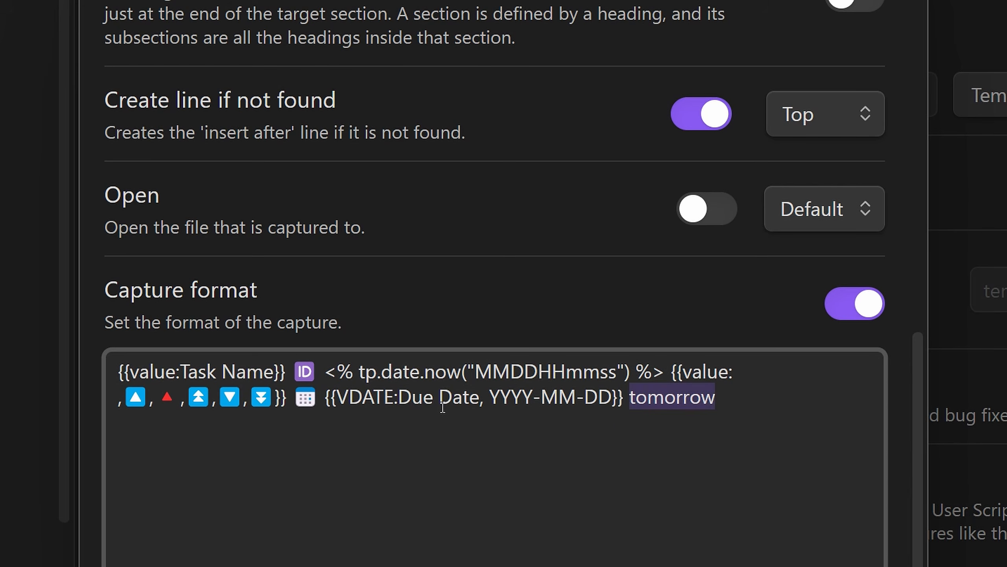
key("BackSpace")
key("BackSpace")
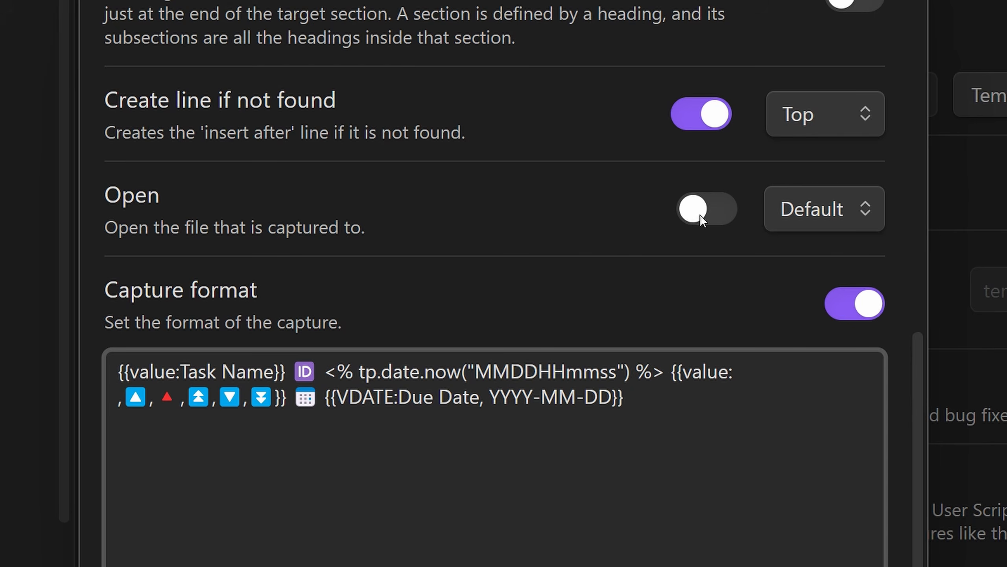
Step: Close the capture choice settings, then install and enable the Templater community plugin
key("Escape")
key("Escape")
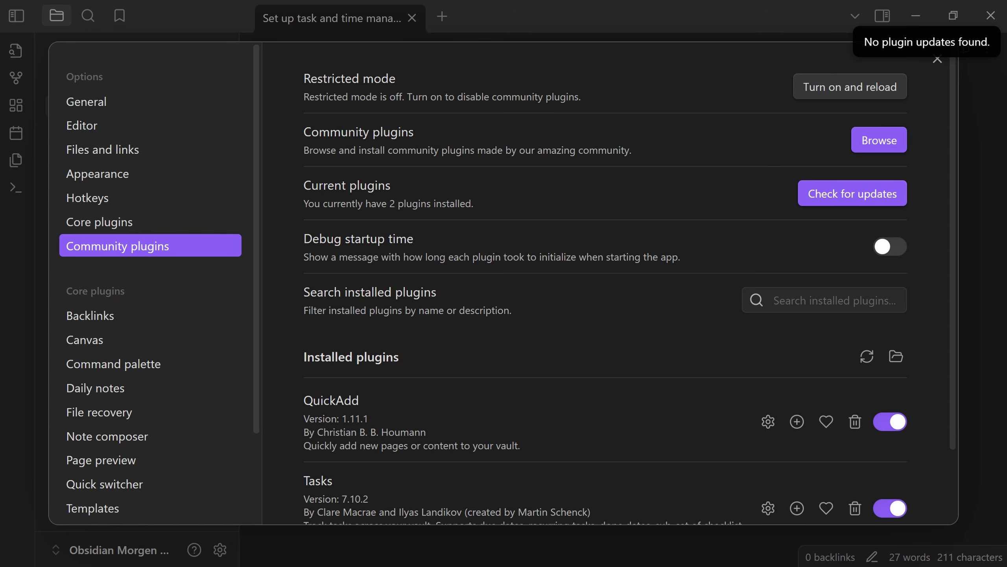
left_click(879, 141)
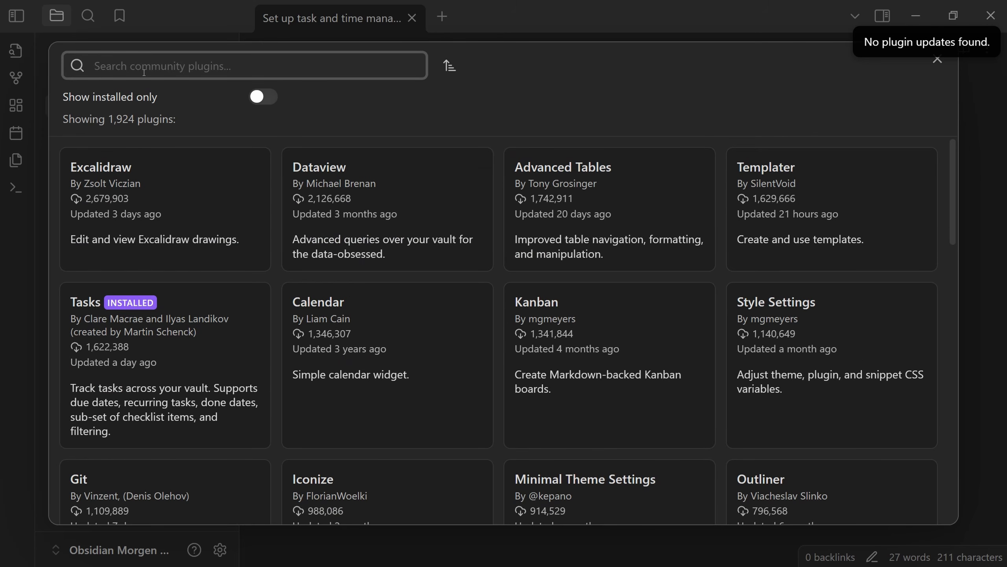
type("templa")
left_click(167, 202)
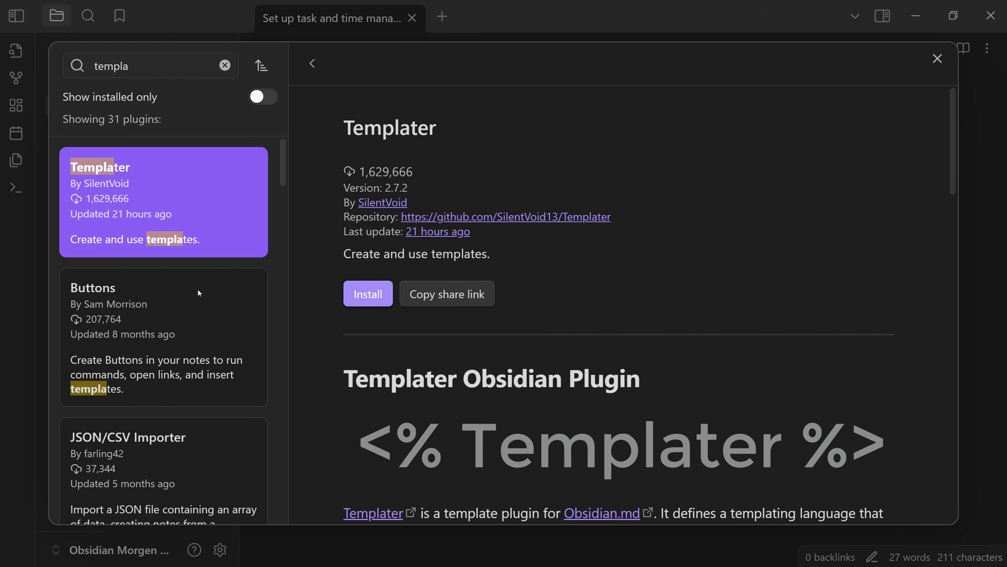
left_click(368, 294)
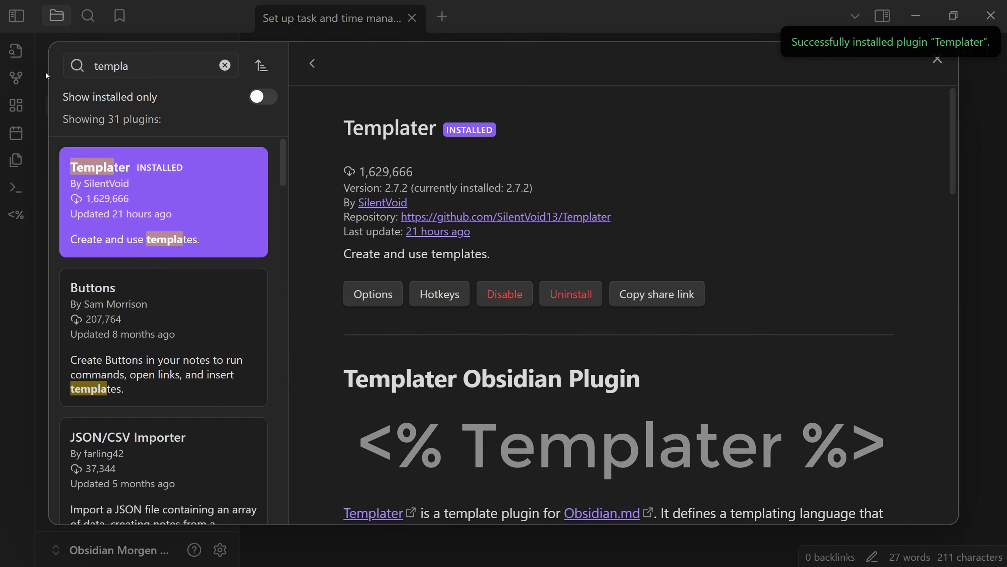
Step: Install and enable the Natural Language Dates community plugin, then leave the plugin browser
key("ctrl+a")
key("BackSpace")
type("na")
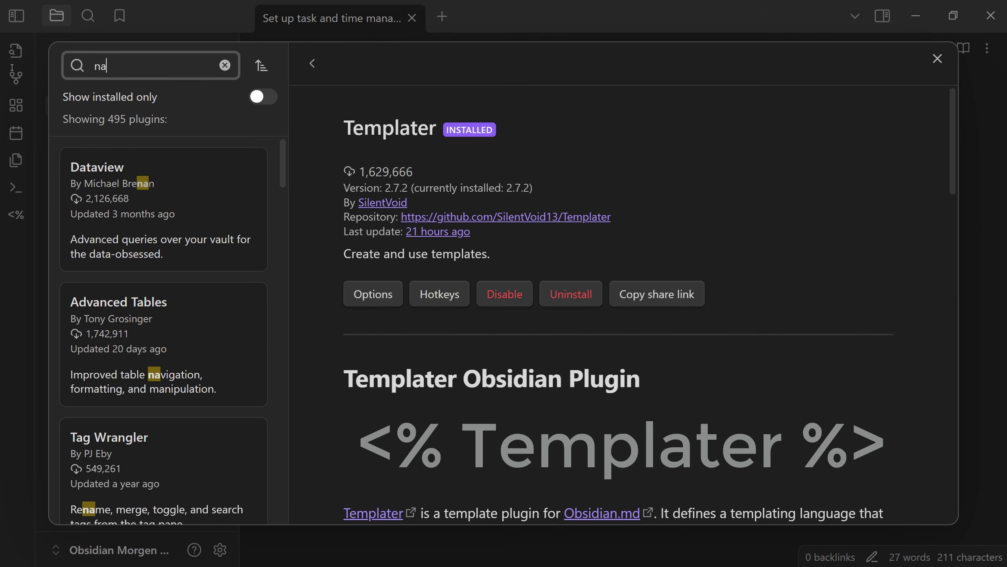
type("tural")
left_click(207, 196)
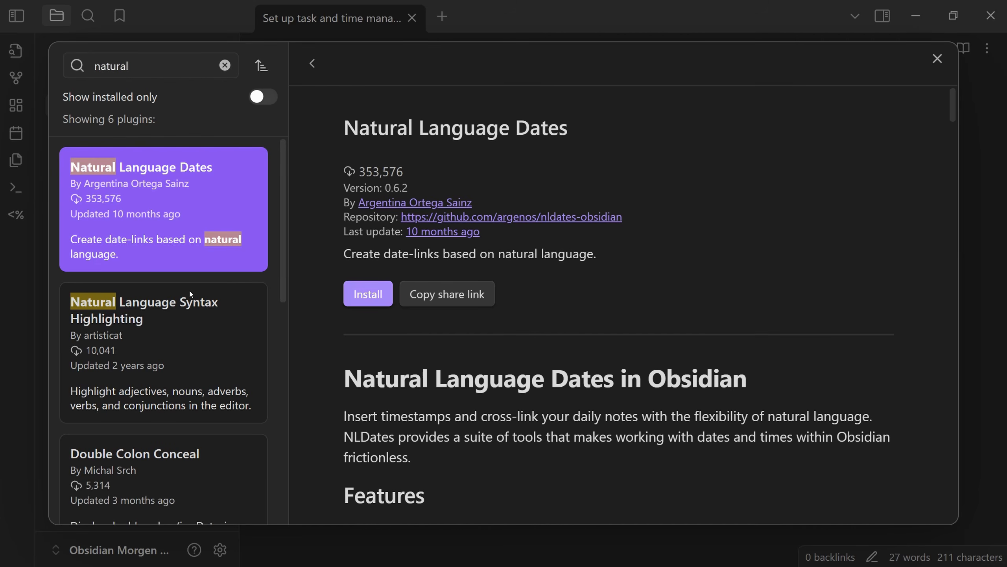
left_click(368, 293)
left_click(225, 65)
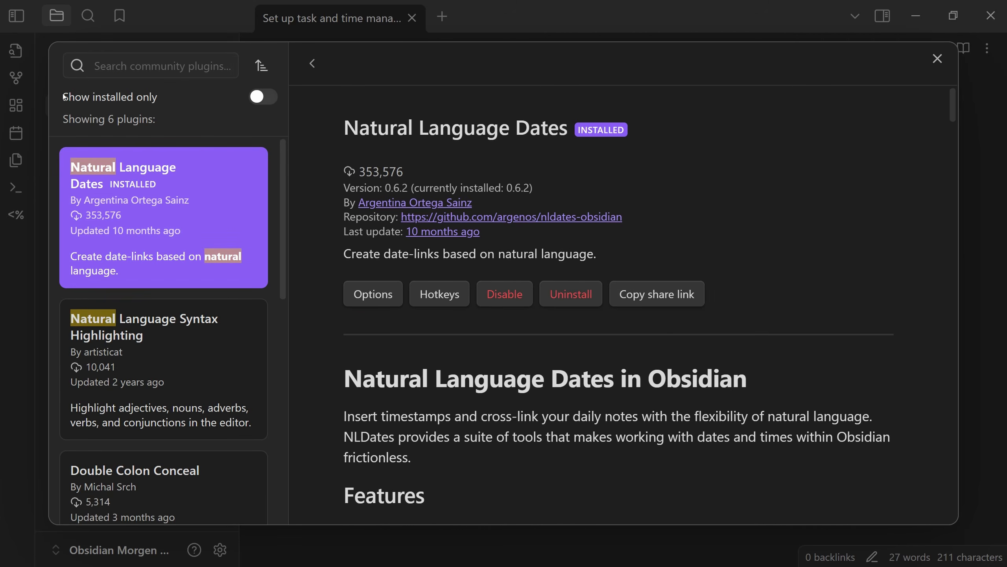
key("Escape")
key("Escape")
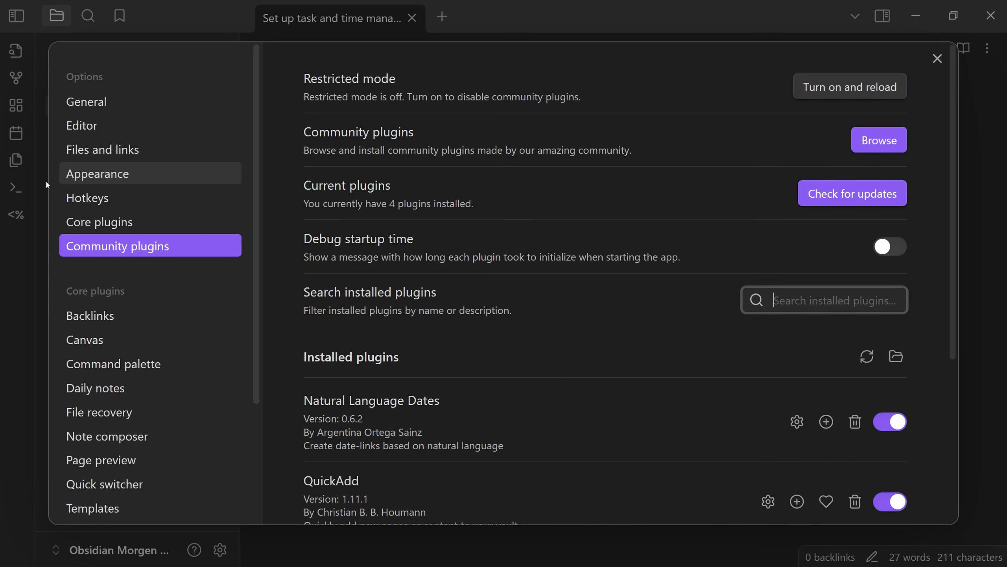
Step: Review the Add Task in Note choice in the QuickAdd settings, then close the settings
scroll(118, 476, "down", 4)
left_click(94, 504)
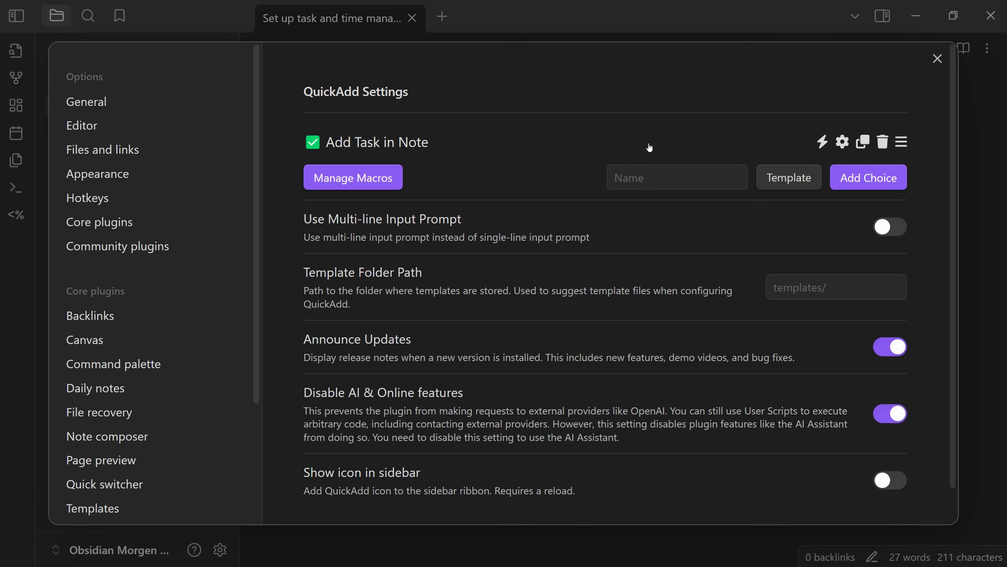
key("Escape")
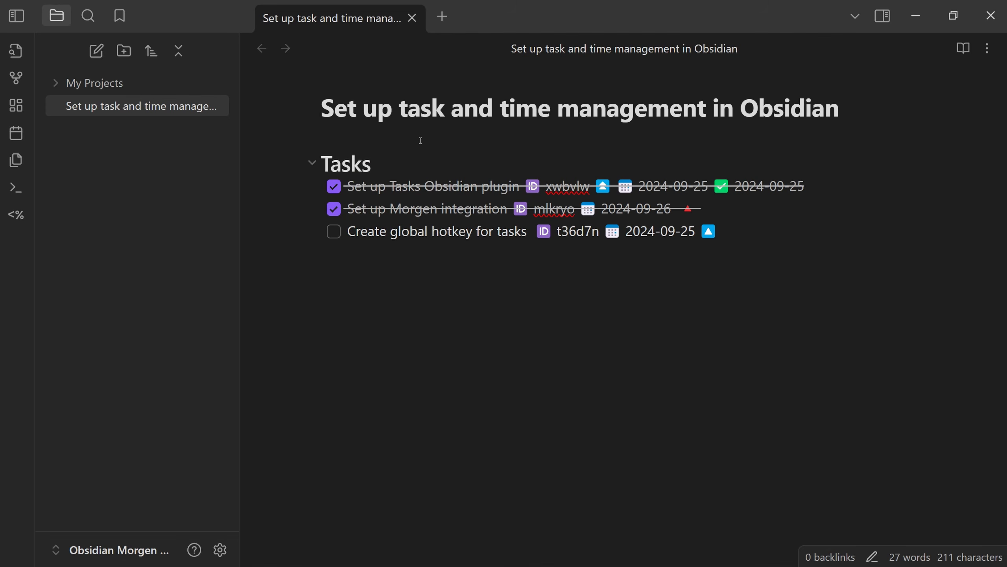
Step: Search the command palette for "task" from the note's Tasks heading
left_click(398, 158)
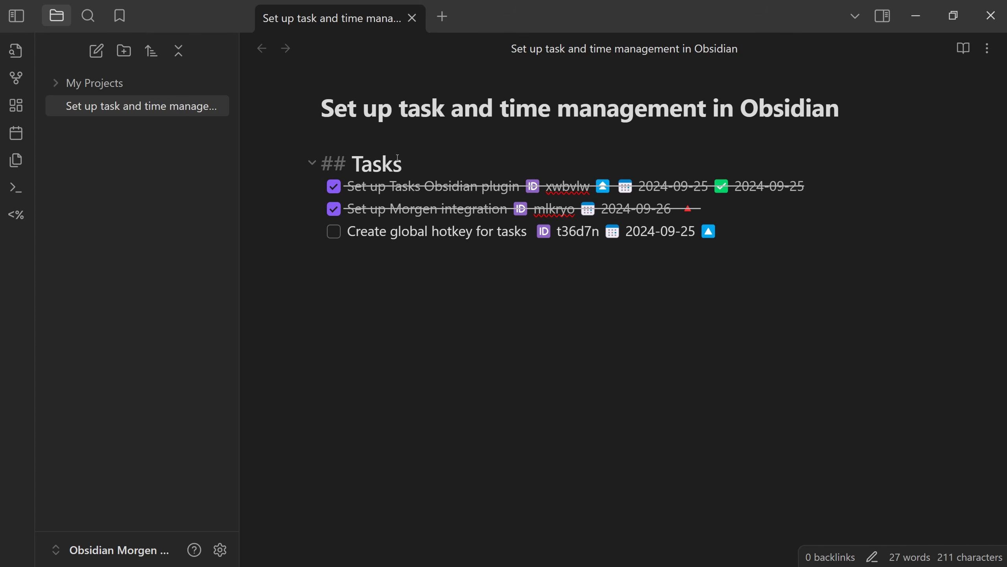
key("ctrl+p")
type("task")
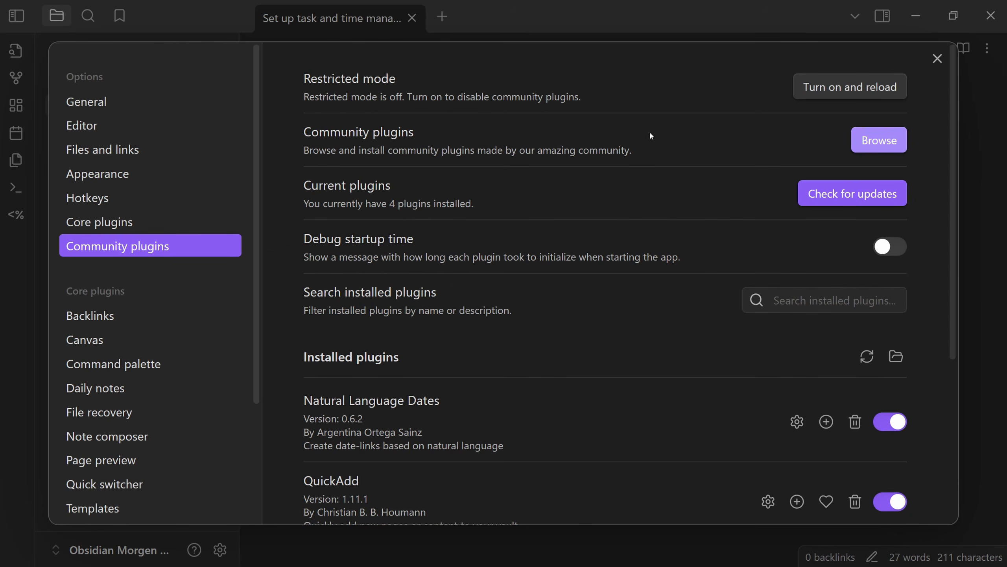
Step: Find the Global Hotkeys community plugin, install and enable it, and open its options
left_click(879, 140)
type("global")
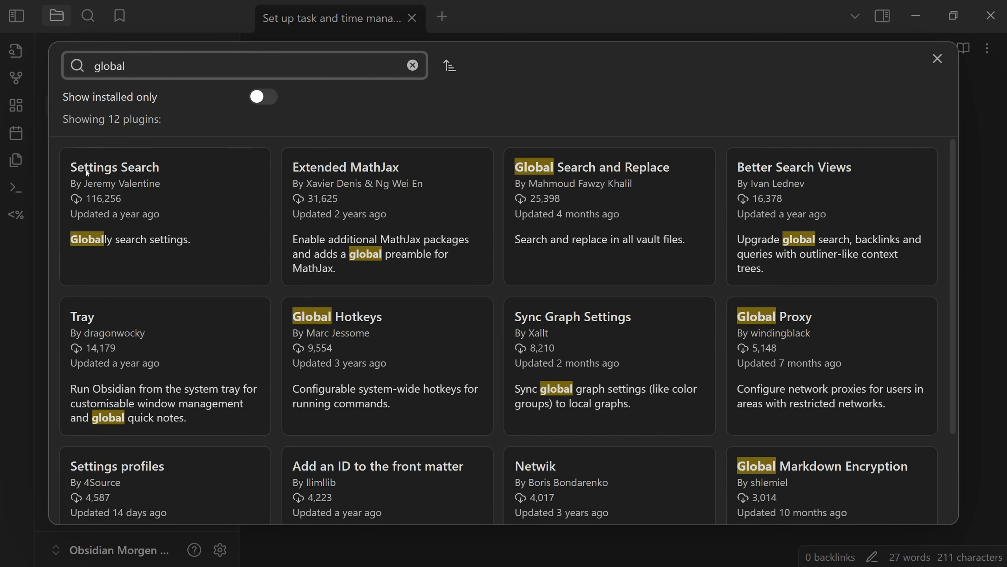
type(" hot")
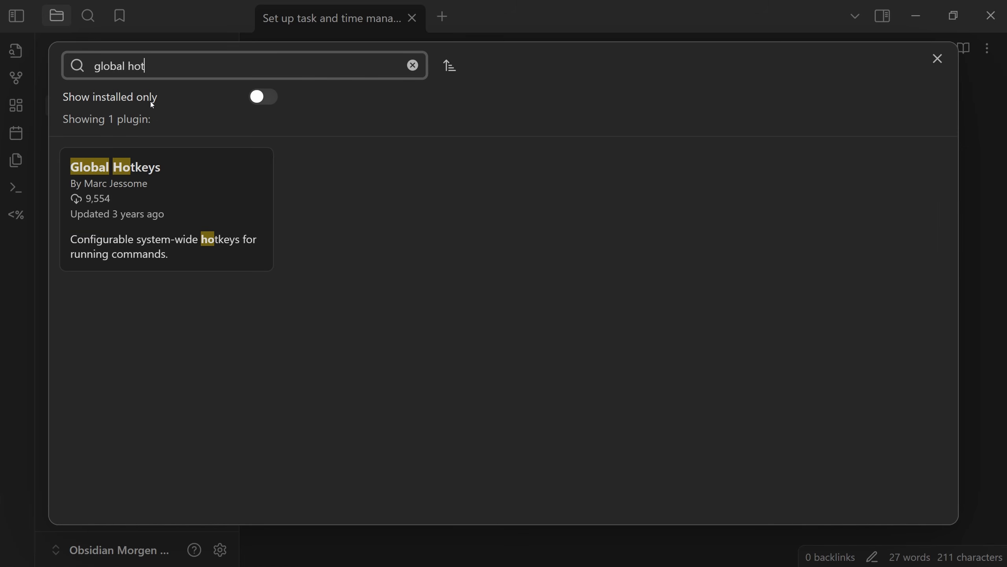
left_click(171, 207)
left_click(367, 294)
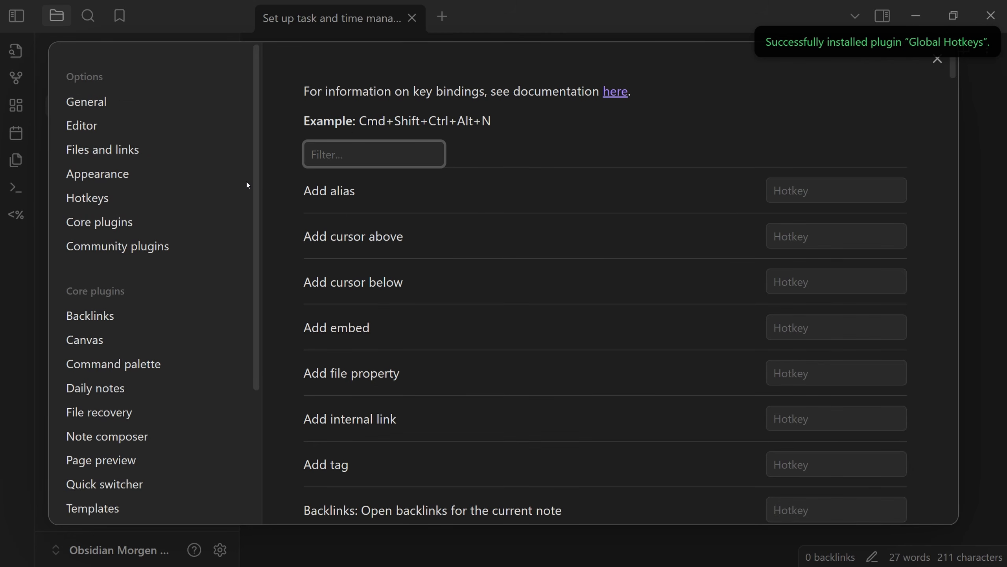
Step: Assign the global hotkey Ctrl+Shift+Alt+= to the QuickAdd Add Task in Note command and close the settings
type("task")
key("Tab")
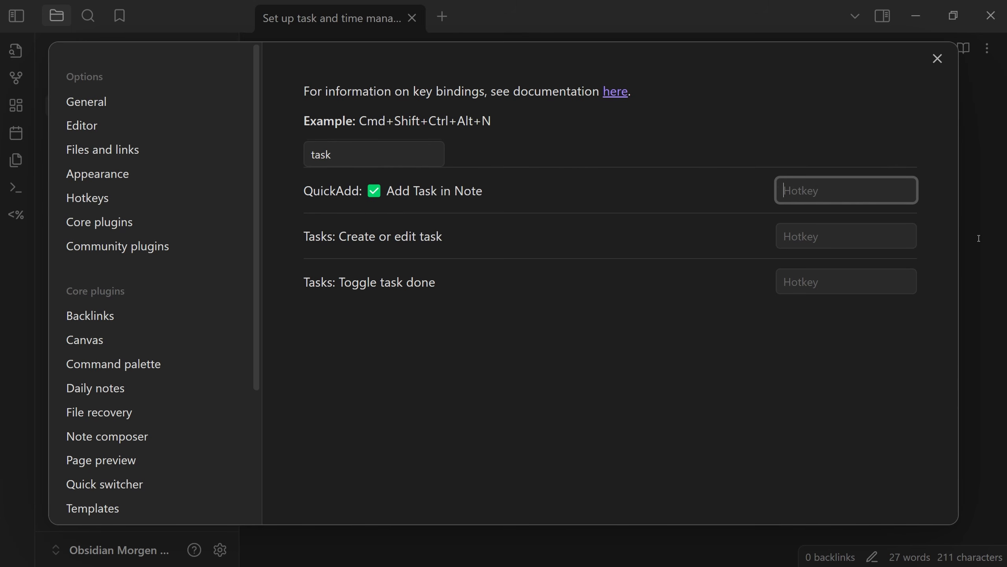
type("Ctrl+Sh")
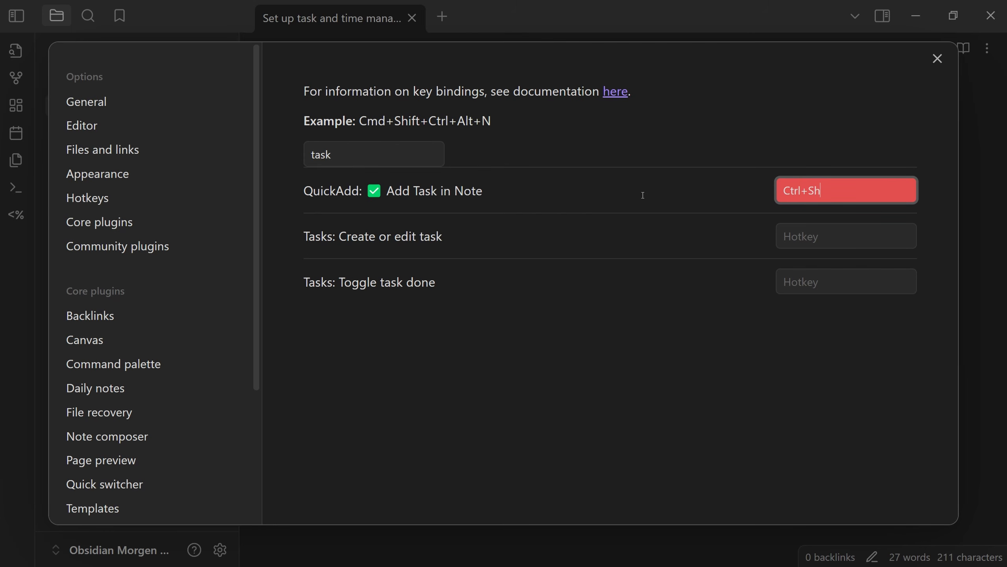
type("ift+Alt+=")
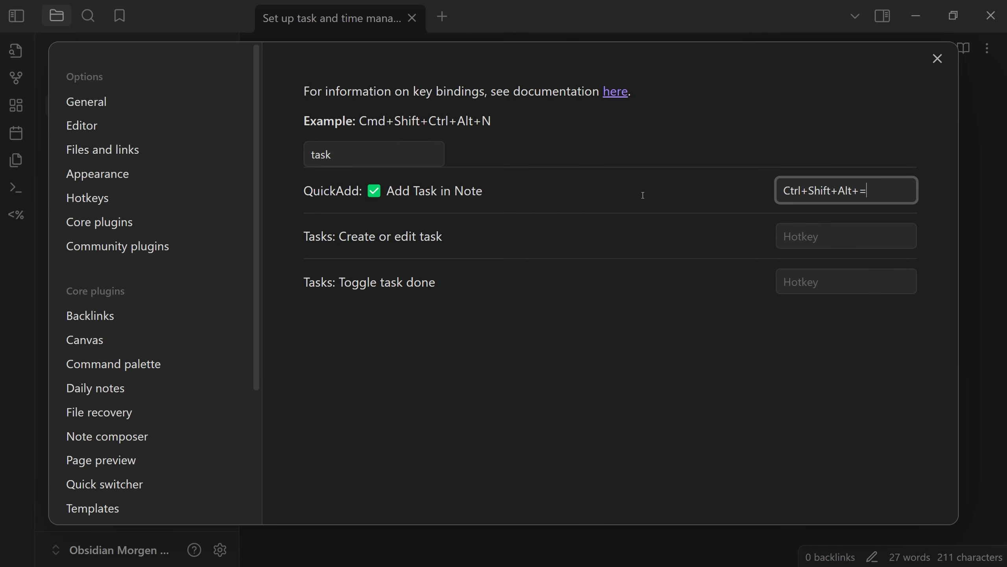
key("Escape")
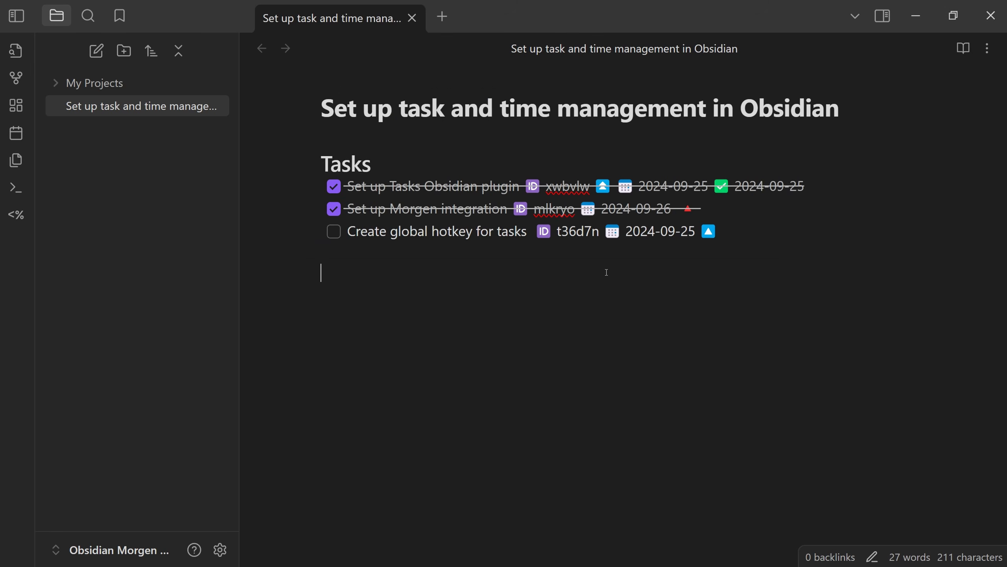
Step: Switch to Morgen, dismiss the draft event, and start a global task capture into the Set up task and time management note, due tomorrow
left_click(916, 16)
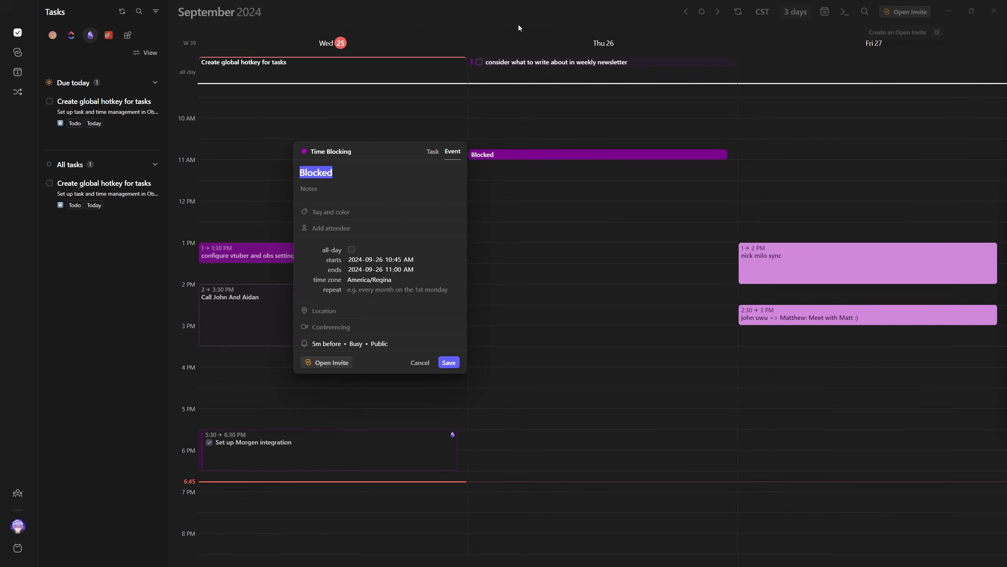
left_click(230, 104)
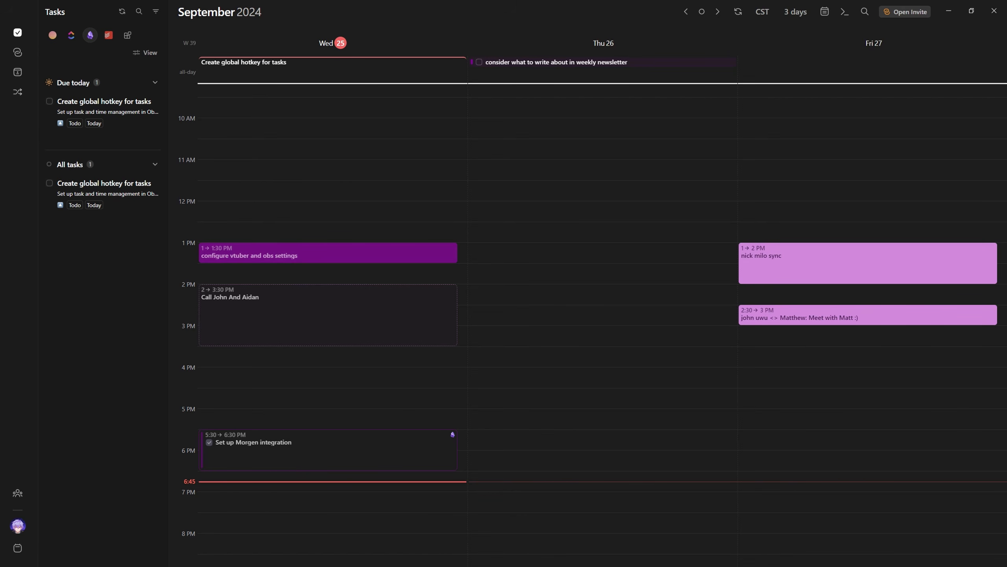
key("ctrl+shift+t")
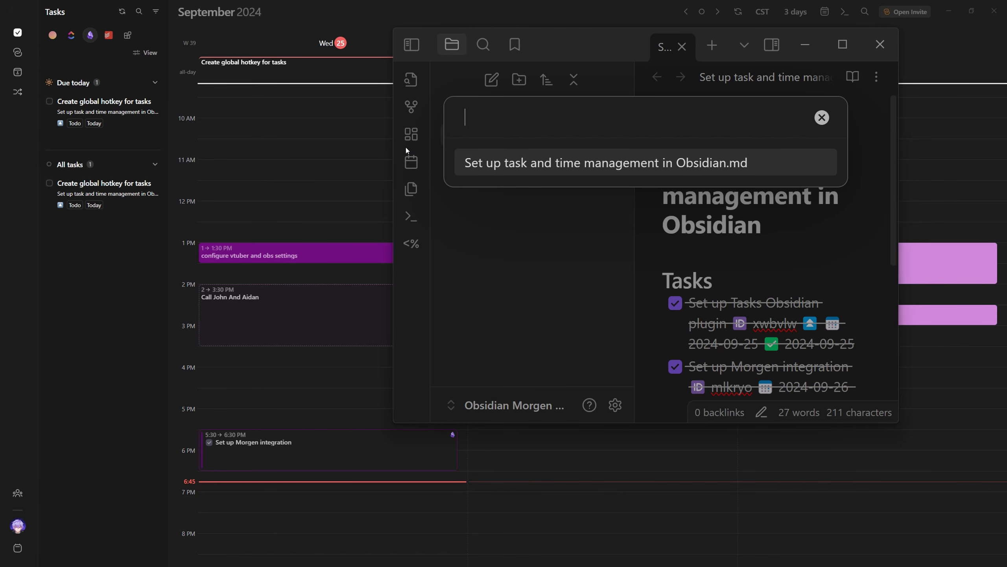
key("Return")
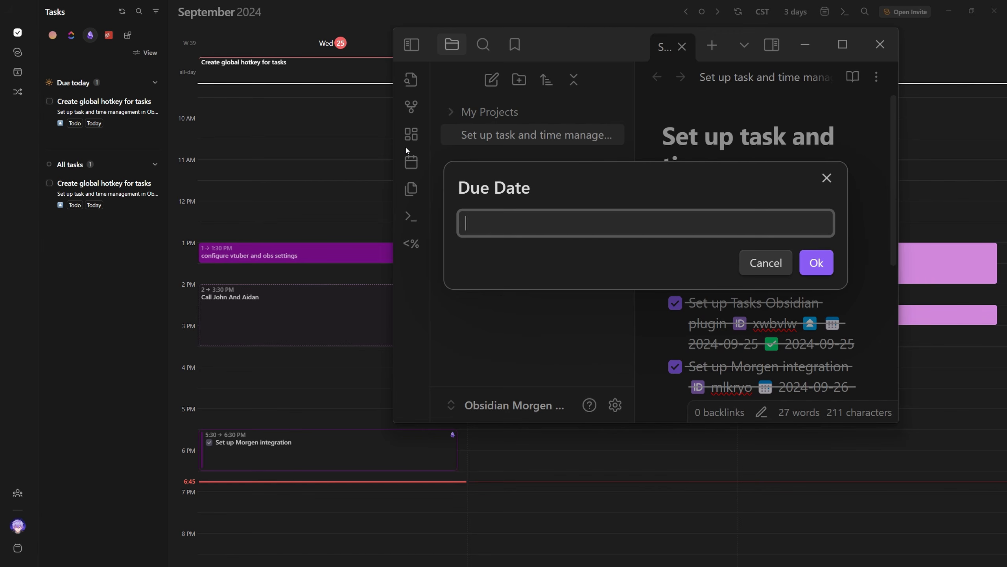
type("tomorrow")
key("Return")
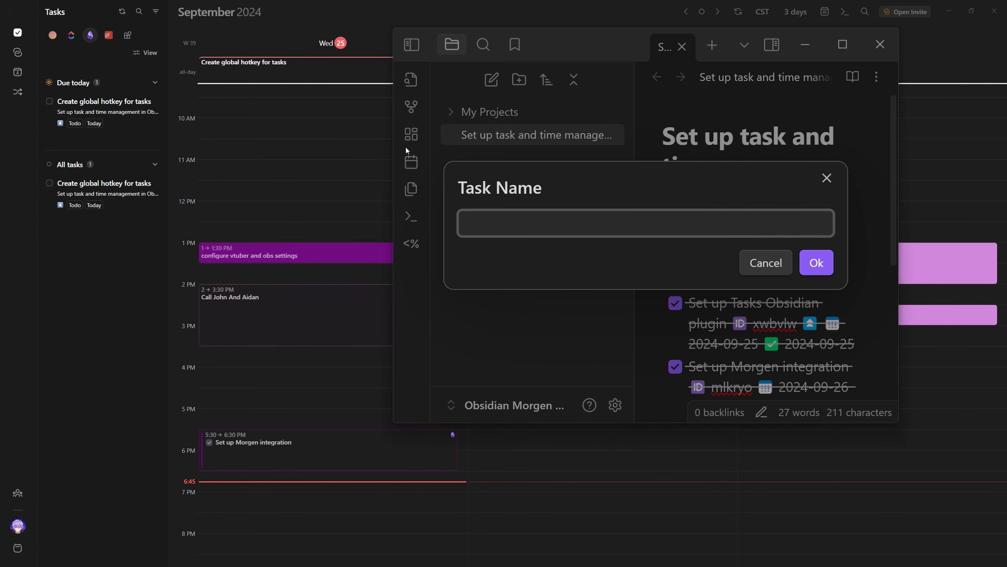
Step: Name the captured task "Learn how to efficiently organize markdown tasks" and give it medium priority
type("Learn how to efficiently organize ")
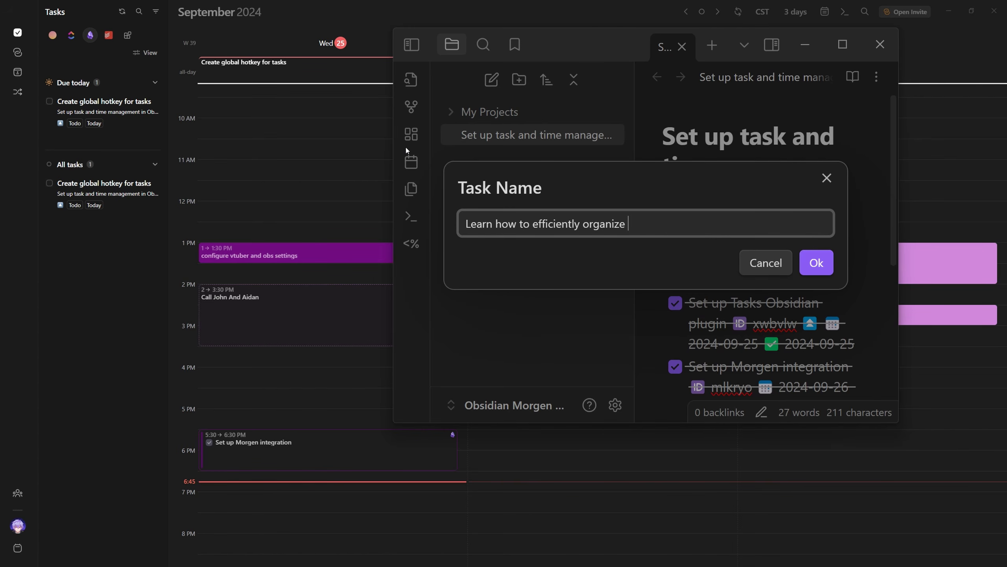
type("markdown tasks")
key("Return")
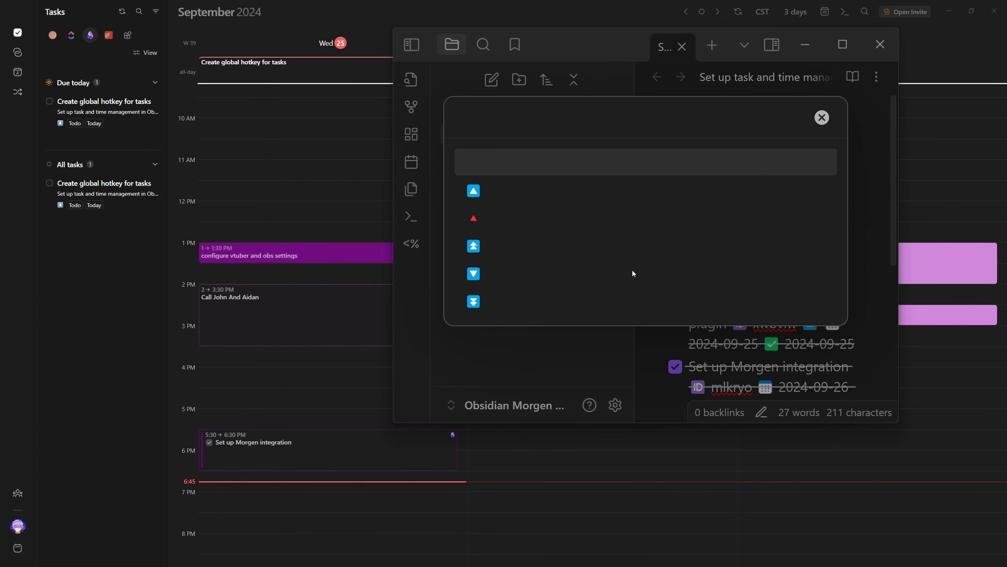
key("Up")
key("Down")
key("Down")
key("Up")
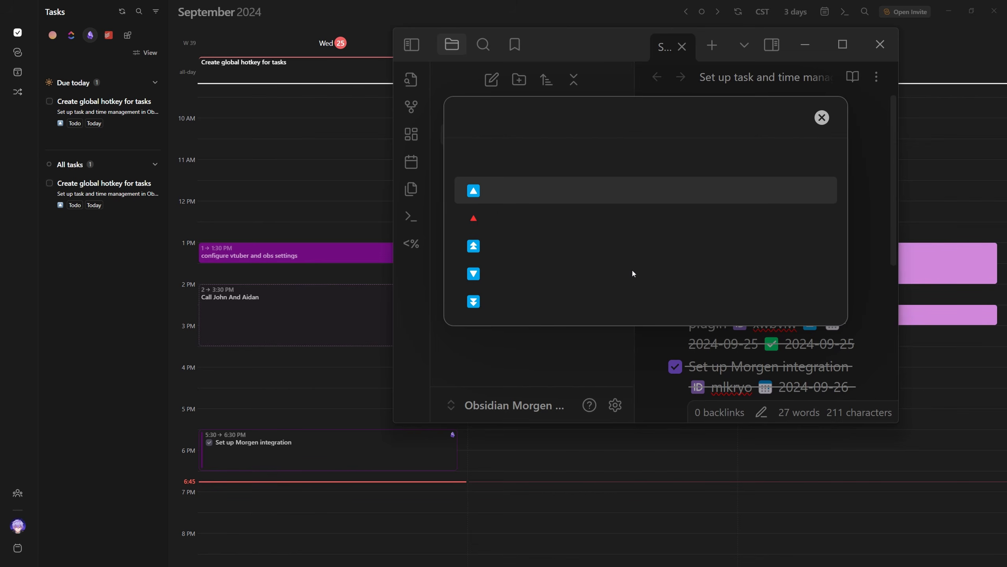
key("Down")
key("Up")
key("Return")
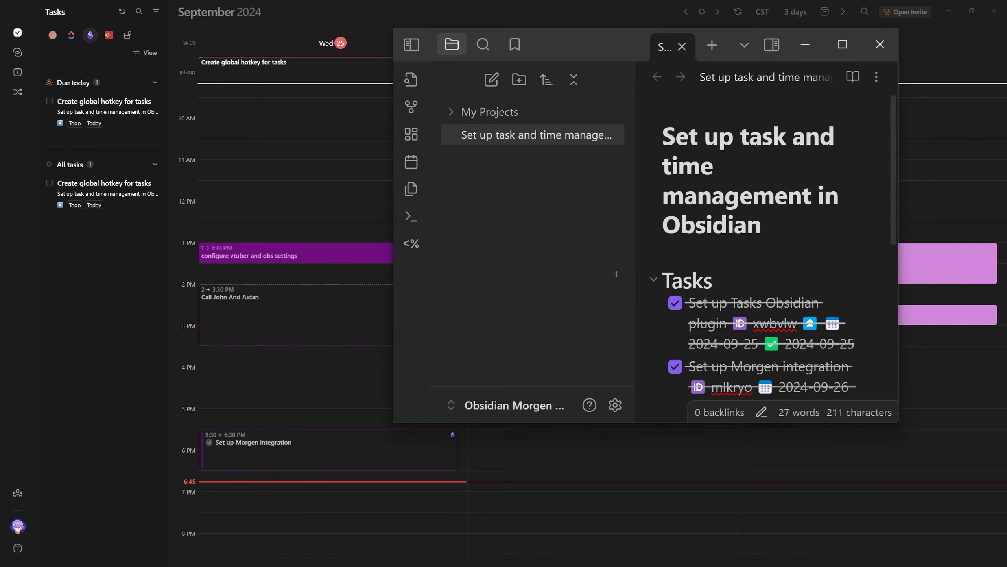
Step: Check the newly captured task under the Obsidian note's Tasks heading and in Morgen's task list
key("super+Up")
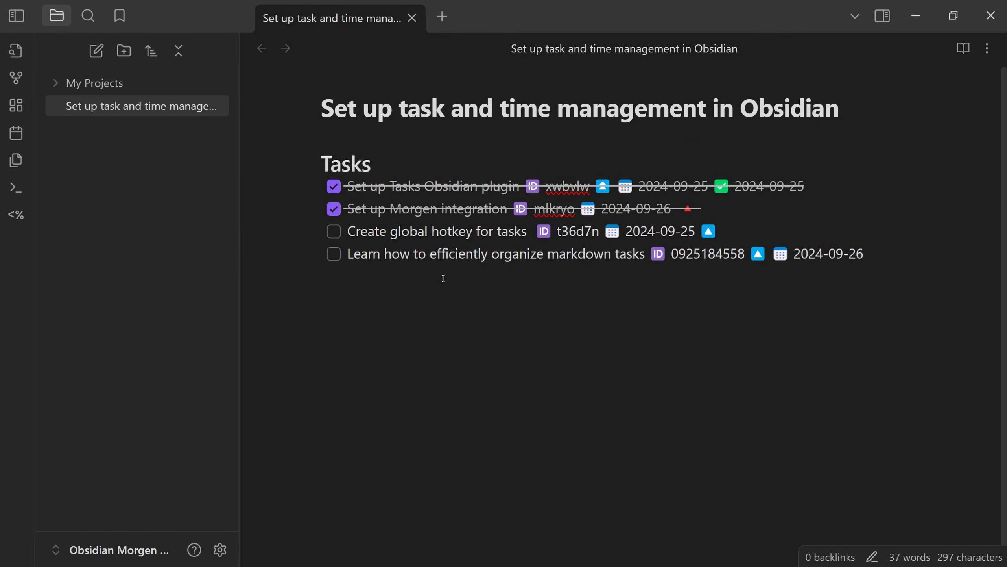
left_click_drag(878, 254, 107, 265)
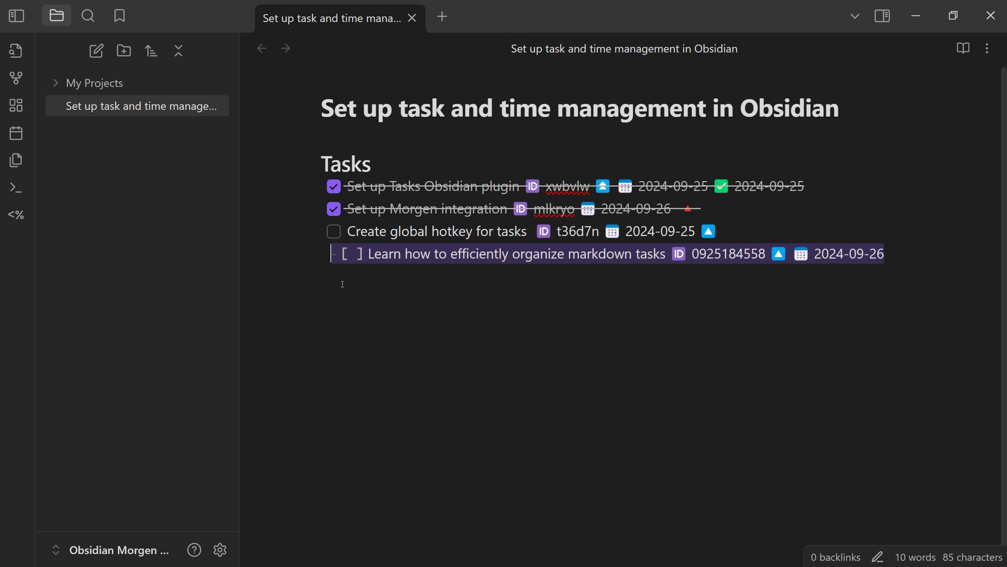
key("alt+Tab")
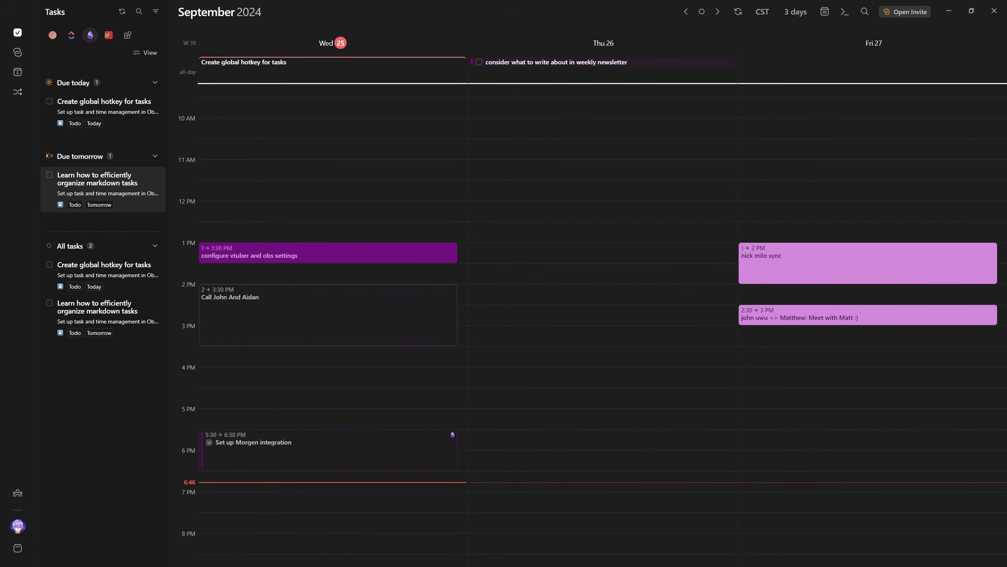
key("alt+Tab")
left_click(397, 297)
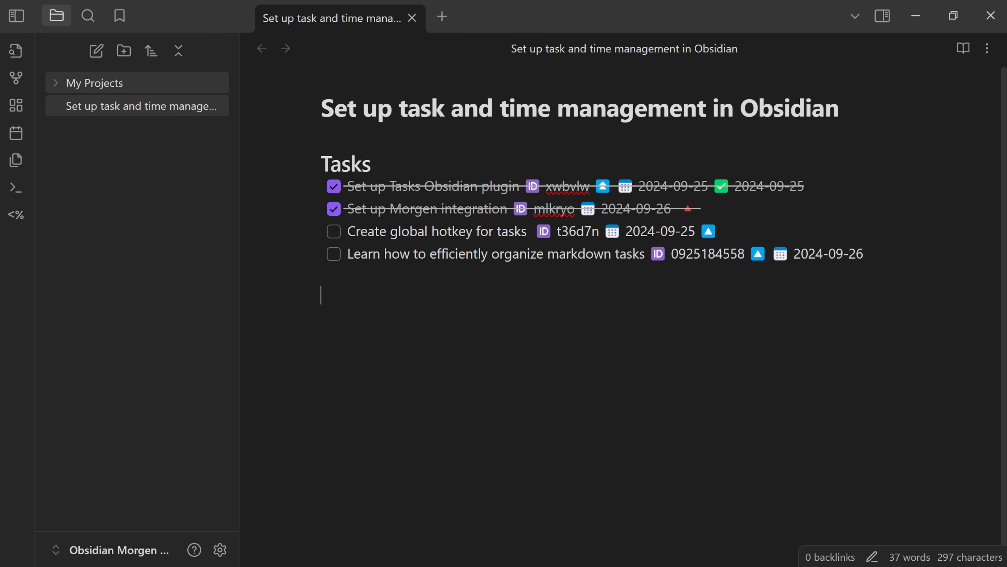
double_click(376, 162)
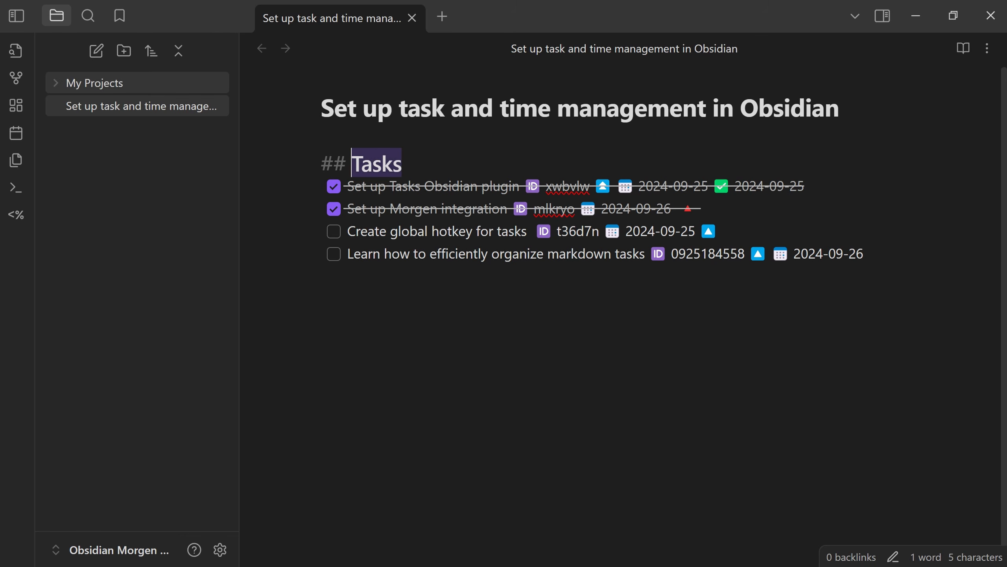
Step: Create a new note titled "Example project" in the Obsidian vault
left_click(96, 51)
type("E")
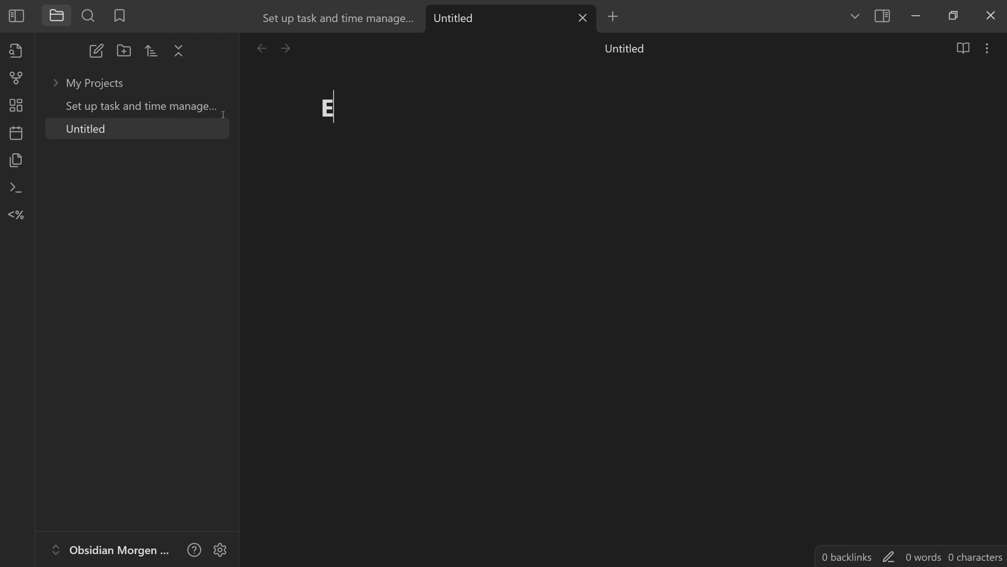
type("xample project")
key("Return")
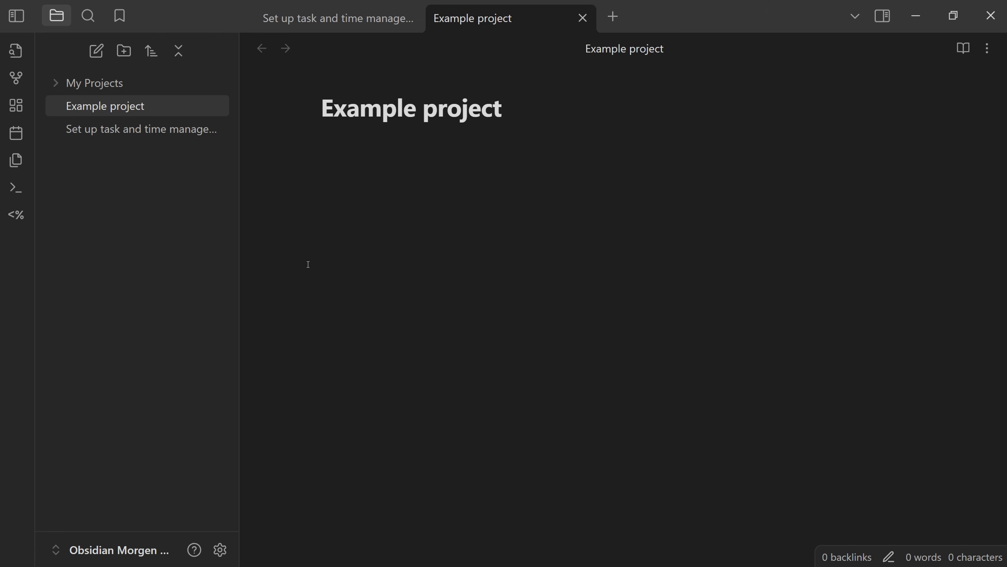
Step: Run the Add Task in Note command to add "task 1" to the Example project note, without a due date or priority
key("ctrl+p")
type("task")
key("Down")
key("Down")
key("Return")
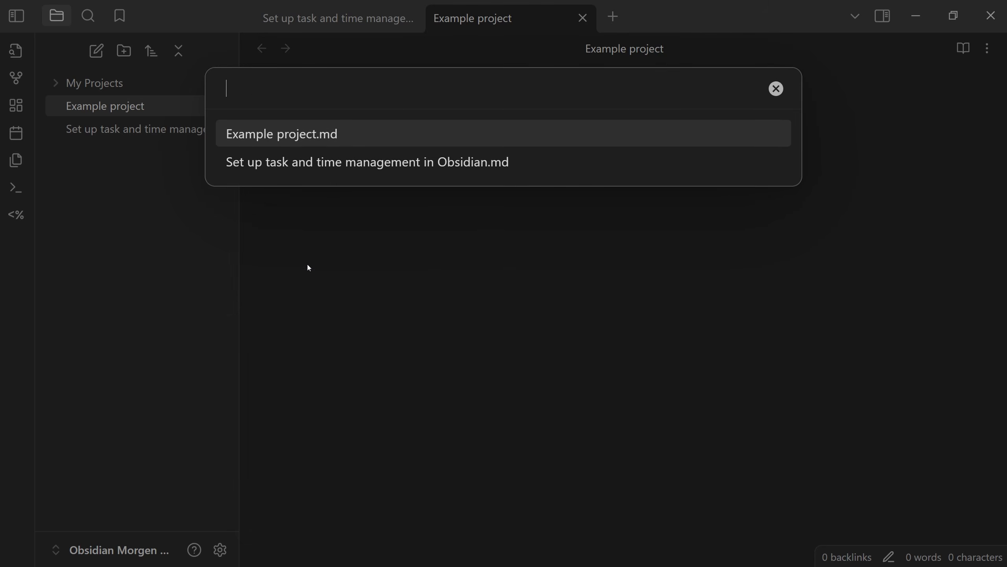
key("Return")
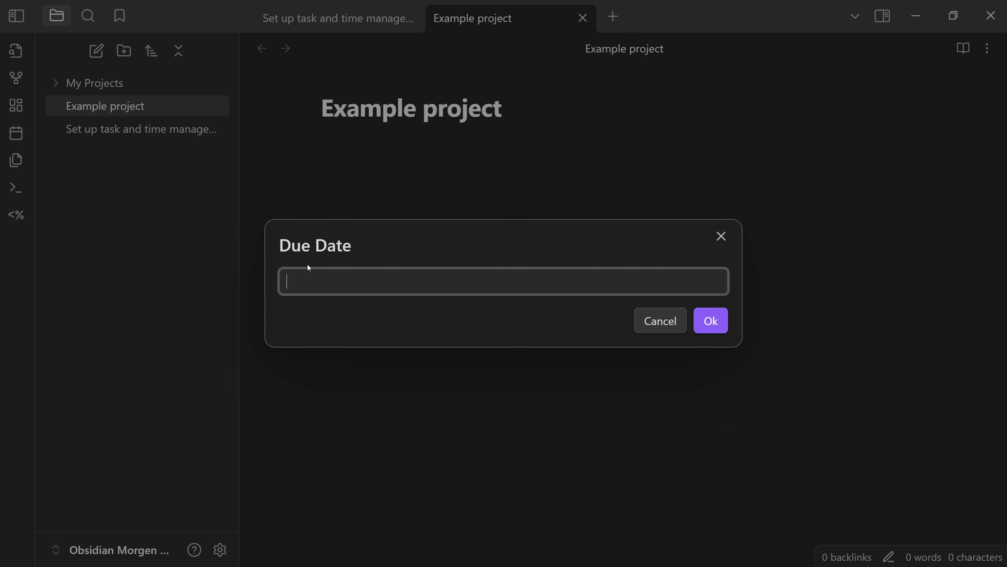
key("Return")
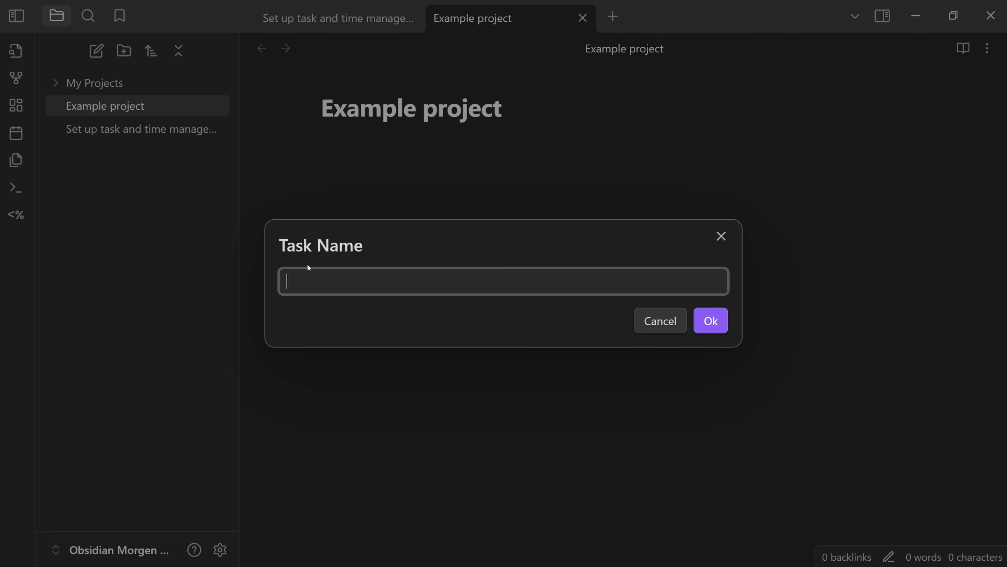
key("Return")
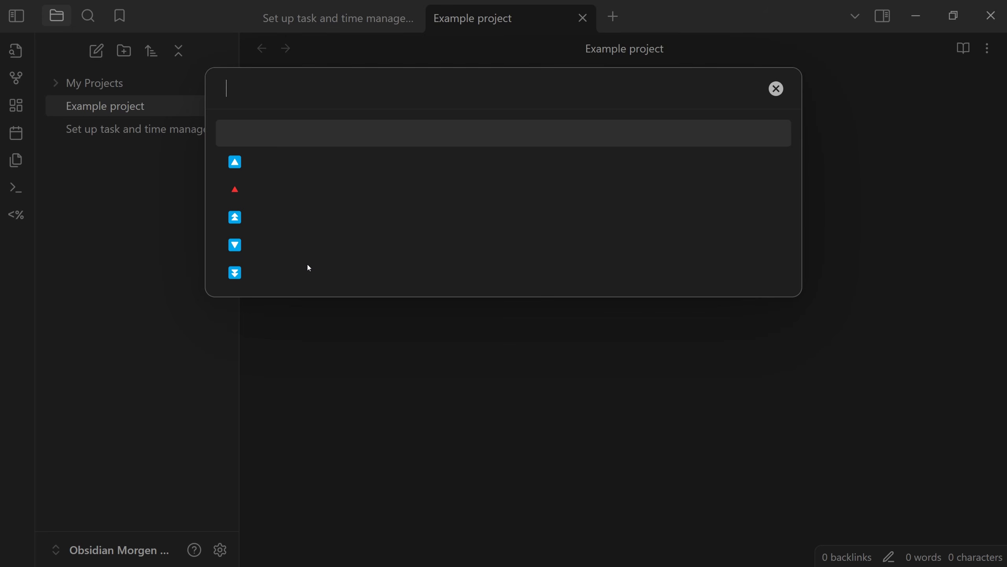
key("Return")
key("Down")
key("Down")
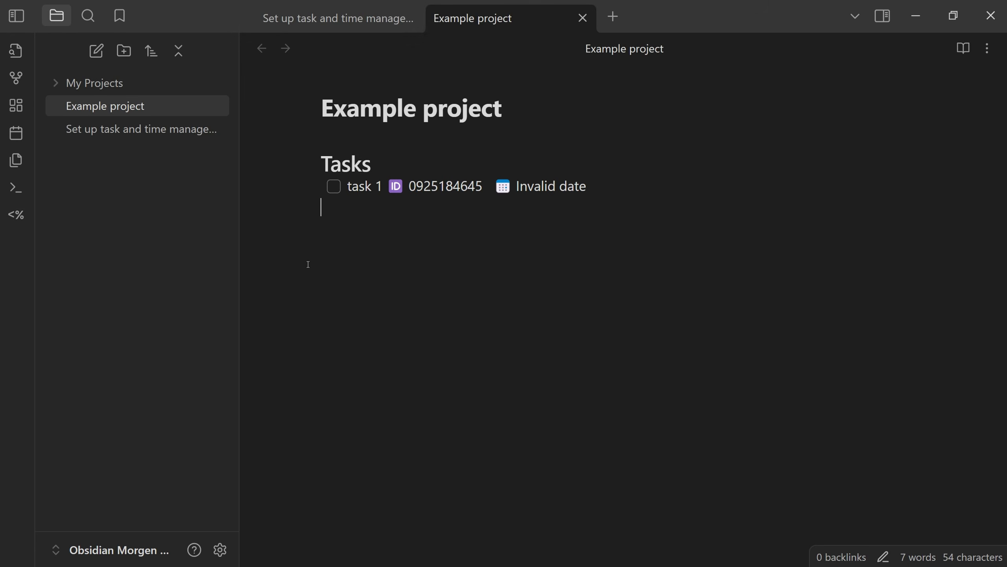
Step: Delete the invalid due date and its calendar emoji from task 1 in the Example project note
left_click_drag(178, 175, 91, 171)
left_click(222, 236)
key("alt+Tab")
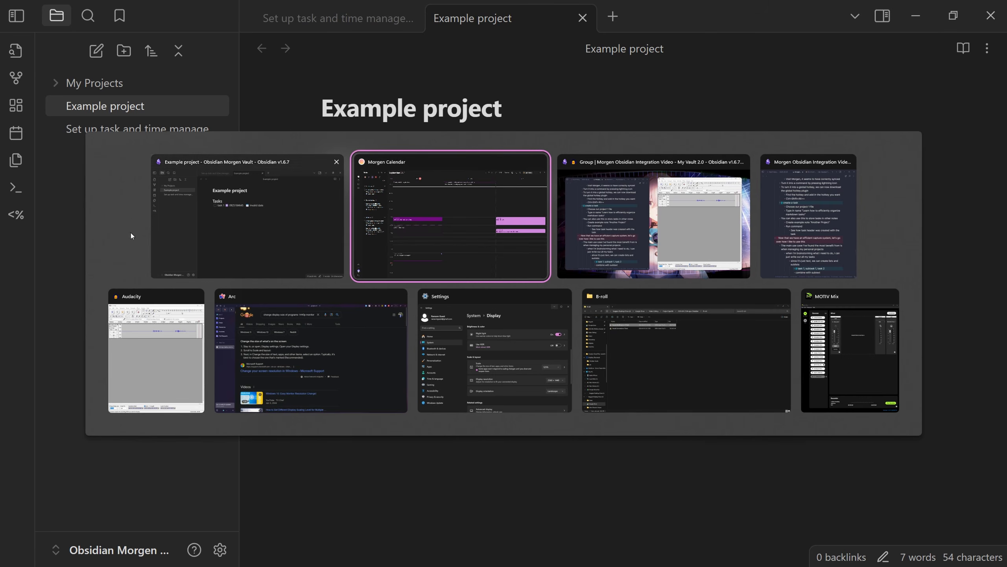
key("alt+Tab")
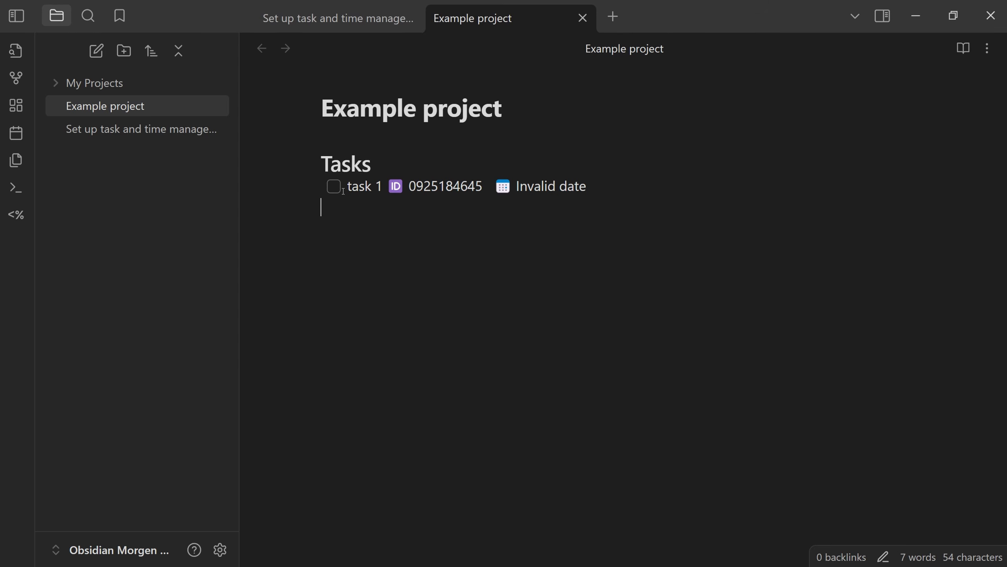
left_click_drag(342, 188, 482, 189)
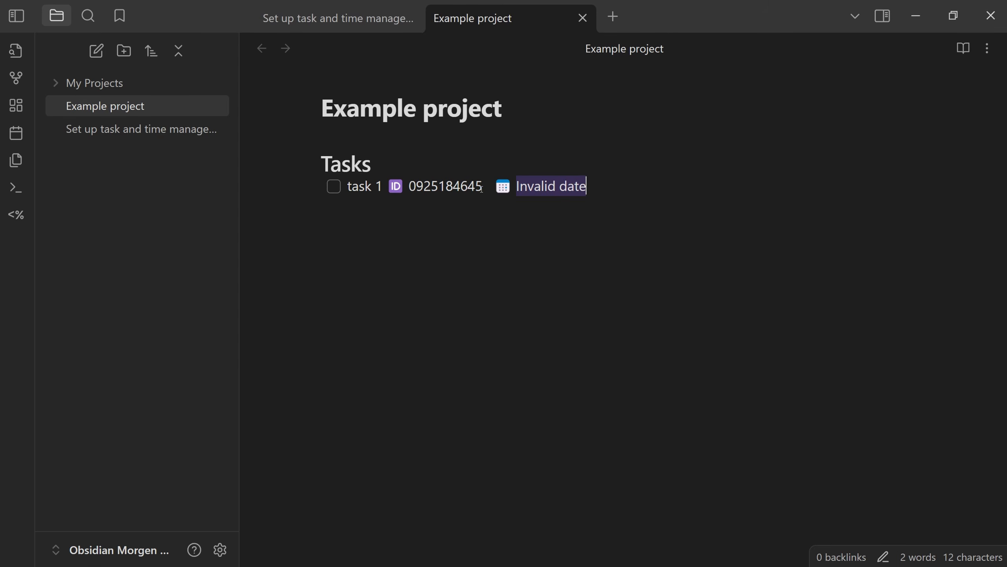
key("alt+Tab")
key("BackSpace")
key("BackSpace")
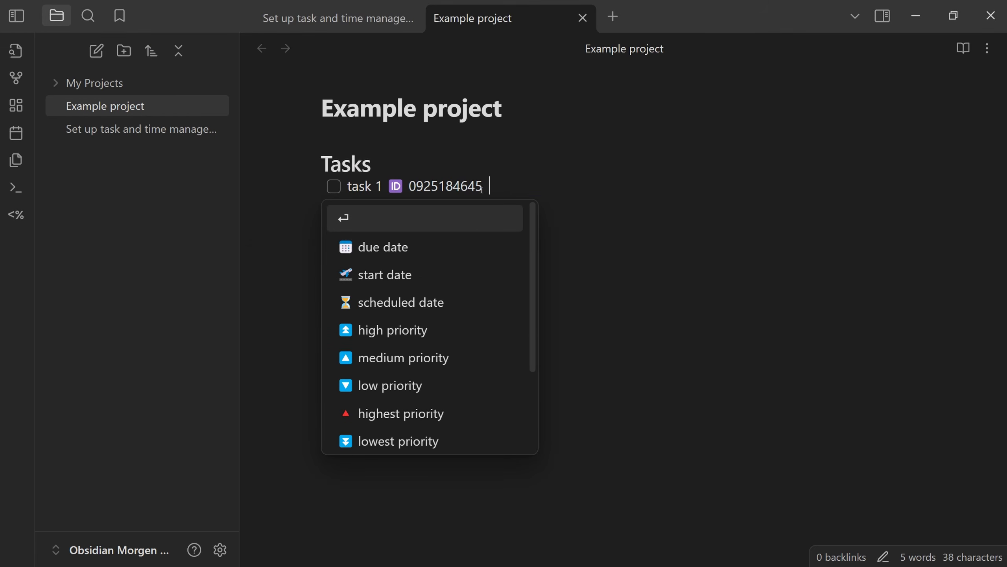
Step: Highlight the ID of task 1 and switch to Morgen to check the task in its list
key("alt+Tab")
key("alt+Tab")
left_click_drag(491, 186, 376, 190)
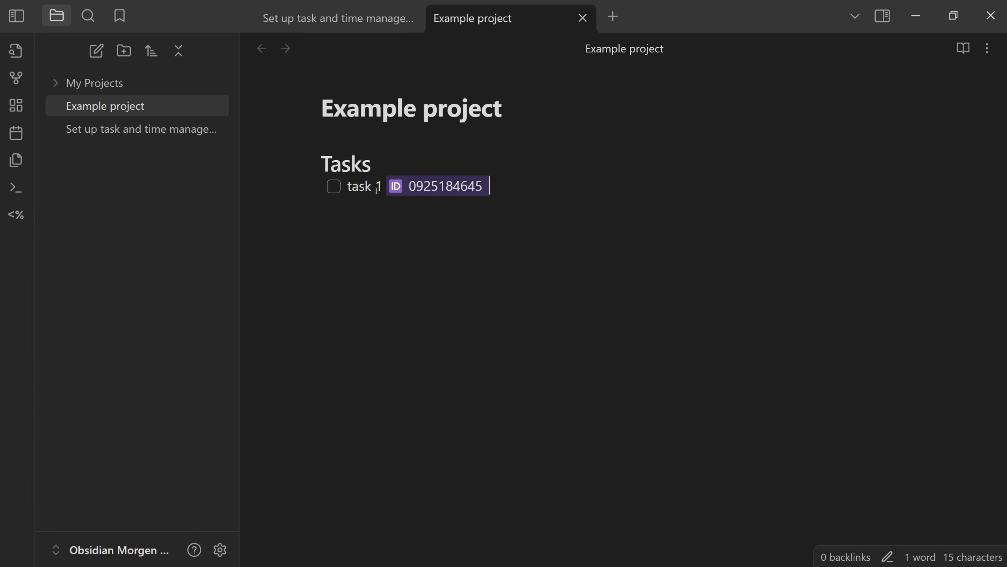
key("alt+Tab")
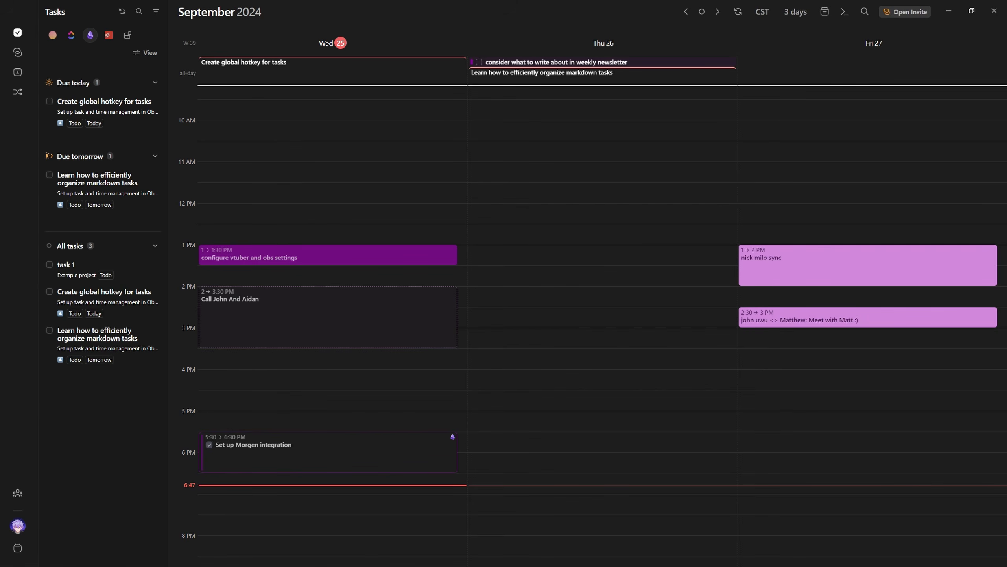
left_click(17, 525)
left_click(46, 352)
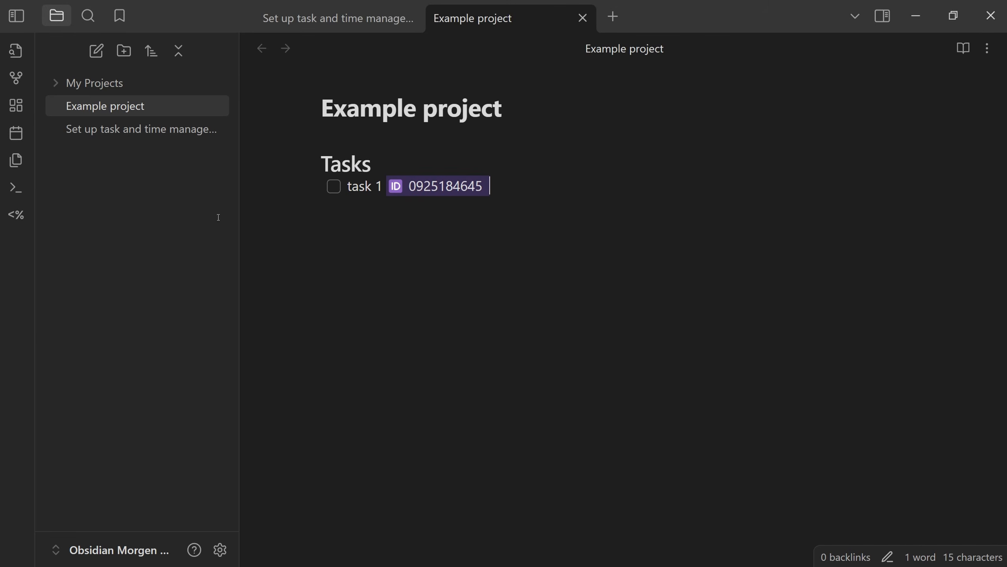
Step: Back in Obsidian, view the Set up task and time management note, then reopen the Example project note
key("End")
key("Return")
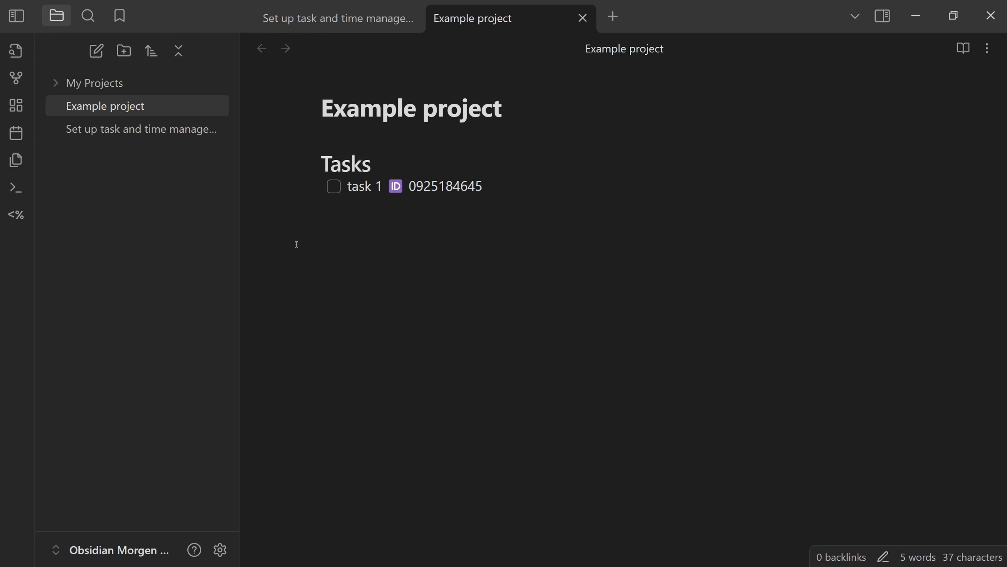
left_click(115, 133)
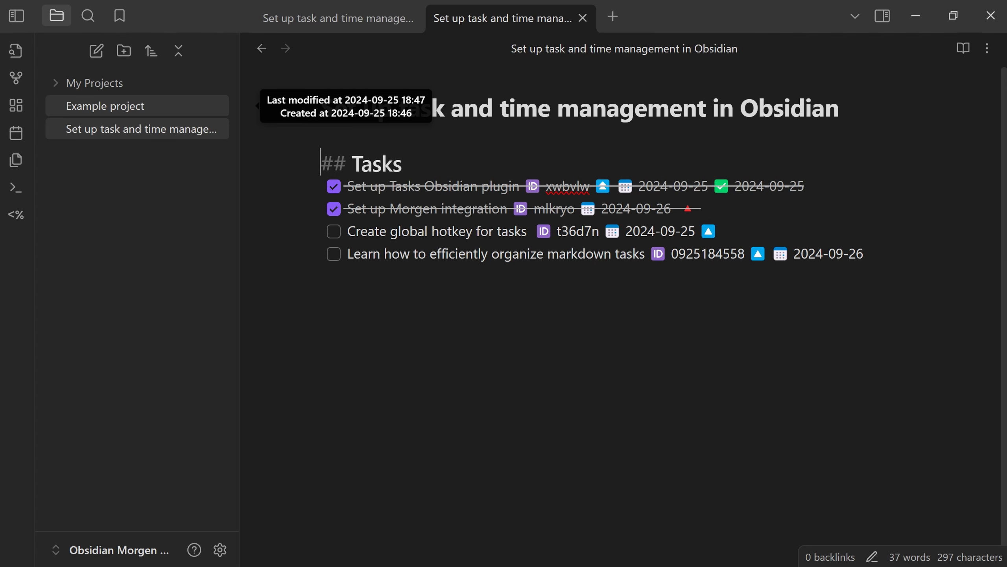
left_click(119, 105)
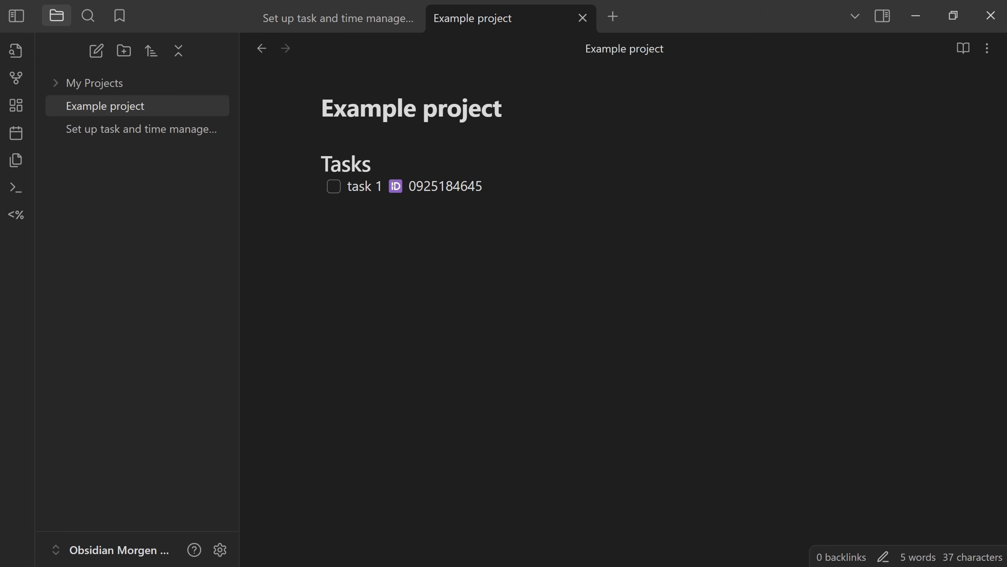
Step: Add a nested checklist item "subtask 1" under task 1, followed by a top-level task "task 2"
key("Return")
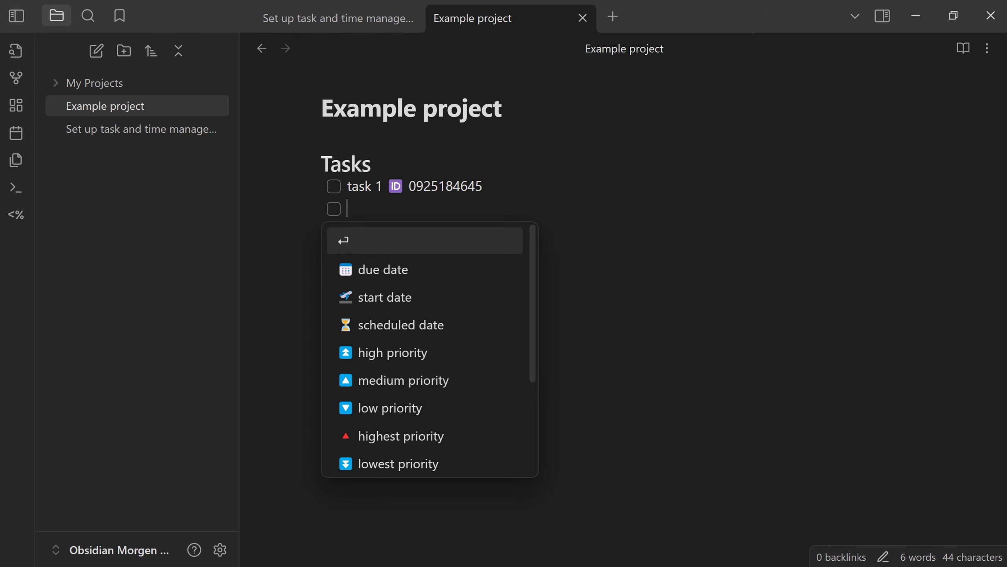
key("Tab")
type("subtask")
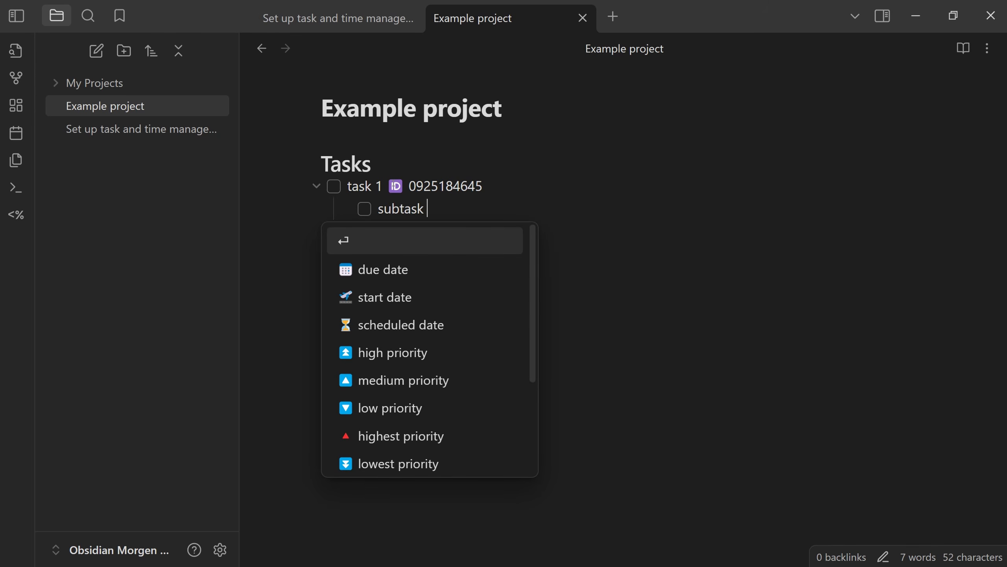
type(" 1")
key("Return")
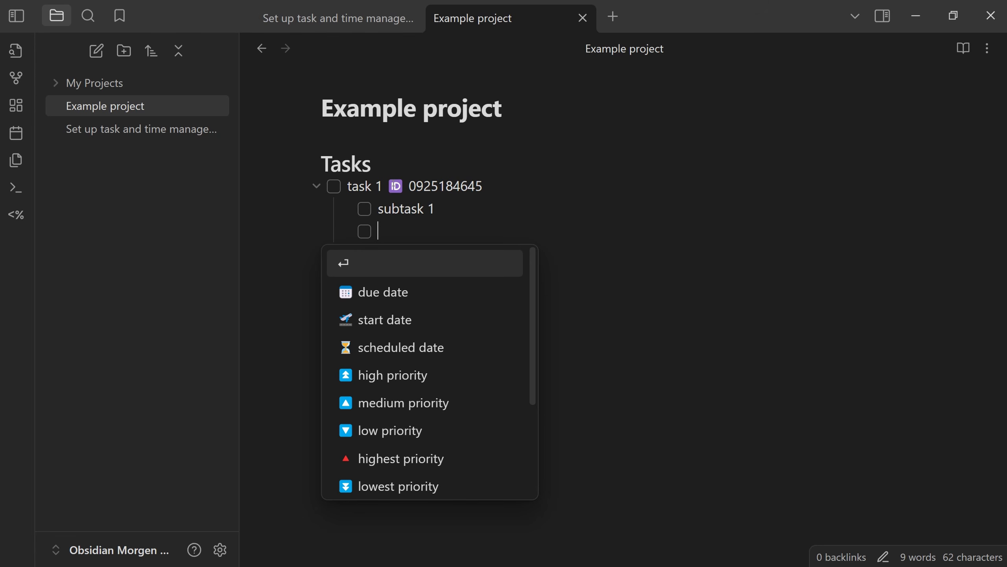
key("shift+Tab")
type("task 2")
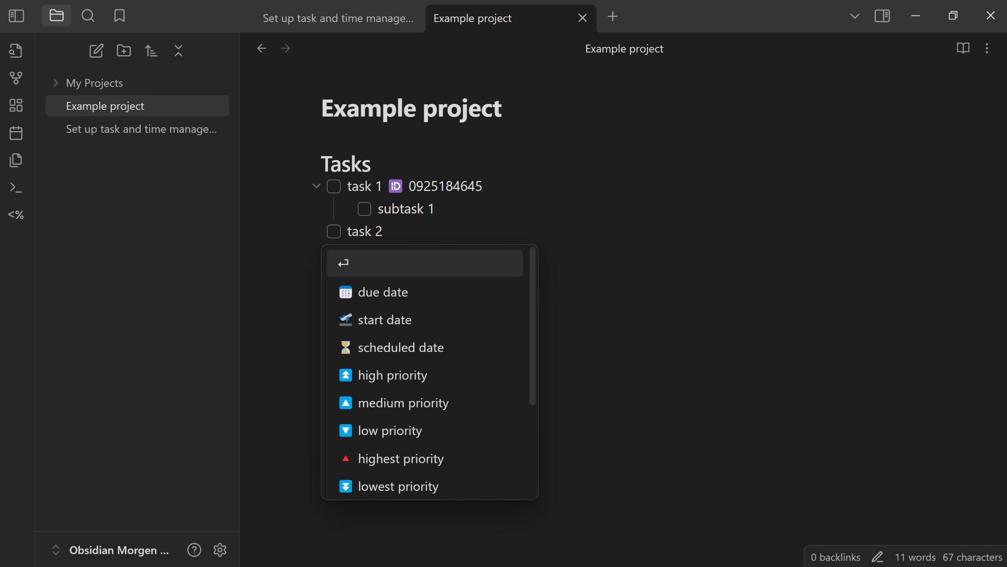
Step: Add a plain bullet with the text "alsdkjalkdjasldkjasd" nested under subtask 1
left_click(435, 208)
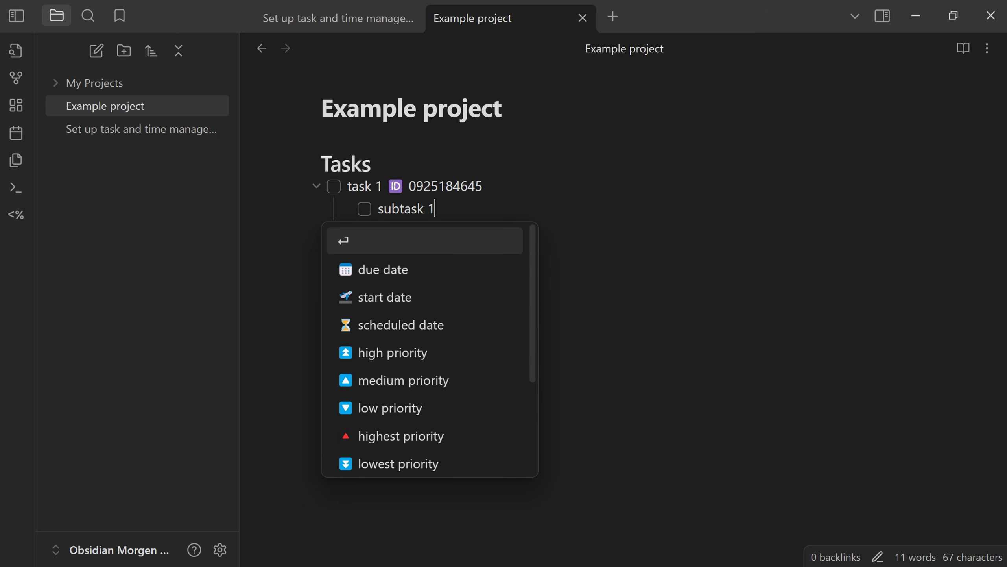
key("Return")
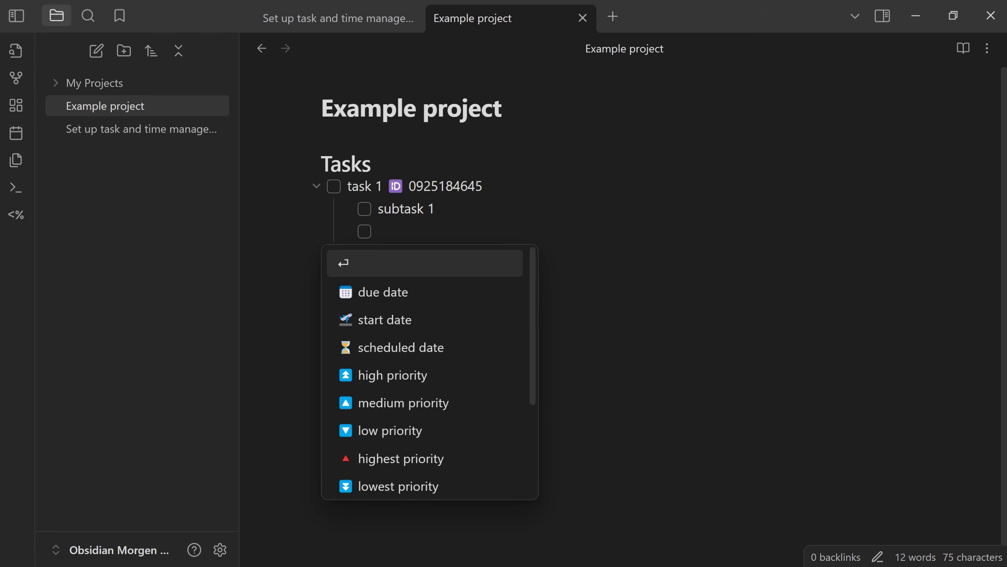
key("Escape")
key("BackSpace")
key("BackSpace")
key("BackSpace")
key("BackSpace")
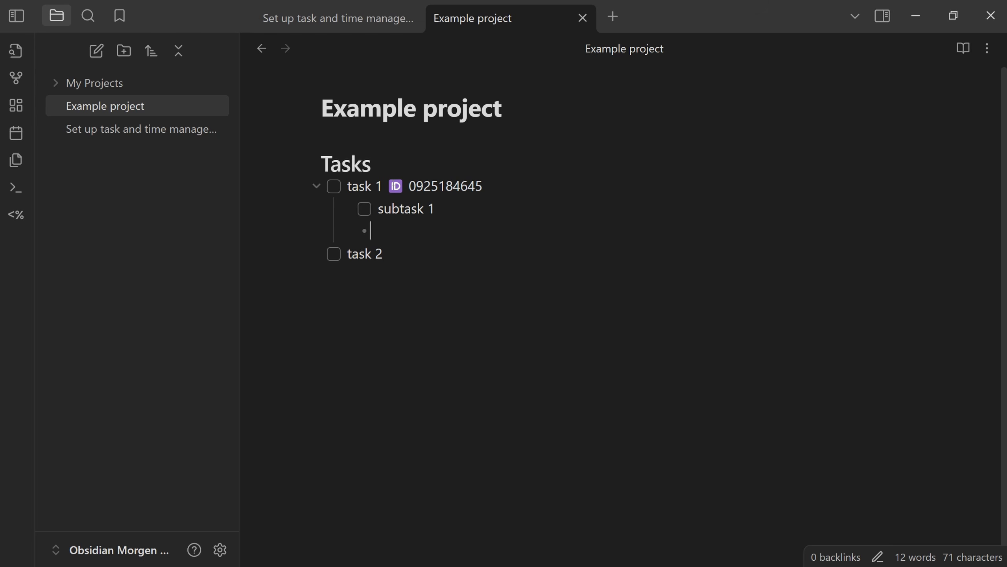
key("Tab")
type("alsdkjalkdjasldkjasd")
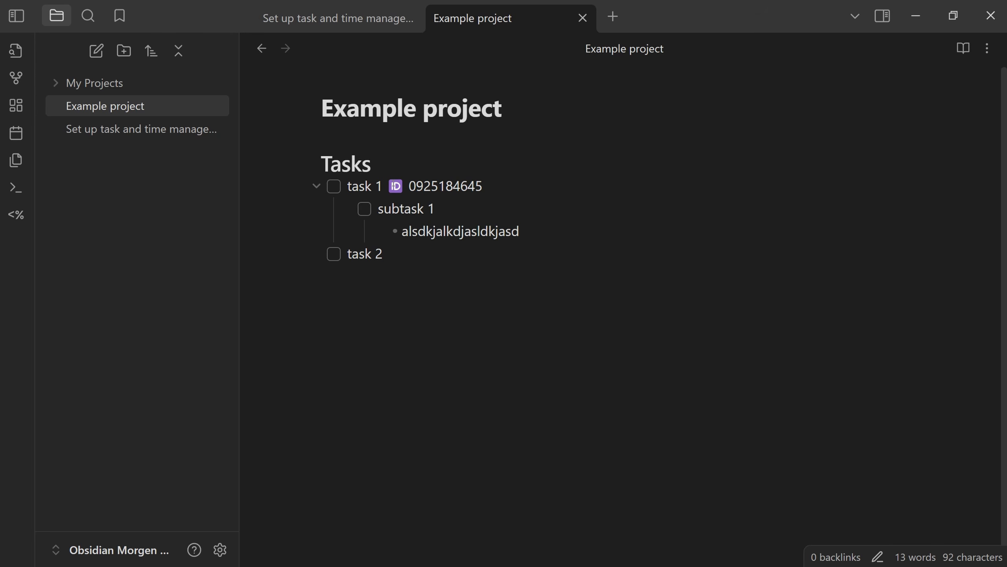
Step: Append an internal link to the note "Set up task and time management in Obsidian" to the nested bullet
type(" [[set")
key("Return")
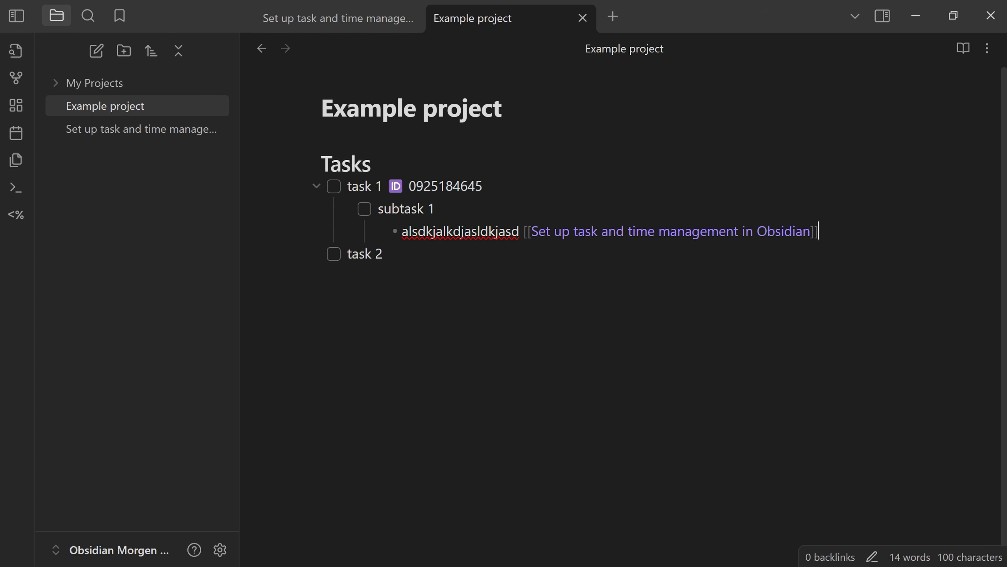
left_click_drag(243, 255, 94, 189)
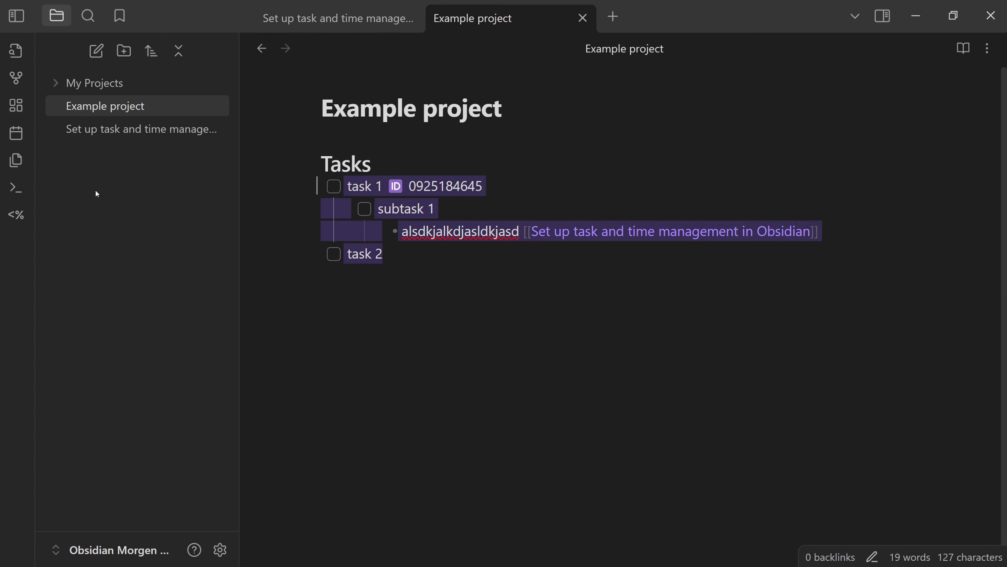
left_click(267, 255)
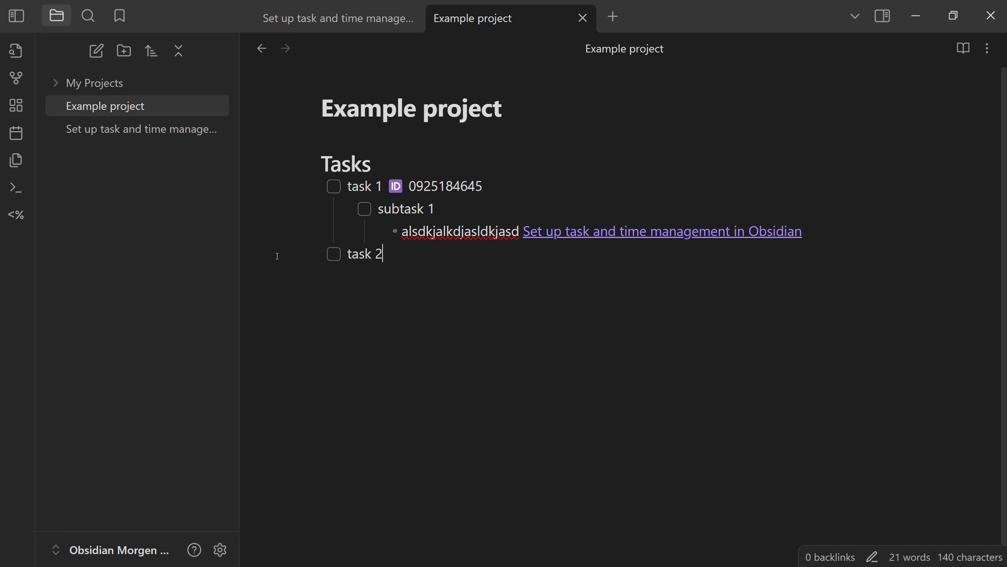
Step: Find the Outliner community plugin, install and enable it, and open its options
key("ctrl+comma")
left_click(117, 246)
left_click(880, 139)
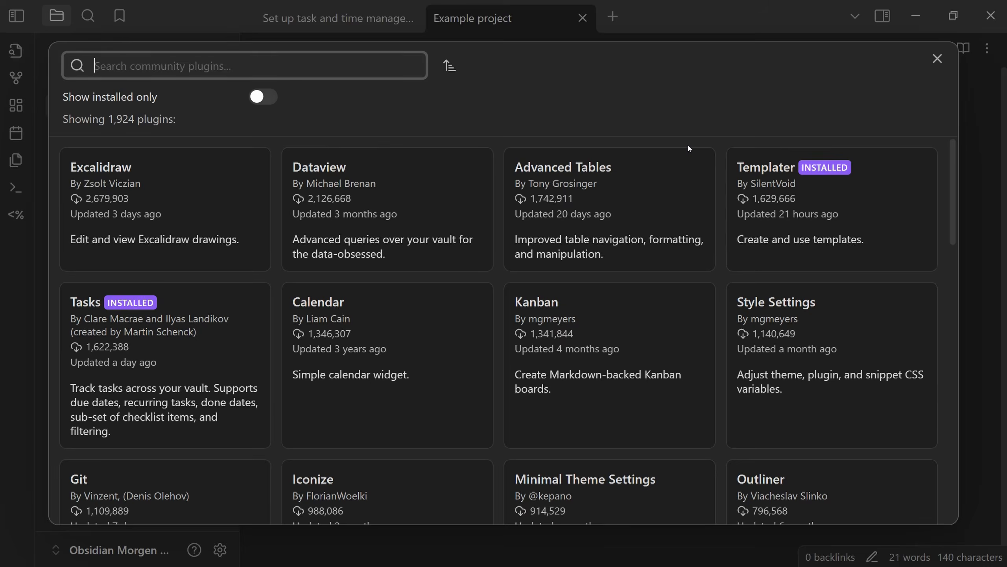
type("outliner")
left_click(187, 295)
left_click(368, 294)
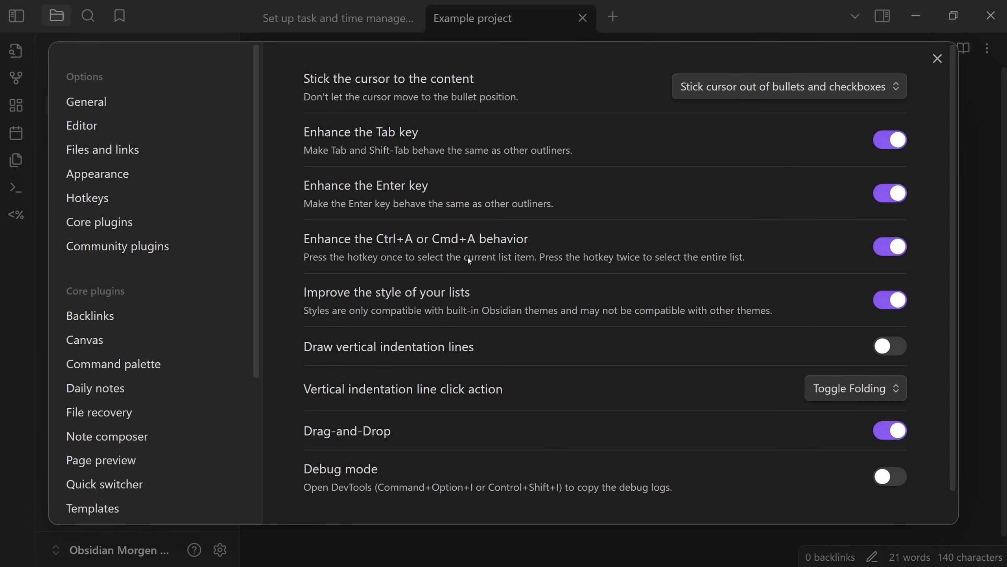
Step: Enable drawing of vertical indentation lines in the Outliner options and return to the Example project note
scroll(555, 289, "down", 1)
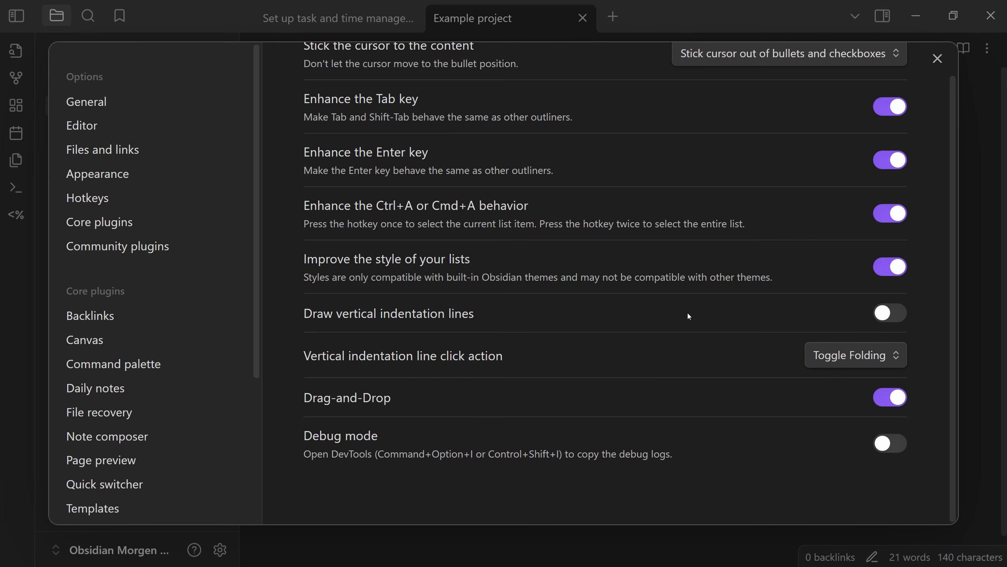
left_click(715, 316)
scroll(684, 314, "up", 1)
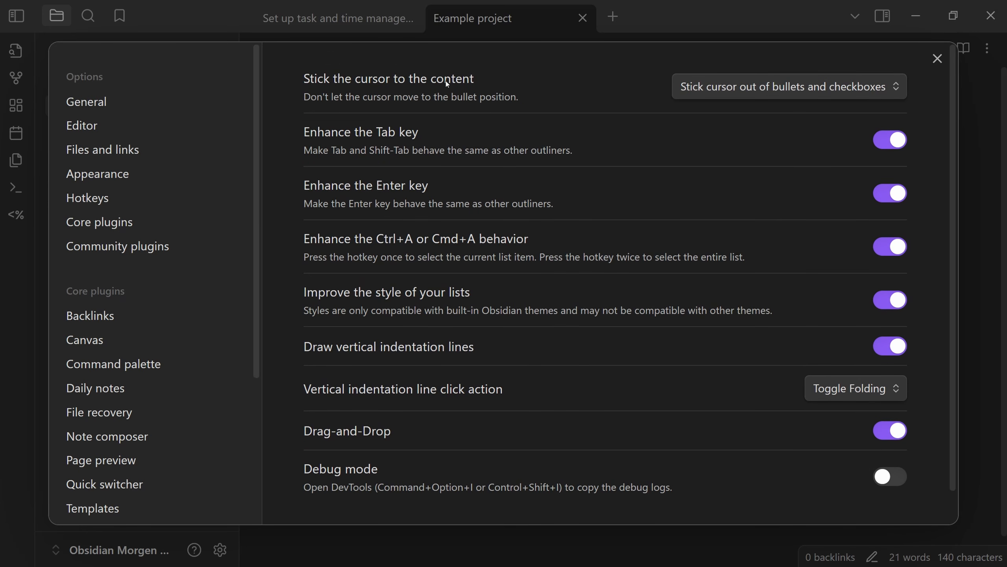
left_click(313, 24)
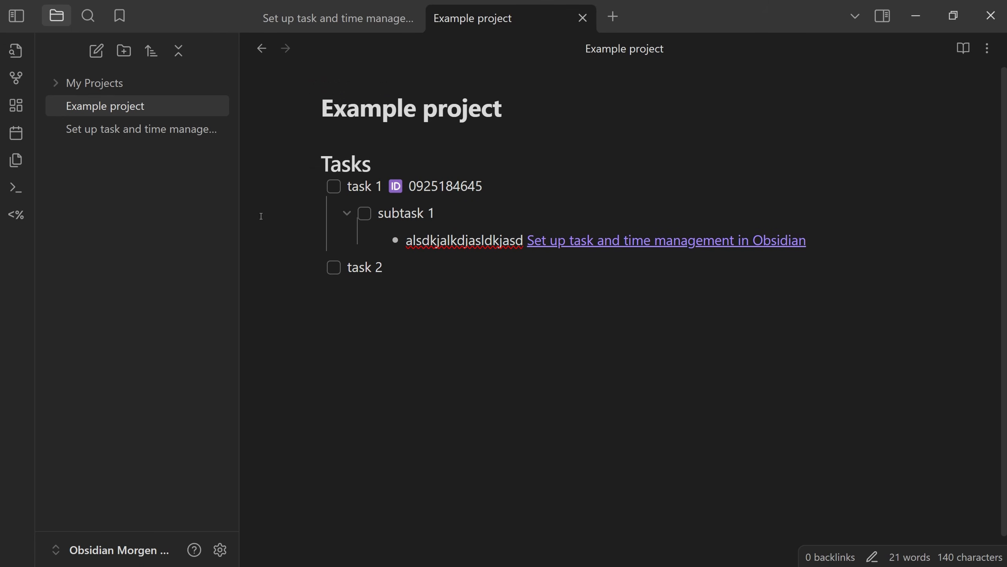
Step: Disable Outliner's enhanced Ctrl+A behavior and select all content of the Example project note
key("ctrl+comma")
key("Escape")
key("ctrl+a")
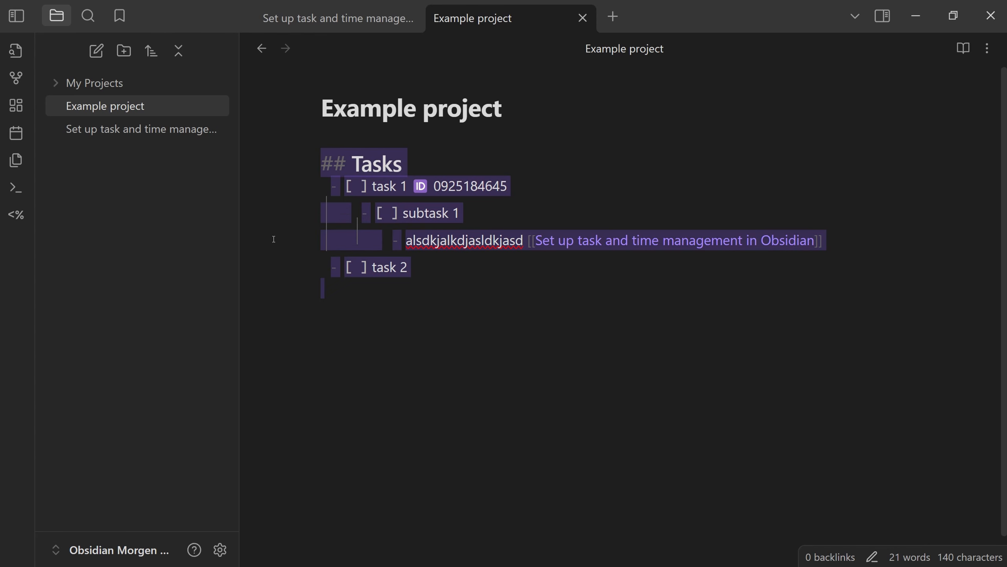
Step: Re-enable Outliner's enhanced Ctrl+A behavior and select only the text of subtask 1
left_click(355, 202)
key("ctrl+comma")
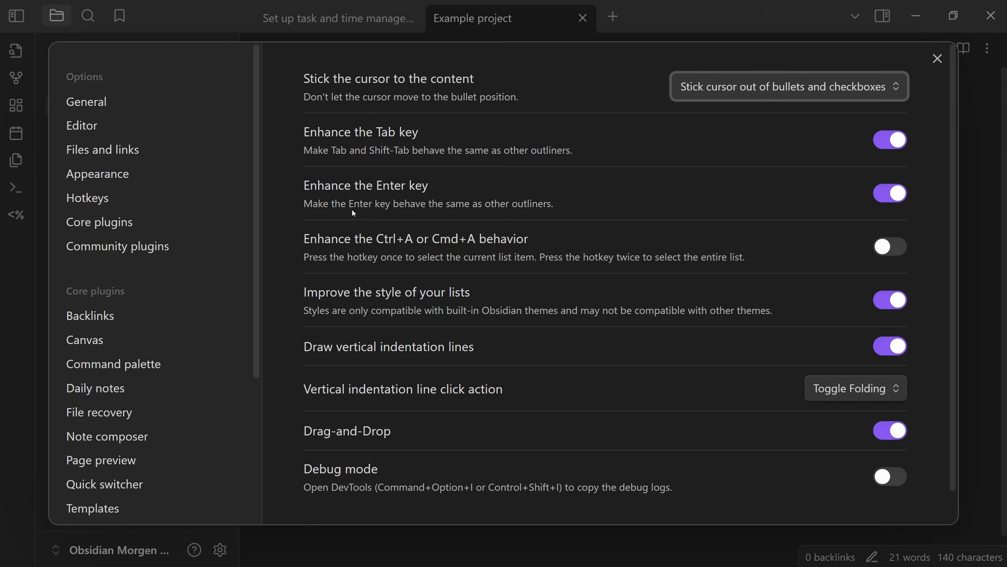
left_click(707, 240)
key("Escape")
key("ctrl+a")
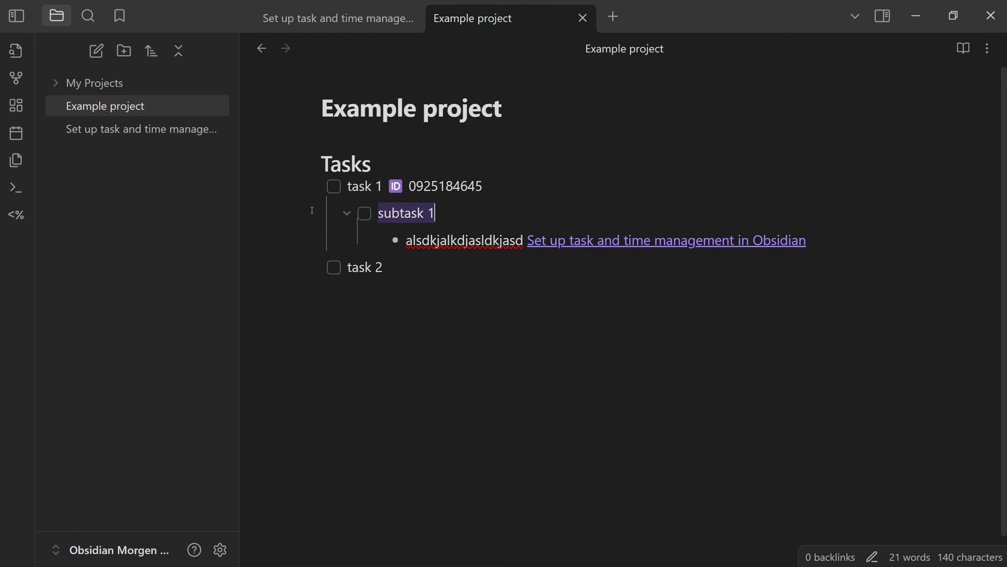
Step: Reselect the text of subtask 1 from its end back to its checkbox
left_click_drag(436, 213, 259, 216)
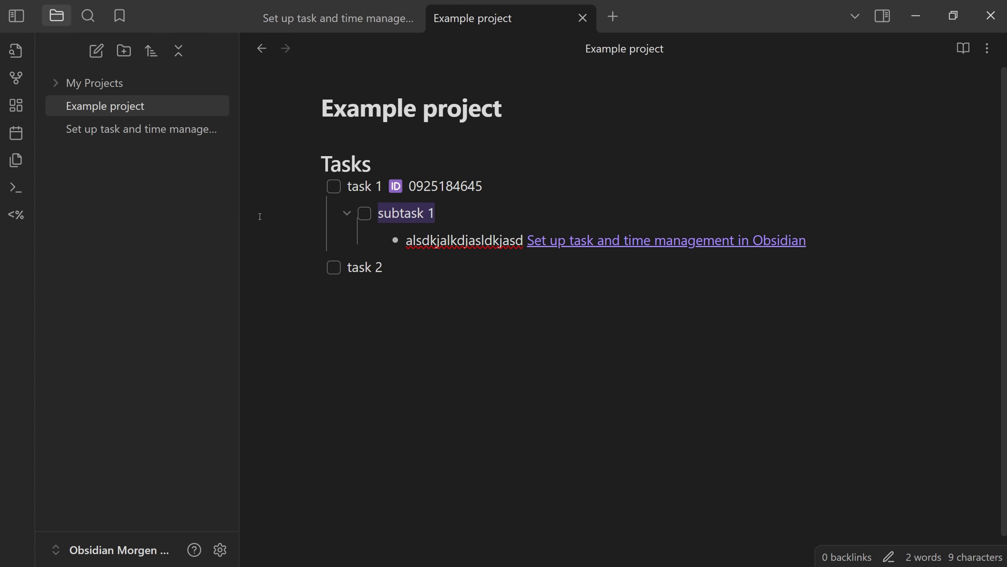
left_click(437, 214)
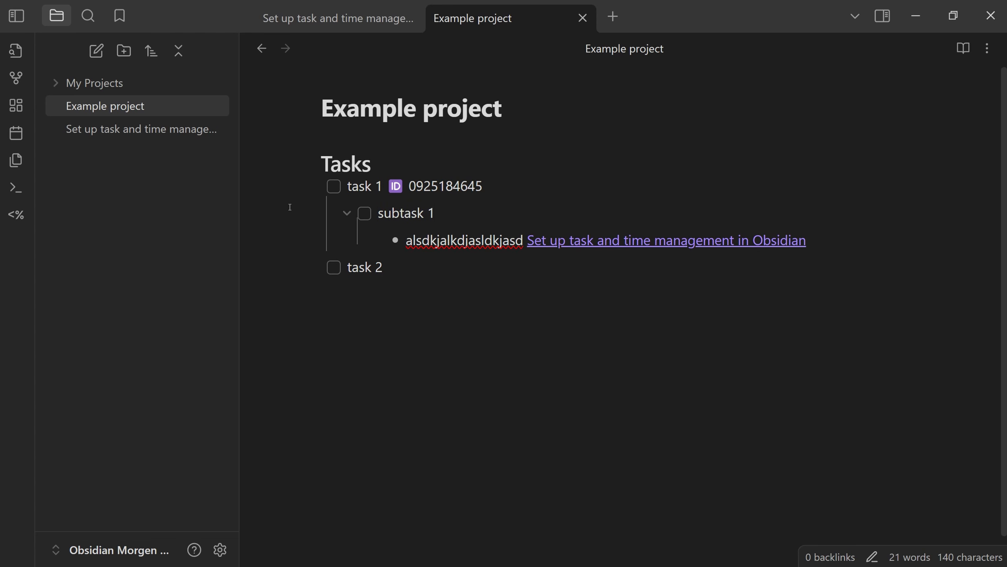
key("shift+Home")
Step: Expand the selection from subtask 1 to its nested bullet, the whole list and the entire note, and clear it
key("ctrl+a")
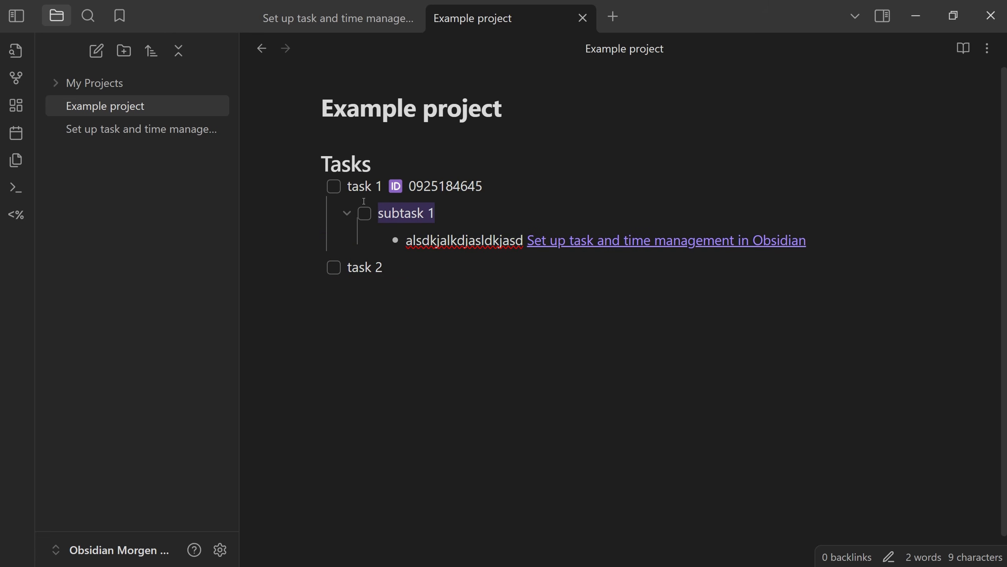
key("ctrl+a")
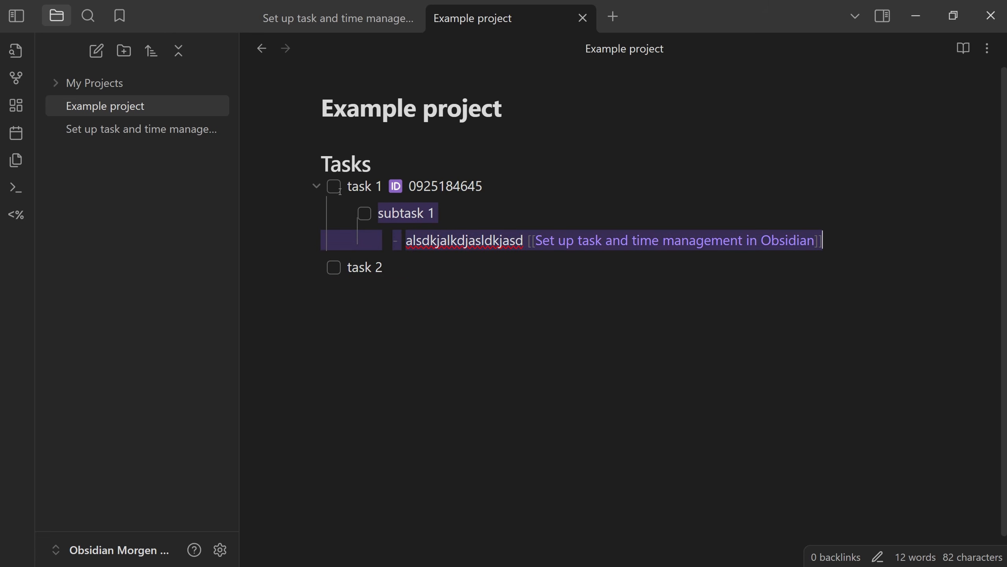
key("ctrl+a")
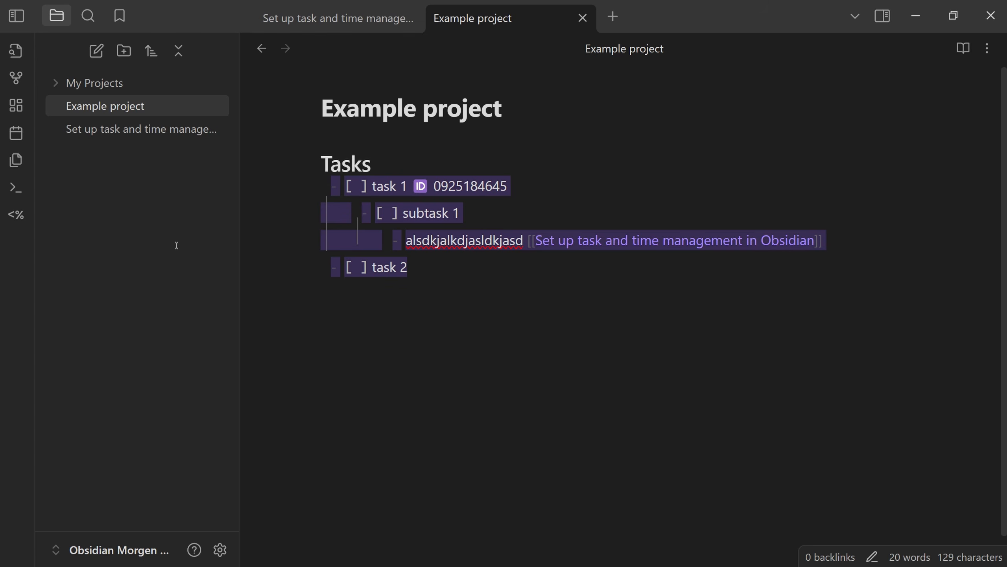
key("ctrl+a")
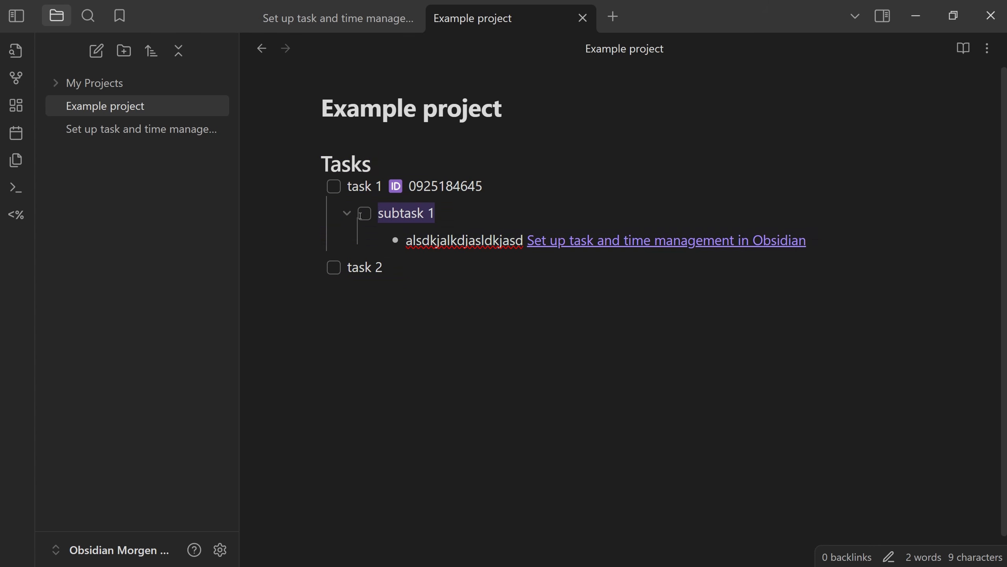
key("ctrl+a")
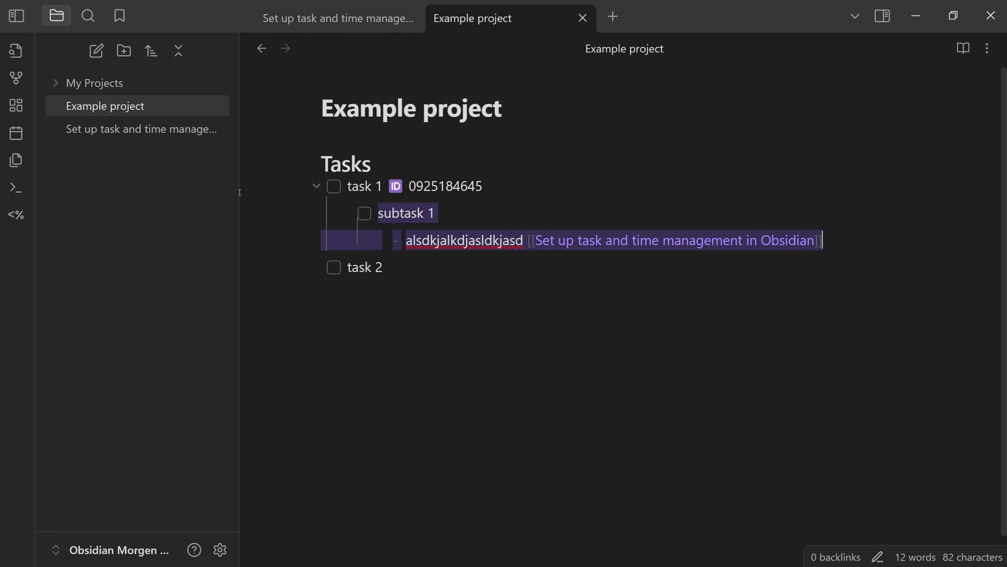
key("ctrl+a")
key("ctrl+a")
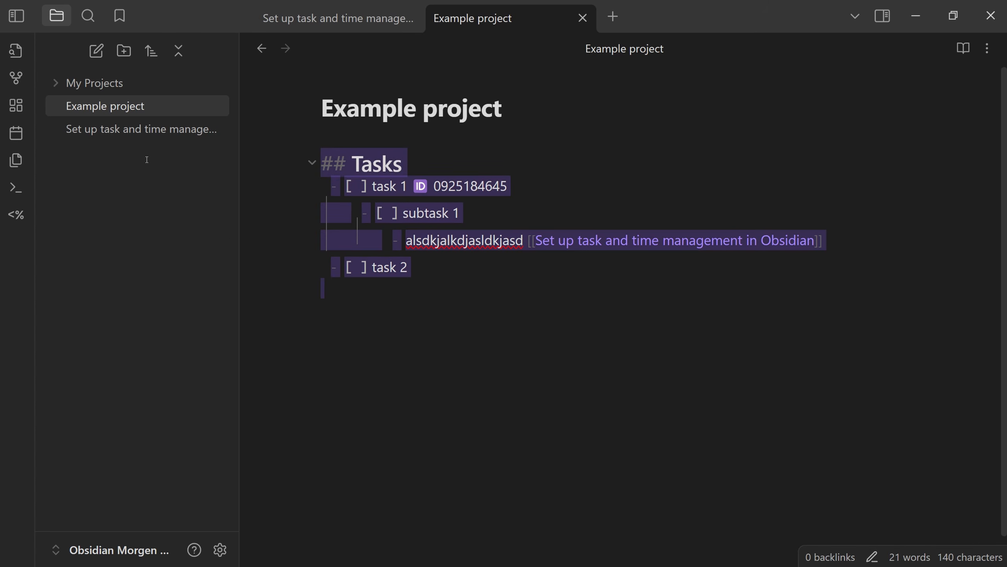
left_click(380, 289)
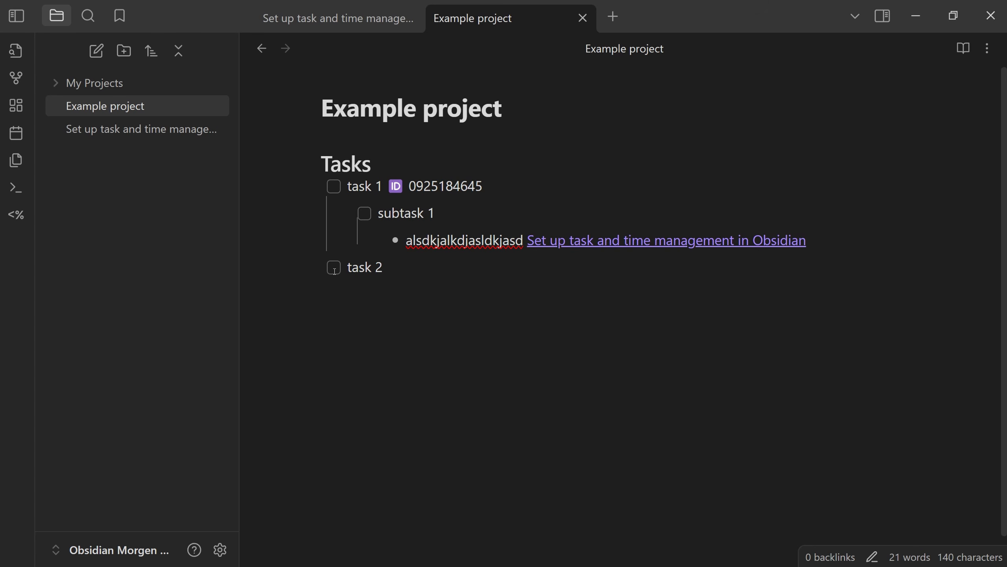
Step: Assign Ctrl + 5 as an additional hotkey for "Toggle checkbox status"
key("ctrl+comma")
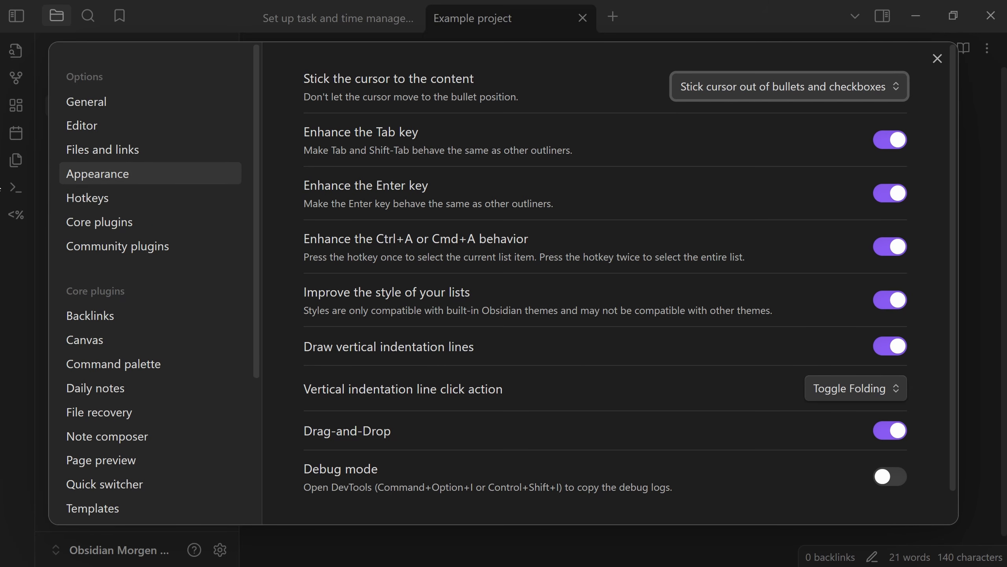
left_click(87, 197)
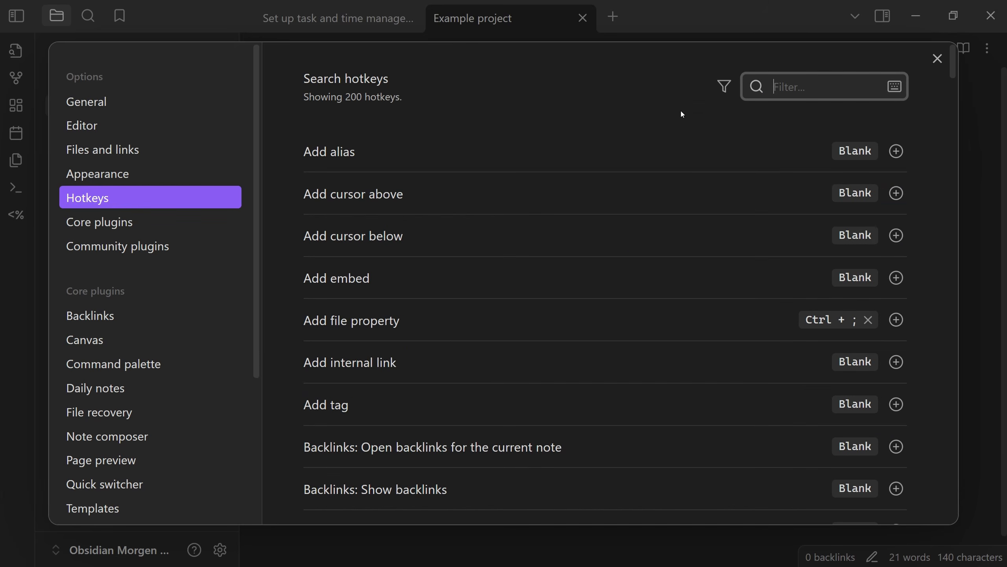
type("toggle chec")
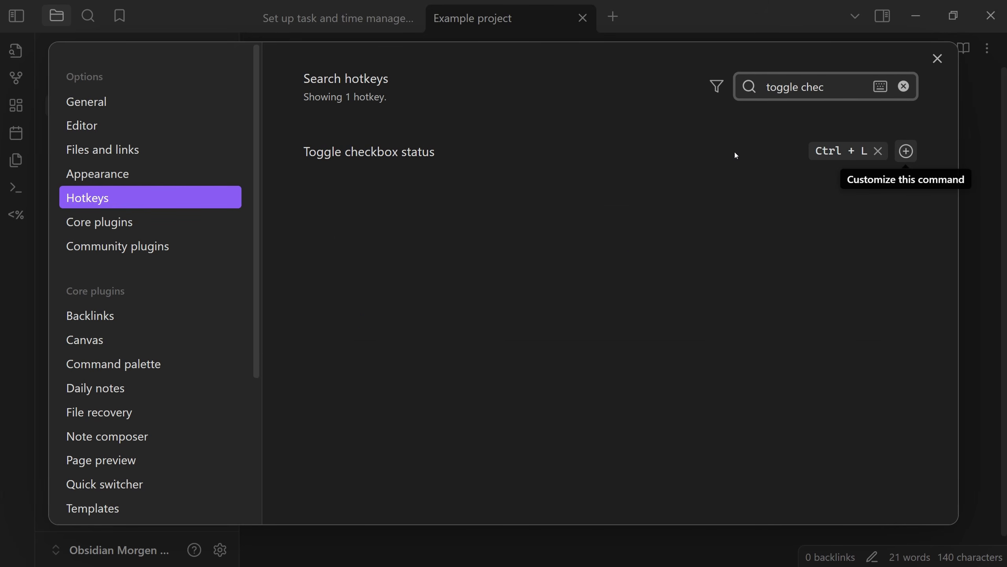
key("ctrl+5")
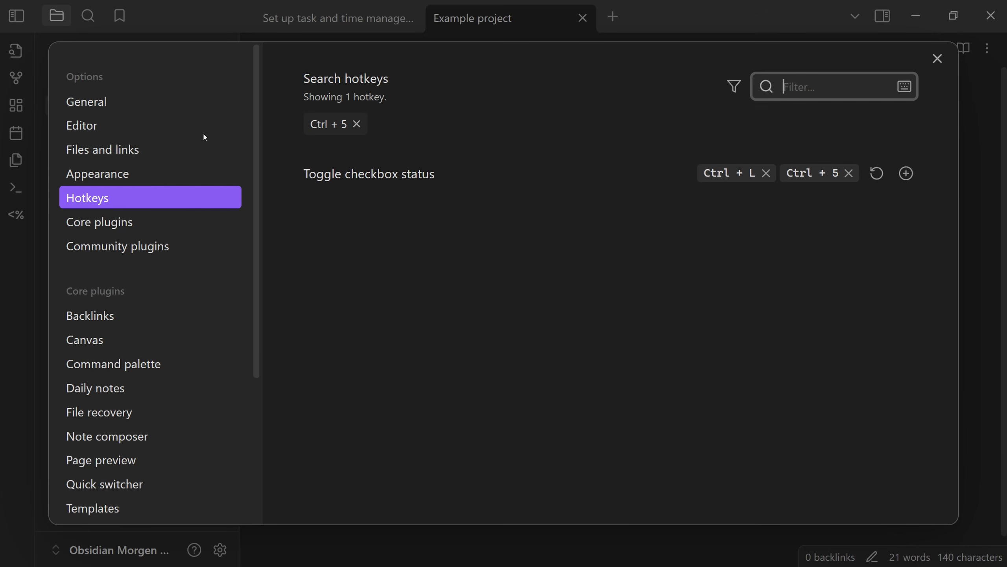
Step: Clear the hotkey filter, search for "toggle bull" and assign Ctrl + R to "Toggle bullet list"
left_click(357, 124)
left_click(798, 87)
type("toggle bull")
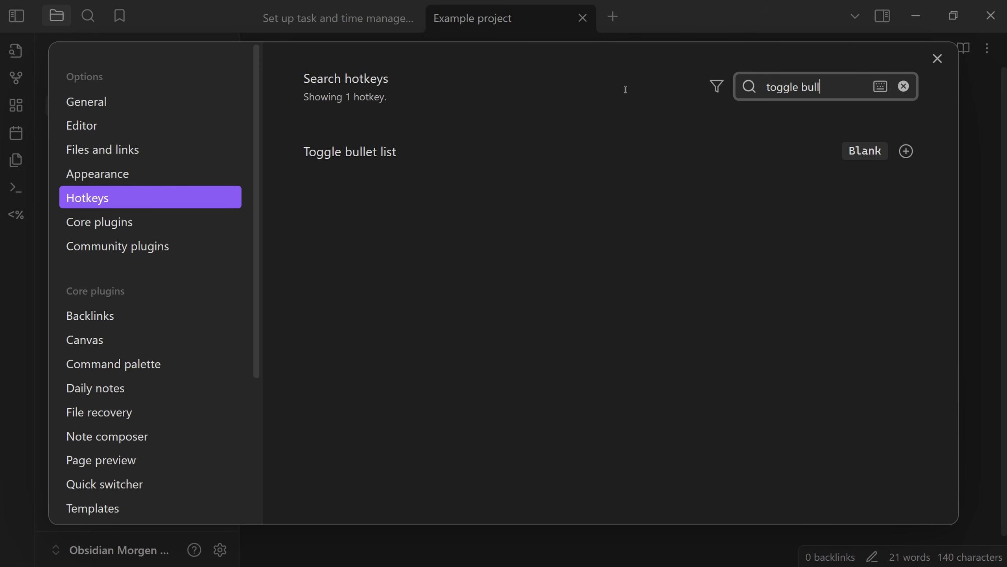
left_click(906, 151)
key("ctrl+r")
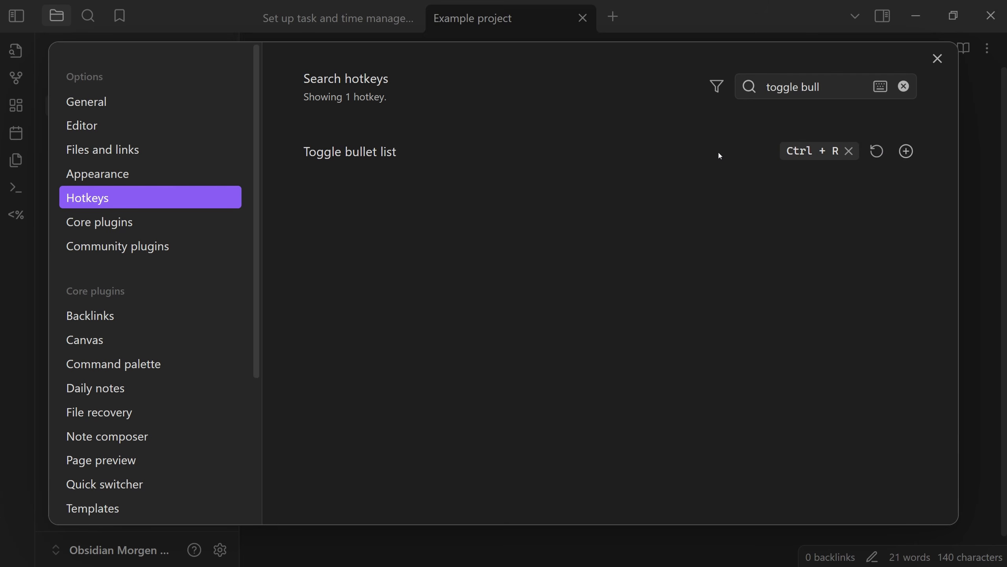
Step: Search the hotkeys for "move line" and assign Ctrl + 2 to "Move line down" and Ctrl + 1 to "Move line up"
key("ctrl+a")
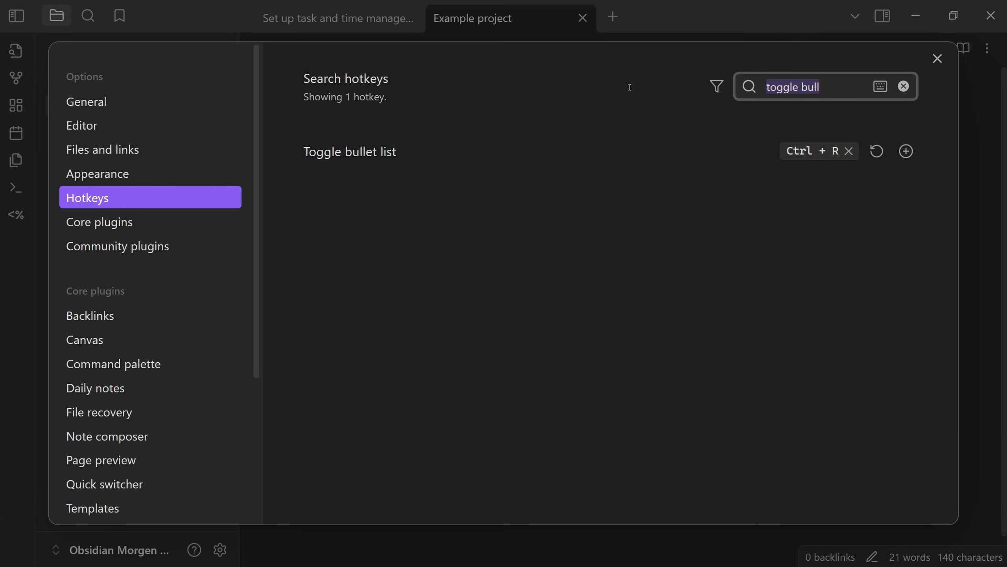
key("BackSpace")
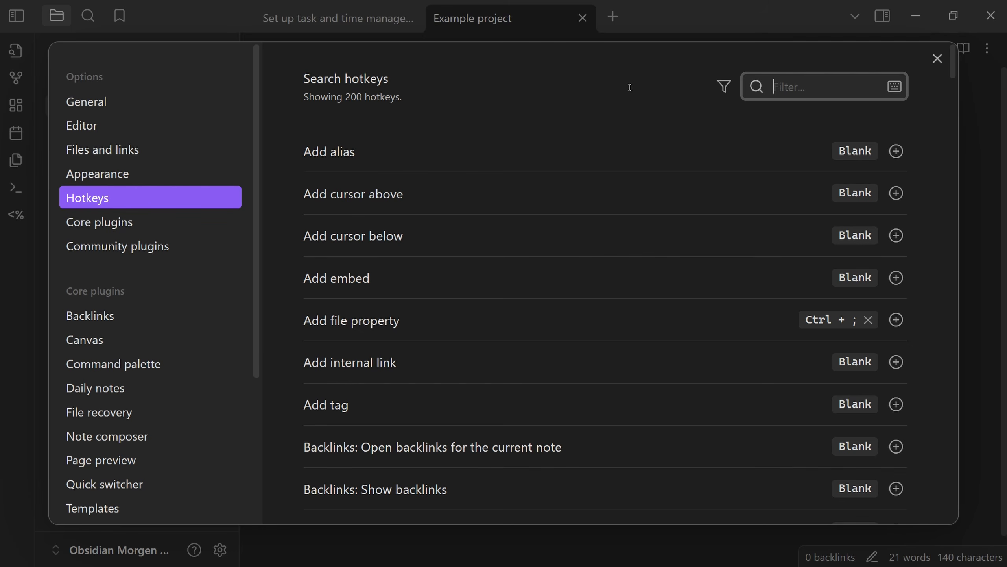
type("move line")
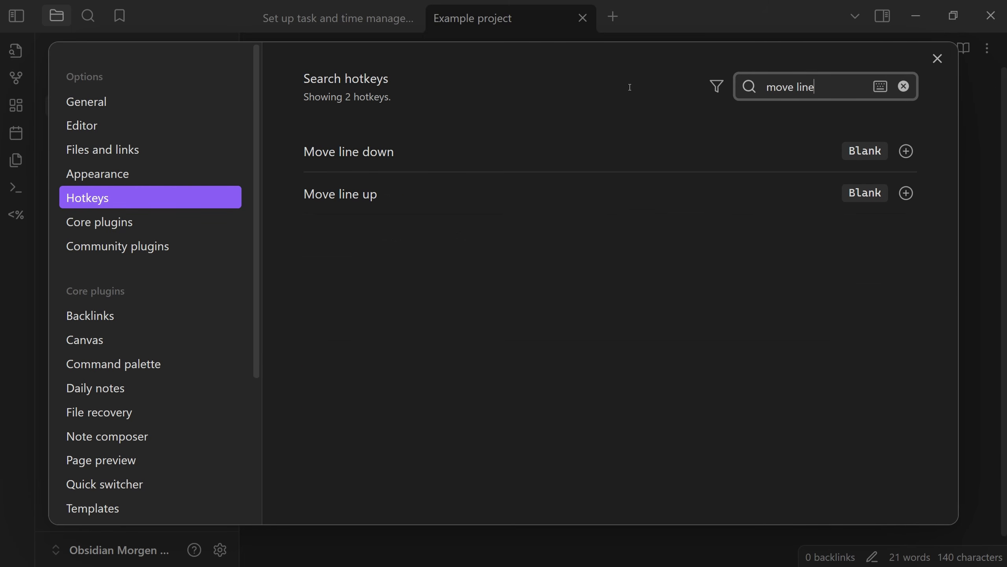
left_click(906, 151)
key("ctrl+2")
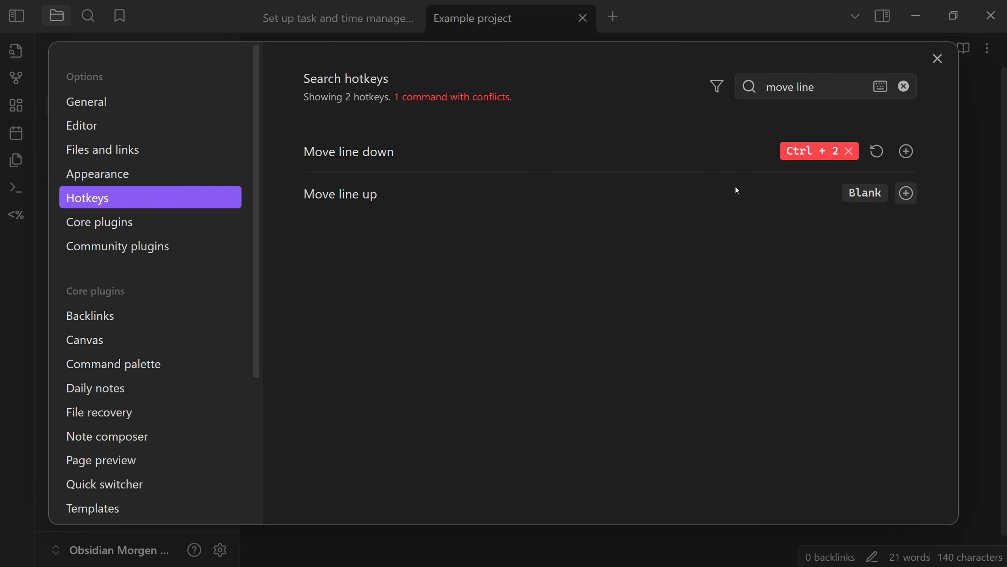
left_click(906, 193)
key("ctrl+1")
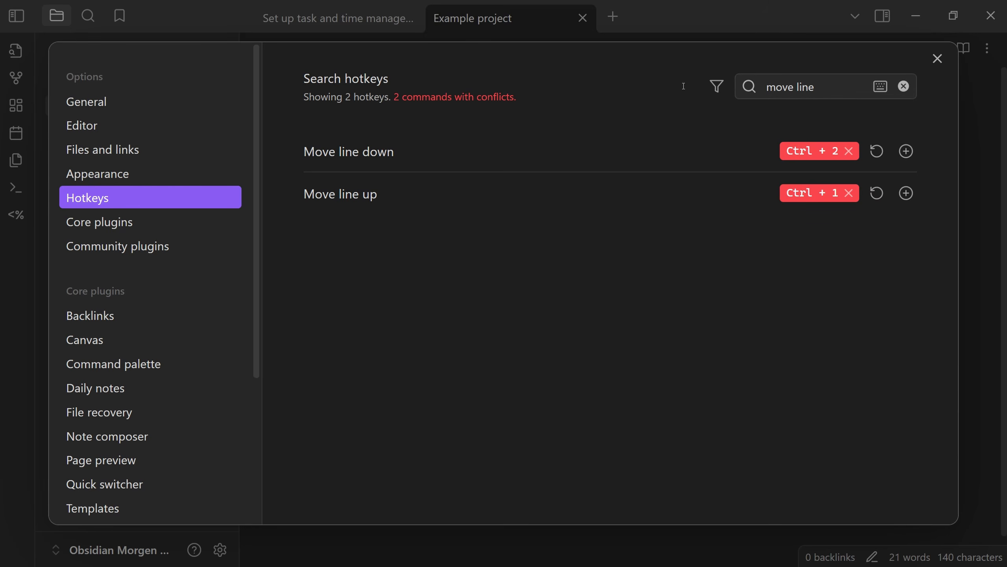
Step: Filter the hotkeys by "tab #", remove the conflicting hotkeys from "Go to tab #1" and "Go to tab #2", then clear the filter and return to the note
left_click(812, 151)
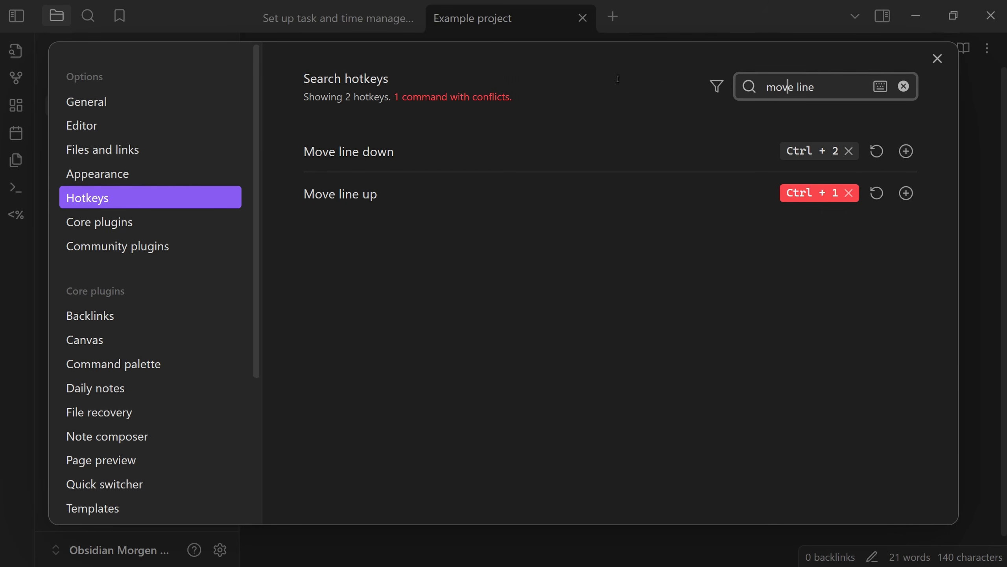
key("ctrl+a")
key("BackSpace")
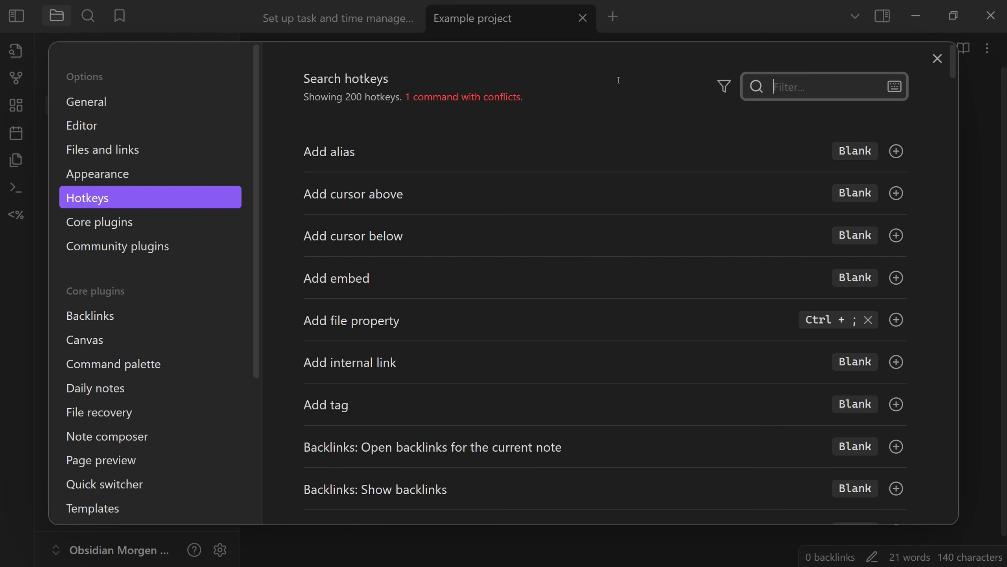
type("tab #")
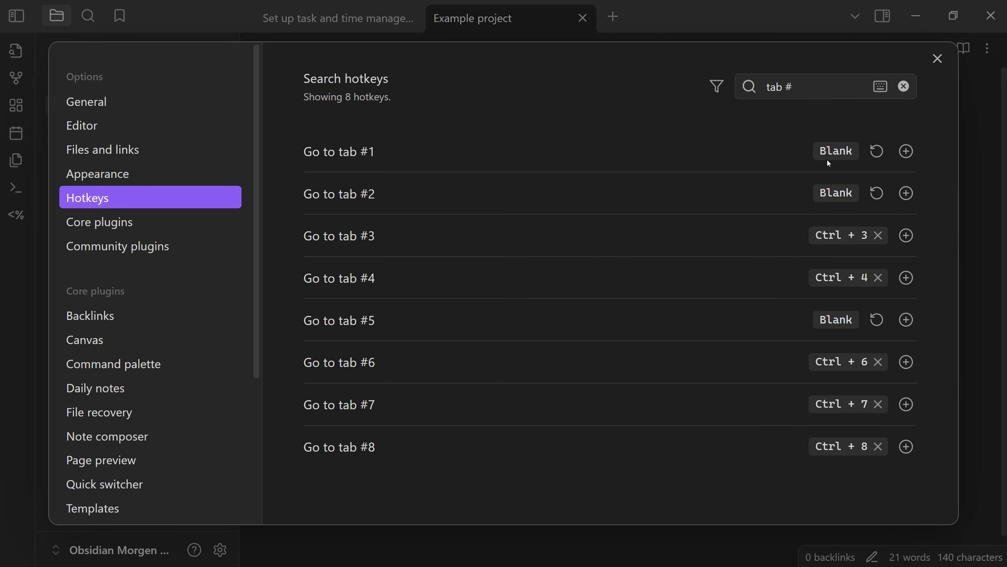
left_click(739, 92)
key("ctrl+a")
key("BackSpace")
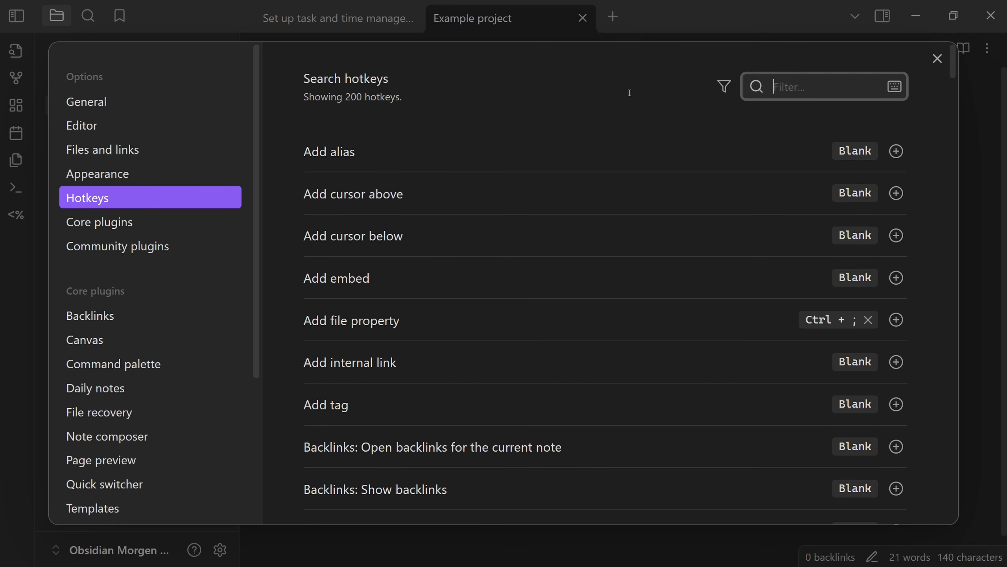
key("Escape")
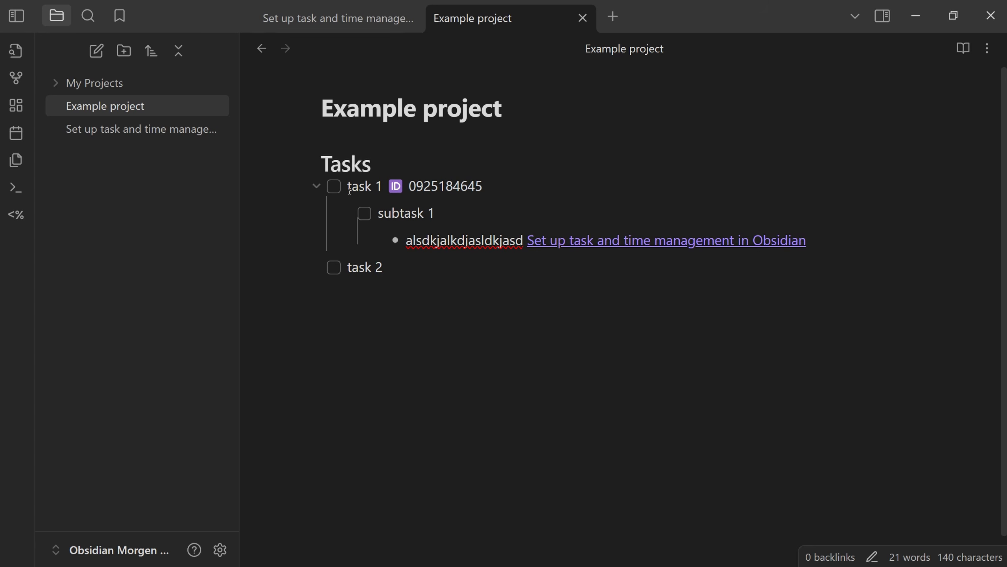
Step: Add a "task 3" checkbox item below task 2 and toggle it to completed
left_click(319, 338)
key("BackSpace")
type("task 3")
key("ctrl+l")
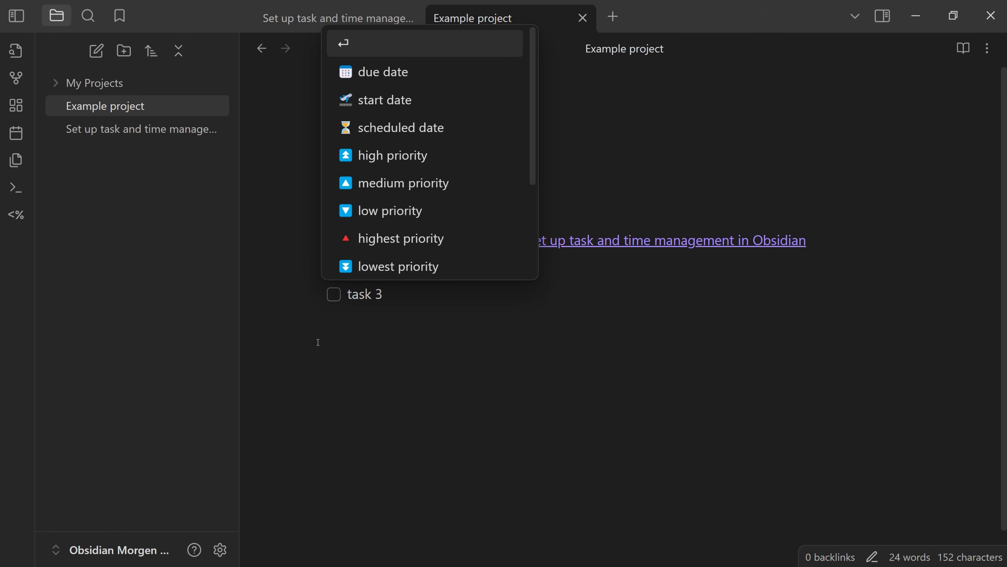
key("ctrl+l")
key("Escape")
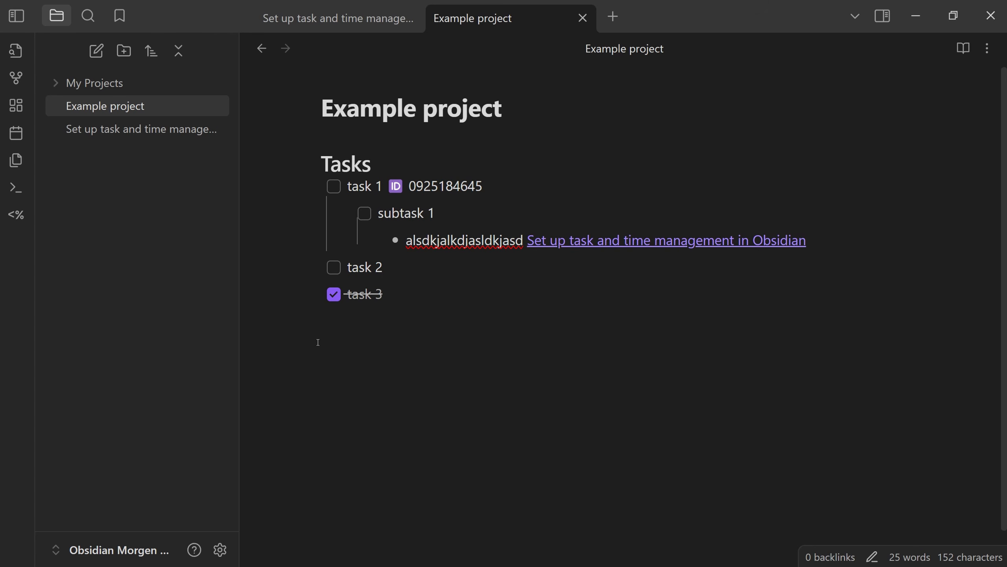
Step: Turn task 3 into a plain bullet nested under task 2, undoing and redoing the change
key("ctrl+Return")
key("Tab")
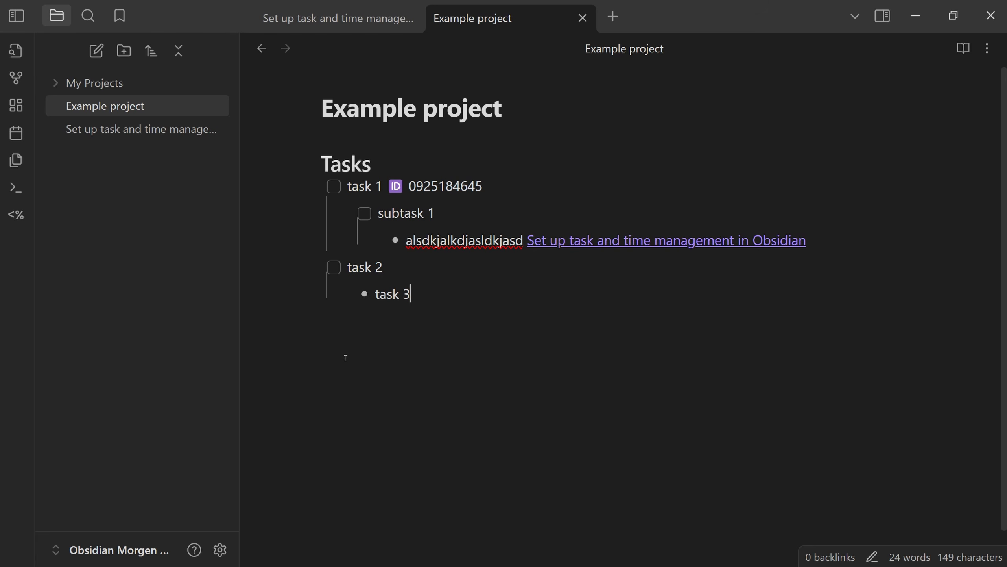
key("ctrl+z")
key("ctrl+z")
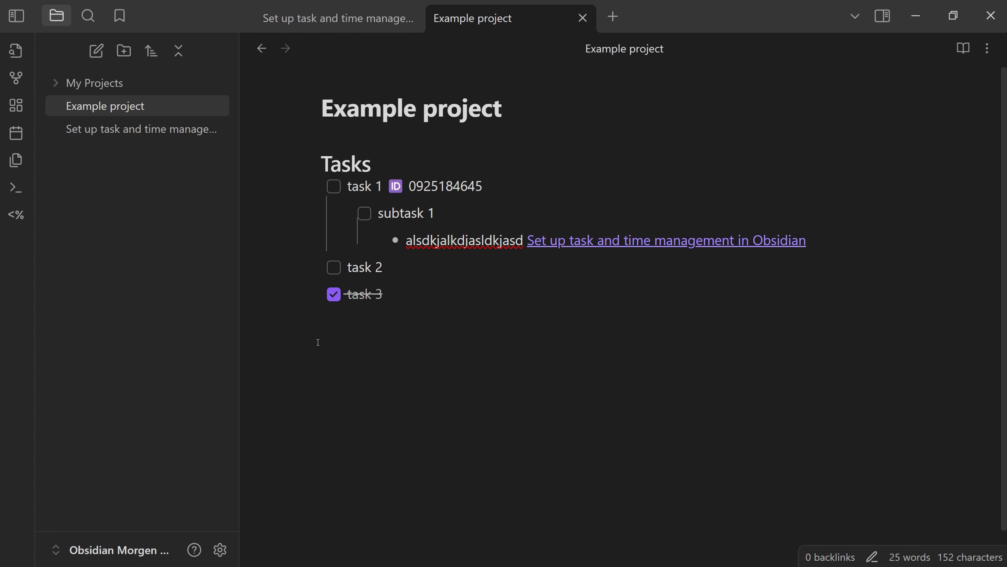
key("ctrl+shift+z")
key("ctrl+shift+z")
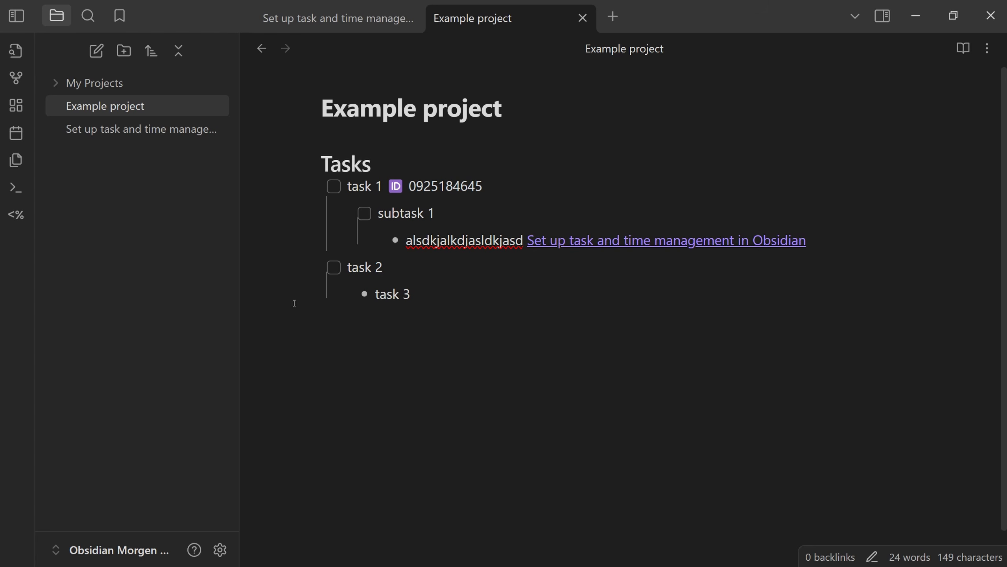
key("ctrl+z")
key("ctrl+z")
key("ctrl+shift+z")
key("Tab")
Step: Nest "asdals", "kdjasldkj" and "asldk" under "alskdjalsd", with "kdjasldkj" one level deeper under "asdals"
left_click_drag(378, 402, 200, 358)
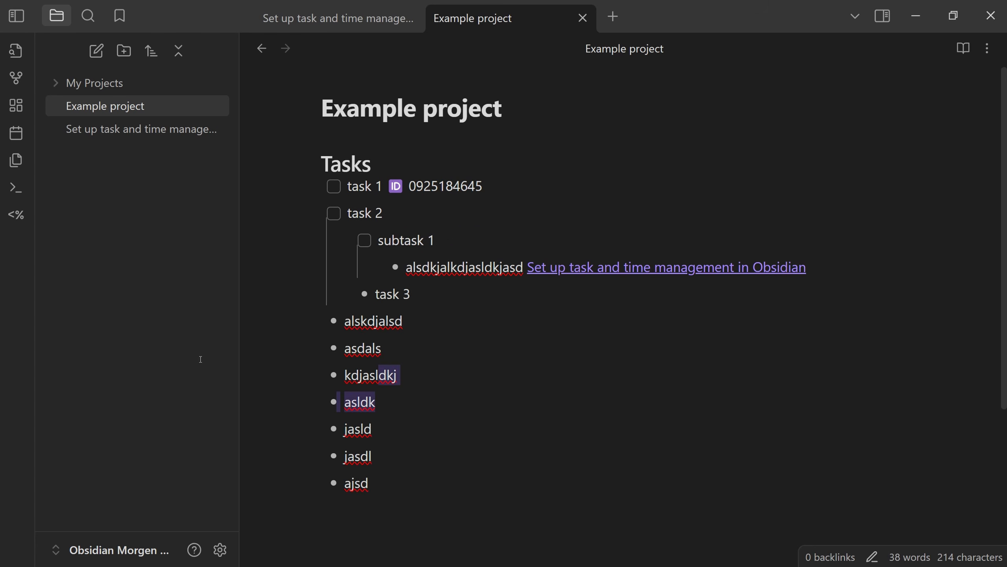
key("Tab")
left_click(283, 377)
key("Tab")
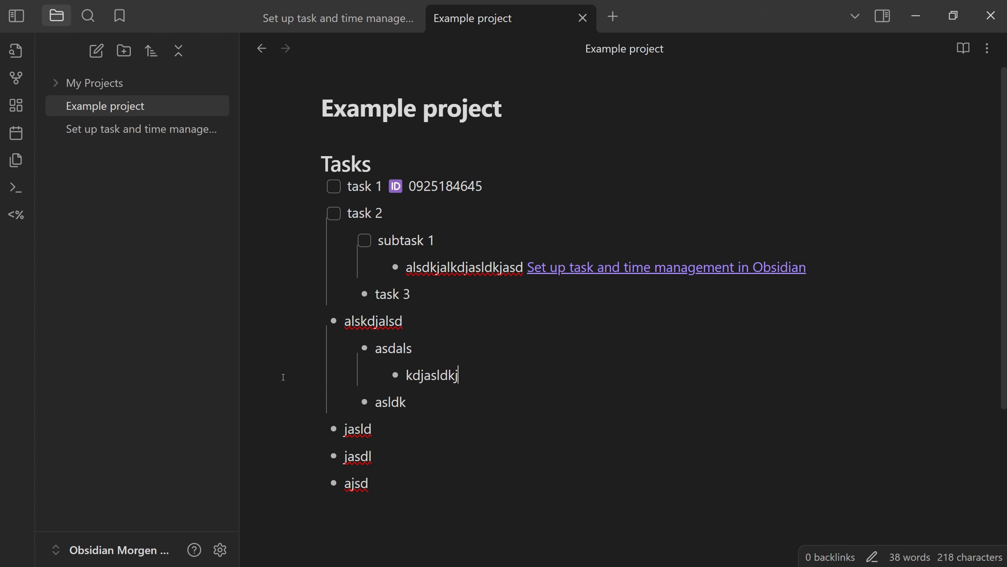
Step: Fold the "alskdjalsd" list with its nested bullets and unfold it
key("shift+Home")
key("Down")
key("Down")
key("Up")
key("Up")
key("Up")
key("End")
key("ctrl+Up")
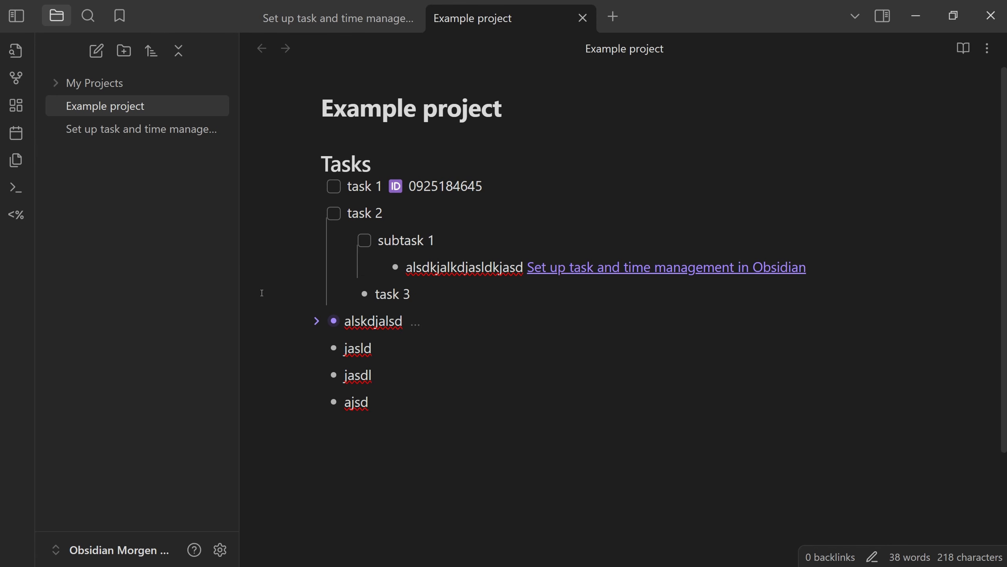
key("ctrl+Down")
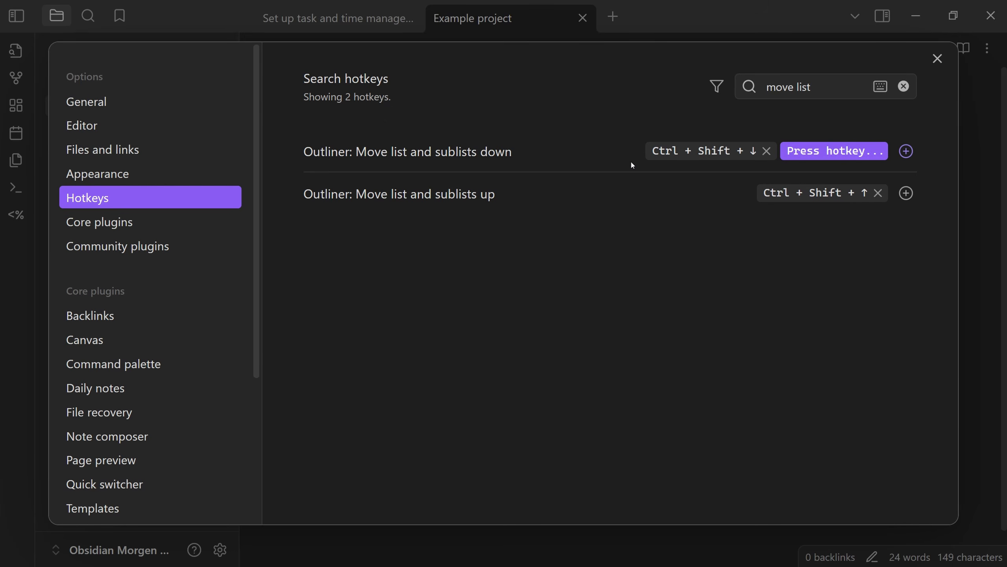
Step: Replace the hotkeys of "Outliner: Move list and sublists down" with Ctrl + Alt + 2 and of "Move list and sublists up" with Ctrl + Alt + 1
key("ctrl+alt+2")
left_click(727, 151)
left_click(906, 194)
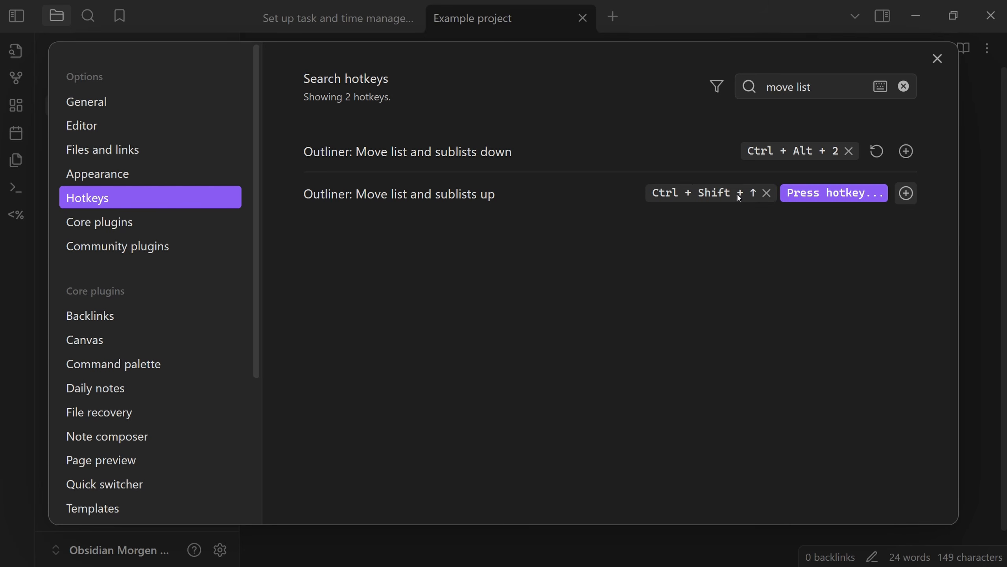
key("ctrl+alt+1")
left_click(726, 193)
key("Escape")
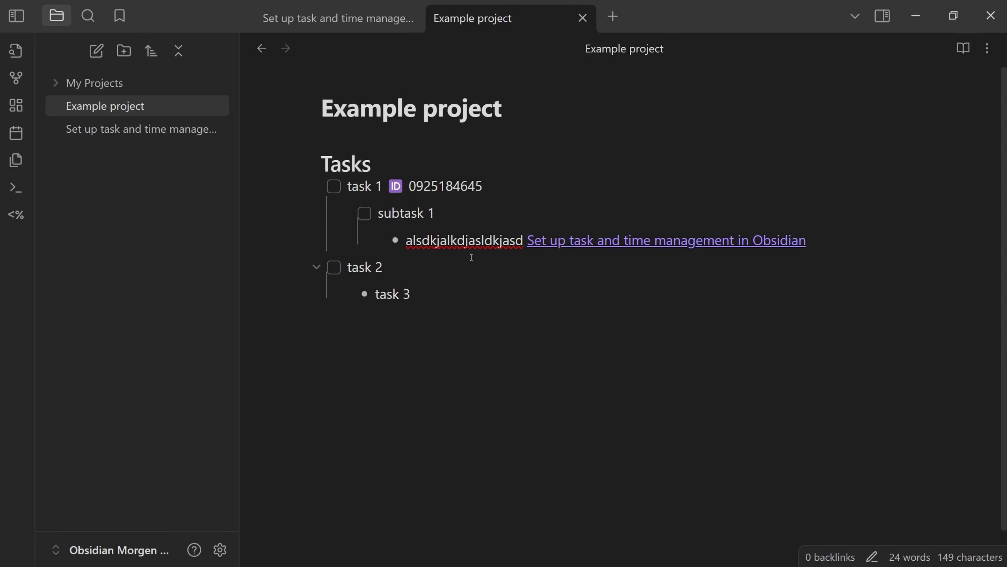
Step: Move subtask 1 together with its nested bullet down under task 2
key("ctrl+alt+2")
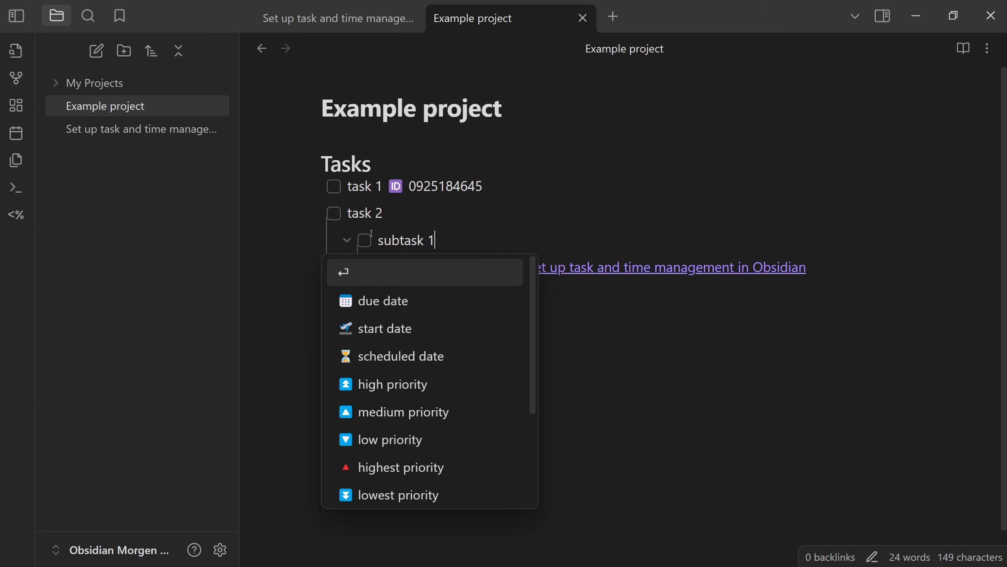
left_click(302, 240)
left_click_drag(416, 267, 611, 267)
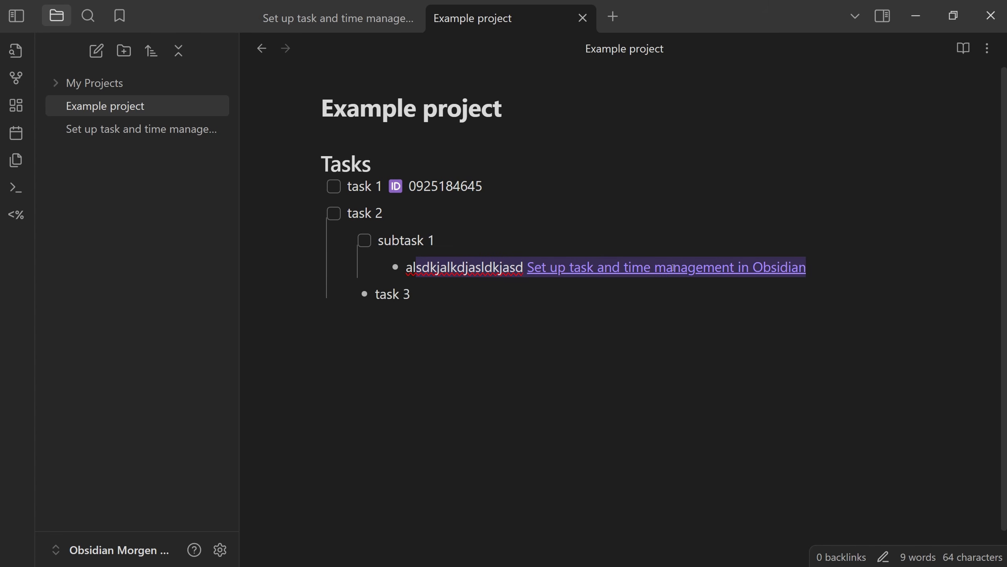
left_click(282, 240)
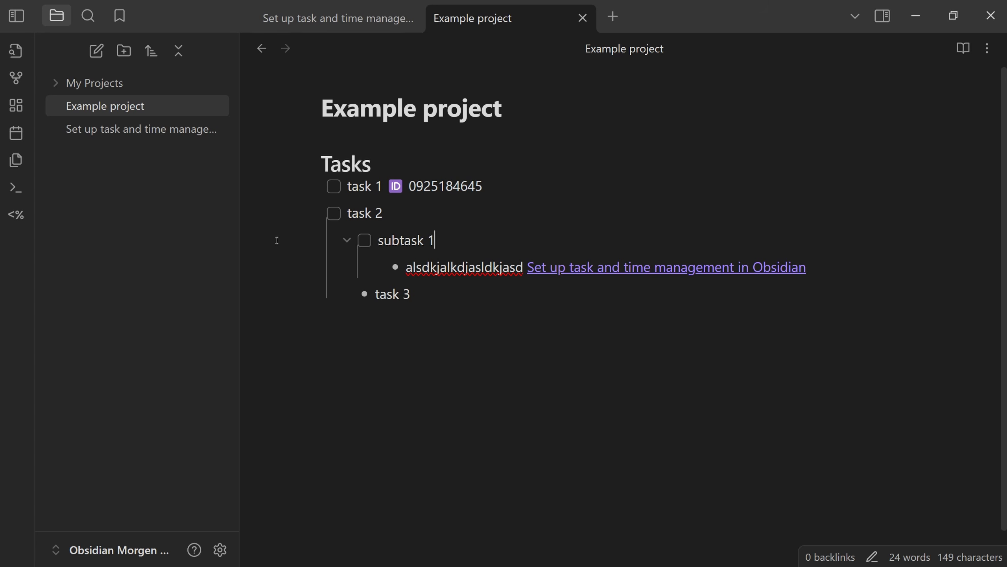
Step: Try to move only the subtask 1 line up under task 1, and restore the list
key("alt+Up")
left_click_drag(286, 213, 75, 207)
left_click(324, 211)
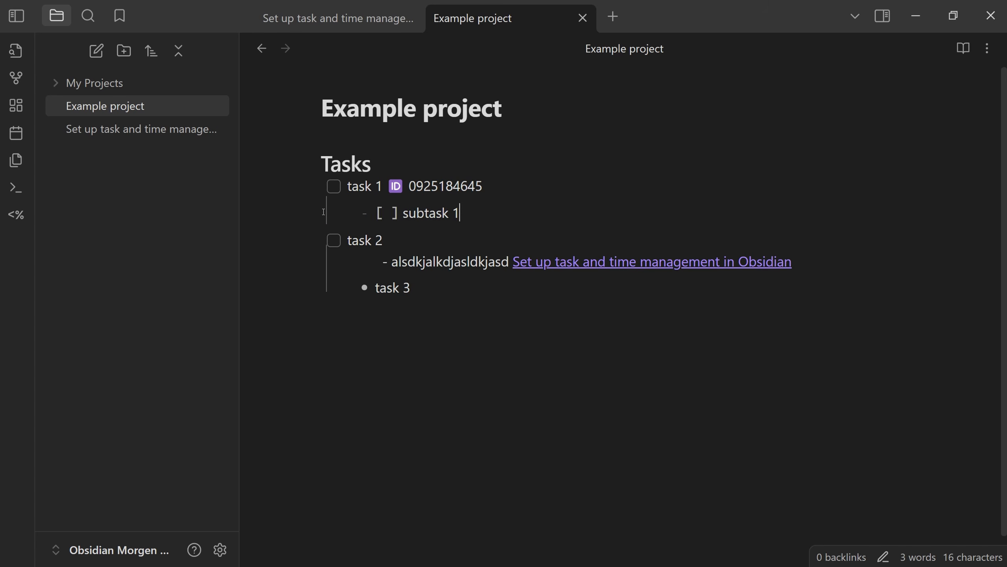
key("ctrl+comma")
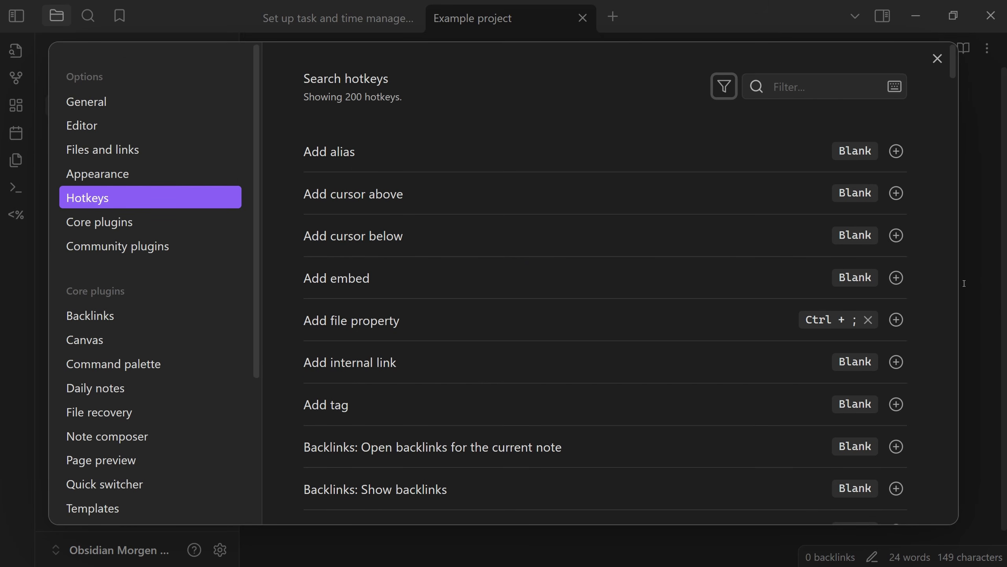
key("Escape")
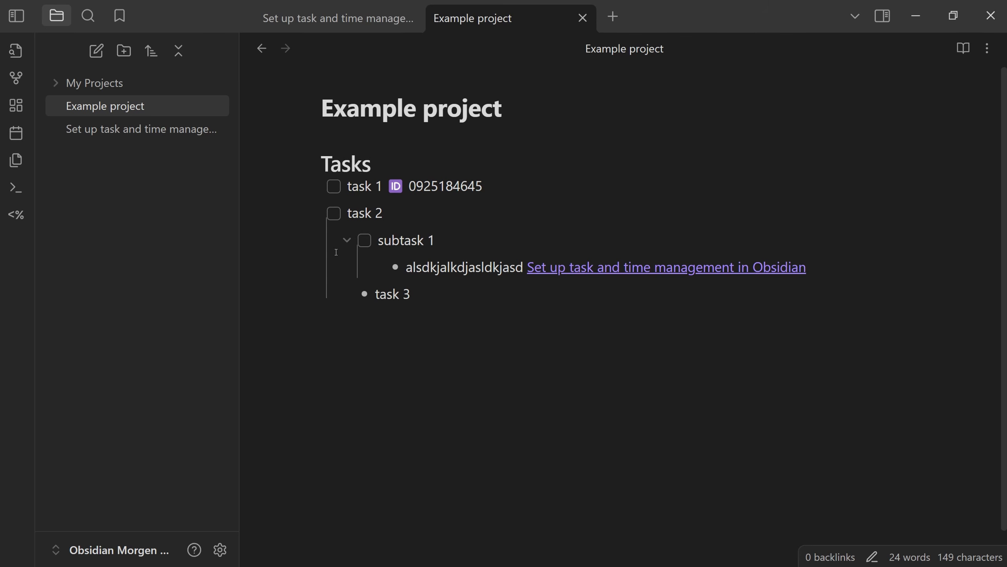
Step: Add the unindented bullets "alskdjalsd", "asdals", "kdjasldkj", "asldk", "jasld", "jasdl" and "ajsd" below task 3
key("Return")
key("shift+Tab")
type("alskdjalsd")
key("Return")
type("asdals")
key("Return")
type("kdjasldkj")
key("Return")
type("asldk")
key("Return")
type("jasld")
key("Return")
type("jasdl ajsd")
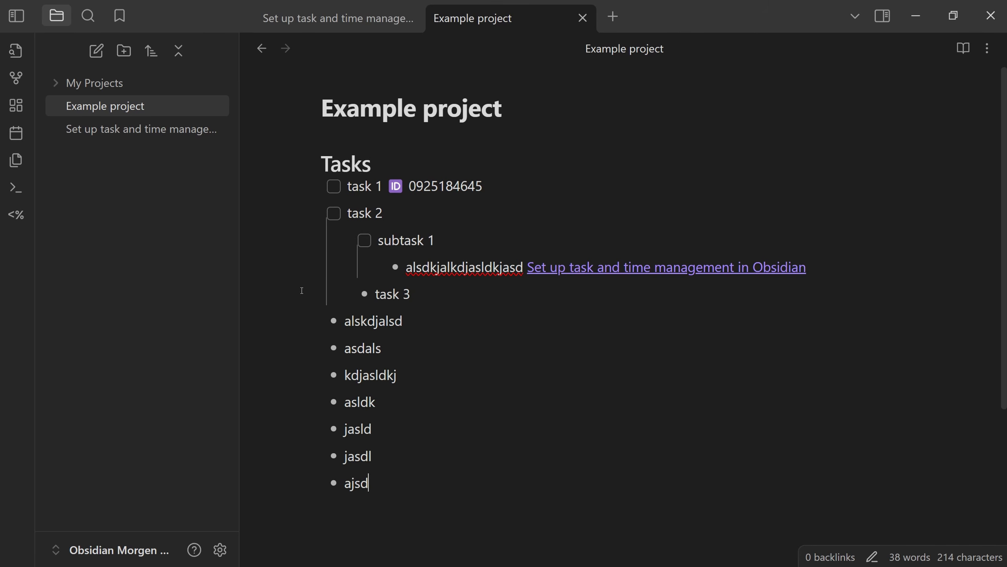
Step: Indent "asdals", "kdjasldkj" and "asldk" under "alskdjalsd", and indent "kdjasldkj" one level further under "asdals"
left_click_drag(377, 402, 160, 344)
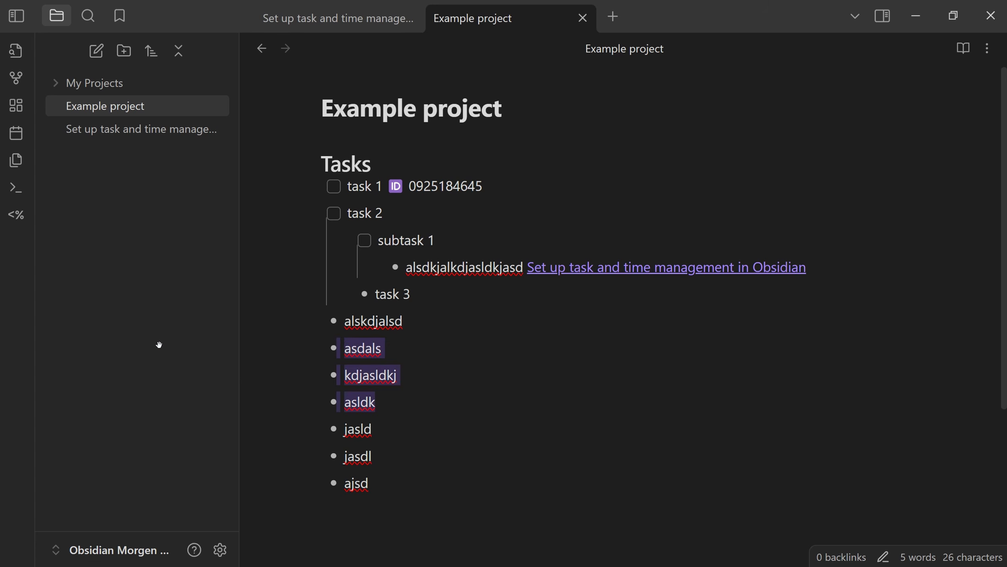
key("Tab")
left_click(430, 375)
key("Tab")
left_click_drag(460, 376, 294, 392)
key("Up")
key("Up")
key("Up")
key("Right")
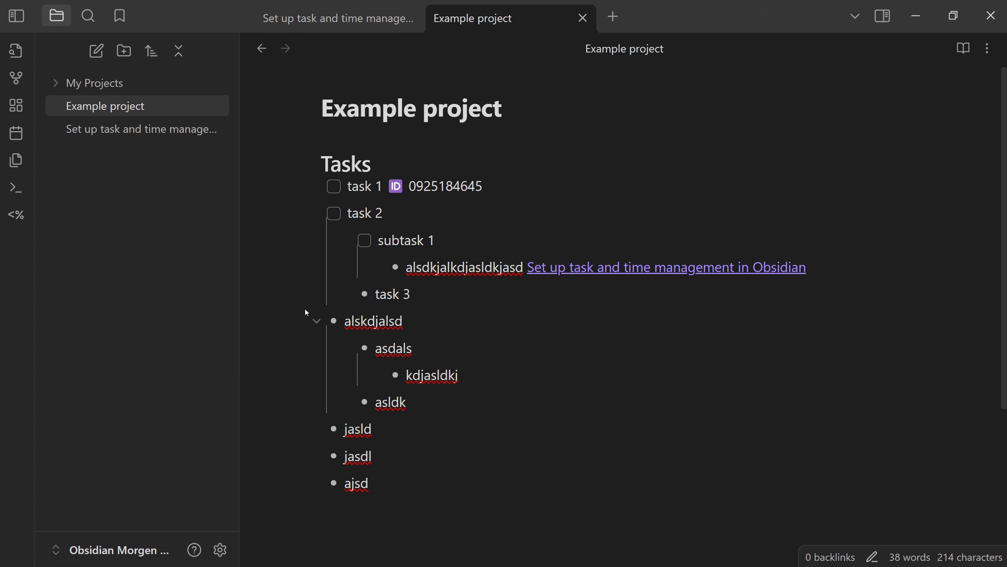
Step: Search the hotkeys for "fold" to look up the Outliner fold and unfold shortcuts, and return to the note
key("ctrl+comma")
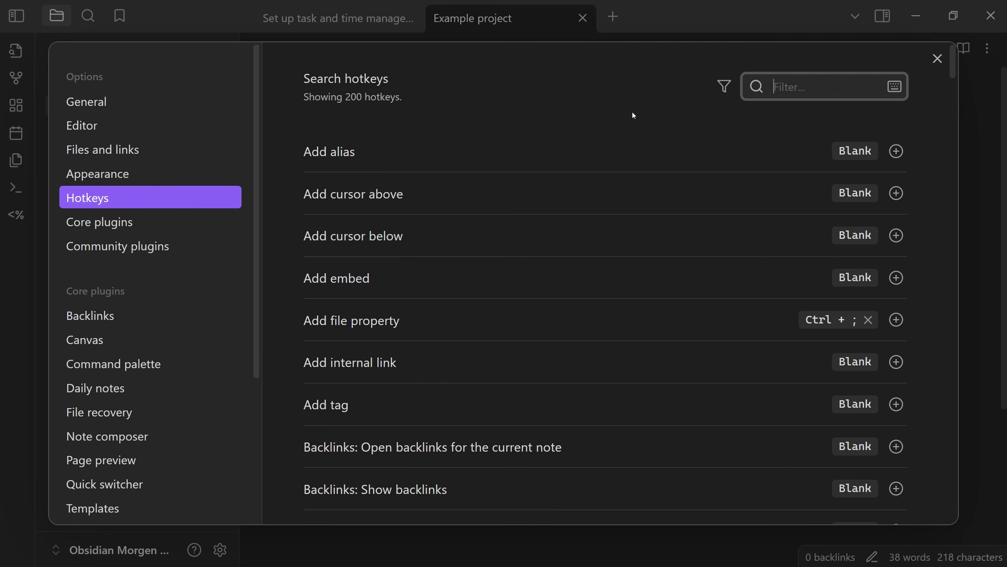
type("fold")
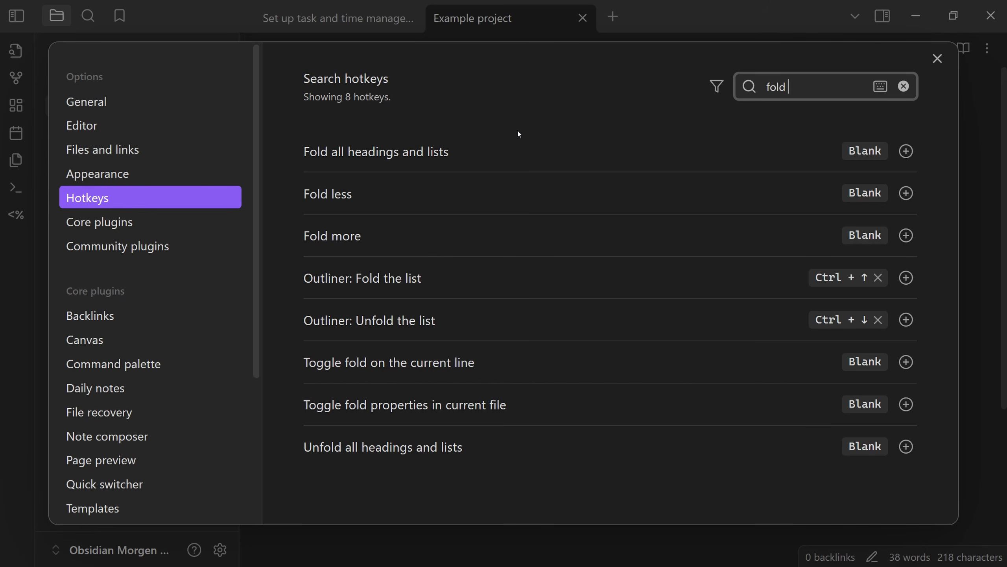
key("Escape")
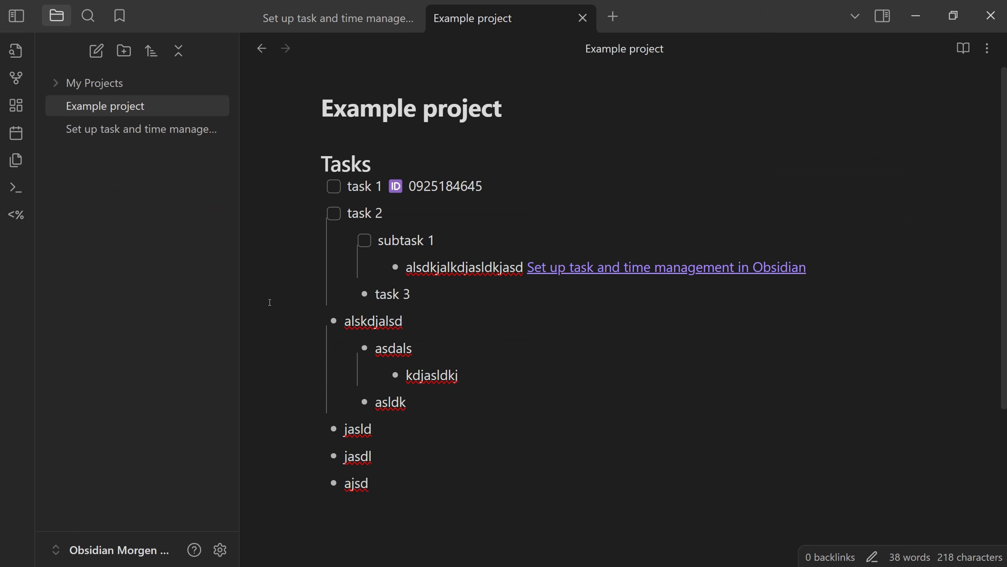
Step: Select the "alskdjalsd" list with its sub-bullets, clear the selection, and fold and unfold the list
left_click_drag(272, 398, 291, 323)
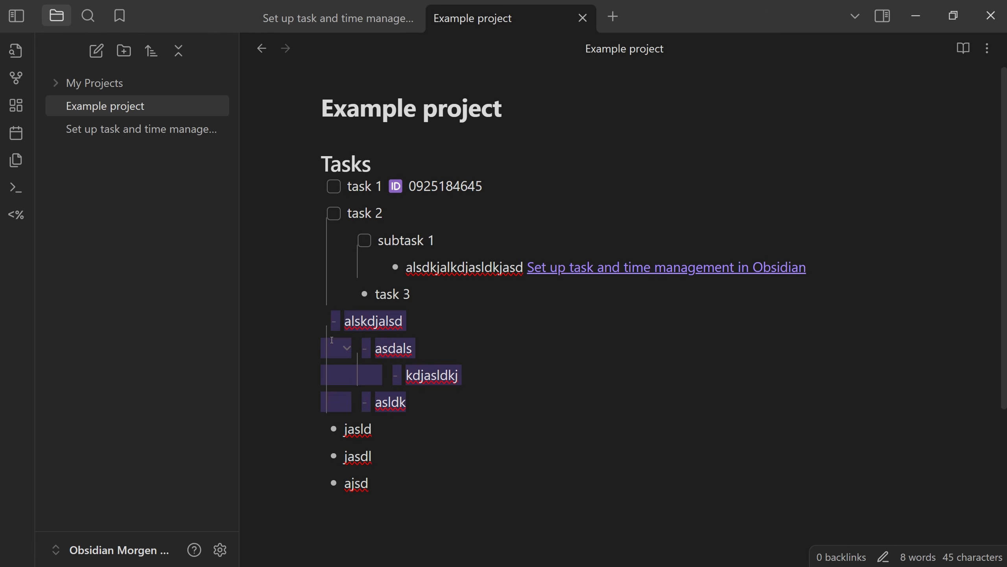
left_click(294, 316)
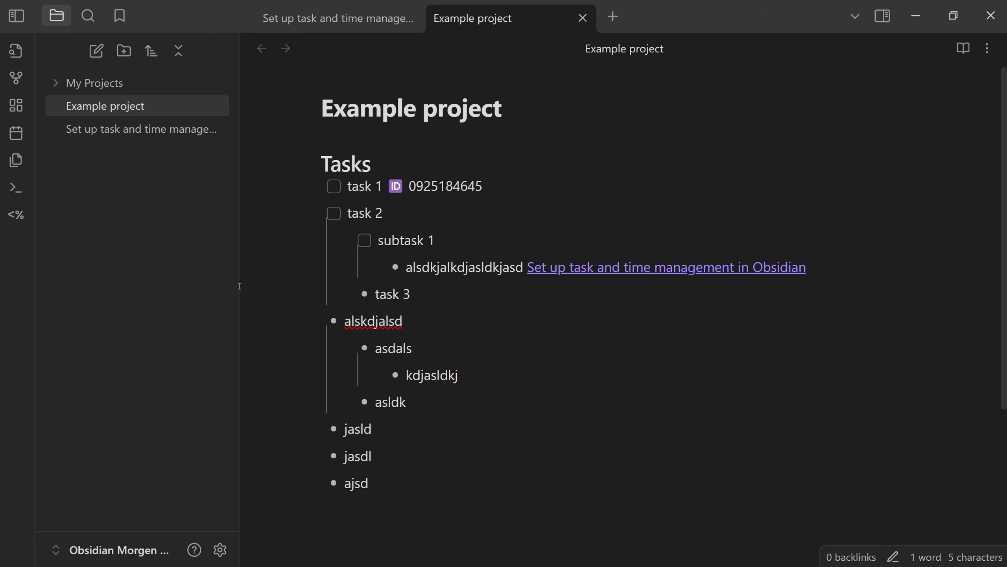
left_click(245, 325)
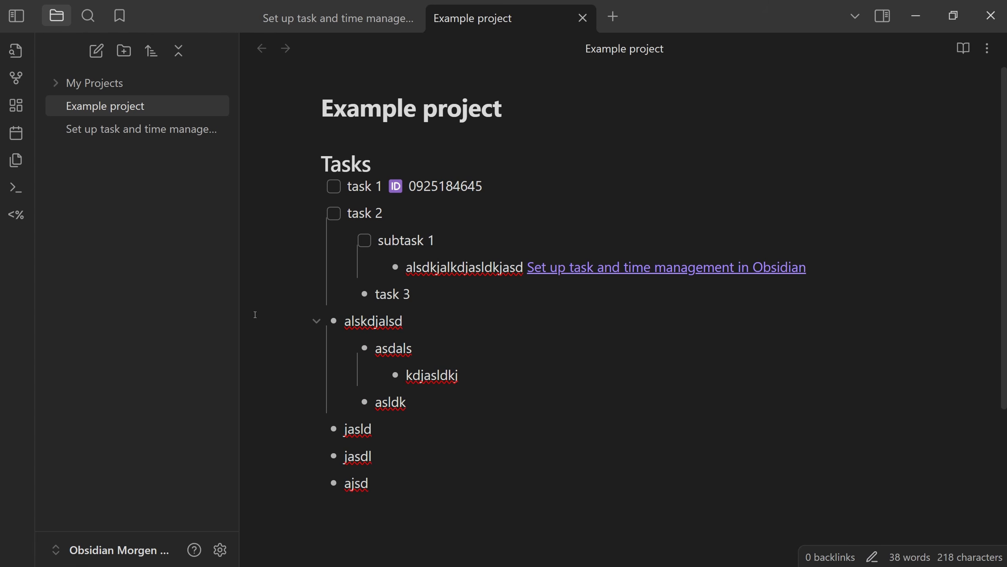
key("ctrl+Up")
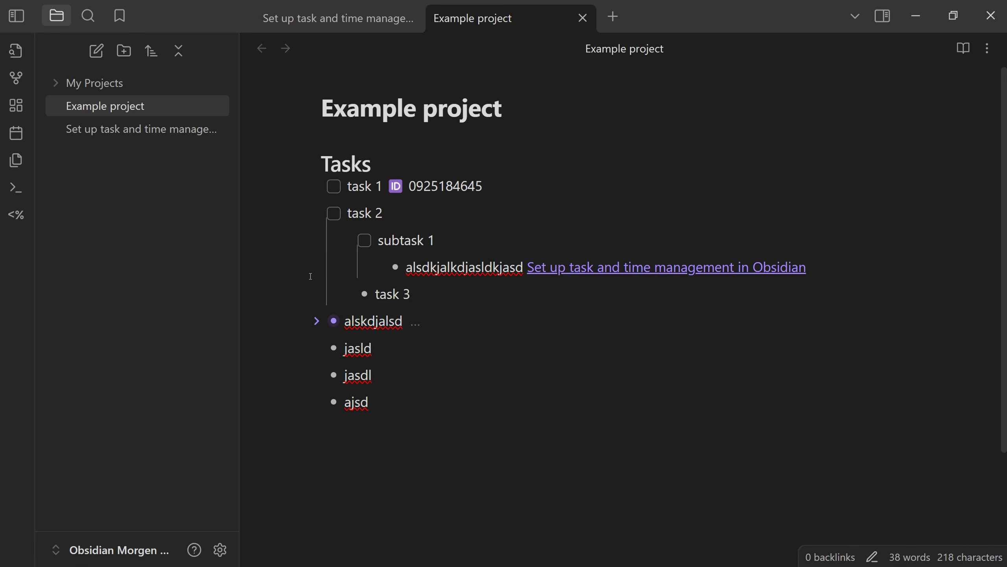
key("ctrl+Down")
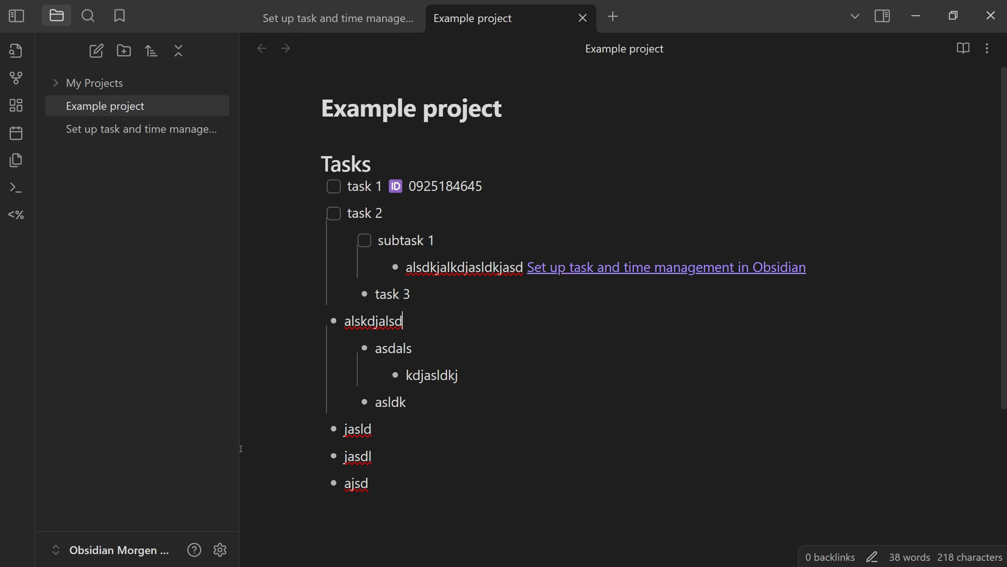
Step: Indent the bullets from "alskdjalsd" to "ajsd" one level under task 2 and add a generated ID to task 2
left_click_drag(377, 487, 142, 310)
key("Tab")
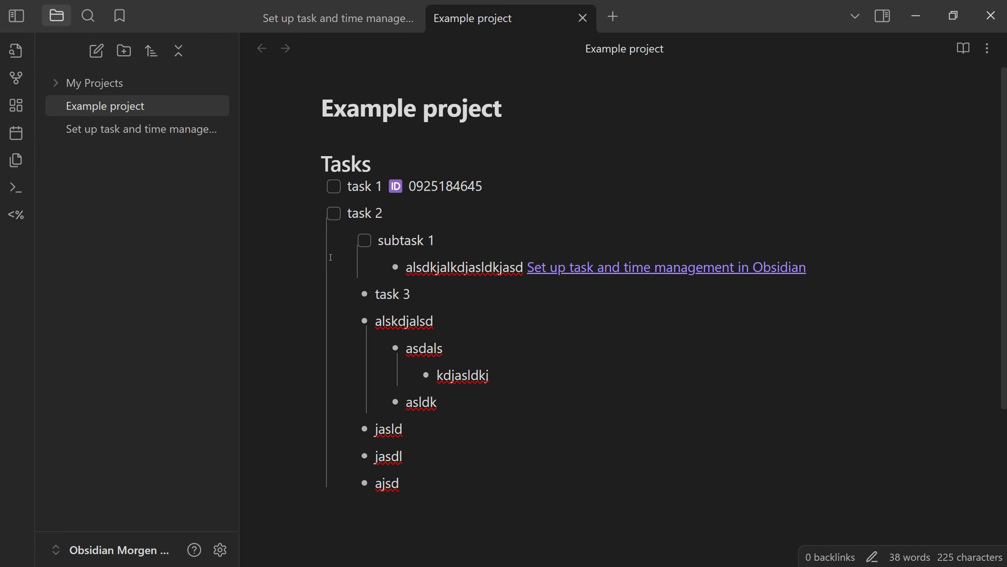
key("Up")
key("Up")
key("Up")
key("Up")
type("id")
key("Return")
key("Return")
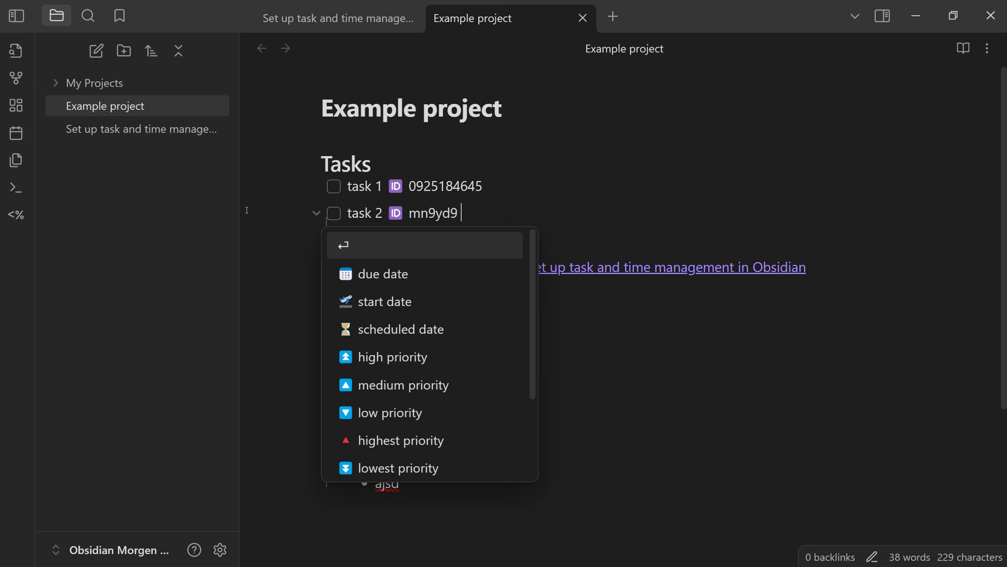
Step: Give task 2 a due date of Sunday, 2024-09-29
key("Down")
key("Return")
key("Down")
key("Down")
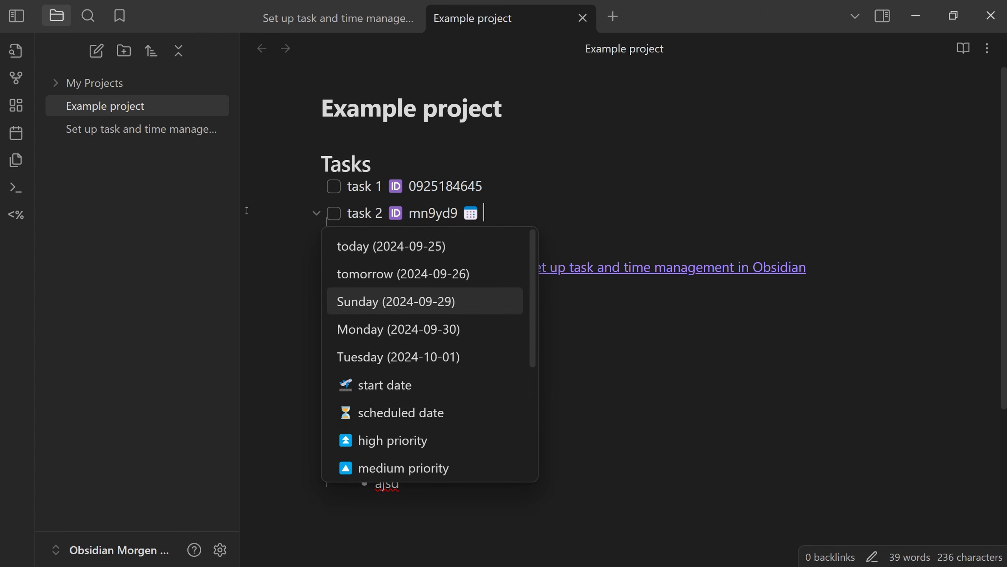
key("Return")
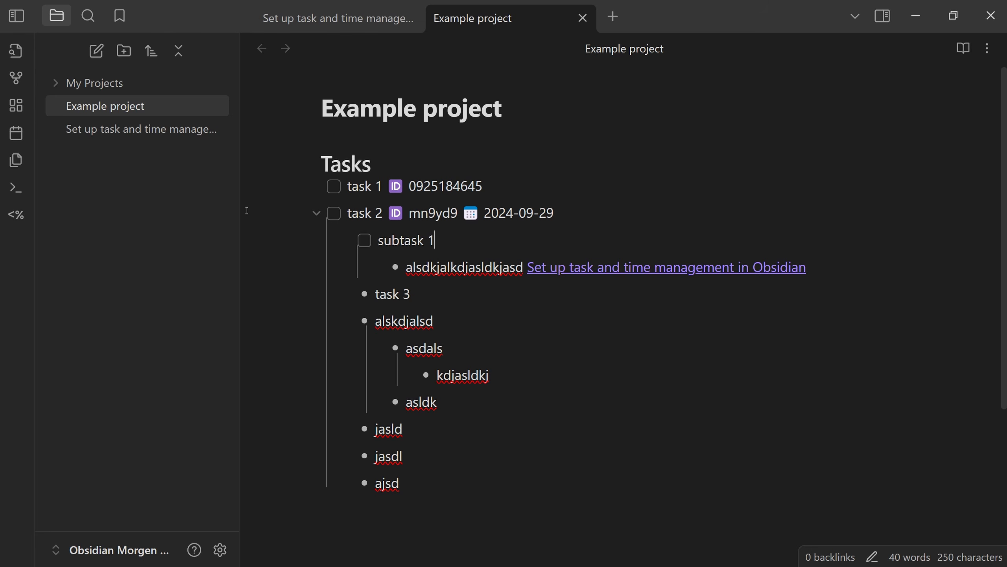
Step: Highlight the due date on task 2 and the subtask 1 text beneath it
key("Up")
left_click_drag(462, 215, 560, 214)
left_click(560, 215)
left_click(437, 238)
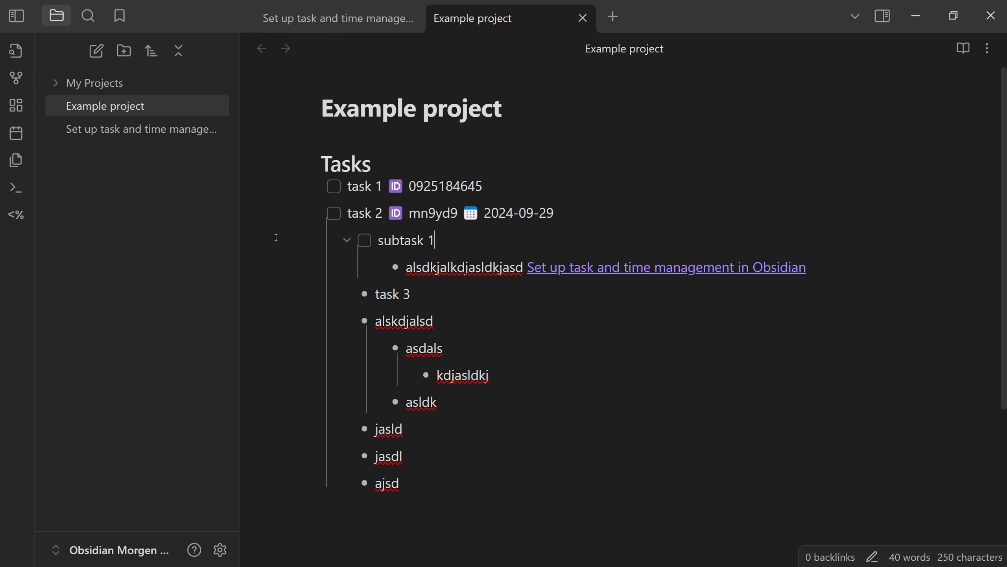
key("ctrl+shift+Left")
key("ctrl+shift+Left")
key("Right")
left_click(376, 194)
key("Down")
key("Down")
left_click_drag(436, 240, 207, 242)
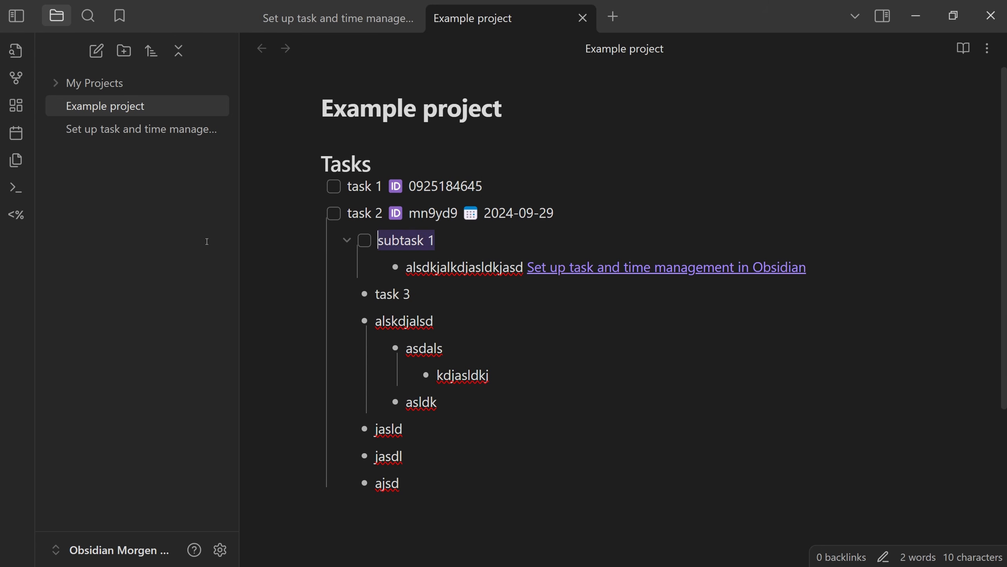
Step: Add checkbox items "subtask 2" and "subtask 3" under task 2 at the same level as subtask 1
key("Right")
key("Return")
key("Escape")
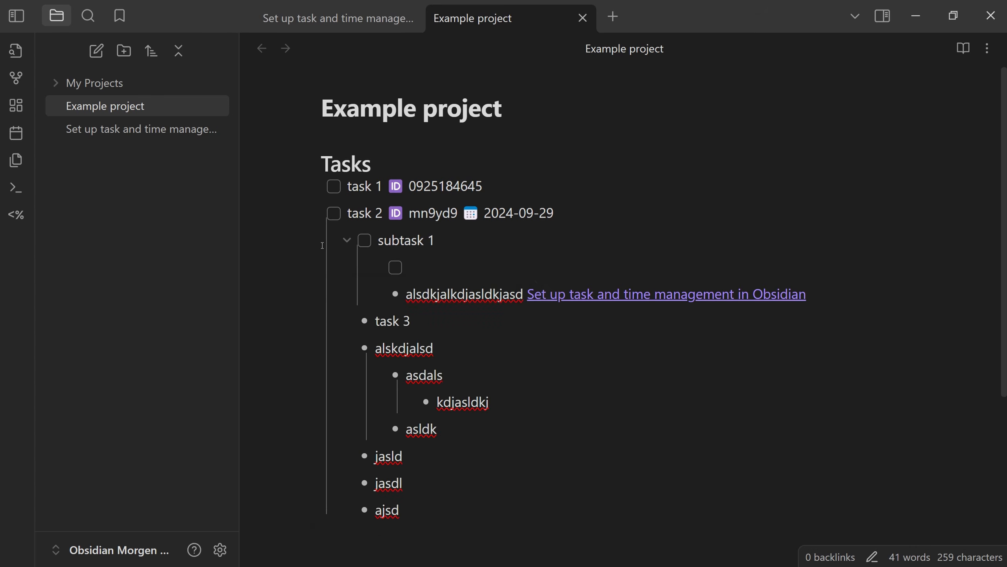
key("shift+Tab")
type("sub")
type("task 2")
key("Return")
type("subtask 3")
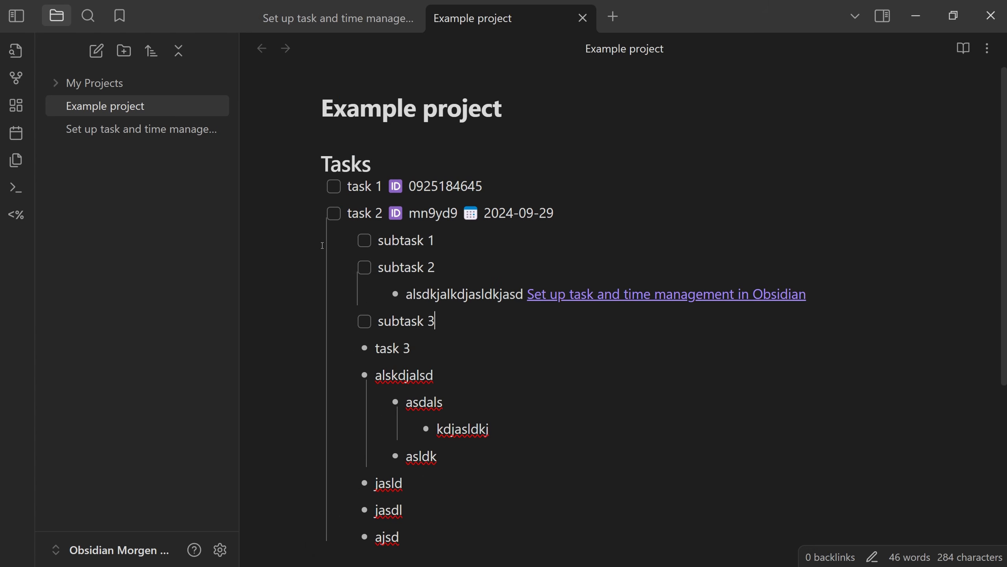
Step: Highlight the lines from subtask 2 to subtask 3 and the whole task 2 line, clearing each selection
left_click_drag(265, 262, 266, 321)
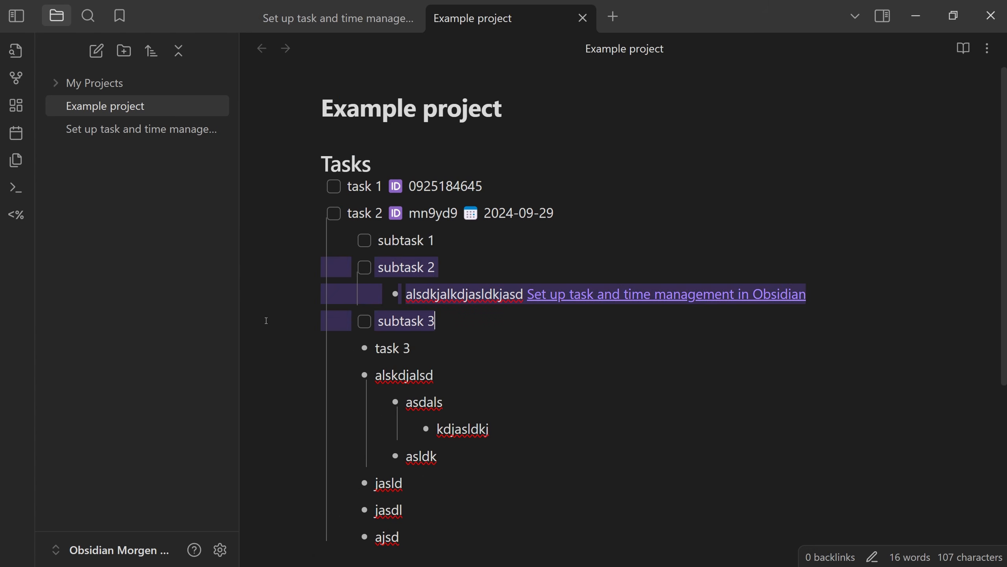
left_click(269, 251)
left_click_drag(271, 250, 294, 244)
left_click(301, 243)
left_click(254, 221)
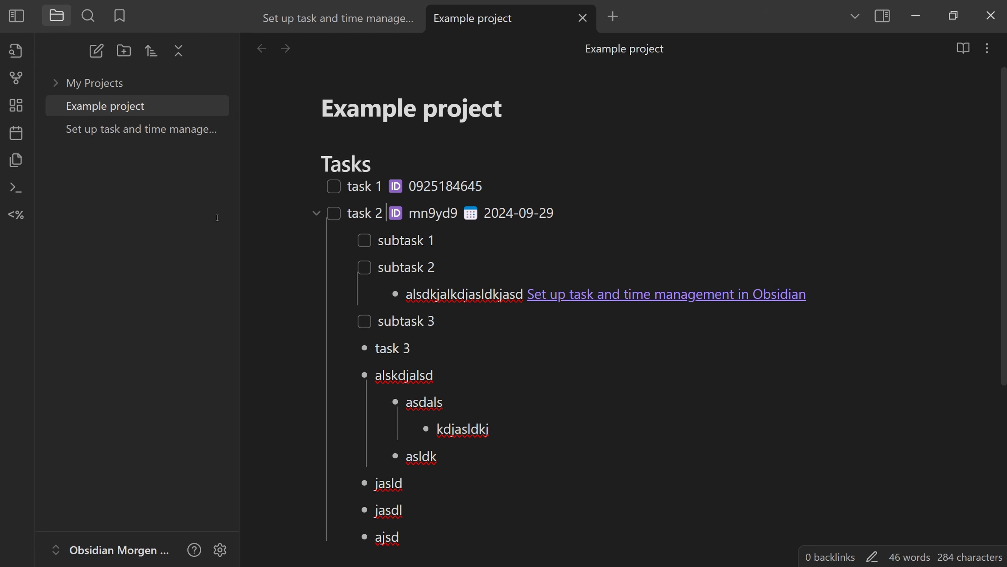
key("shift+End")
key("End")
key("shift+Home")
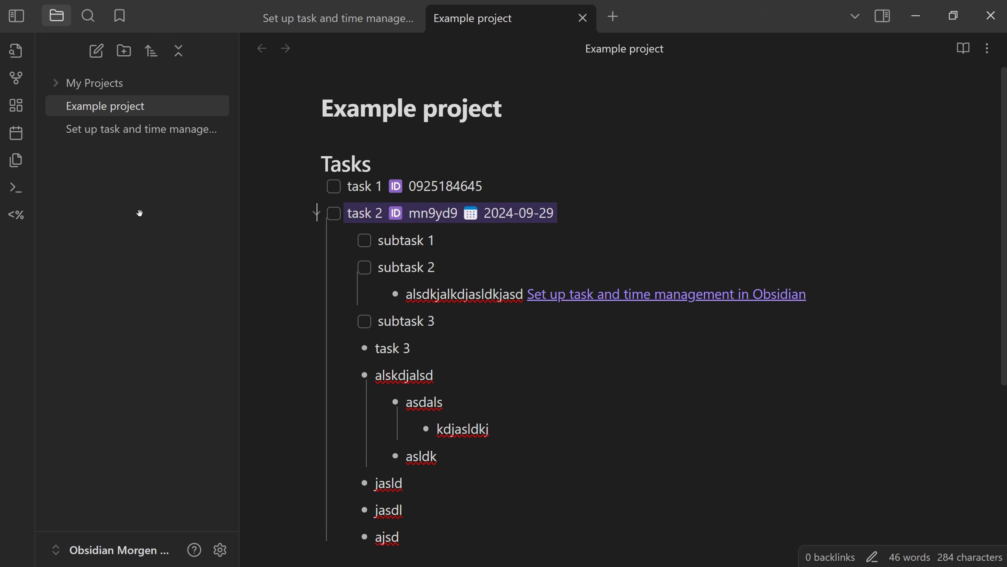
left_click(247, 241)
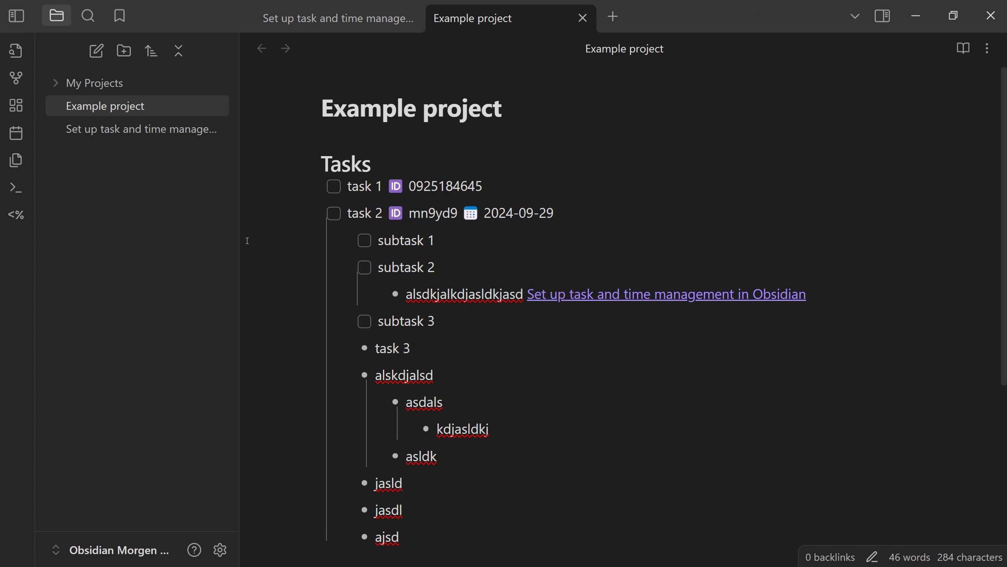
Step: Switch to Morgen and open the scheduled task 2 in Obsidian, clearing the selection in its note
key("alt+Tab")
key("alt+Tab")
key("alt+Tab")
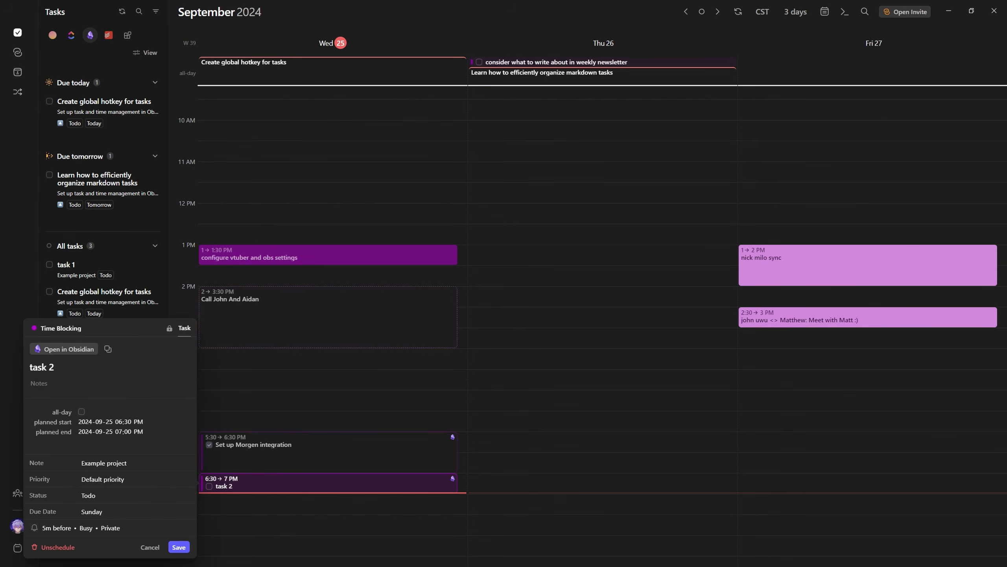
left_click(64, 349)
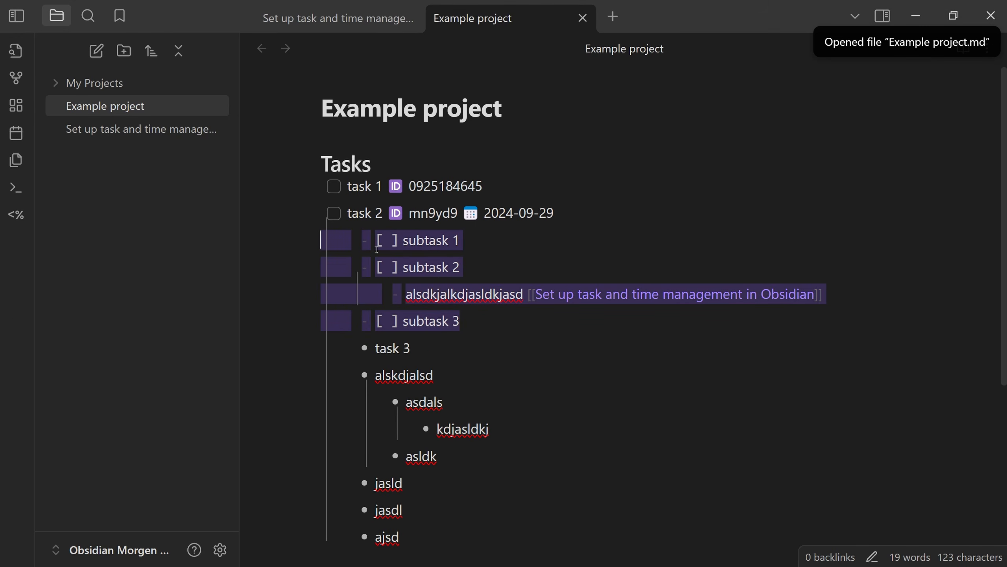
left_click(447, 243)
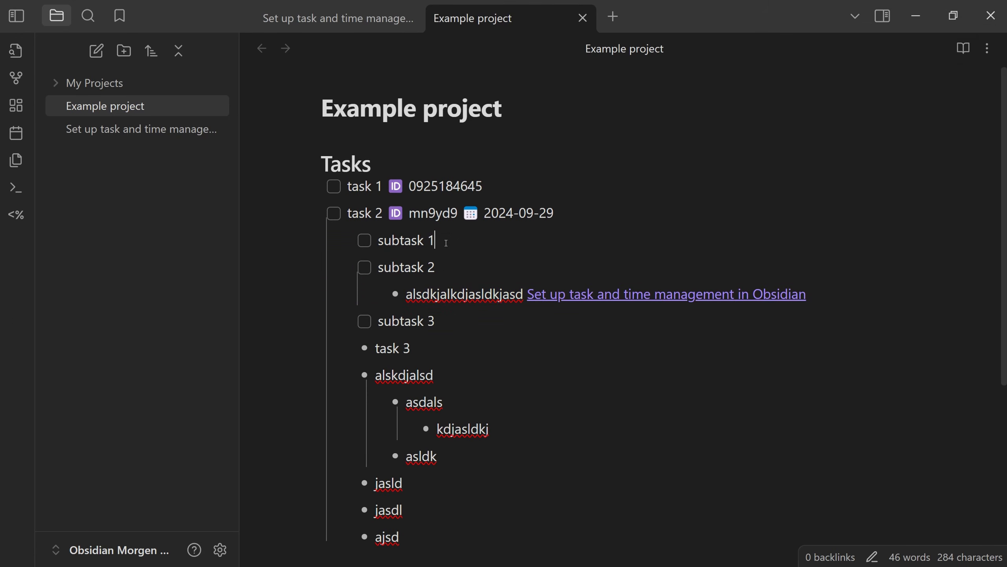
Step: Look over the nested list under task 2 and highlight the lines from task 1 to subtask 1
scroll(430, 240, "down", 3)
scroll(396, 230, "up", 1)
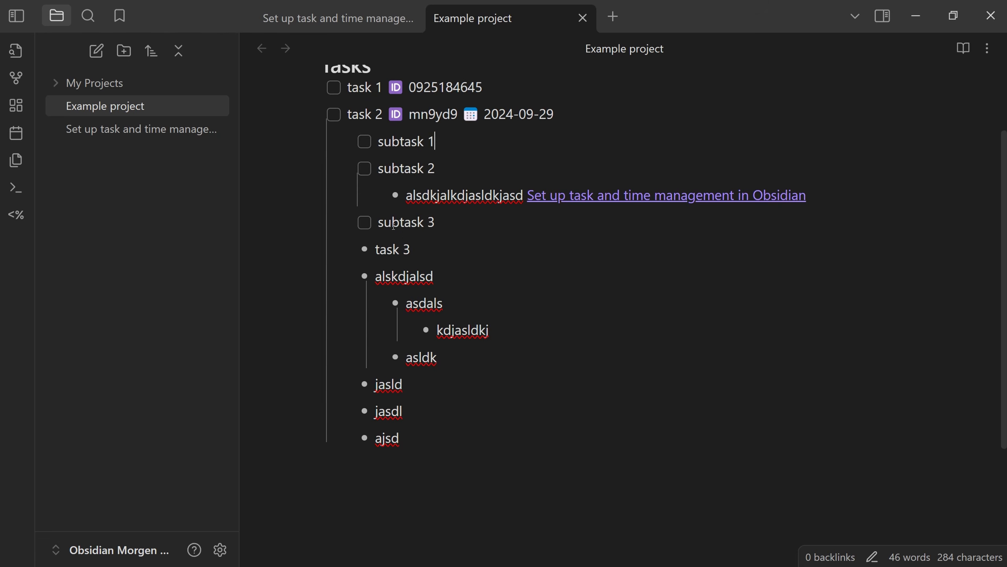
scroll(394, 226, "up", 3)
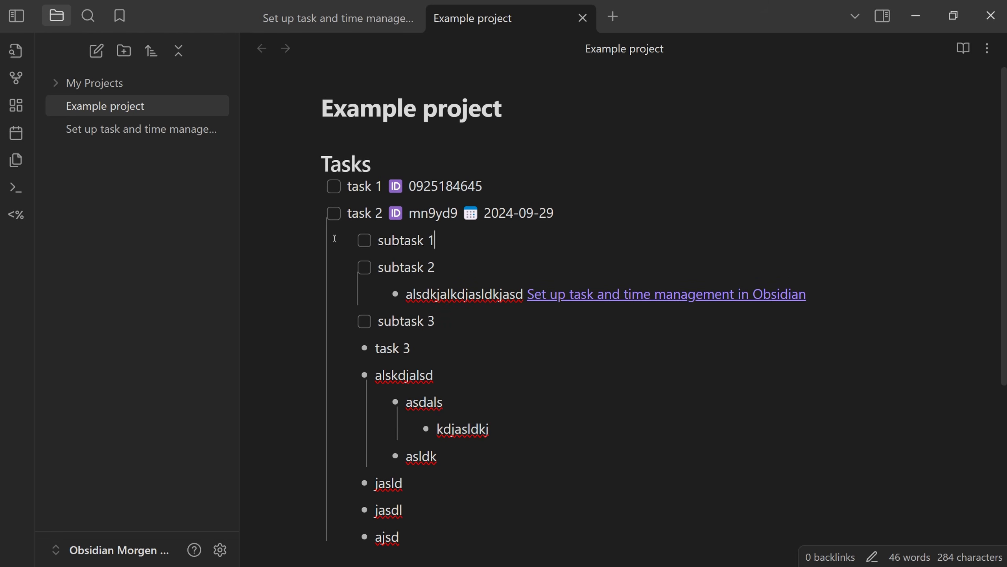
key("shift+Up")
key("shift+Up")
key("shift+Home")
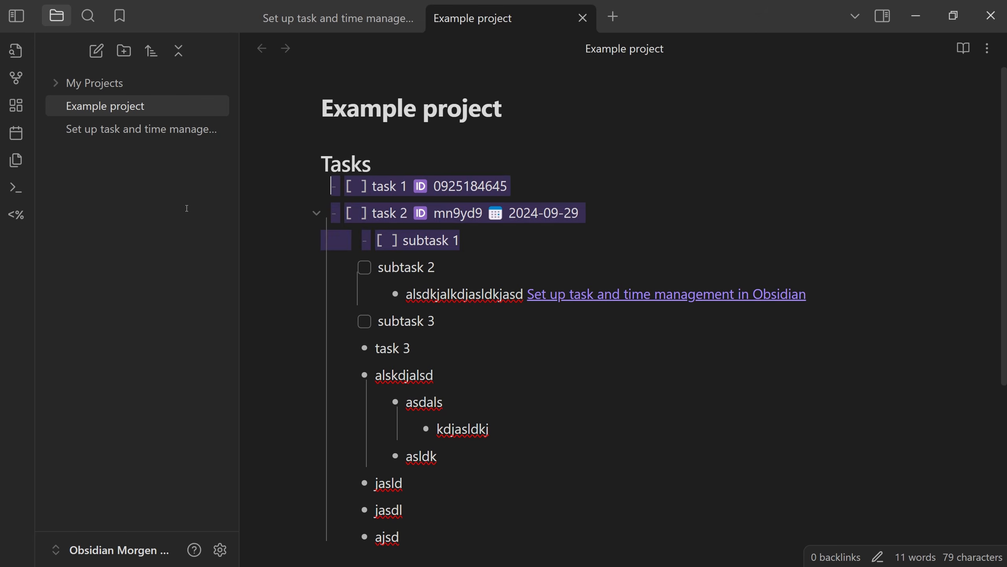
key("shift+Home")
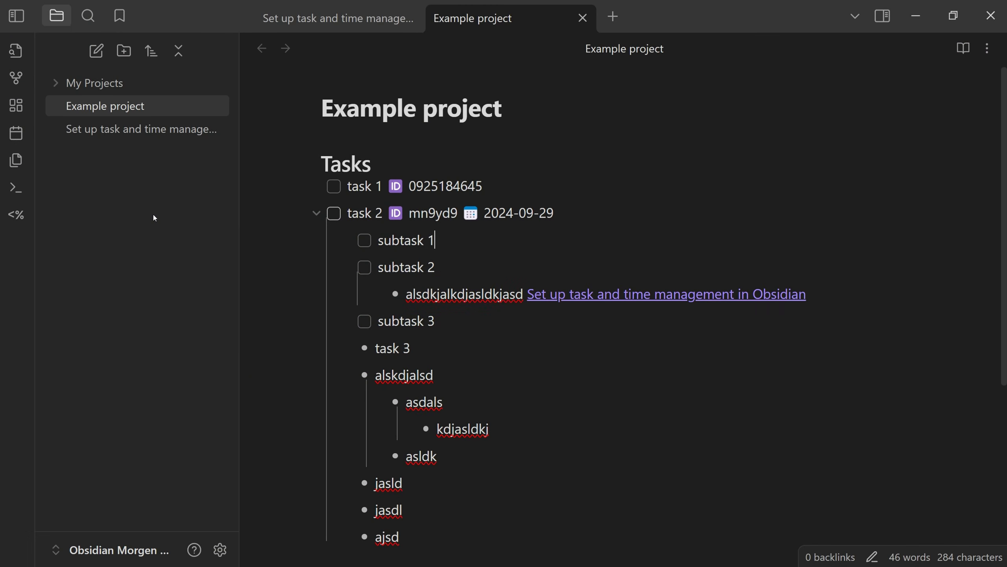
Step: Toggle the checkbox of task 2, undo the change, and highlight the subtask 1 text
left_click(334, 214)
key("ctrl+z")
scroll(339, 256, "down", 1)
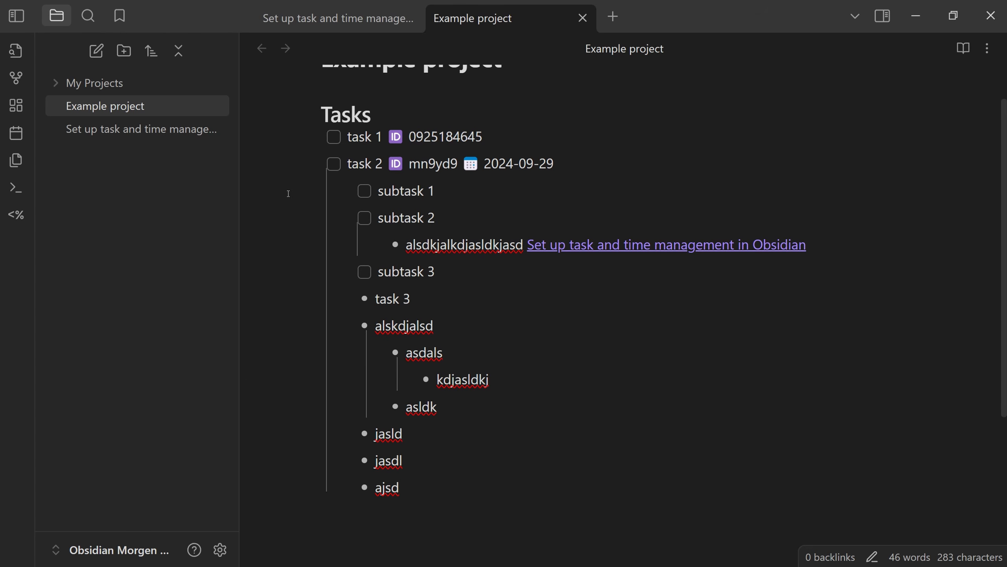
left_click_drag(436, 192, 376, 192)
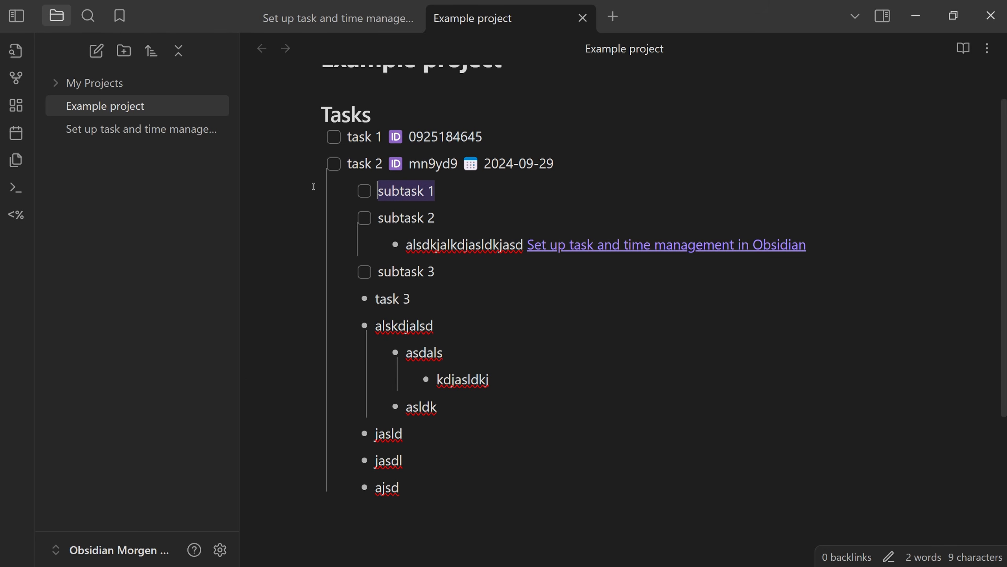
key("Right")
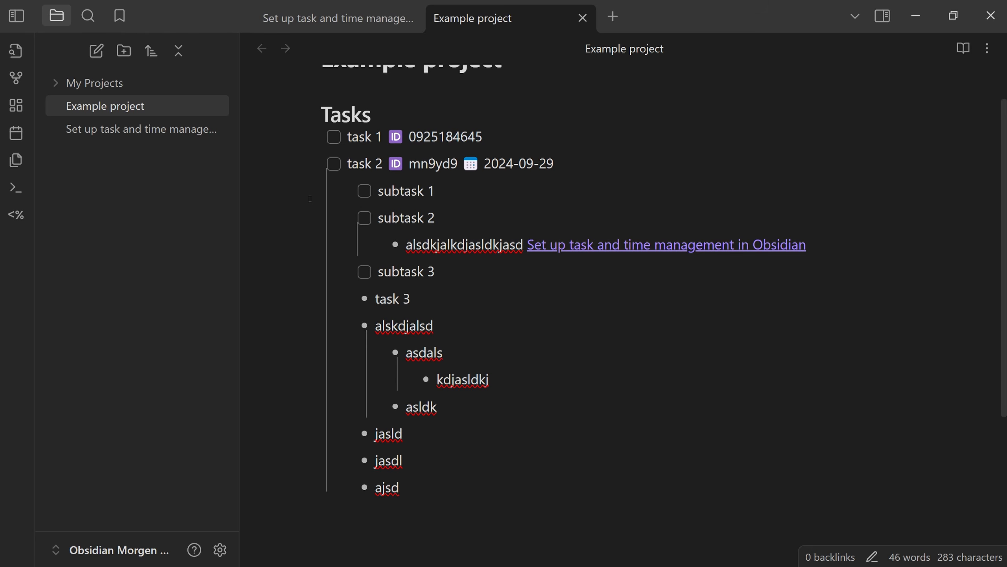
Step: Search the community plugins for "multi state"
scroll(310, 199, "down", 1)
key("ctrl+comma")
left_click(238, 247)
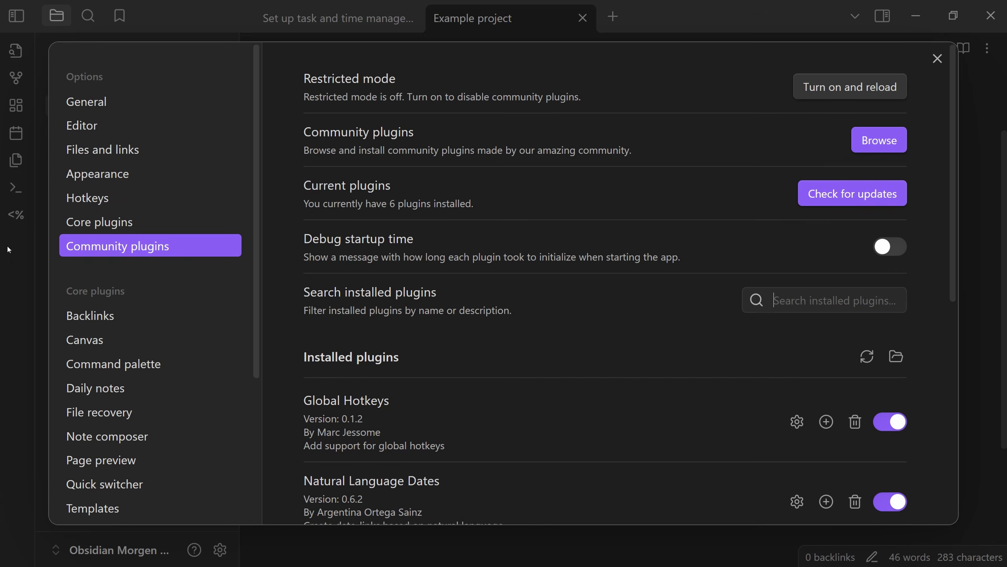
left_click(879, 140)
type("multi")
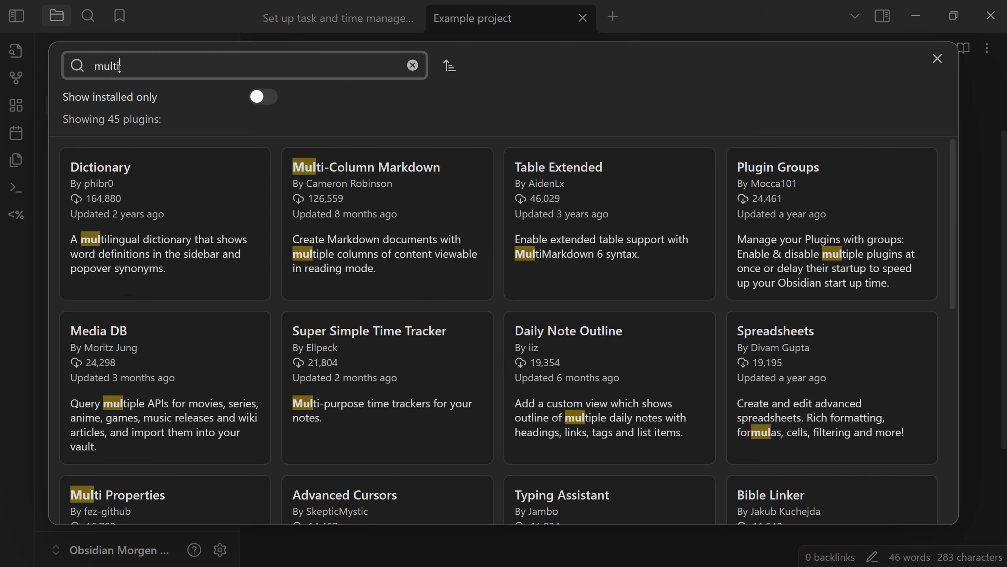
type(" state")
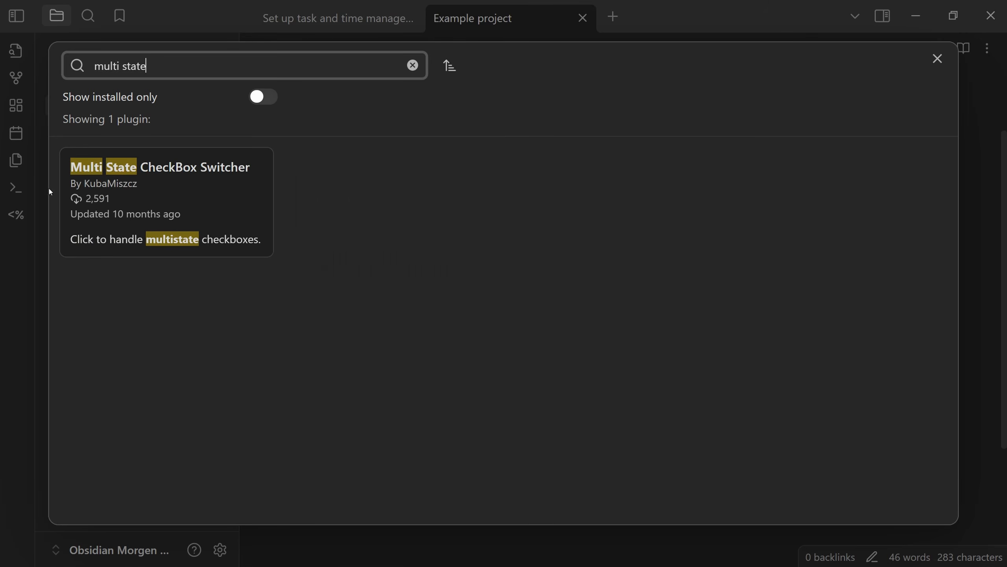
Step: Install and enable the Multi State CheckBox Switcher plugin and open its options
left_click(197, 189)
left_click(369, 294)
left_click(368, 294)
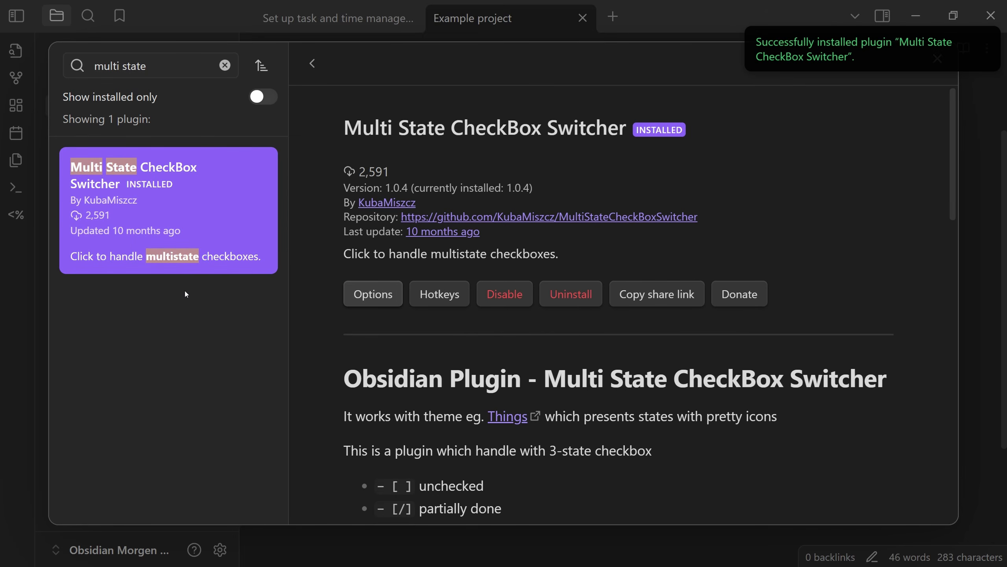
Step: Set additional states #0 to #4 of the checkbox switcher to blank, "/", "?", "-" and "x" respectively
scroll(757, 189, "down", 3)
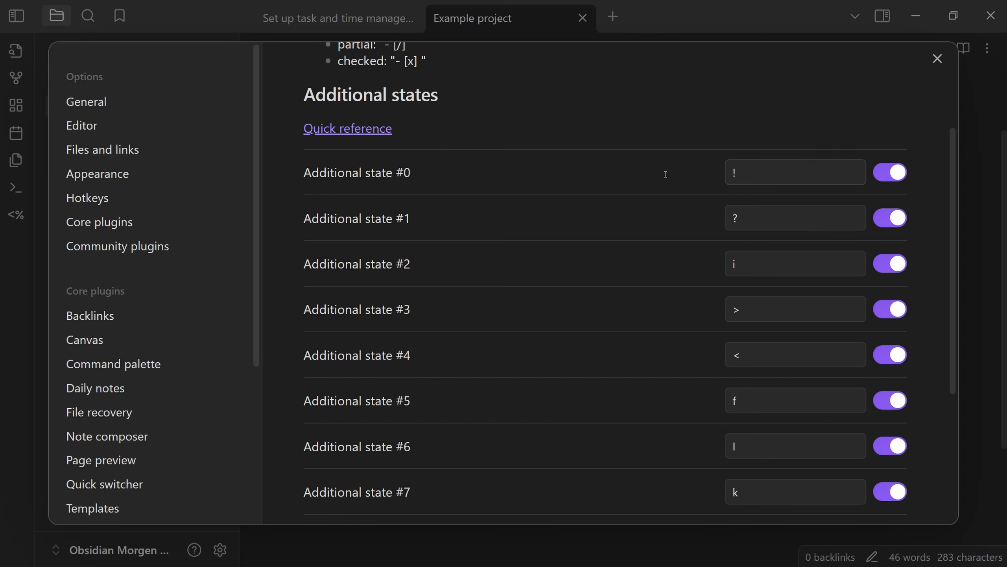
key("Tab")
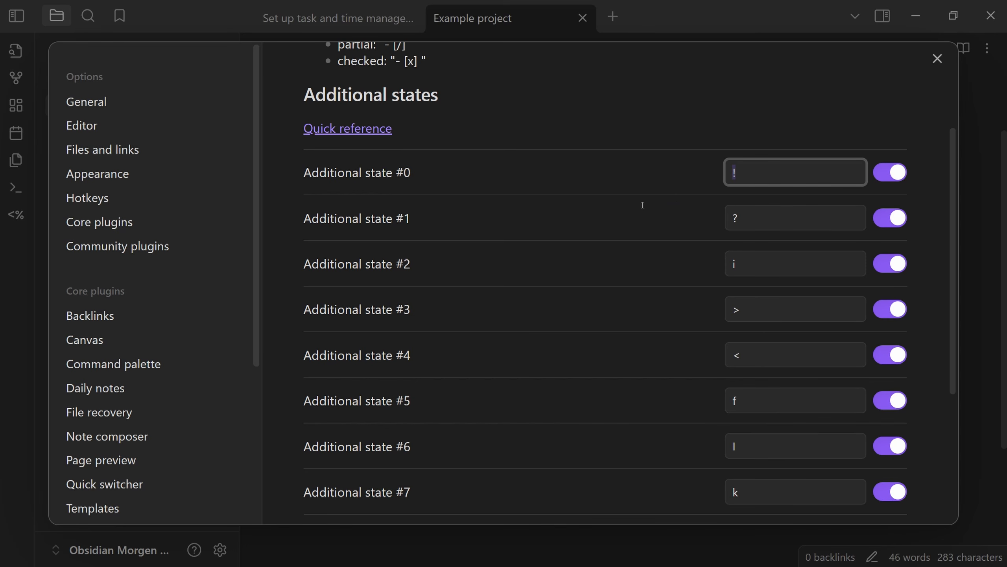
key("BackSpace")
scroll(631, 191, "down", 1)
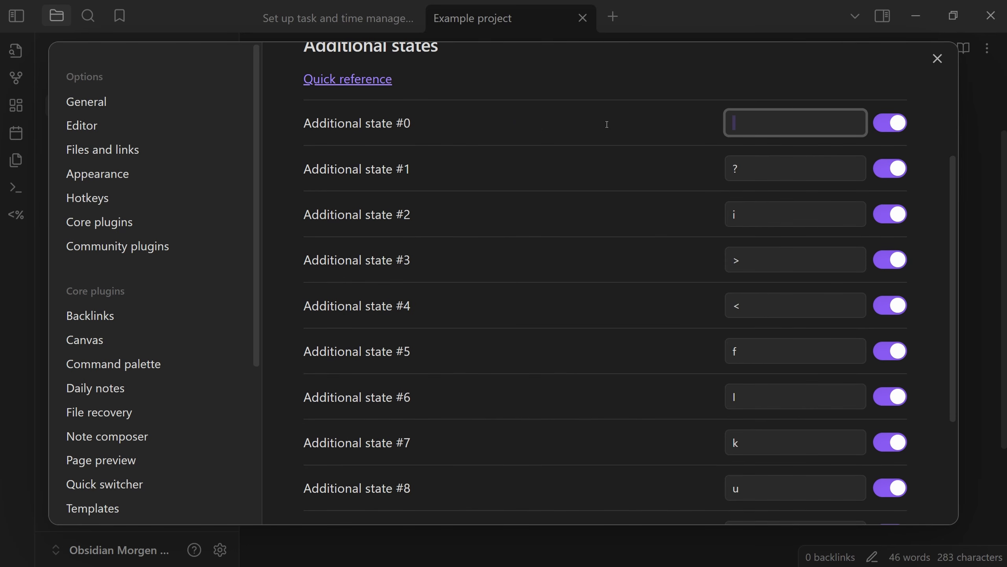
key("Tab")
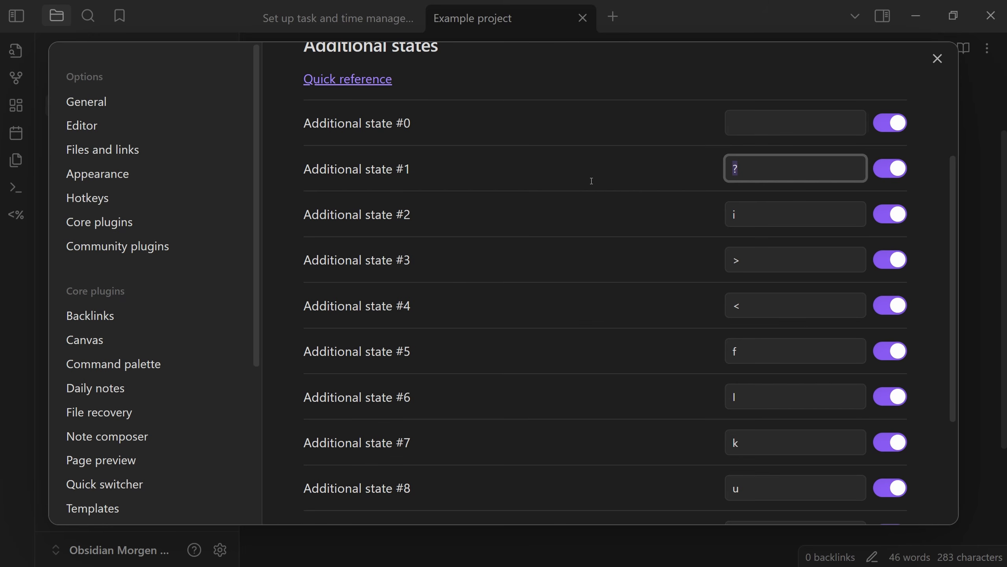
type("/")
key("Tab")
key("BackSpace")
type("?")
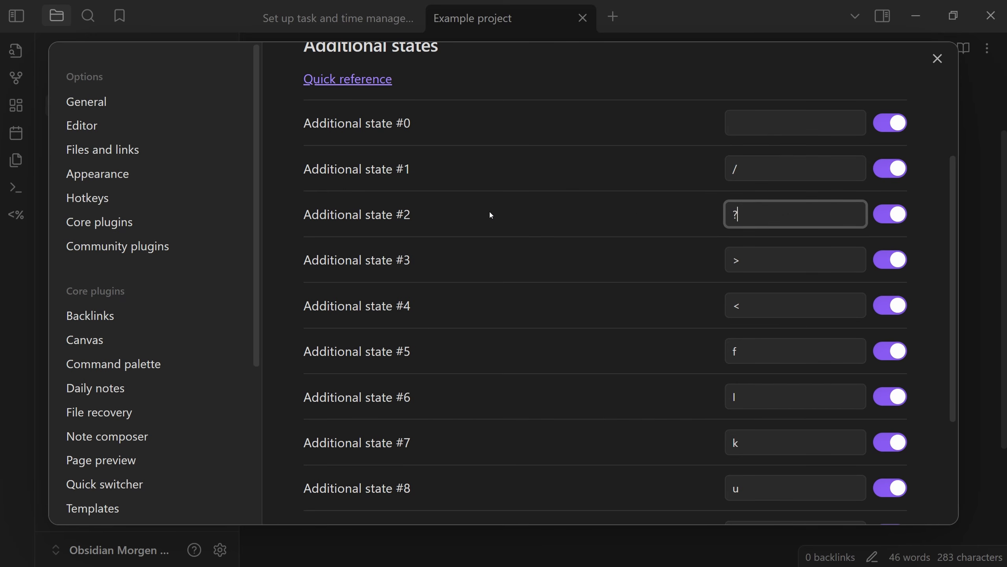
key("Tab")
type("-")
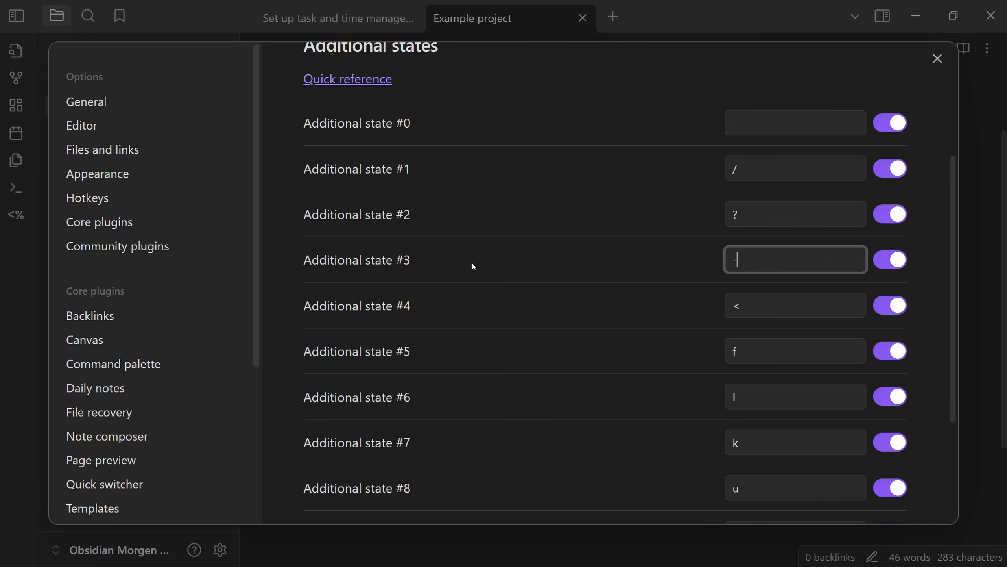
key("Tab")
type("x")
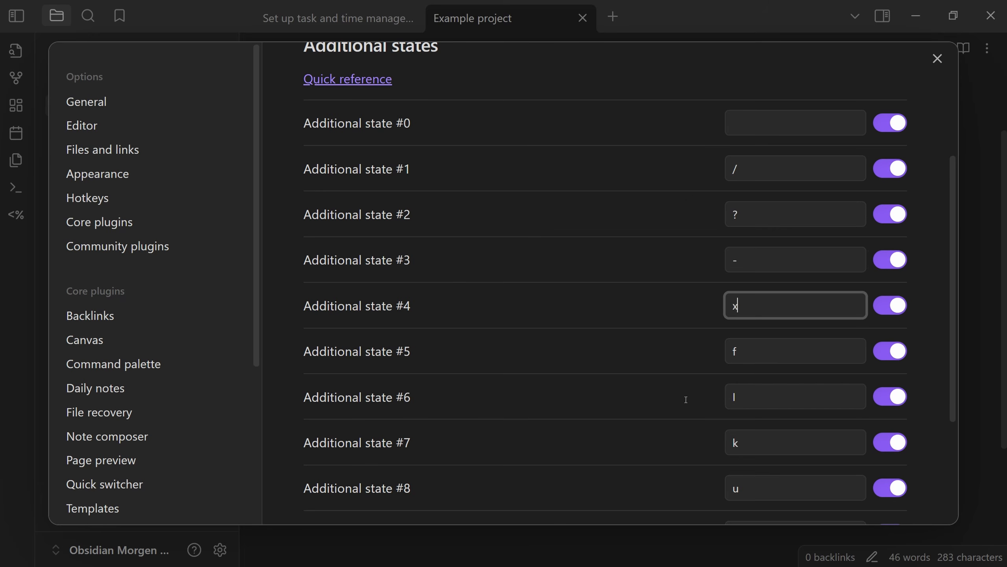
Step: Turn off additional states #5, #6 and #7 and close the settings
scroll(678, 352, "down", 1)
scroll(698, 264, "up", 3)
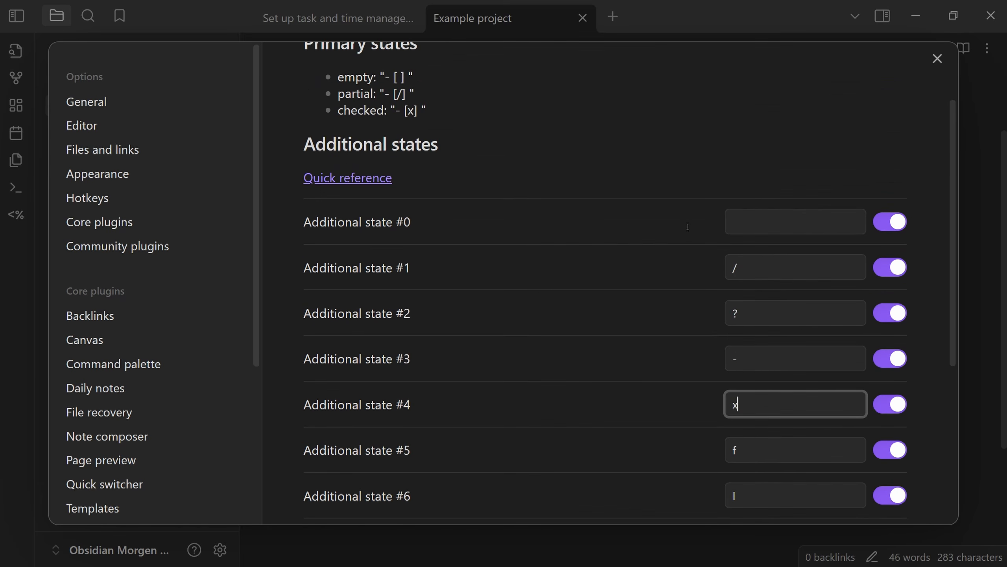
scroll(698, 246, "down", 2)
left_click(716, 352)
scroll(715, 349, "down", 2)
left_click(712, 298)
left_click(713, 352)
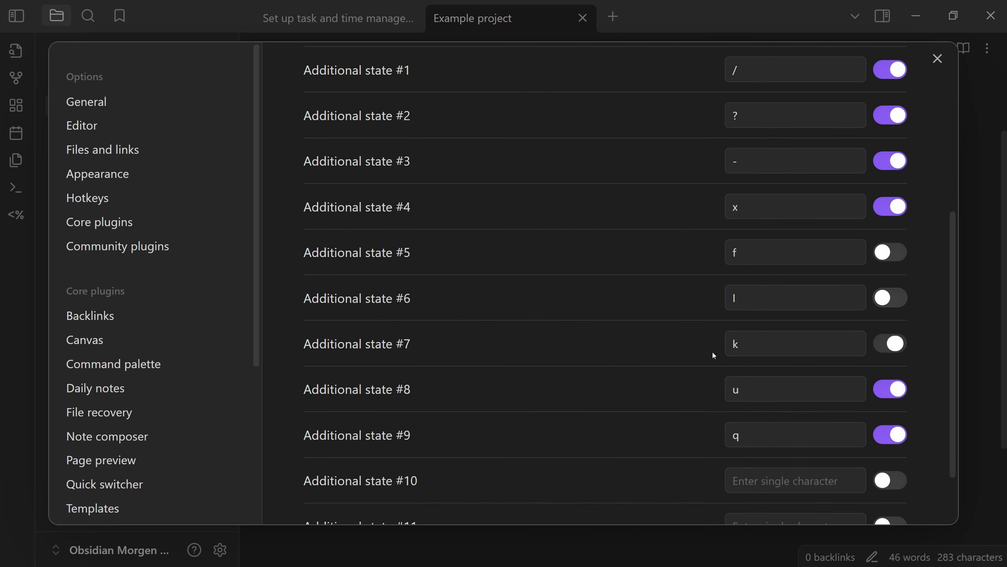
key("Escape")
scroll(341, 282, "up", 3)
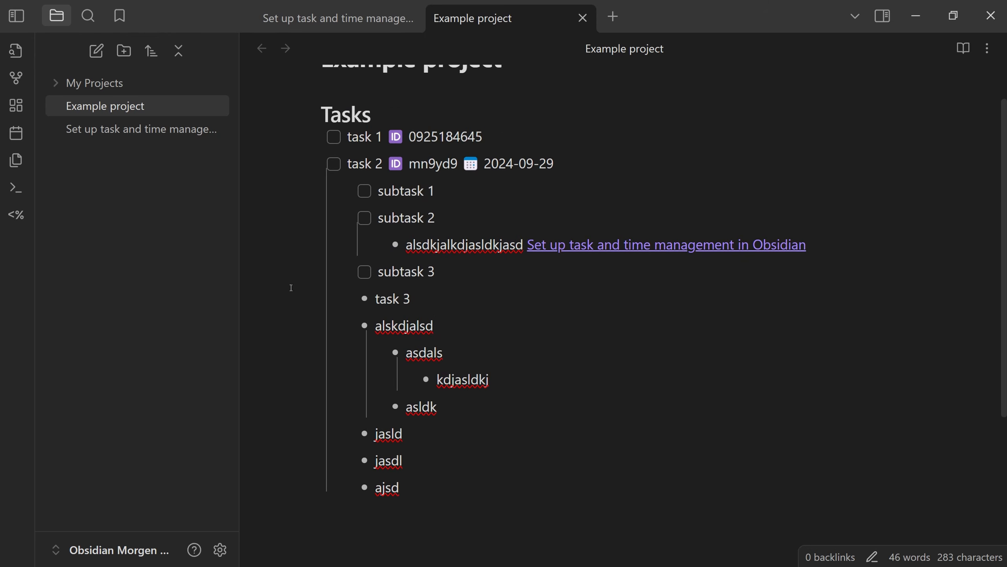
Step: Assign the hotkey Ctrl+Alt+0 to the Multi State CheckBox Switcher command "Toggle Additional states" and try it on subtask 1
key("ctrl+comma")
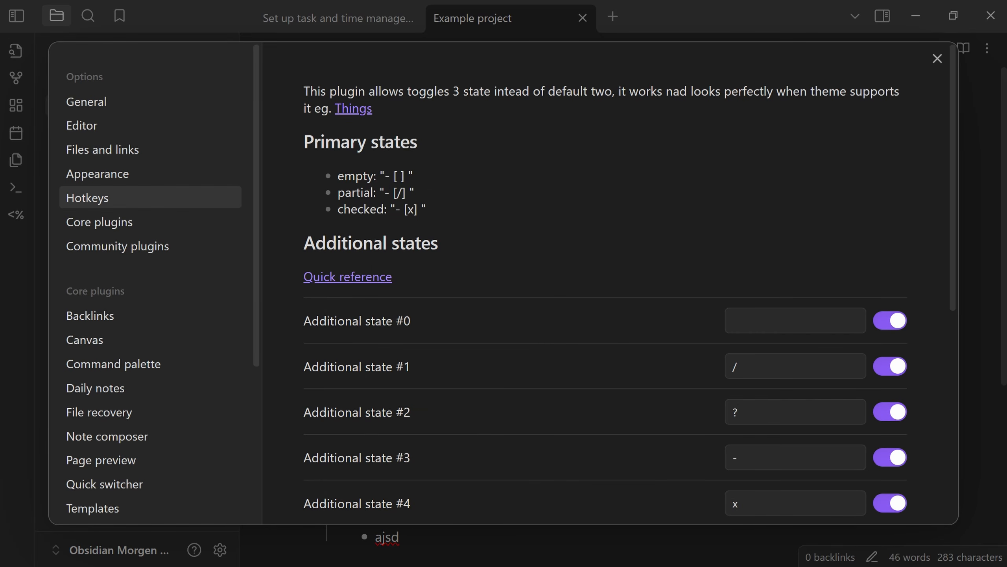
left_click(149, 197)
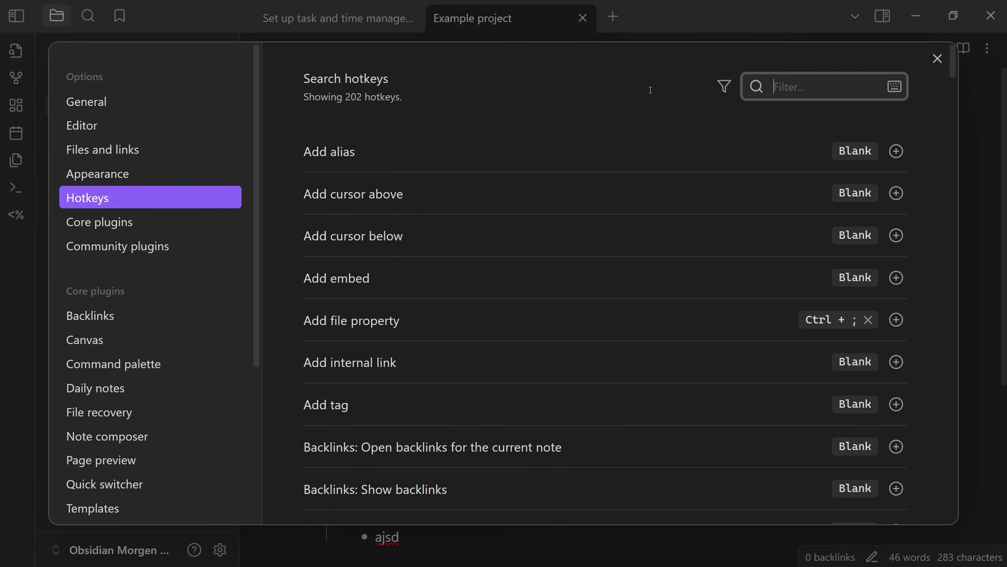
type("multi")
left_click(906, 193)
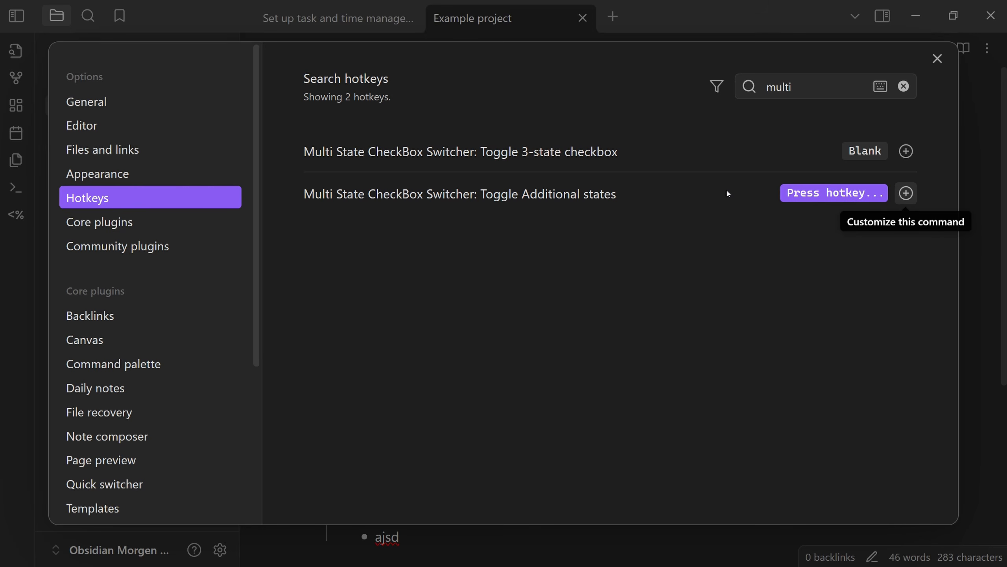
key("ctrl+alt+0")
key("Escape")
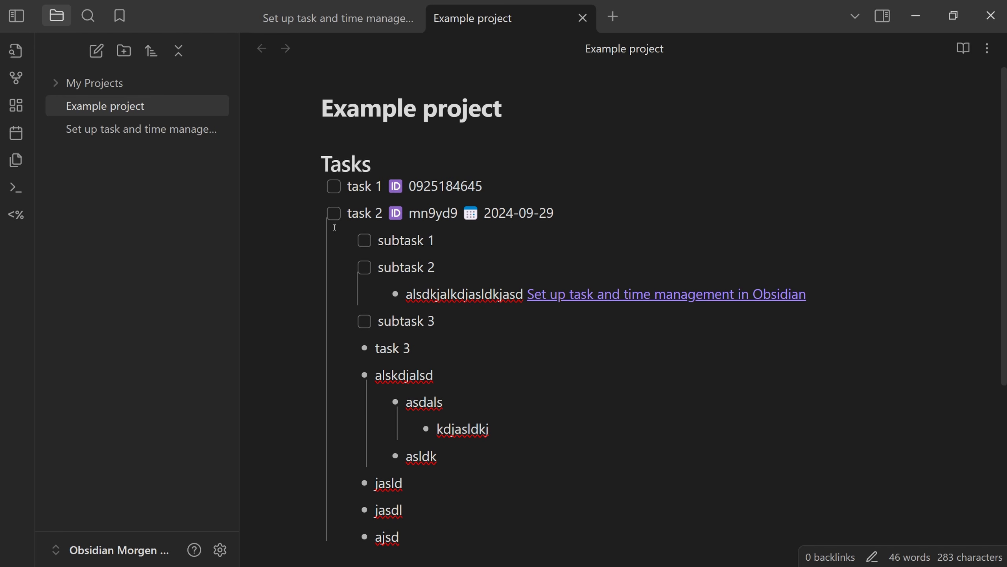
key("ctrl+alt+0")
key("ctrl+z")
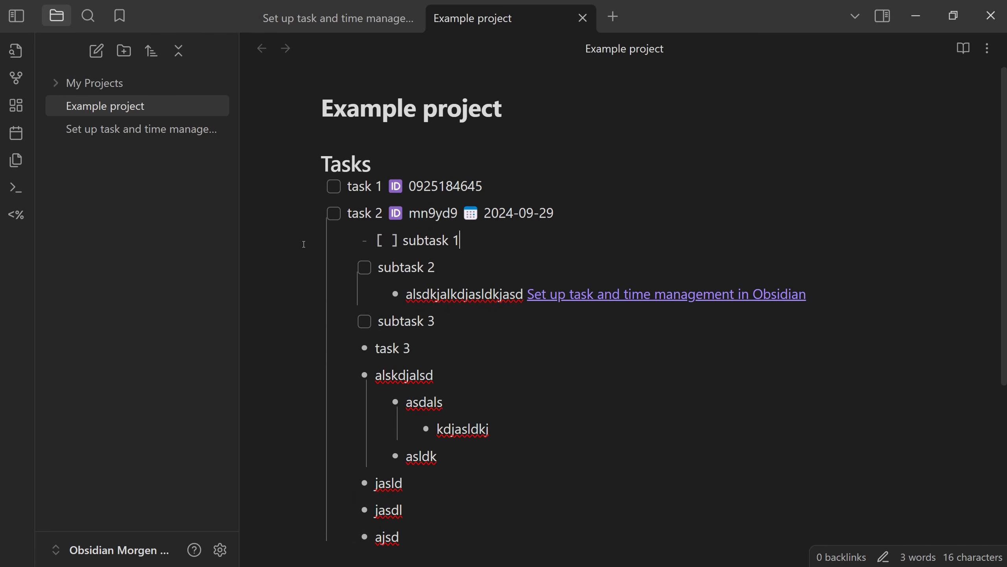
Step: Install and apply the community theme Minimal and close the settings
key("ctrl+comma")
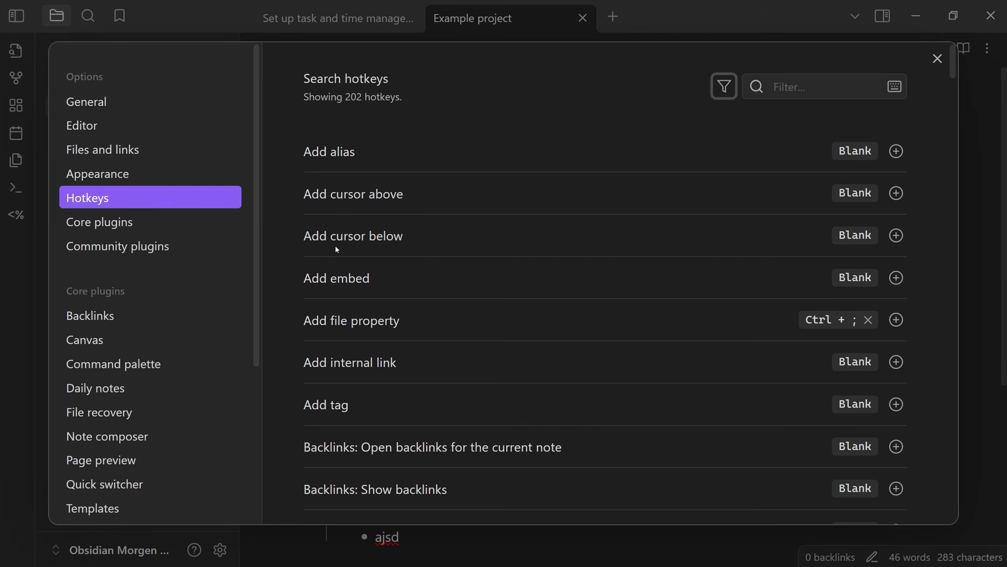
left_click(98, 173)
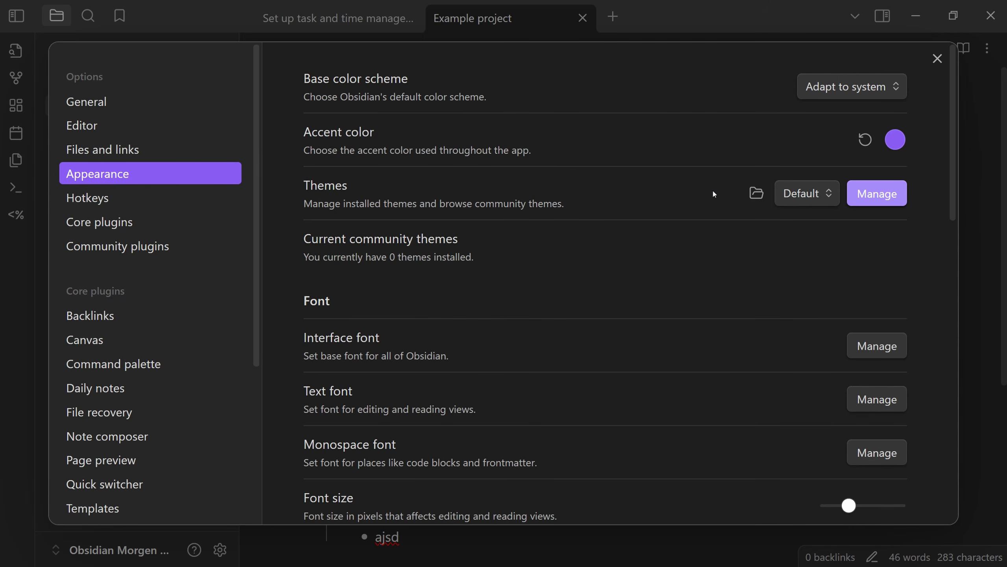
left_click(876, 193)
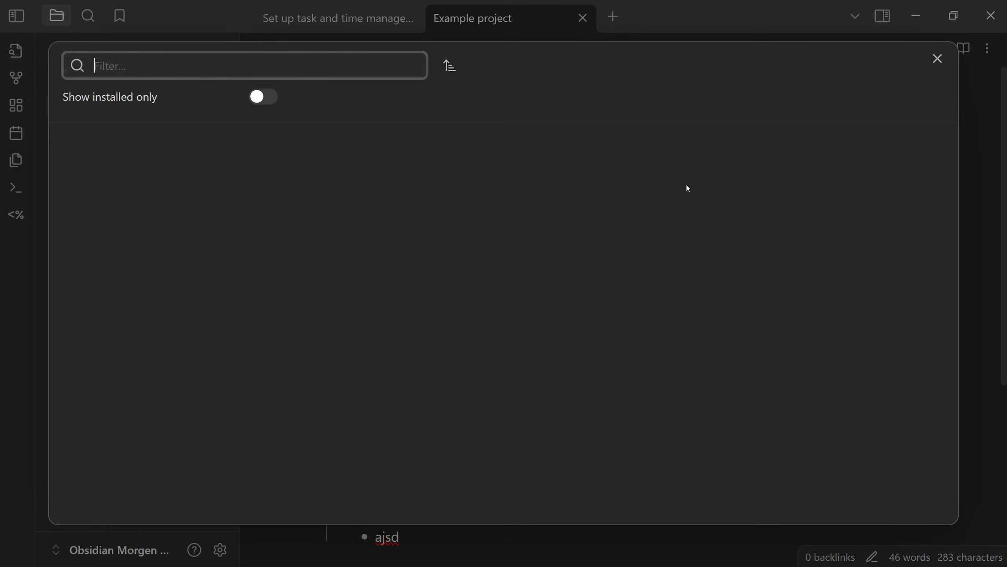
left_click(386, 230)
left_click(387, 255)
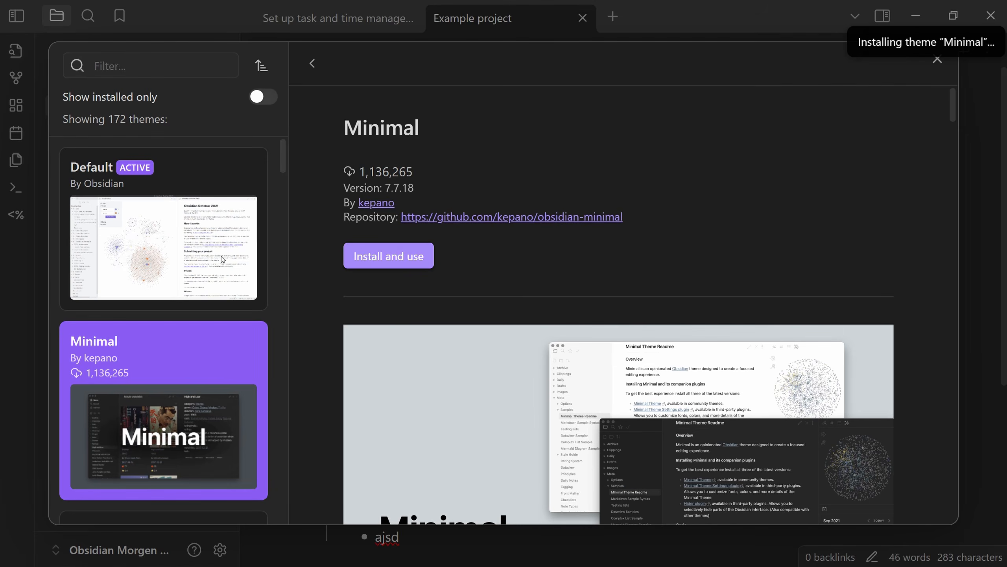
key("Escape")
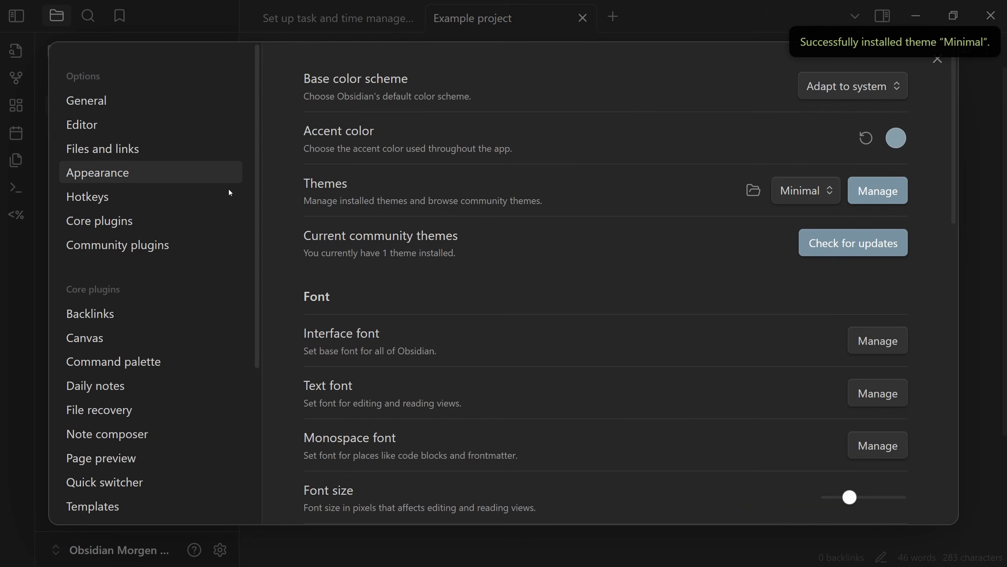
key("Escape")
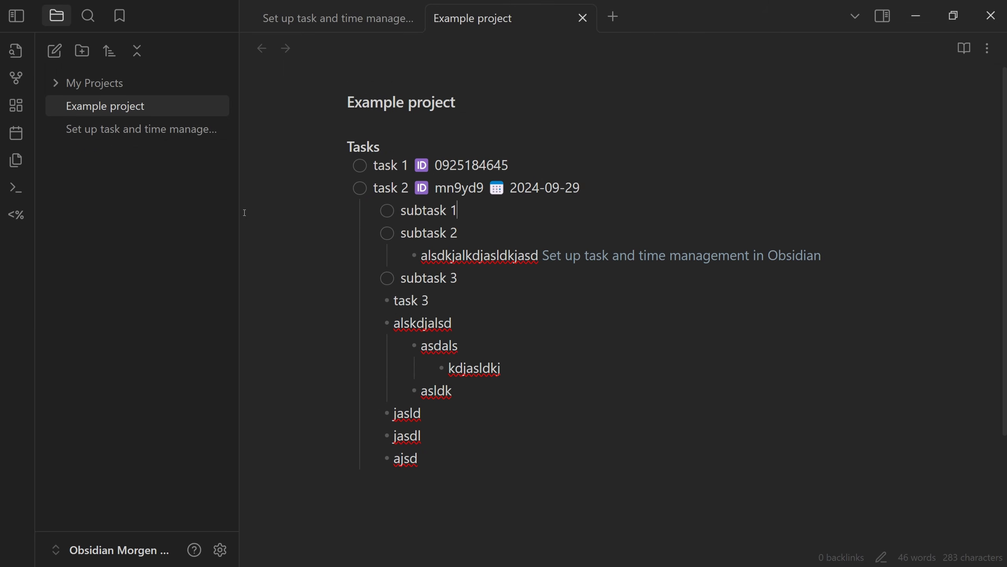
Step: Cycle the checkbox of subtask 1 through its states until it is marked done
left_click(385, 211)
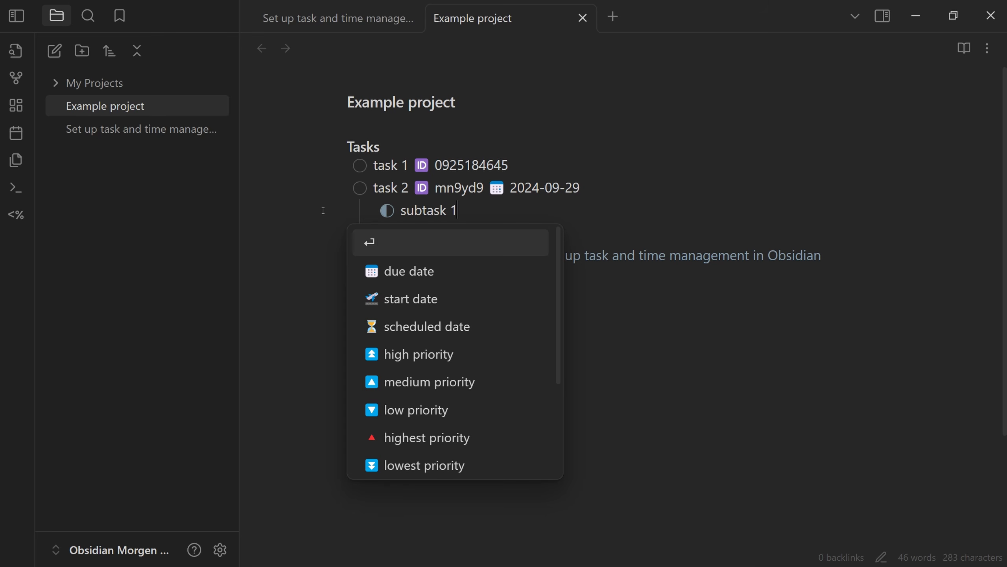
key("ctrl+l")
key("ctrl+l")
key("ctrl+l")
key("Escape")
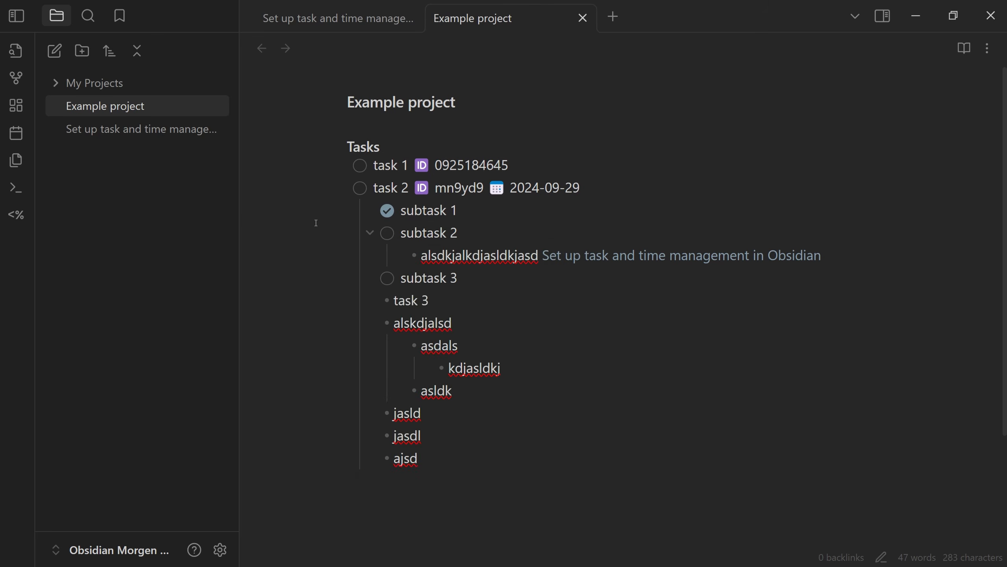
Step: Start a new custom task status in the Tasks plugin's settings
key("ctrl+comma")
scroll(119, 372, "down", 5)
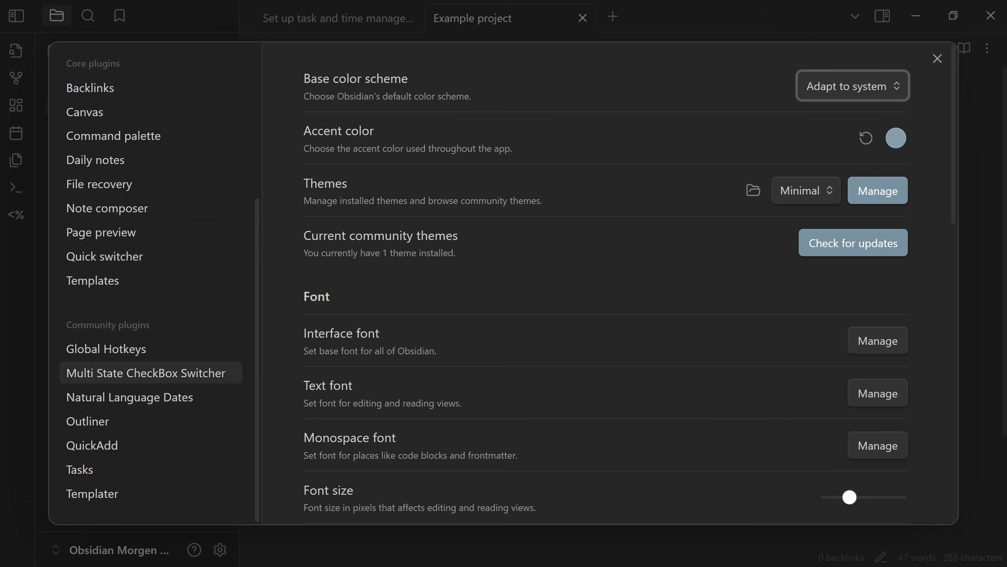
left_click(99, 469)
scroll(454, 355, "down", 15)
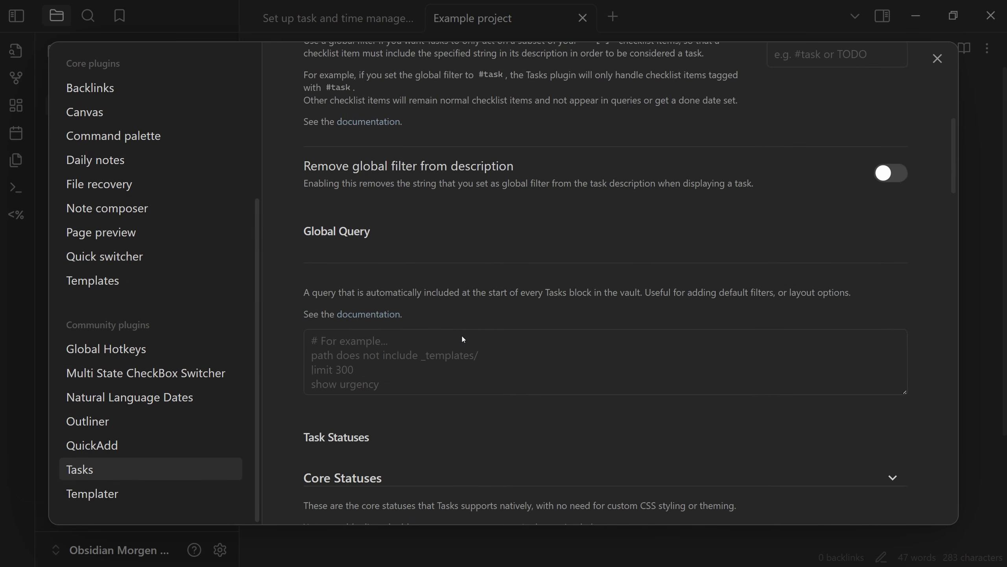
scroll(472, 332, "down", 7)
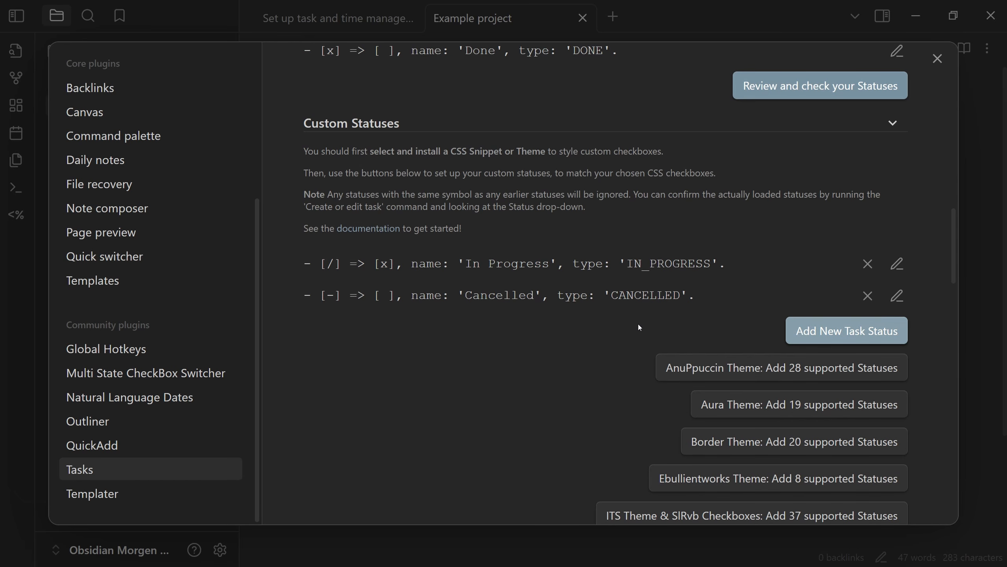
left_click(897, 328)
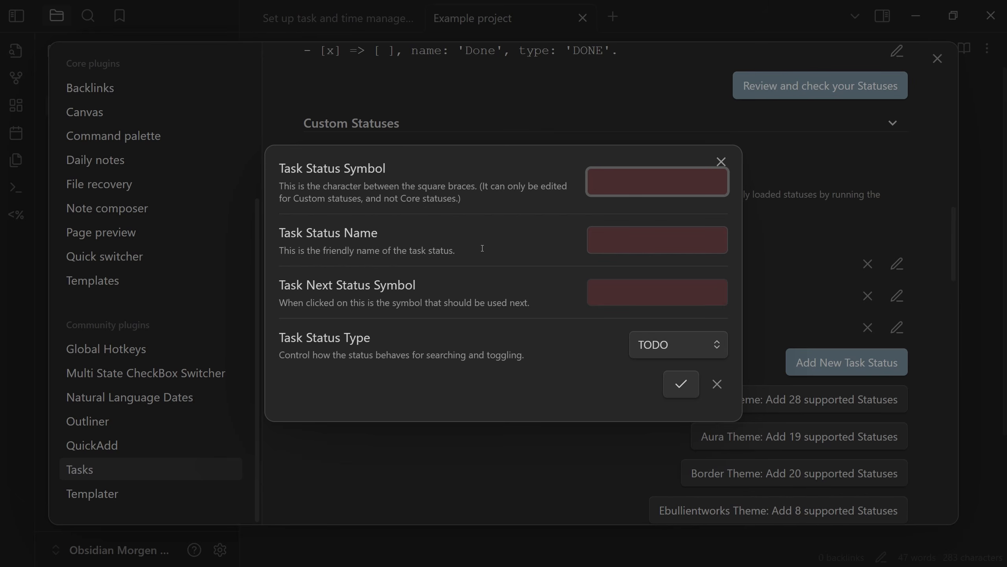
Step: Set the new status's symbol to "?" and its name to "Question"
type("Question")
key("Tab")
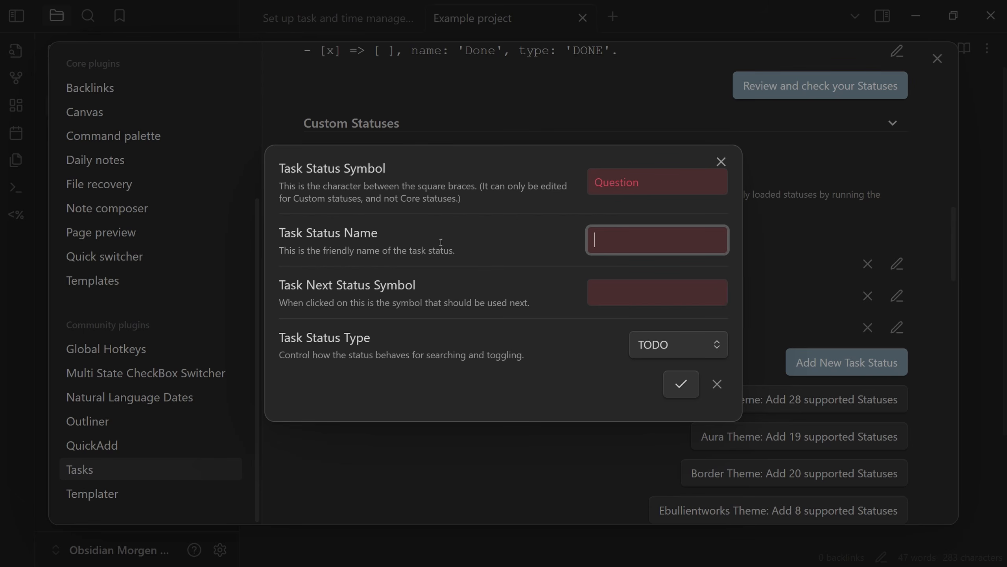
key("shift+Tab")
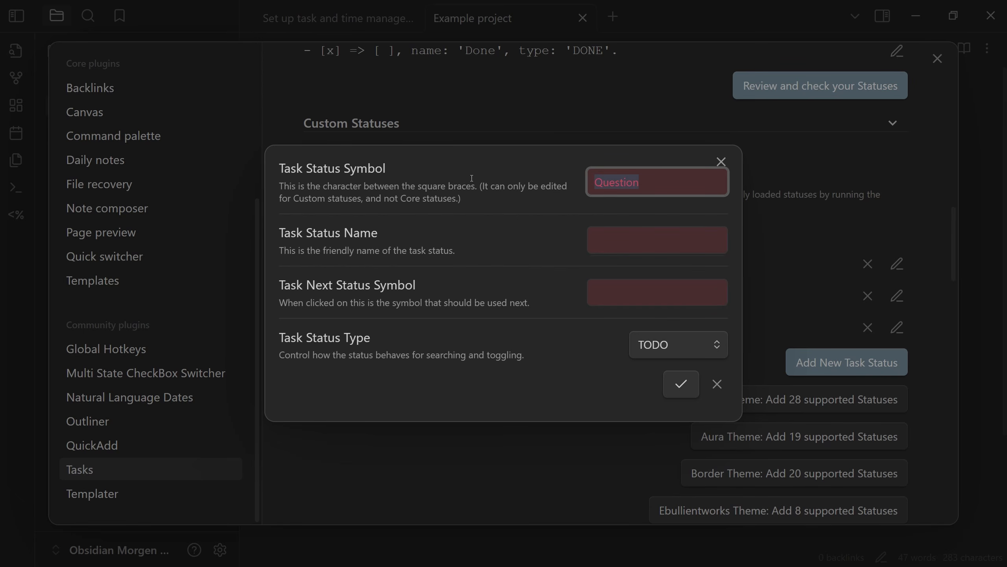
type("?")
key("Tab")
type("Question")
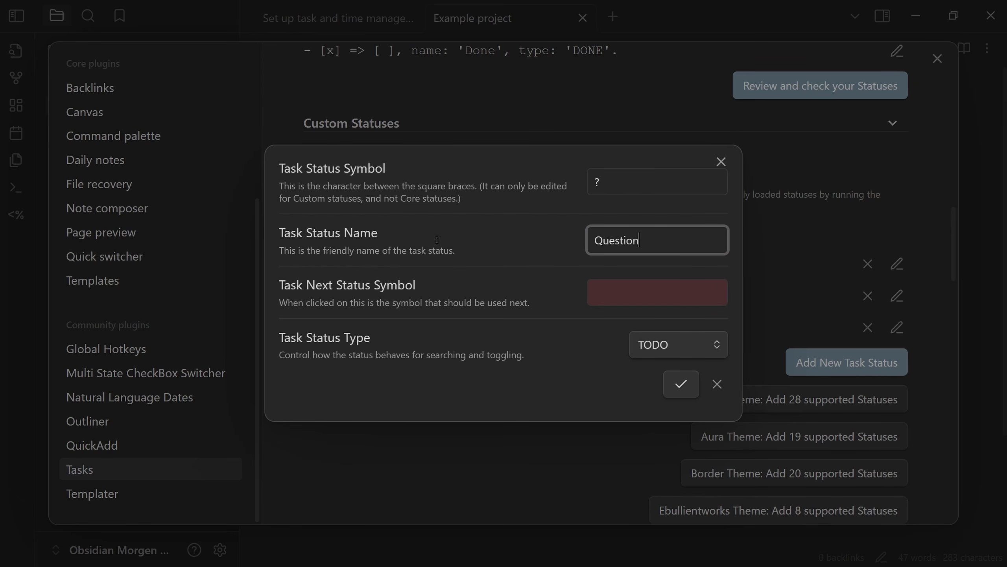
key("Tab")
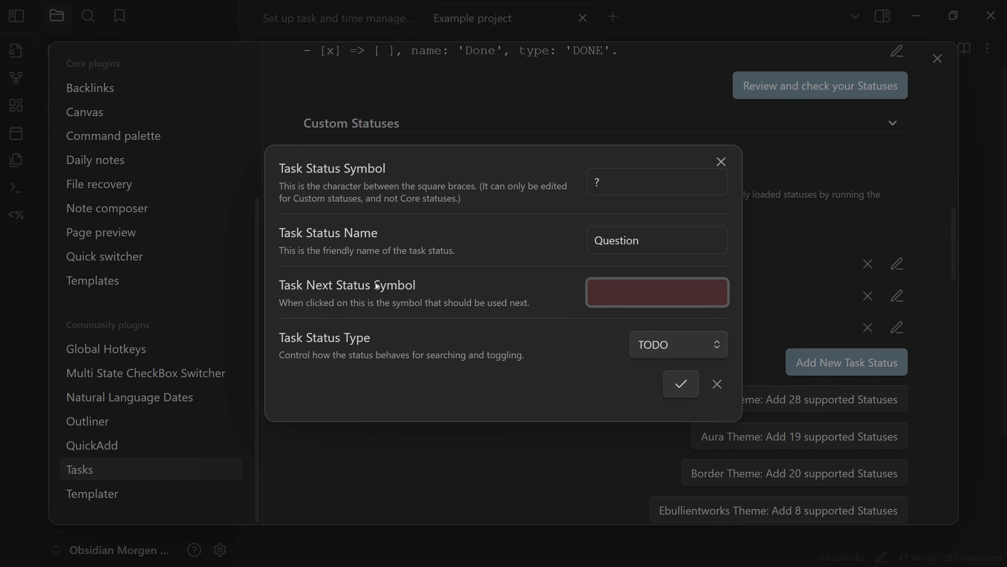
Step: Give the Question status the next symbol "x" and the type NON_TASK, and save it
type("x")
key("Tab")
key("space")
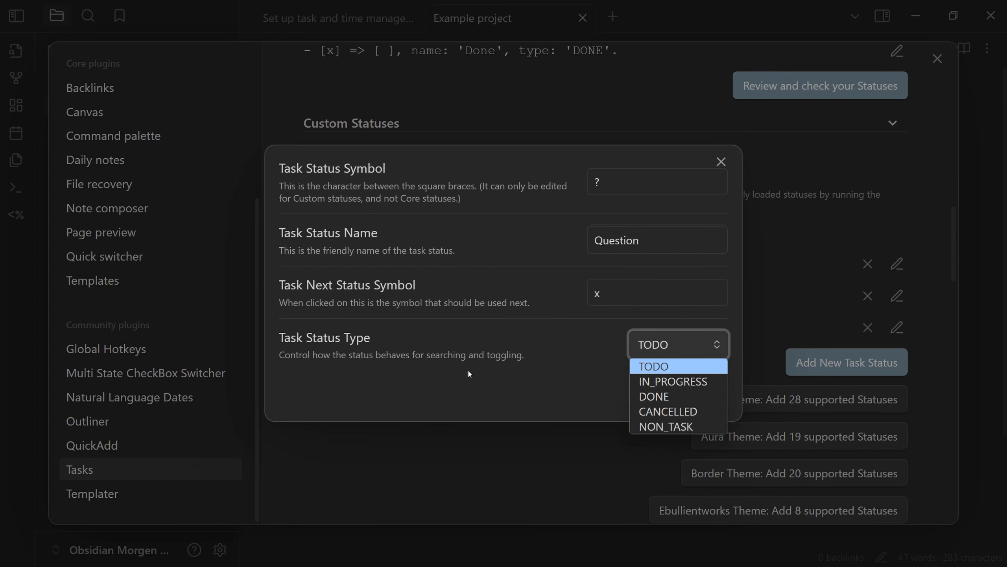
key("Down")
key("Down")
key("Down")
key("Down")
key("Return")
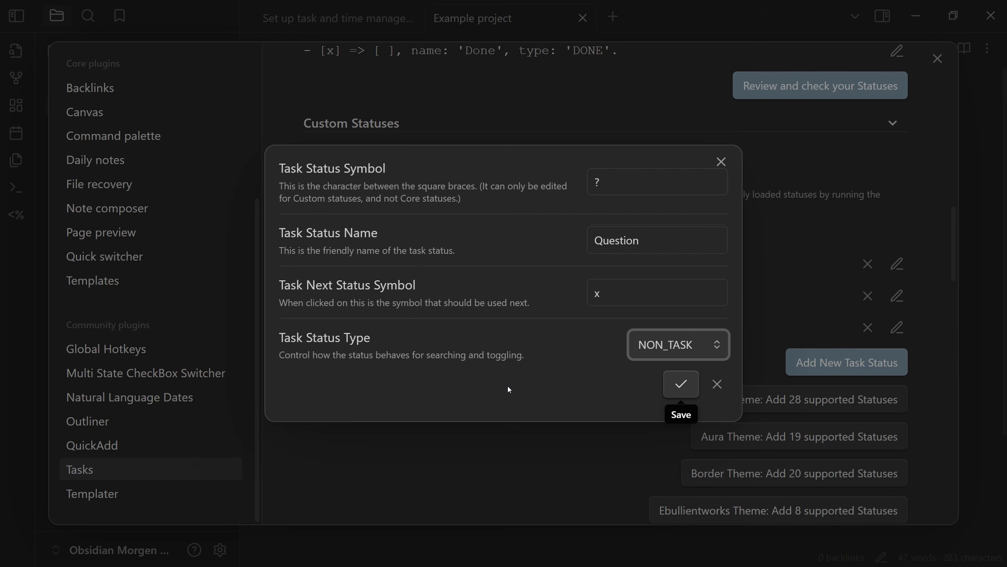
key("Tab")
key("Return")
Step: Add automatically generated task IDs to subtask 1 and subtask 2
type("id")
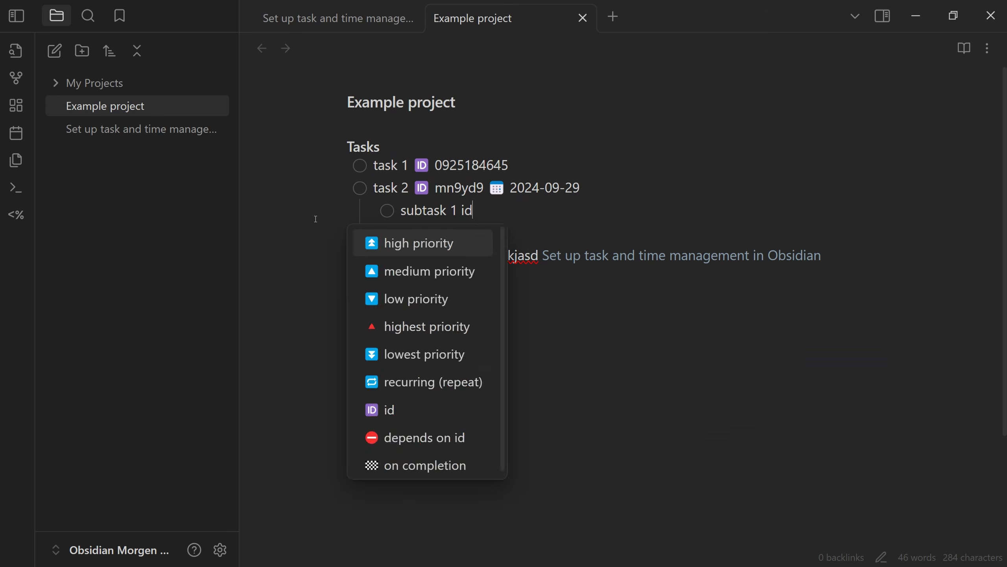
key("Return")
key("Return")
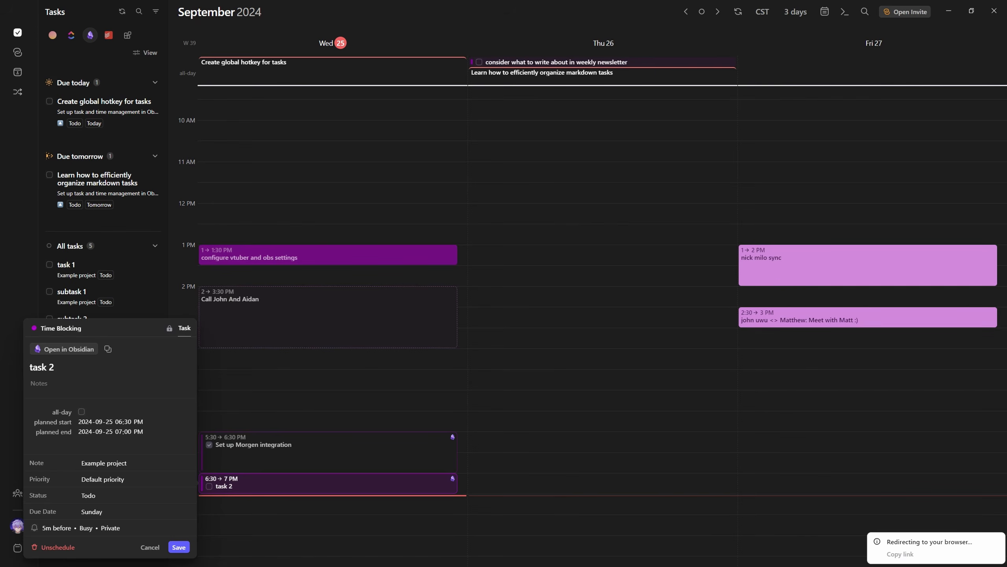
key("Escape")
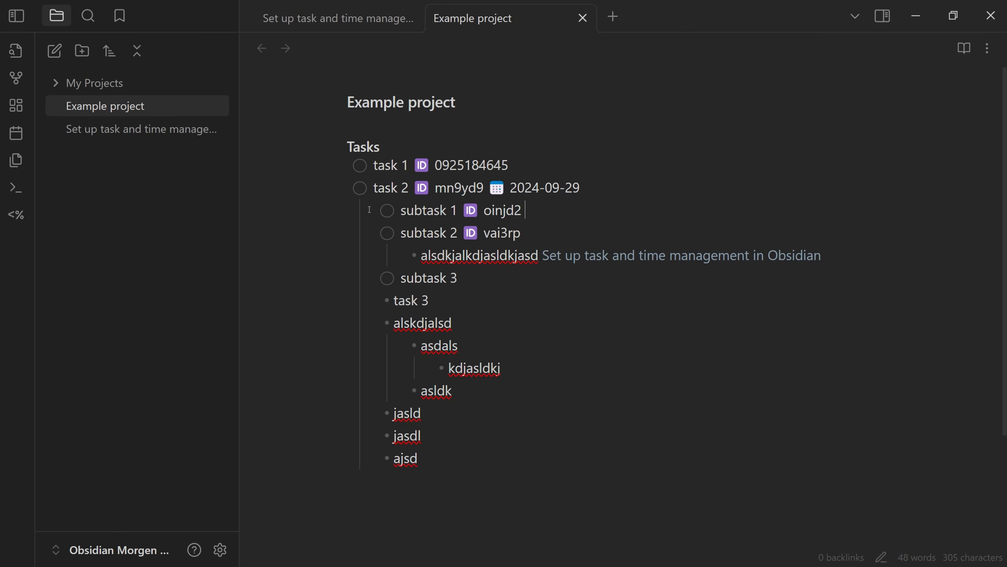
Step: Switch subtask 1 to the question state and subtask 2 to the cancelled state
key("ctrl+l")
key("ctrl+l")
key("Escape")
left_click(369, 232)
key("ctrl+l")
key("ctrl+l")
key("ctrl+l")
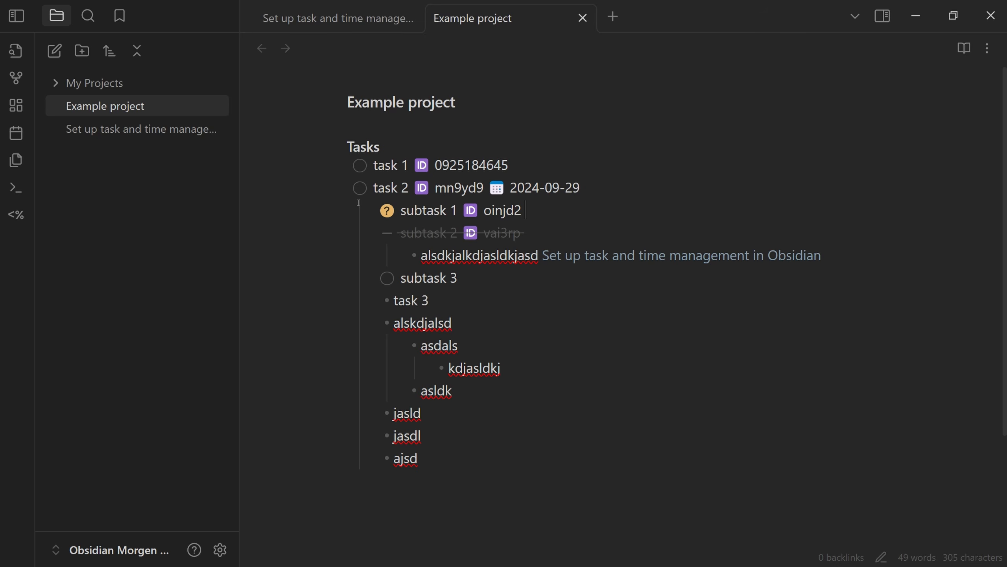
Step: Change the type of the custom Question status to CANCELLED in the Tasks plugin's settings
key("ctrl+comma")
scroll(517, 309, "down", 10)
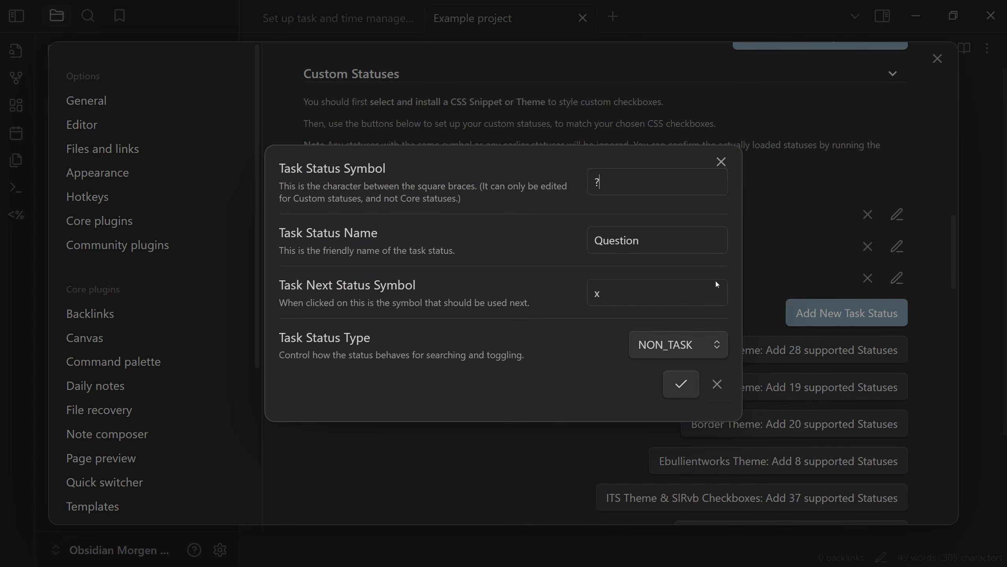
left_click(678, 344)
left_click(668, 411)
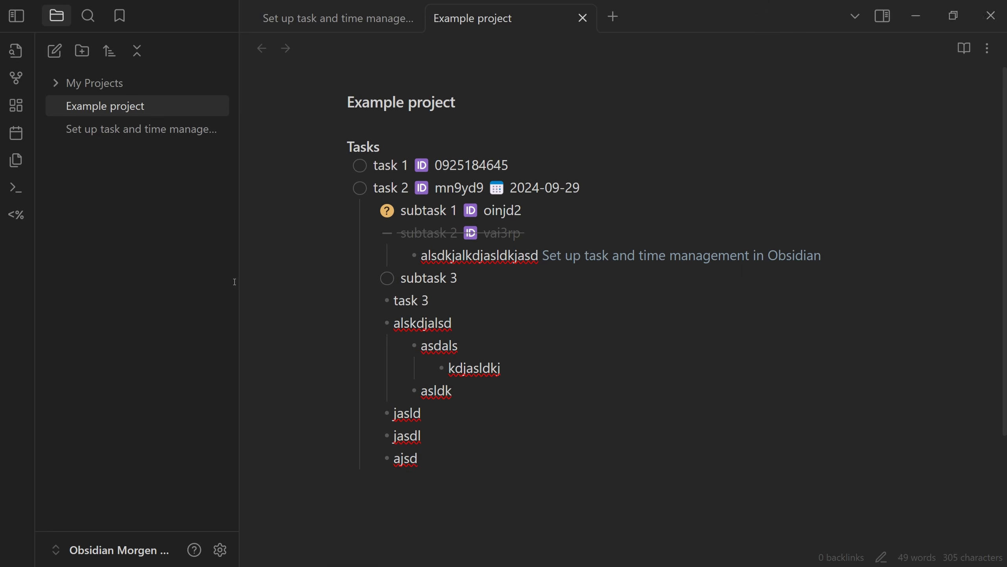
Step: Switch to Morgen to check its list of open tasks and return to the Example project note in Obsidian
key("alt+Tab")
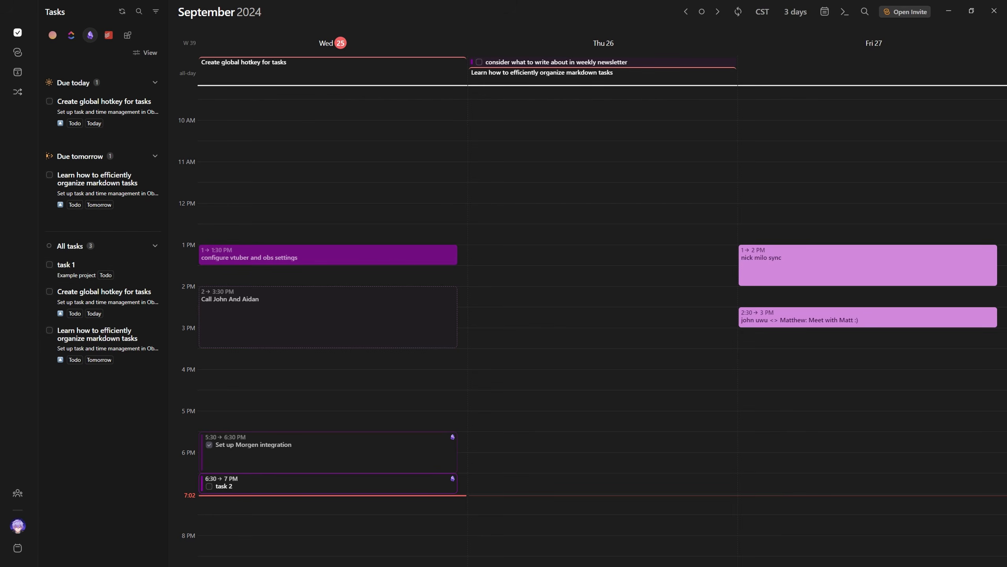
key("alt+Tab")
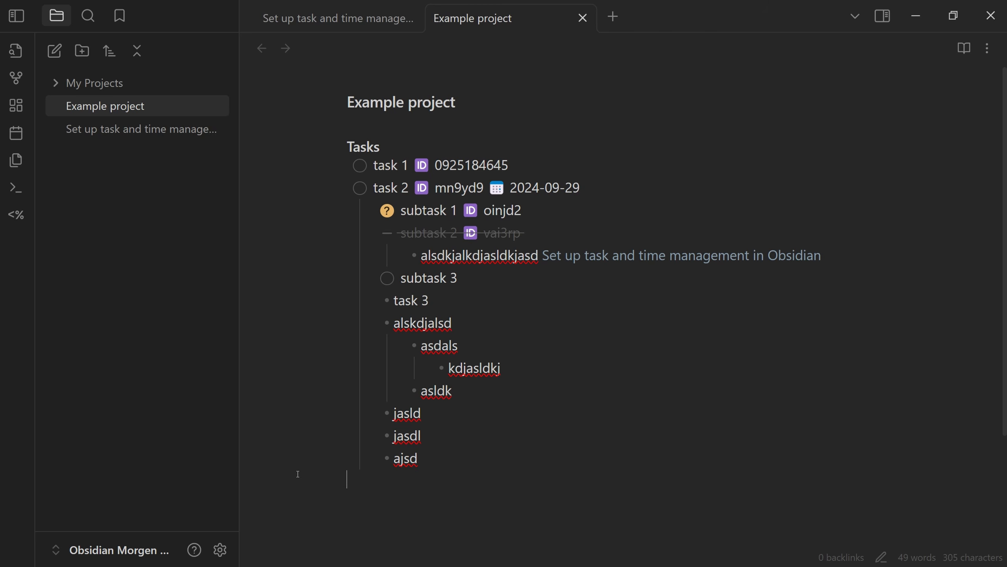
scroll(392, 409, "down", 2)
left_click(298, 446)
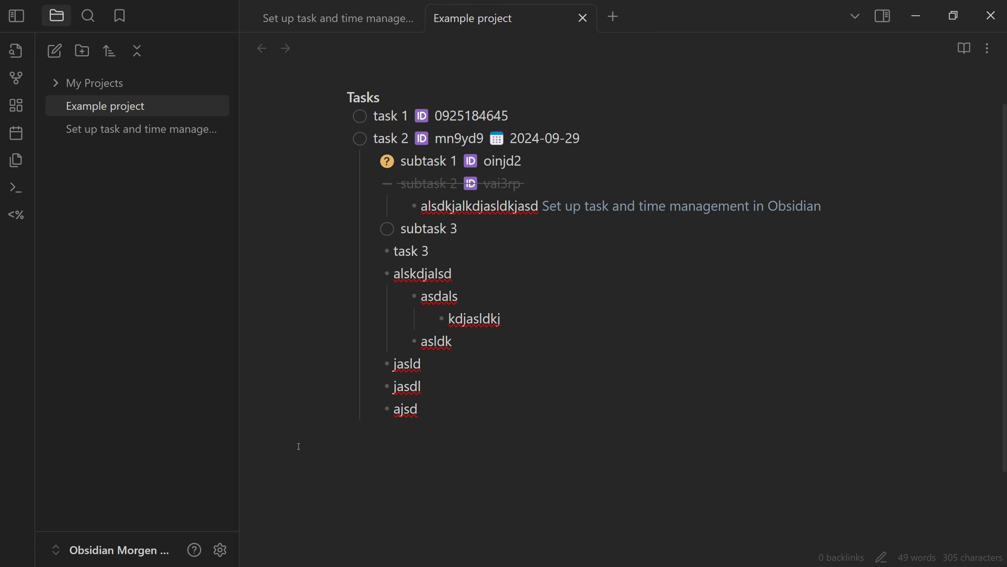
Step: Create a note titled "Idea" containing the lines "aldkjaldkjalsdkja", "dlakdj", "alsdk", "jaldkaj" and "sd"
key("ctrl+n")
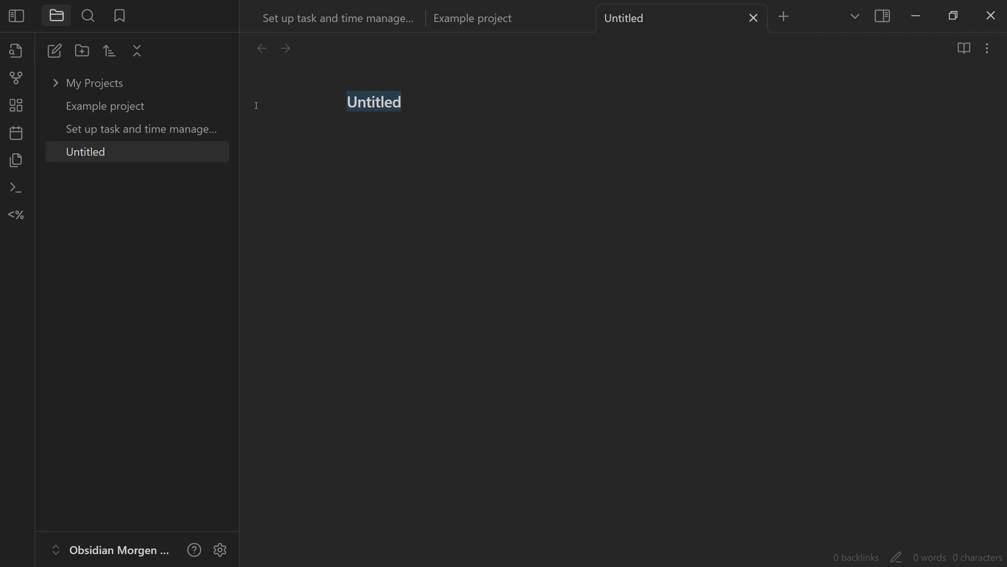
type("Idea")
key("Return")
type("aldkja")
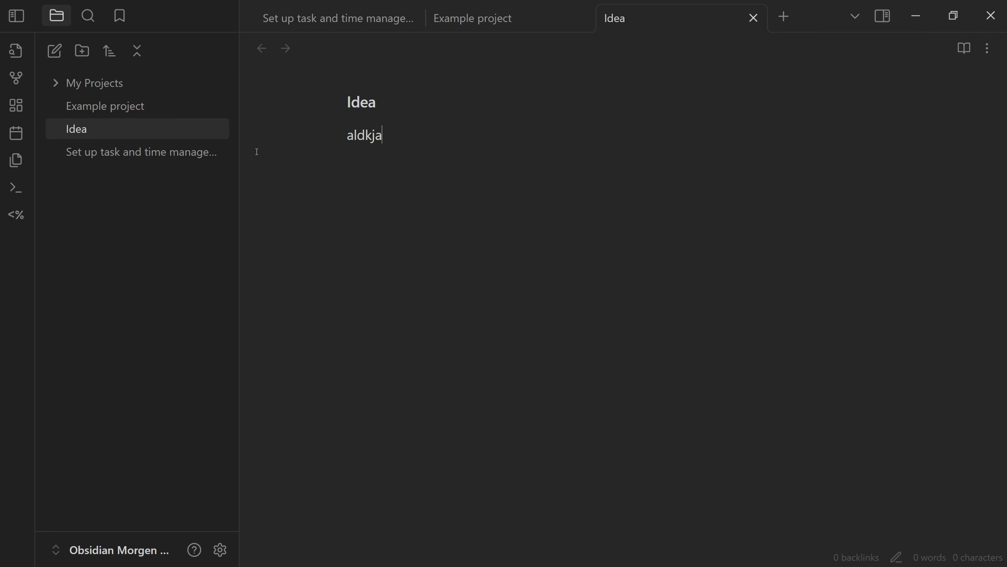
type("ldkjalsdkja dlakdj alsdk jaldkaj sd")
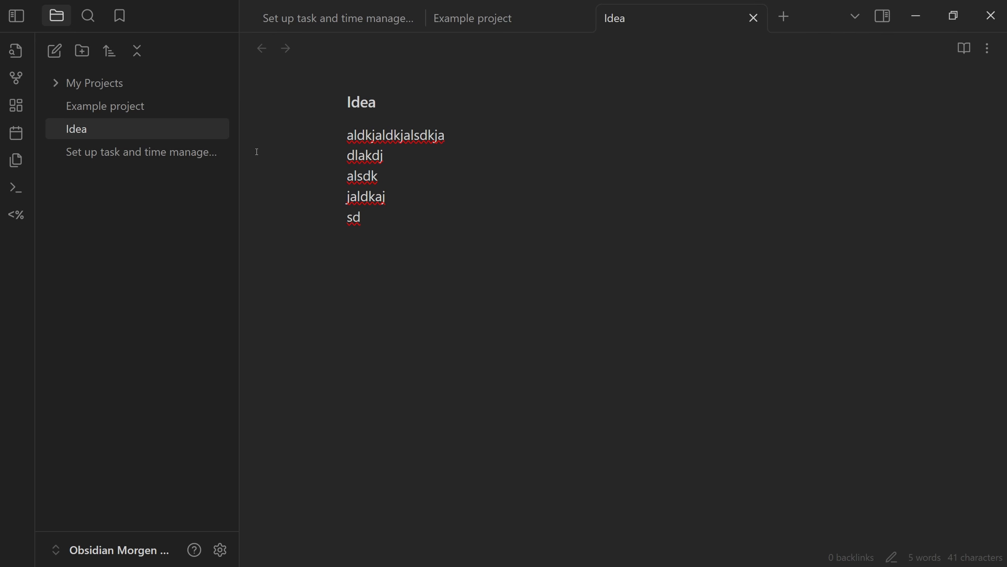
Step: Add an unchecked task below the lines of the Idea note, due tomorrow (2024-09-26) and with a generated ID
key("Return")
key("Return")
type("- [ ]")
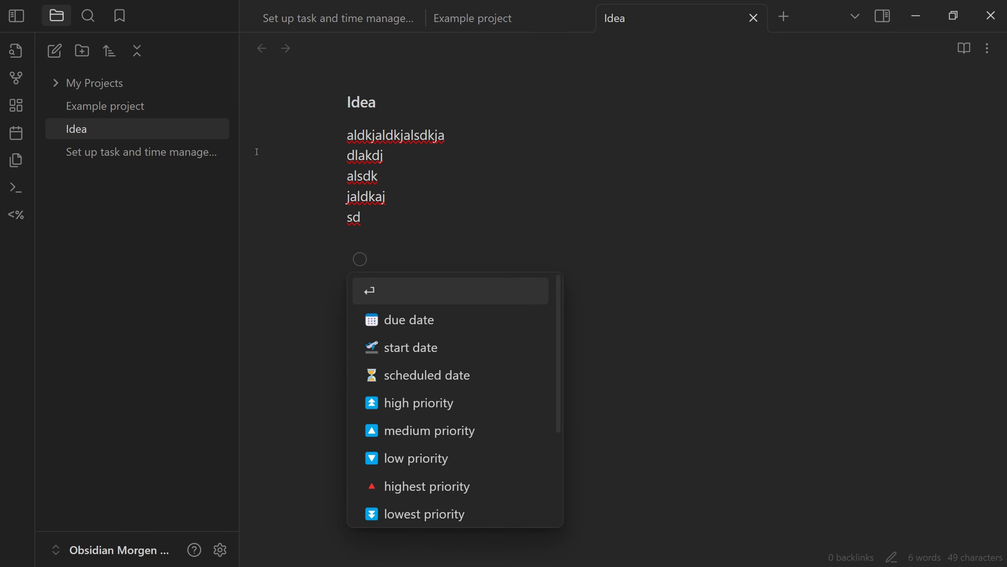
key("Down")
key("Return")
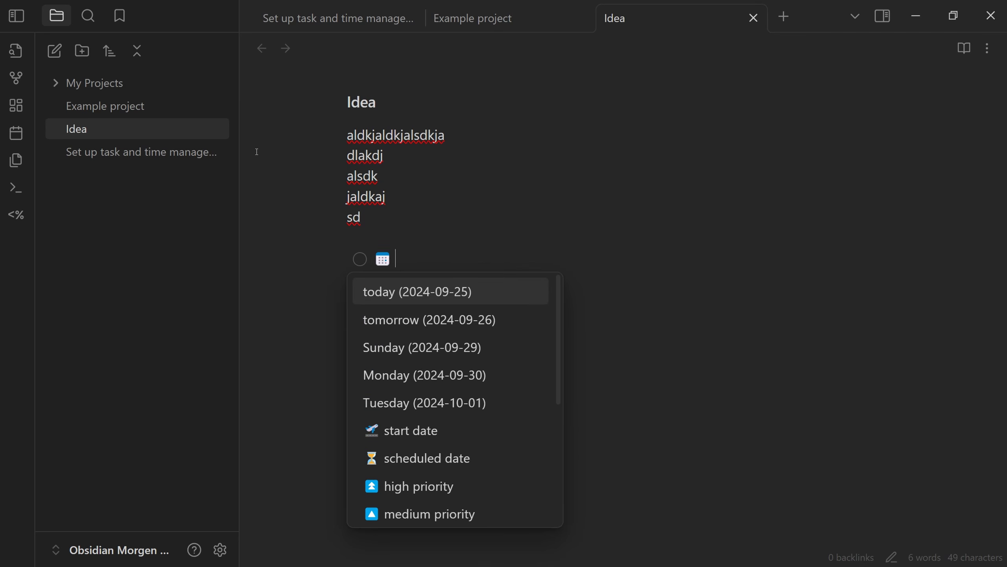
key("Down")
key("Return")
type("id")
key("Return")
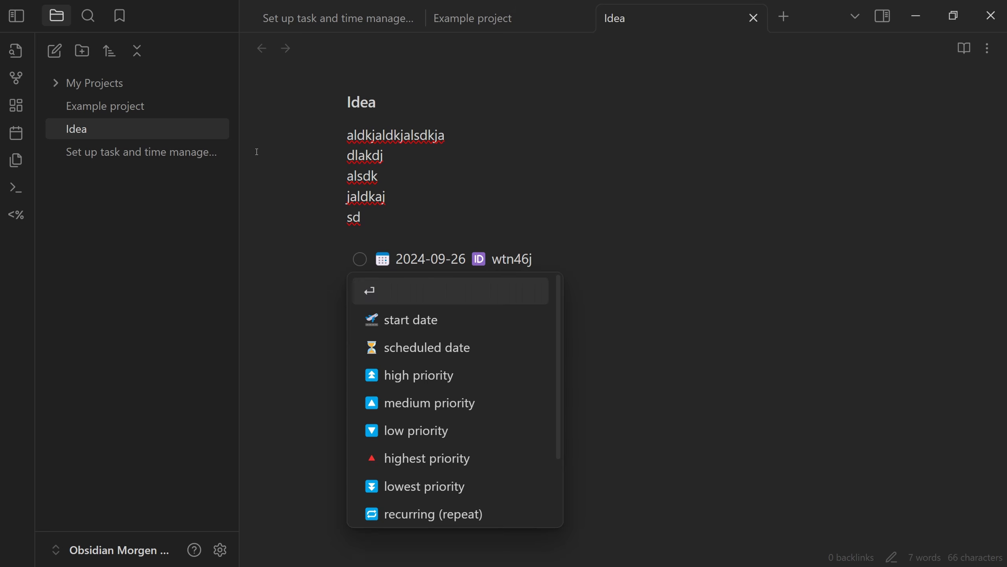
key("Escape")
Step: Enter "finish writing note" as the new task's description, in front of its due date
left_click_drag(538, 258, 48, 259)
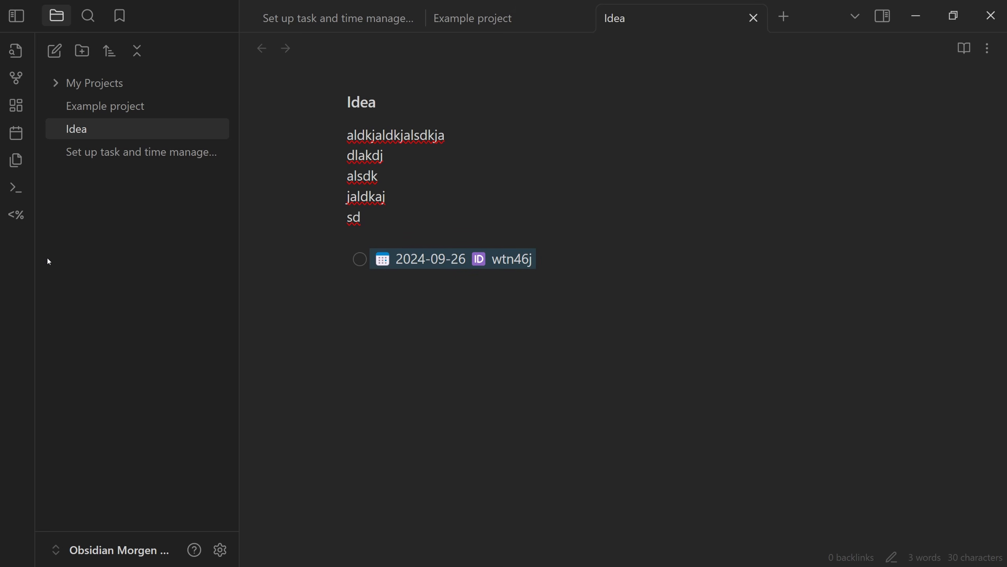
left_click_drag(561, 258, 278, 238)
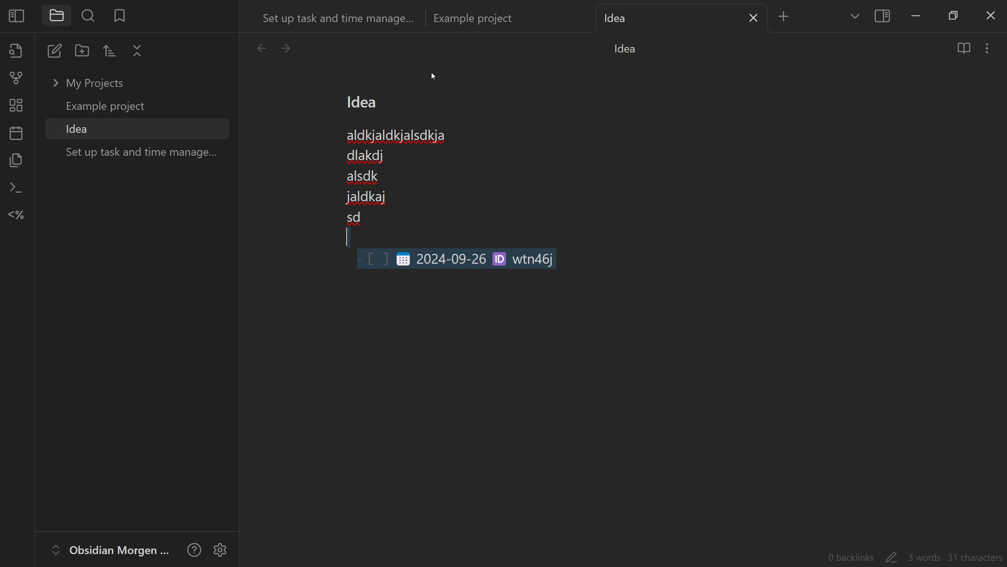
left_click(259, 249)
type("up")
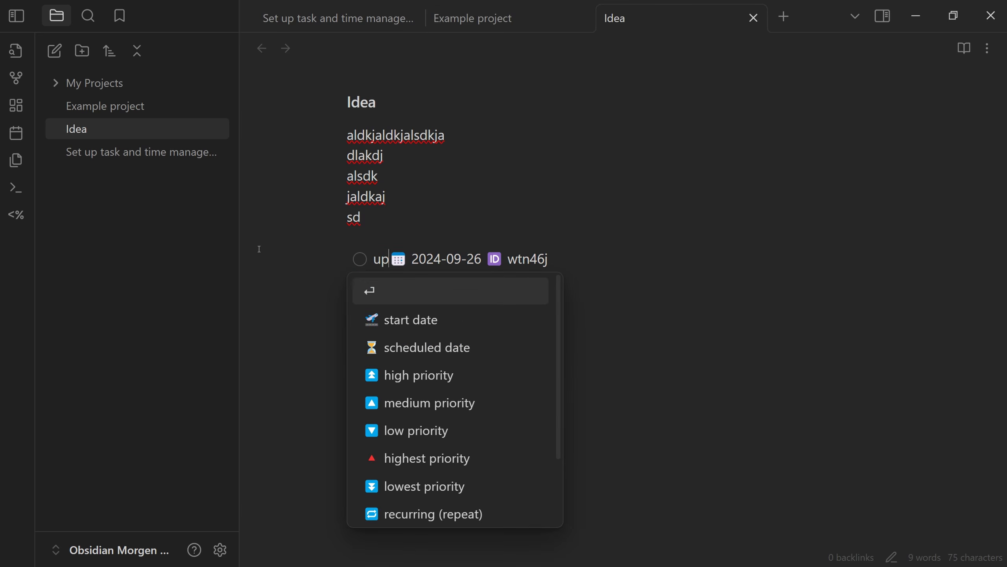
key("BackSpace")
key("BackSpace")
type("finish writing not")
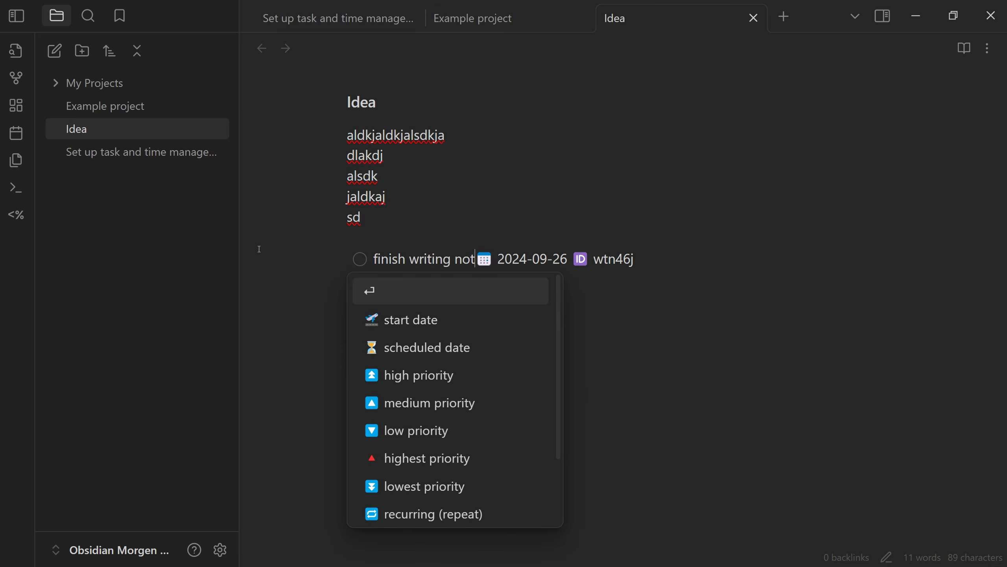
type("e")
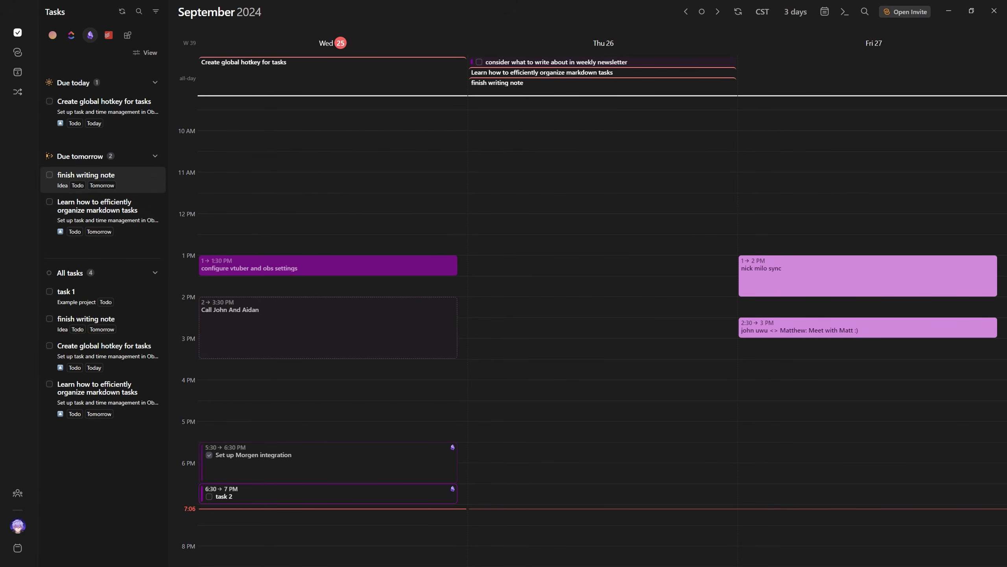
Step: Switch to Morgen and schedule the "finish writing note" task on Thursday 26 from 2 to 2:30 PM
left_click(81, 179)
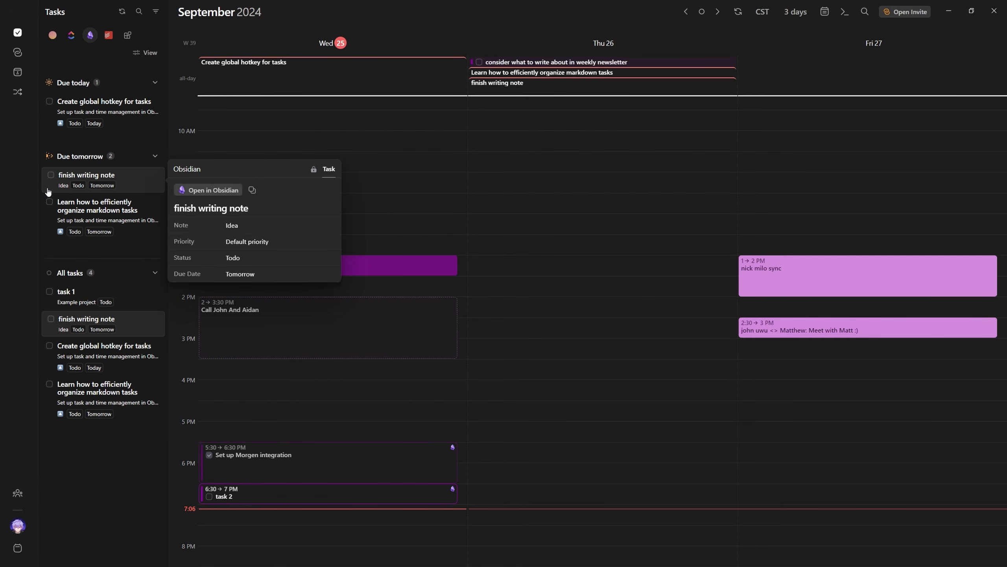
left_click_drag(86, 175, 516, 306)
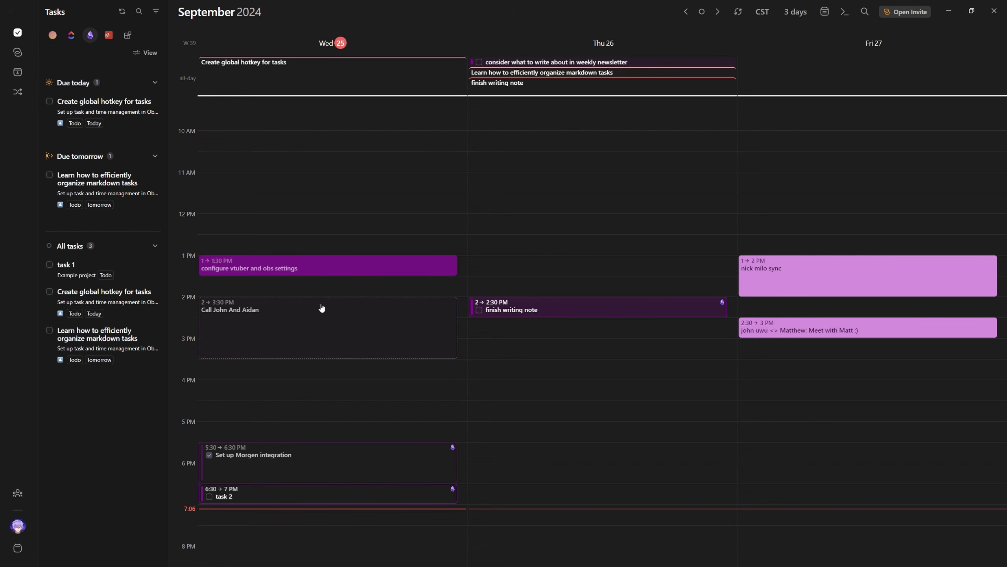
left_click(333, 320)
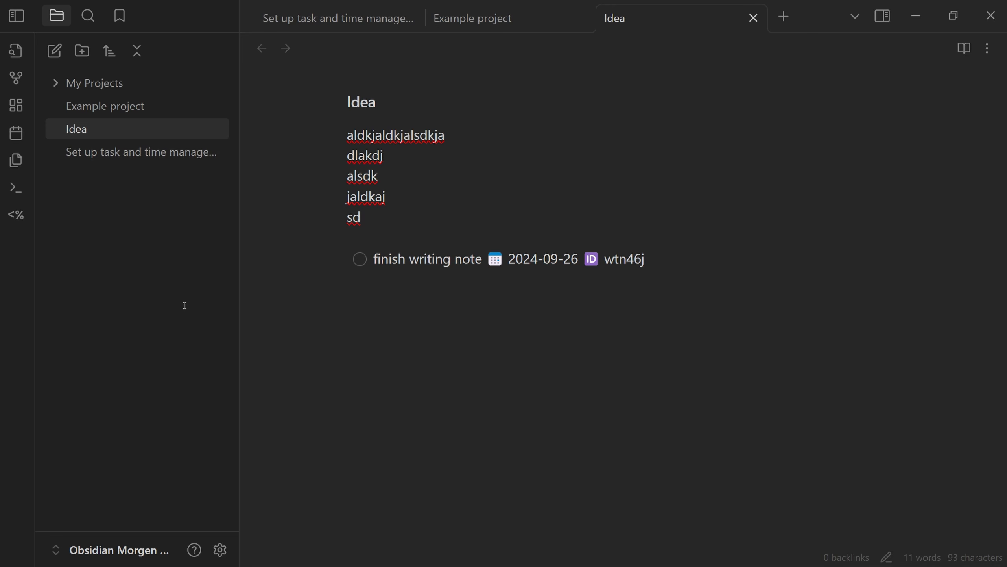
Step: Return to the Idea note in Obsidian and add the filler text "alskdjaslkdjaslkd"
left_click(390, 300)
type("alskdjaslkdjaslkd")
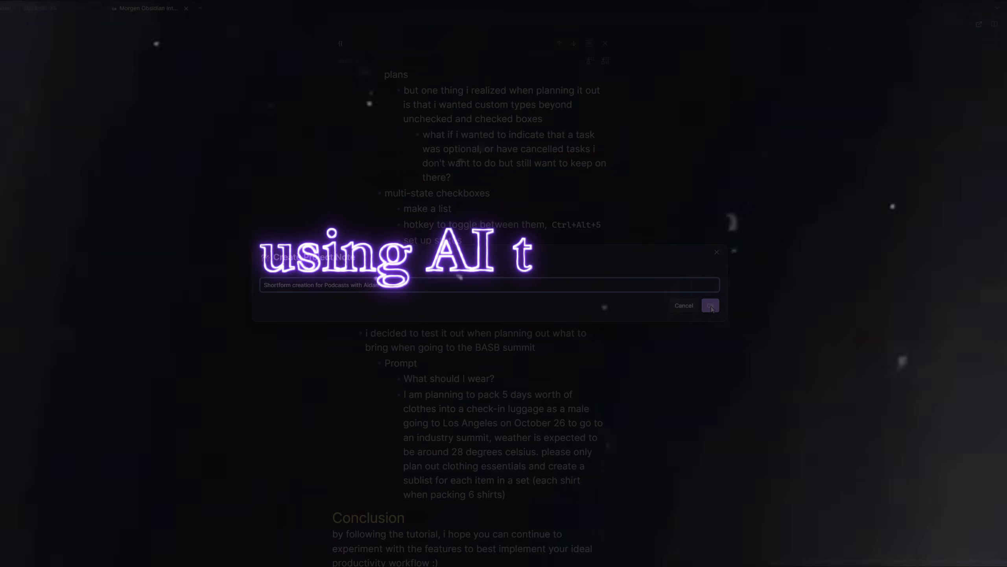
Step: Create the project note for shortform creation for podcasts and set its Status property to the yellow square
left_click(710, 305)
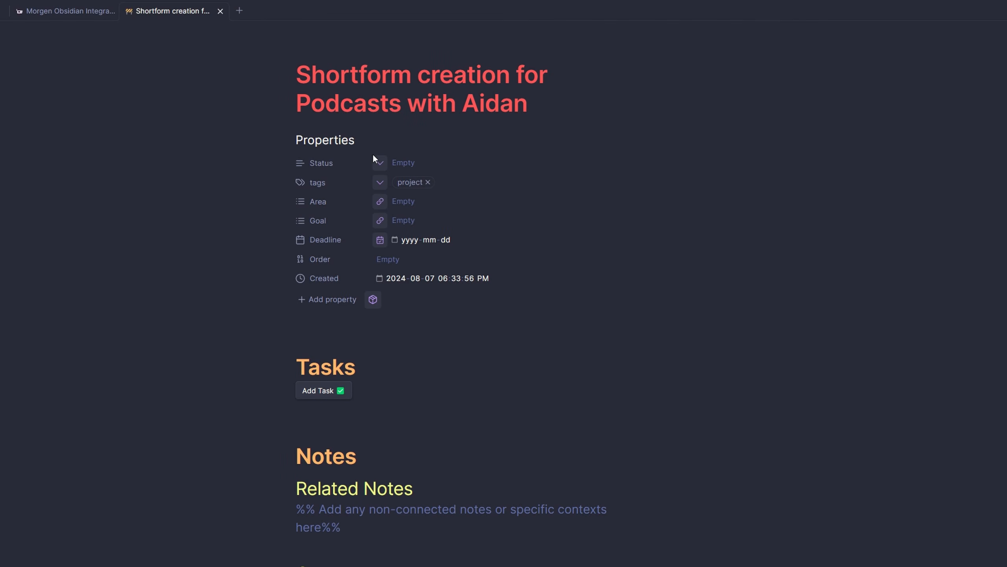
left_click(379, 162)
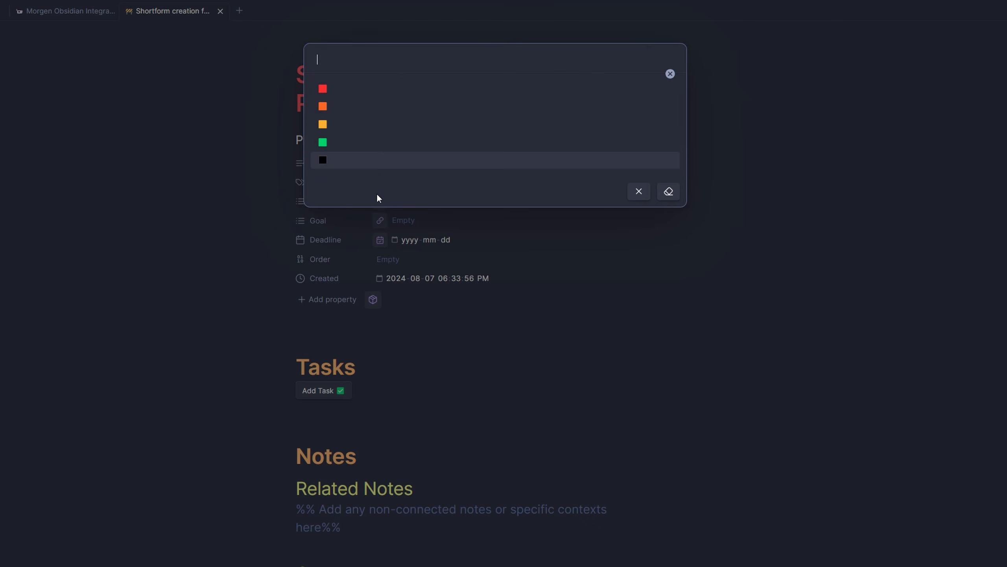
left_click(372, 125)
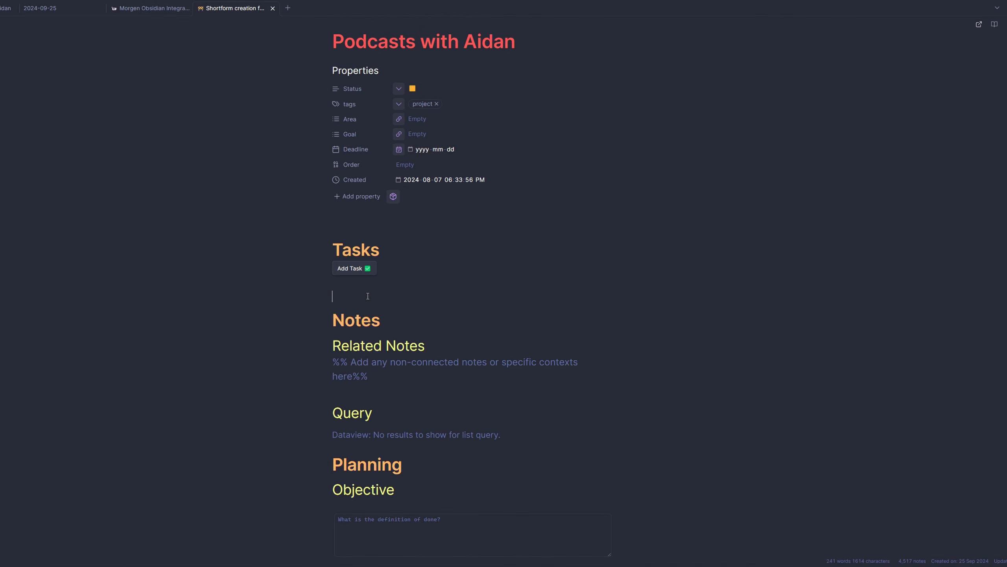
Step: Paste the "Shortform Clips Project Outline - Detailed" checklist under the Tasks heading of the project note and look through it
key("ctrl+v")
scroll(495, 305, "down", 2)
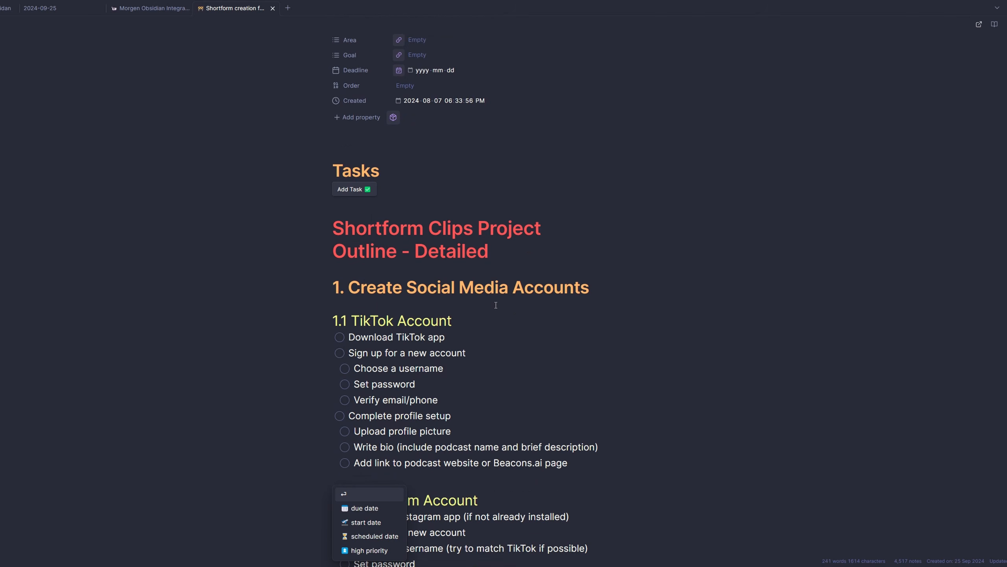
left_click(460, 297)
scroll(397, 304, "down", 2)
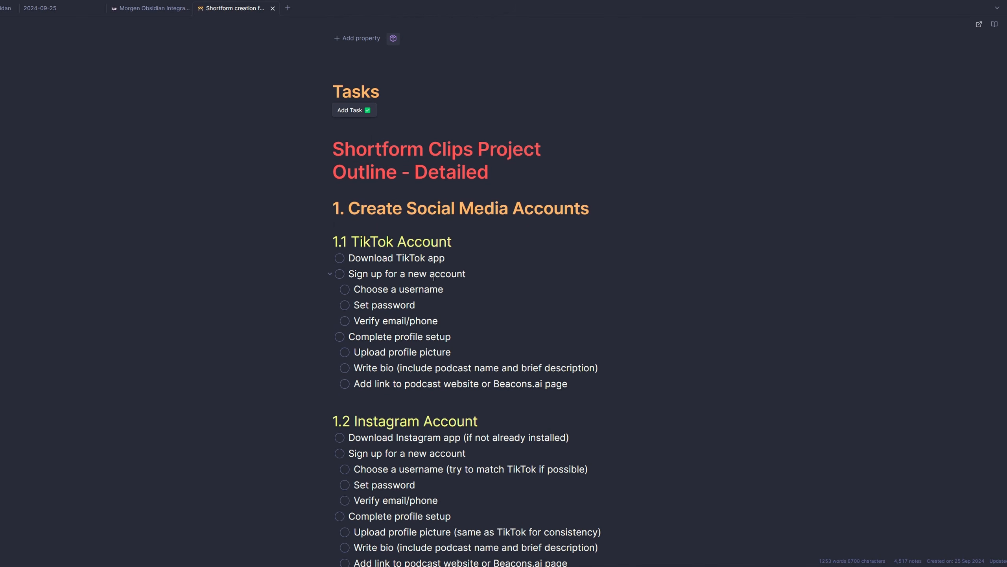
scroll(444, 309, "down", 1)
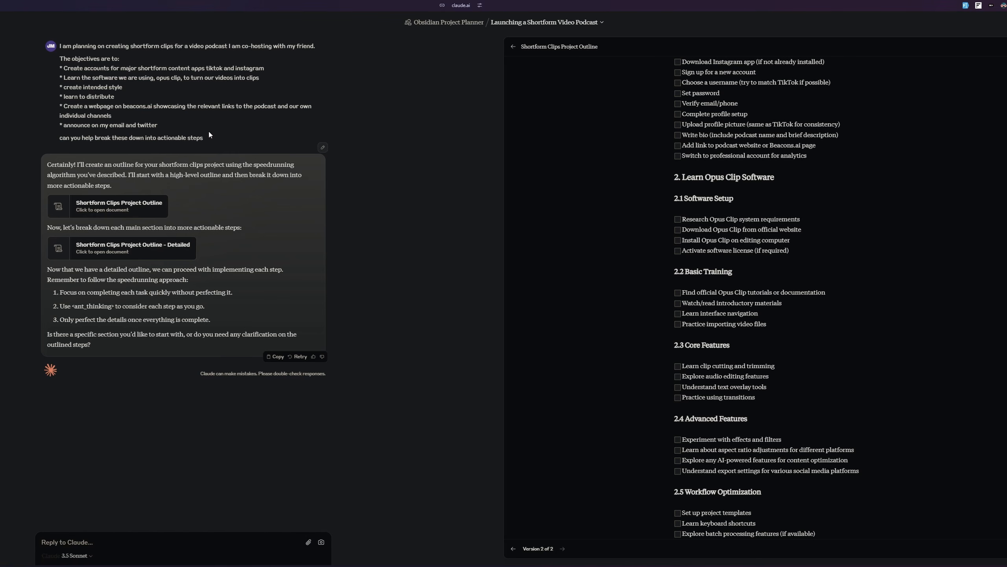
Step: Switch to Claude and select the whole shortform clips prompt in the "Launching a Shortform Video Podcast" chat
left_click_drag(204, 139, 279, 178)
left_click(61, 46)
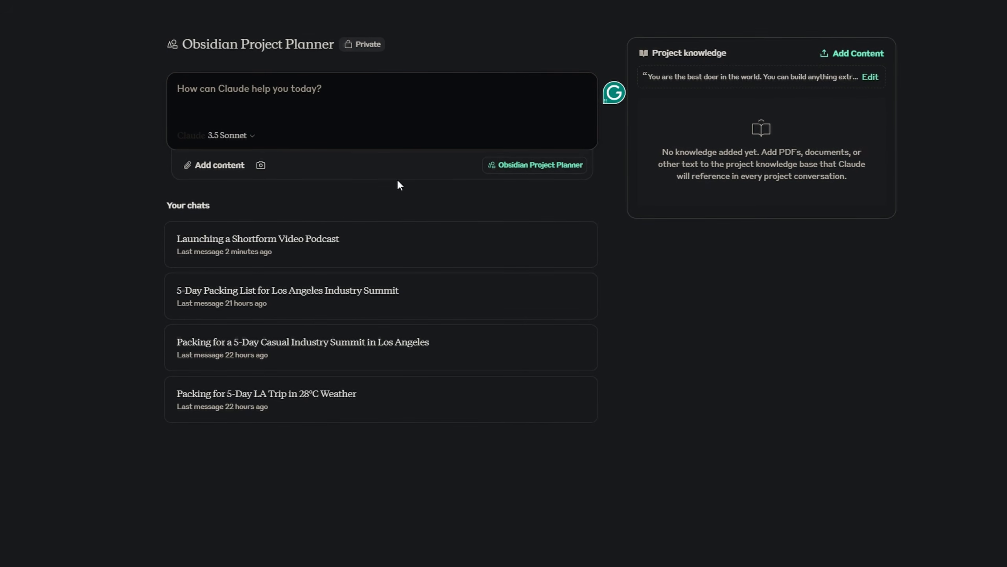
Step: Open the custom instructions of the Obsidian Project Planner project and read through the outline speedrunning algorithm
left_click(869, 78)
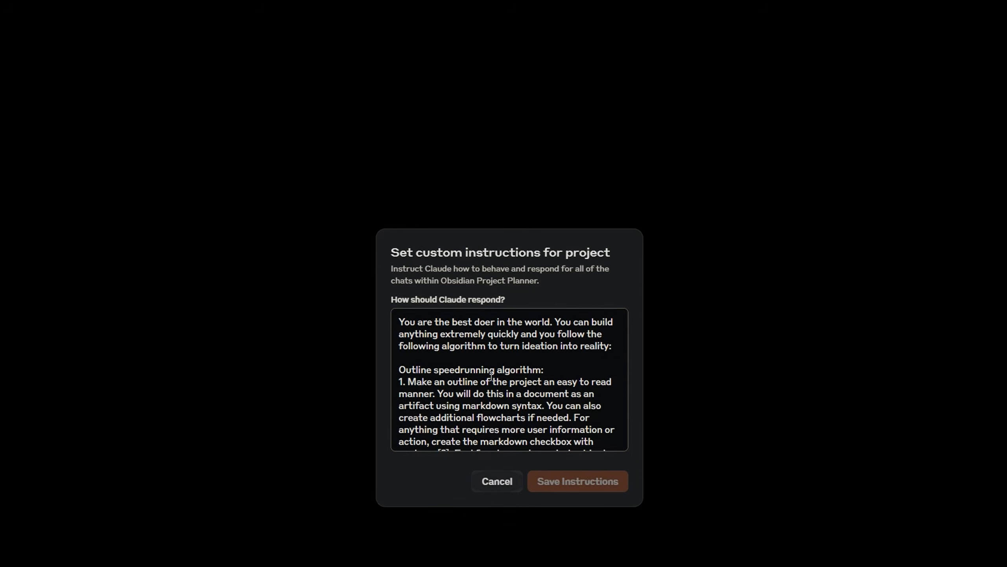
scroll(490, 274, "down", 10)
scroll(495, 321, "up", 3)
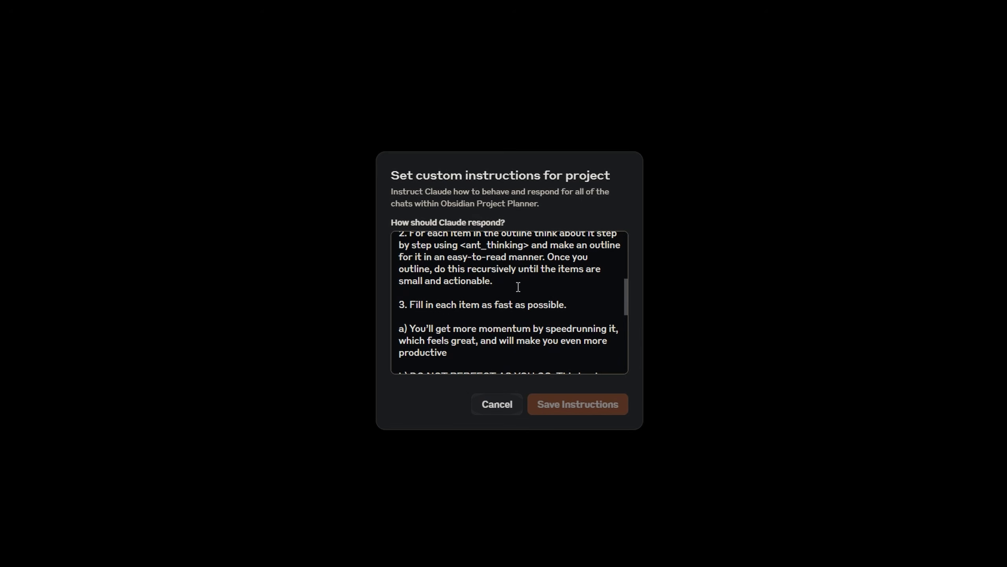
scroll(518, 286, "up", 3)
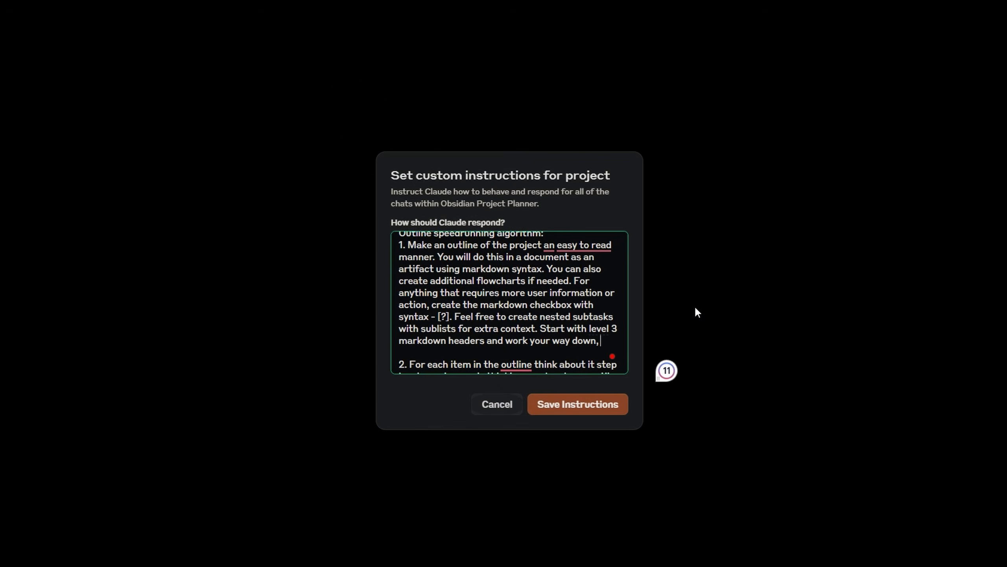
Step: Replace the "Start with level 3 markdown headers" sentence with "You can only work with level 3 to level 6 markdown headers." and save the instructions
key("BackSpace")
key("BackSpace")
key("BackSpace")
key("BackSpace")
key("BackSpace")
key("BackSpace")
key("BackSpace")
key("BackSpace")
key("BackSpace")
left_click_drag(552, 340, 540, 328)
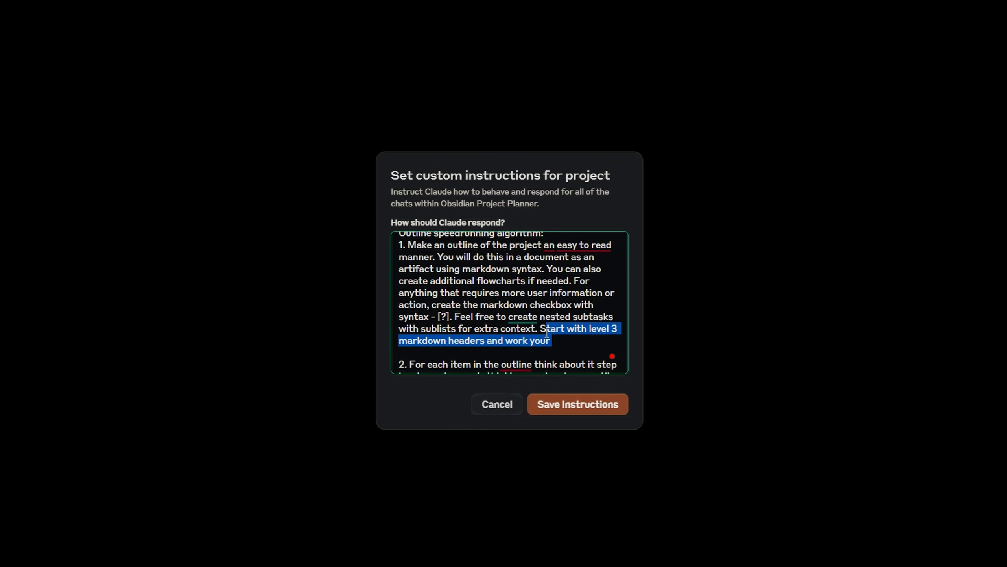
type("You can star")
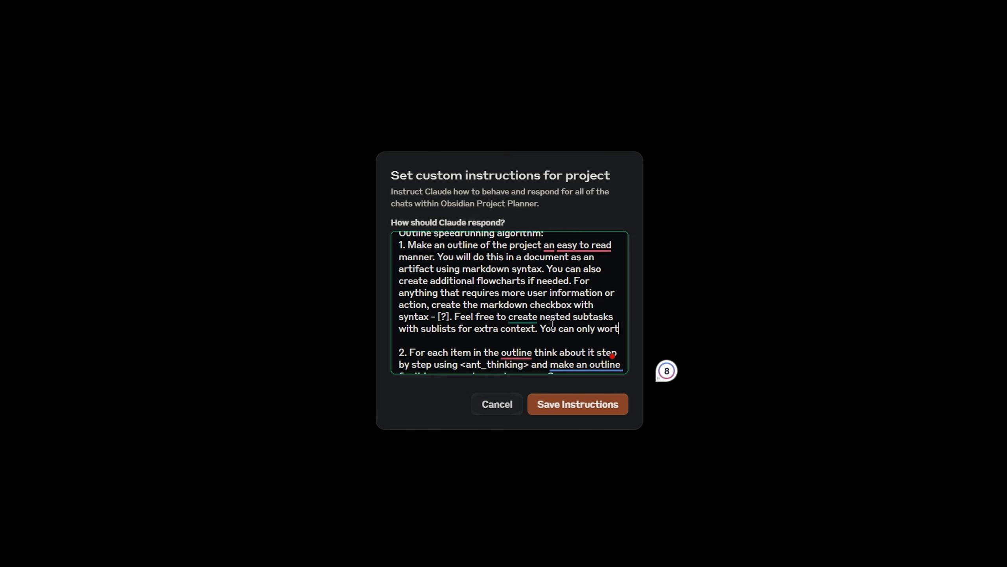
key("BackSpace")
type("k with ")
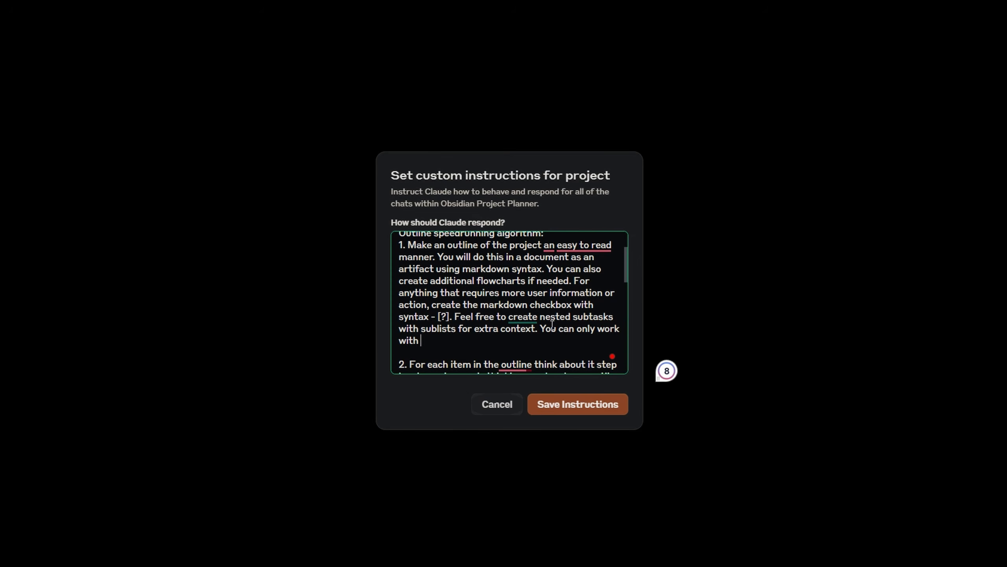
type("m")
key("BackSpace")
type("level 3 to lev")
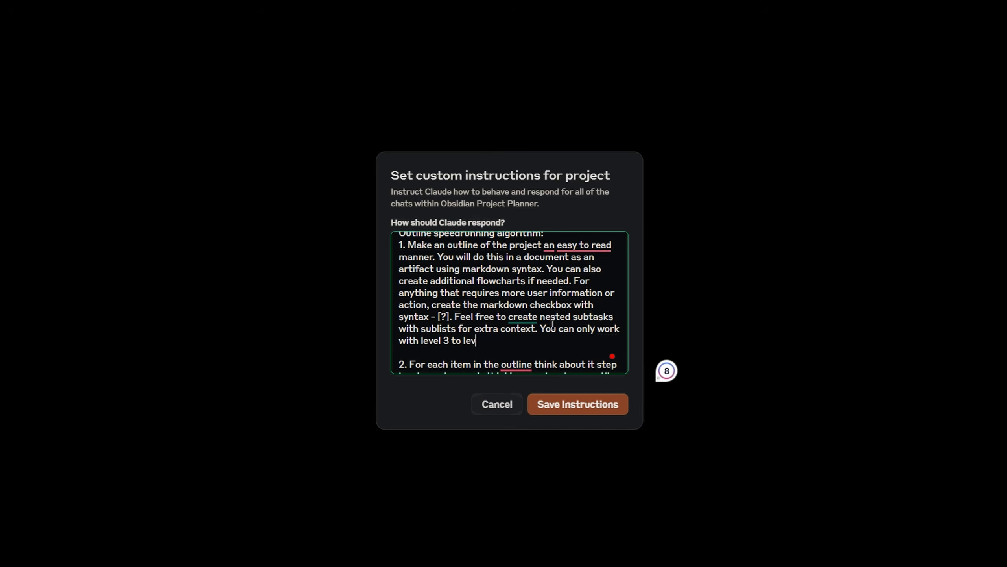
type("el 6 markdown headers.")
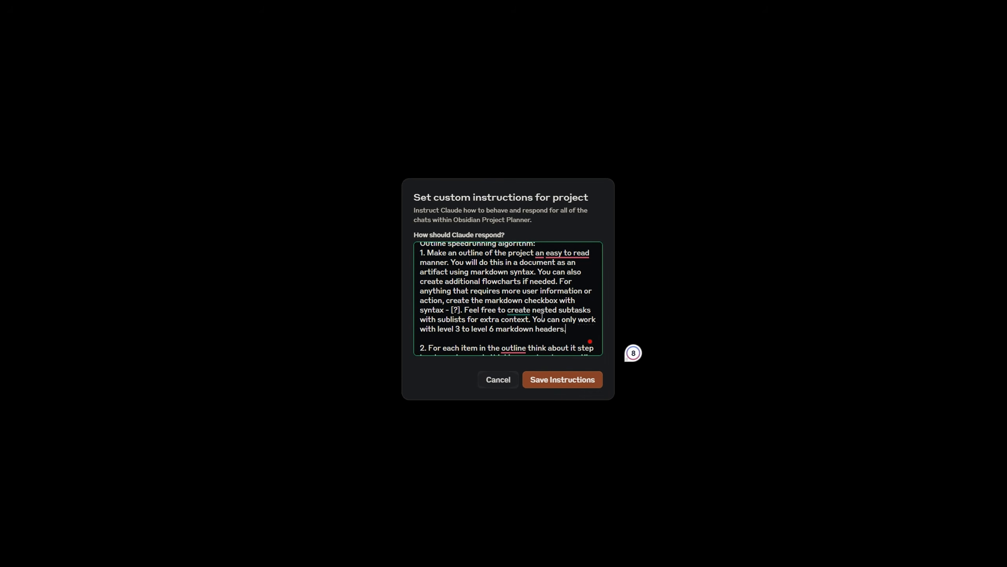
left_click(557, 369)
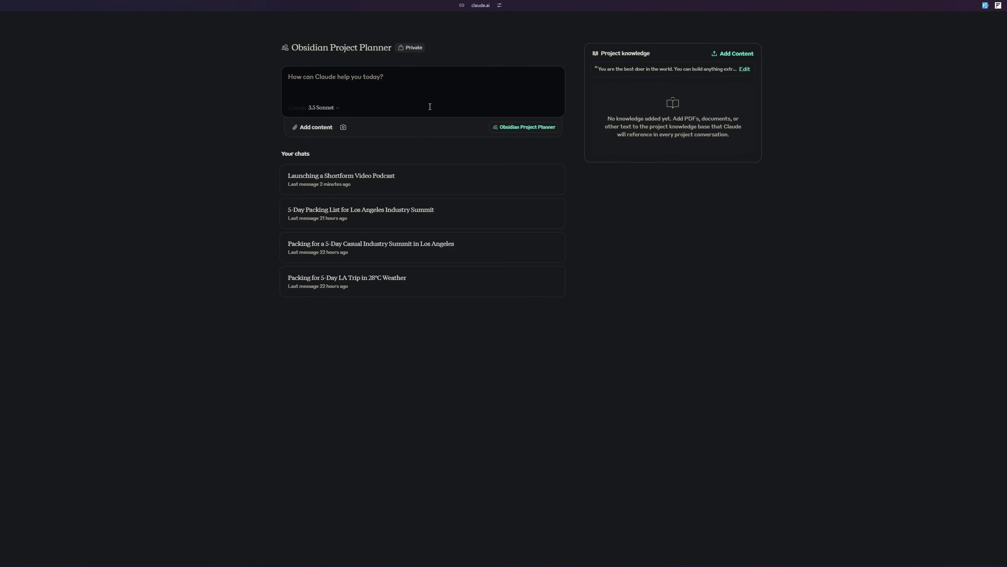
Step: Send the shortform clips prompt in a new Obsidian Project Planner chat, asking to break the podcast objectives down into actionable steps
type("I am planning on creating shortform clips for a video podcast I am co-hosting with my friend. The objectives are to: Create accounts for major shortform content apps tiktok and instagram Learn the software we are using, opus clip, to turn our videos into clips create intended style learn to distribute Create a webpage on beacons.ai showcasing the relevant links to the podcast and our own individual channels announce on my email and twitter can you help break these down into actionable steps")
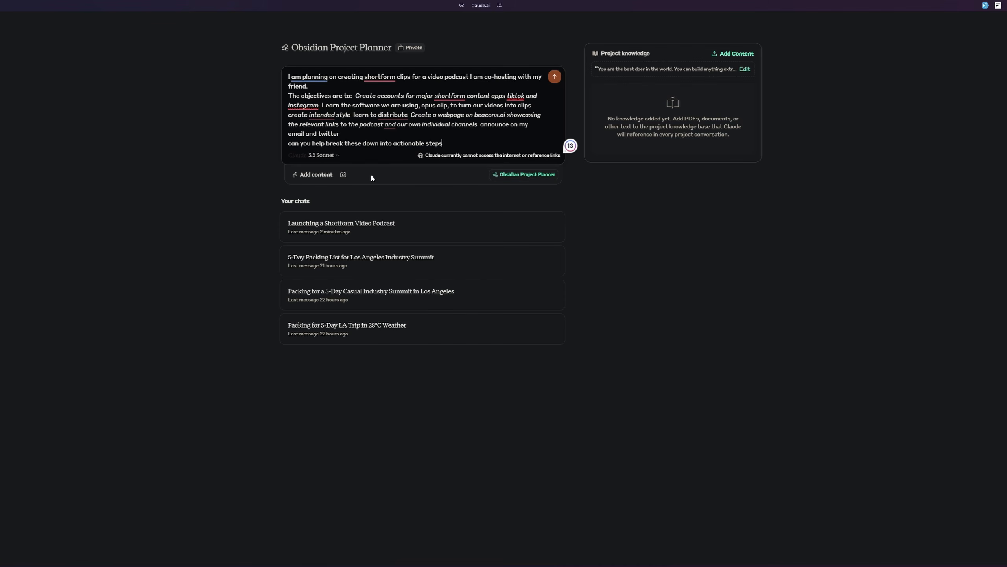
key("Return")
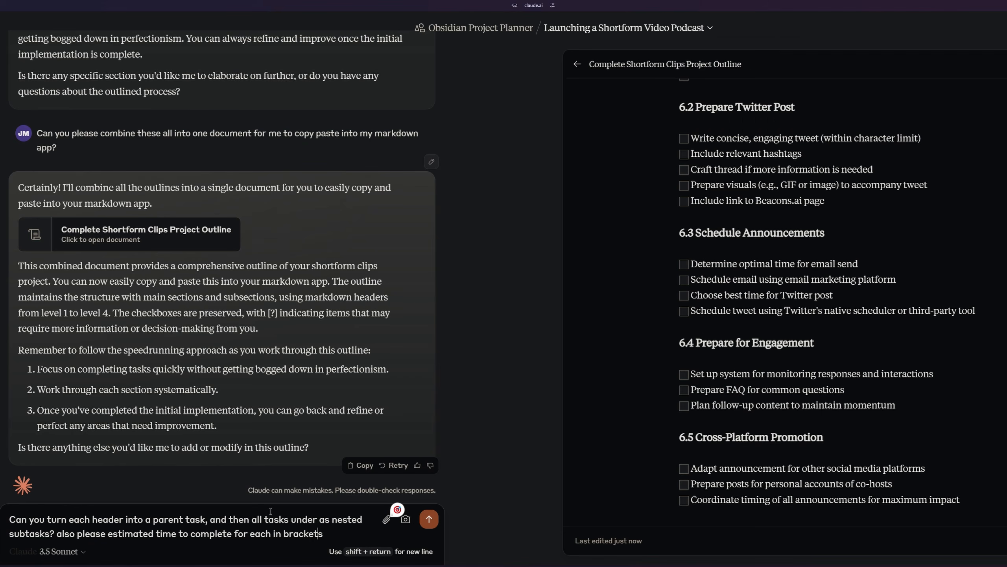
Step: Ask Claude to turn each header into a parent task with nested subtasks and estimated completion times (hours or days) in brackets
type("(hours or days) in brackets")
key("Return")
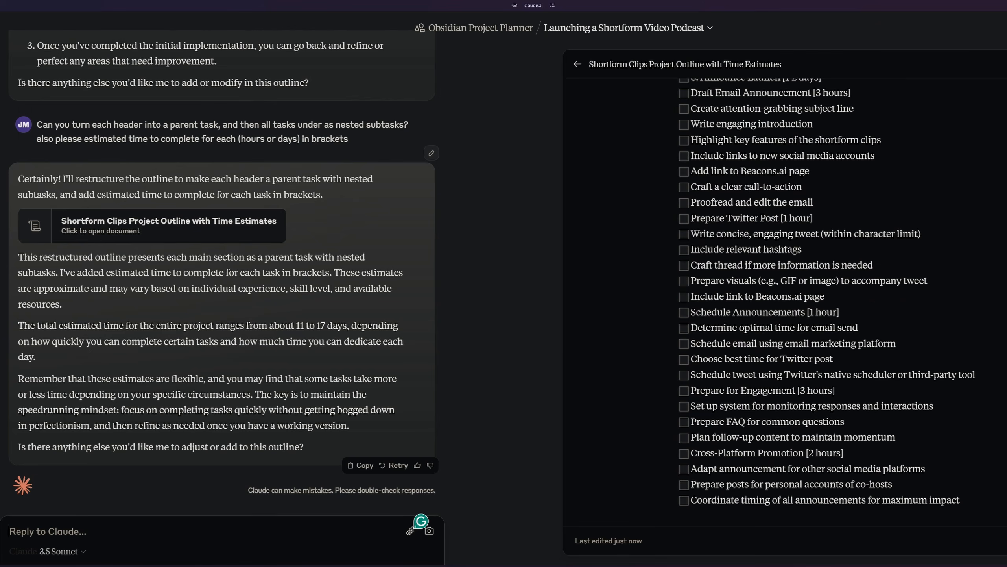
Step: Switch to Obsidian, paste the restructured outline with time estimates under the project note's Tasks heading, and review it from the start
key("alt+Tab")
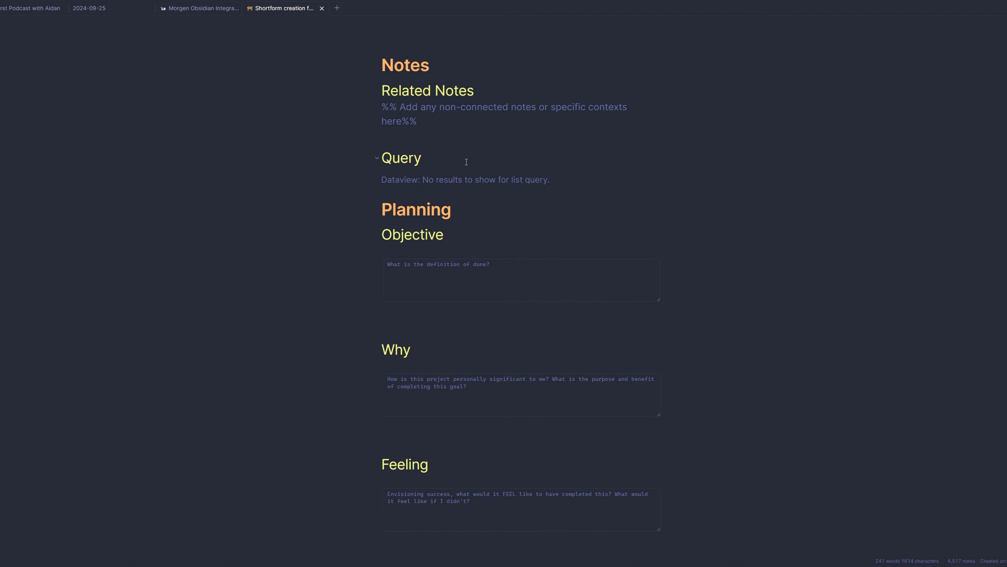
scroll(465, 162, "up", 3)
key("ctrl+v")
scroll(461, 206, "up", 20)
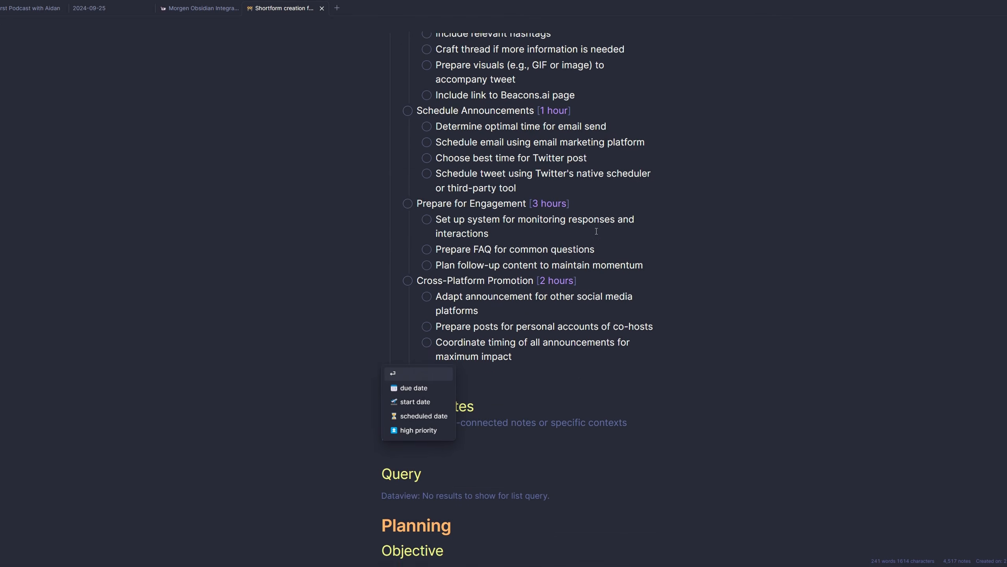
scroll(497, 237, "up", 20)
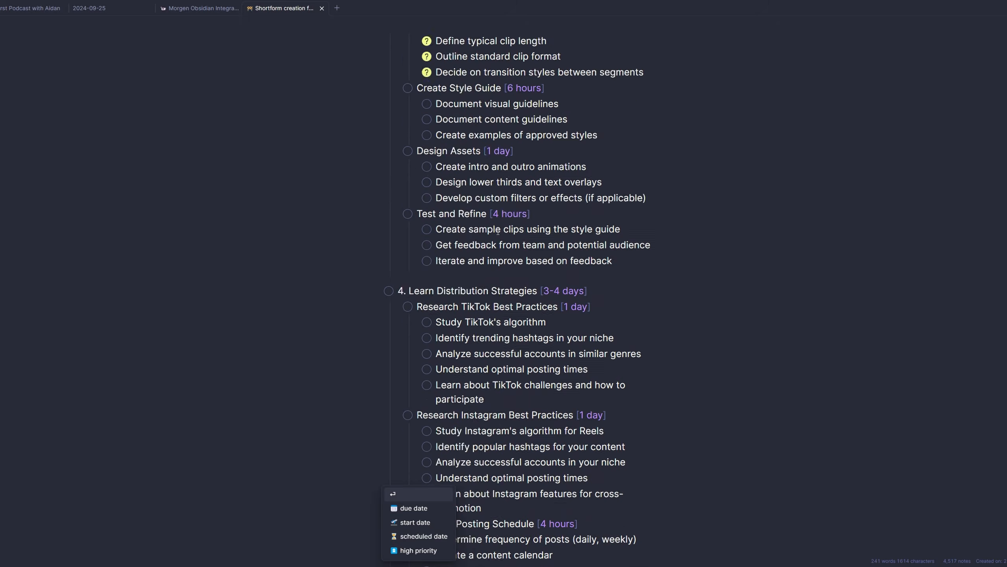
scroll(489, 213, "up", 10)
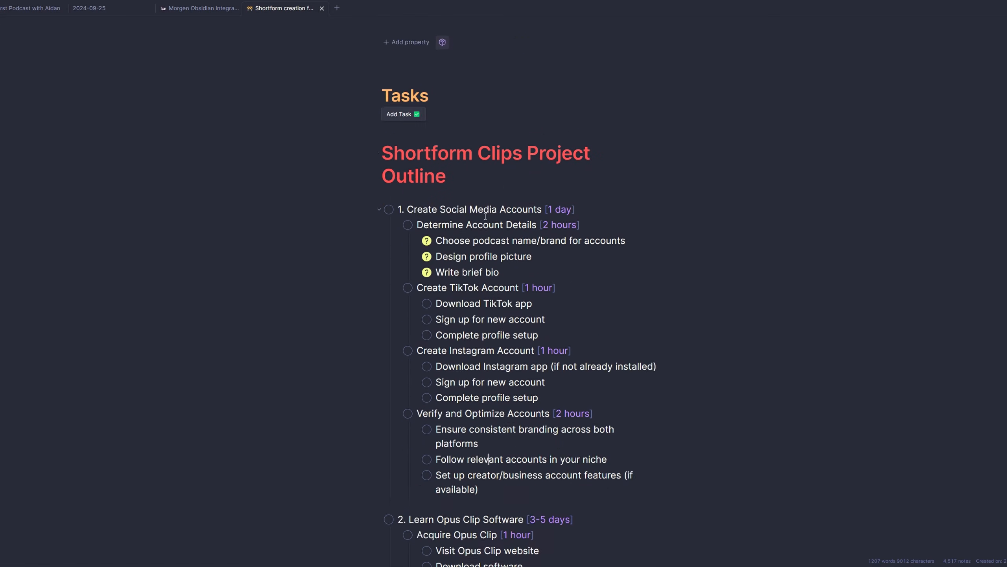
Step: Delete the "Shortform Clips Project Outline" heading and its blank lines above the project note's task list
scroll(488, 222, "down", 1)
left_click_drag(492, 330, 362, 306)
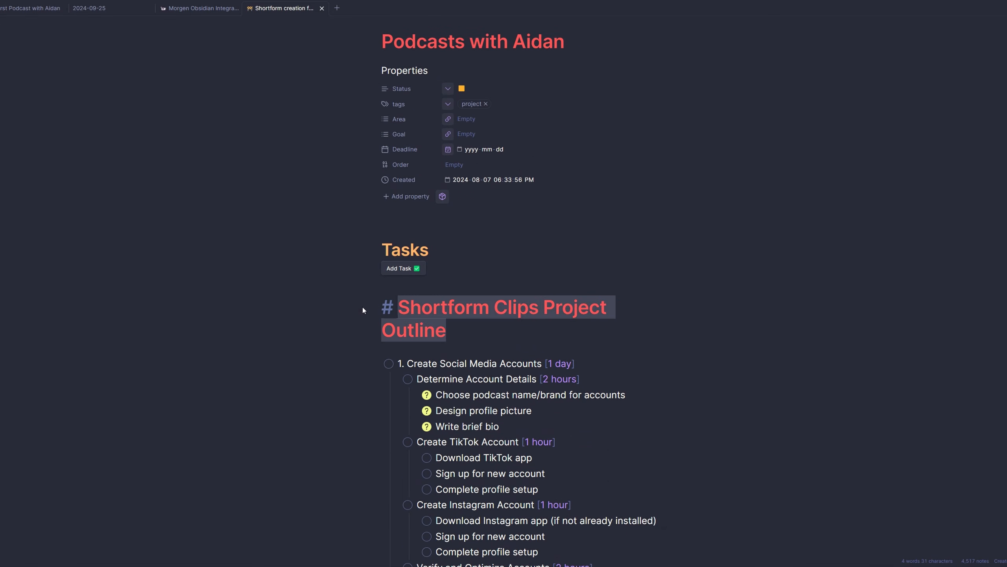
key("BackSpace")
key("BackSpace")
key("BackSpace")
key("BackSpace")
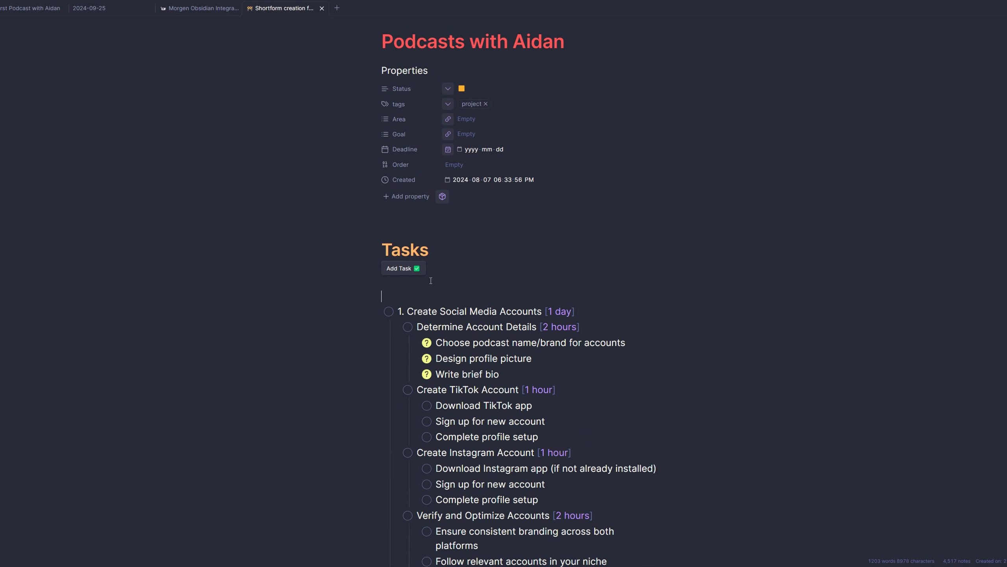
scroll(626, 298, "down", 20)
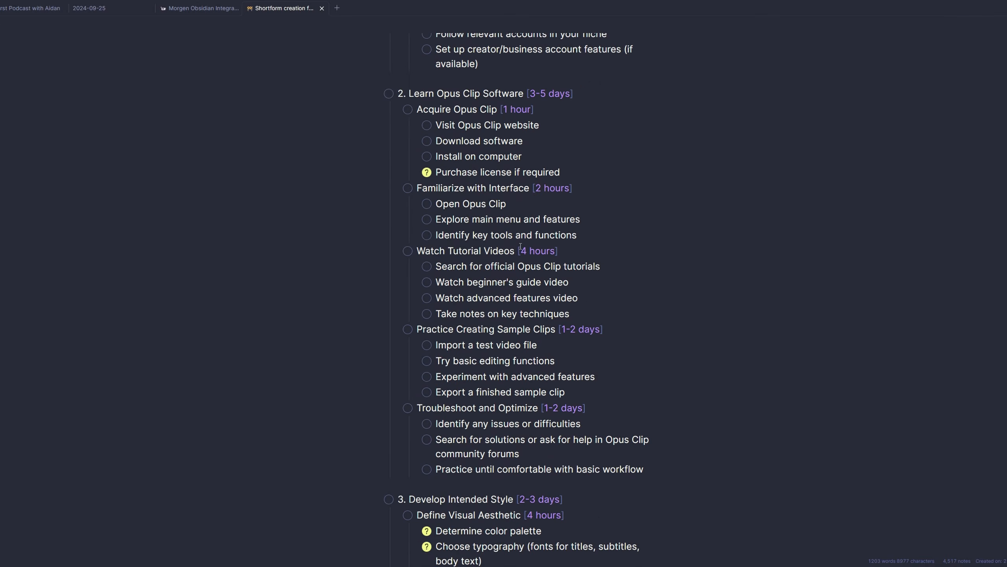
scroll(537, 251, "down", 7)
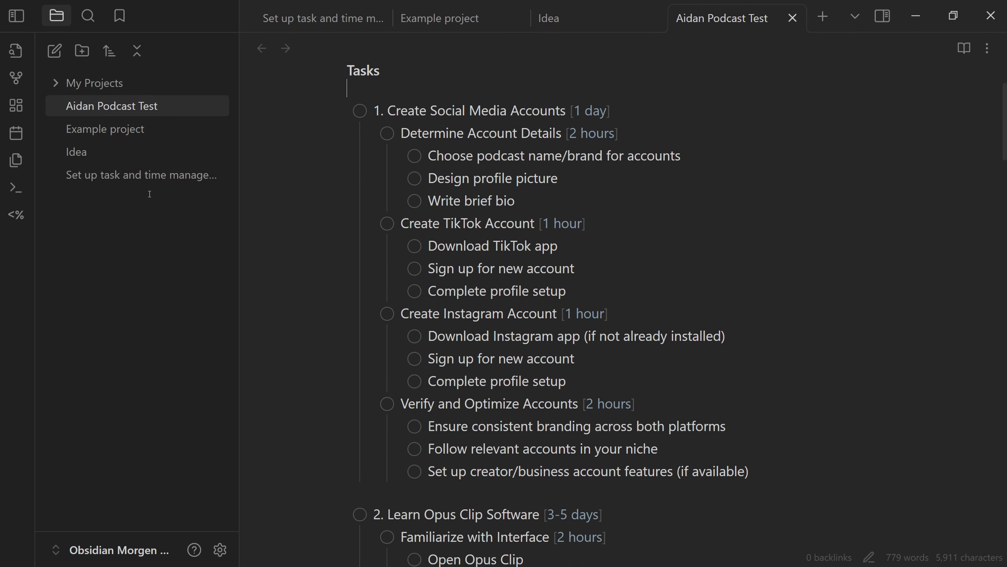
Step: Examine the Create Social Media Accounts parent task, its nested subtasks and its time estimates in the podcast test note
scroll(312, 202, "up", 2)
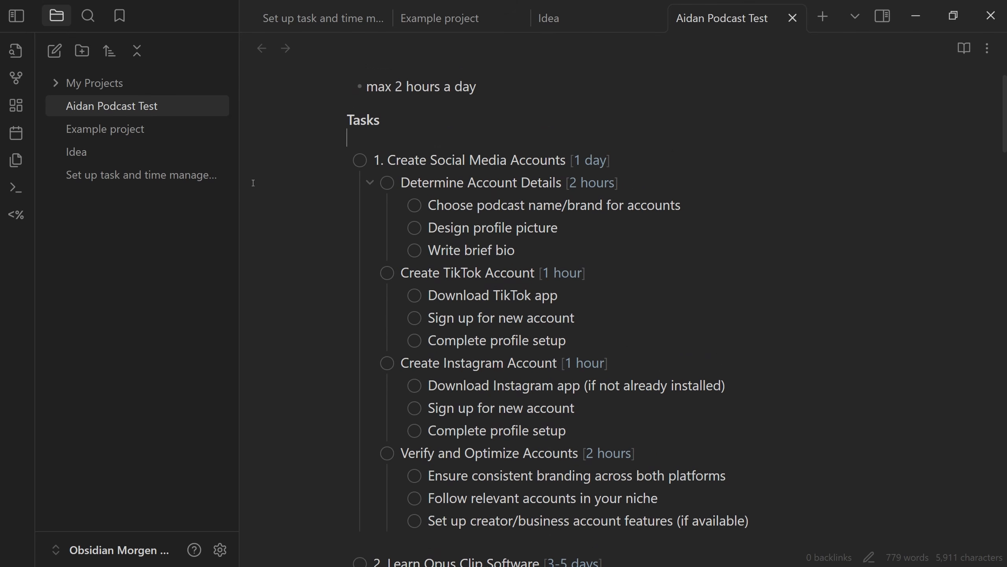
scroll(279, 180, "down", 1)
scroll(275, 190, "up", 1)
left_click_drag(524, 251, 214, 203)
left_click(587, 183)
scroll(392, 131, "down", 1)
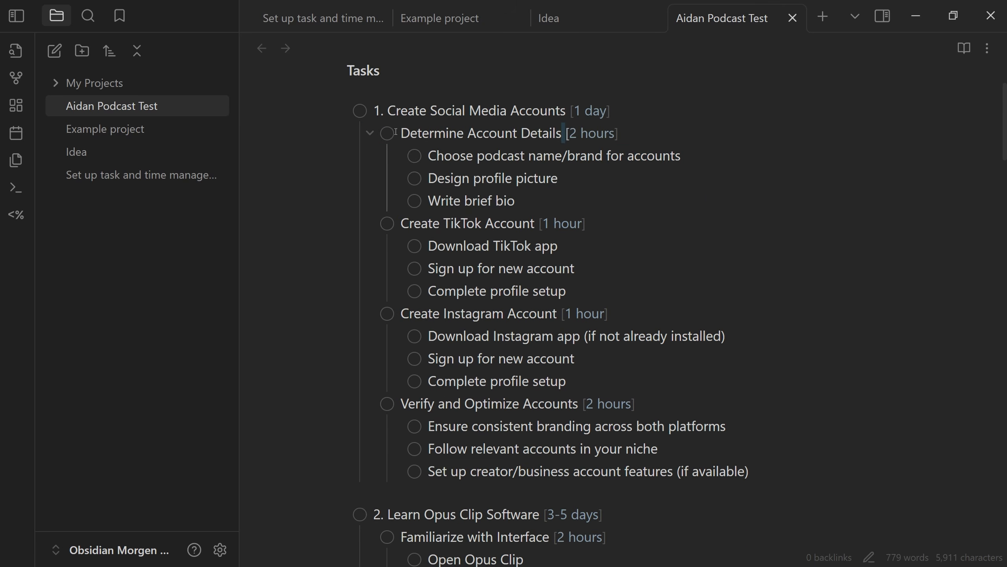
left_click_drag(396, 132, 594, 472)
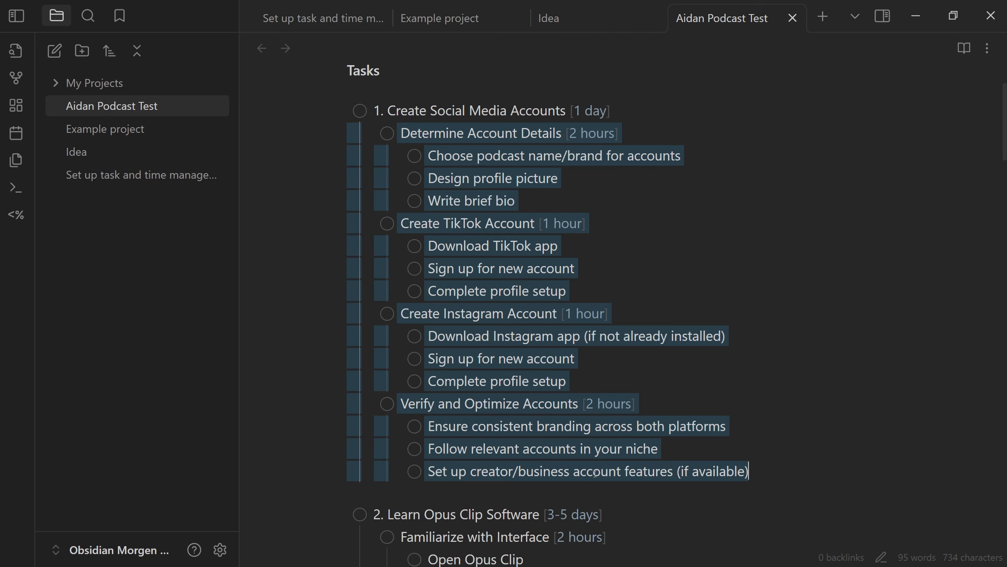
left_click(380, 90)
scroll(303, 196, "up", 1)
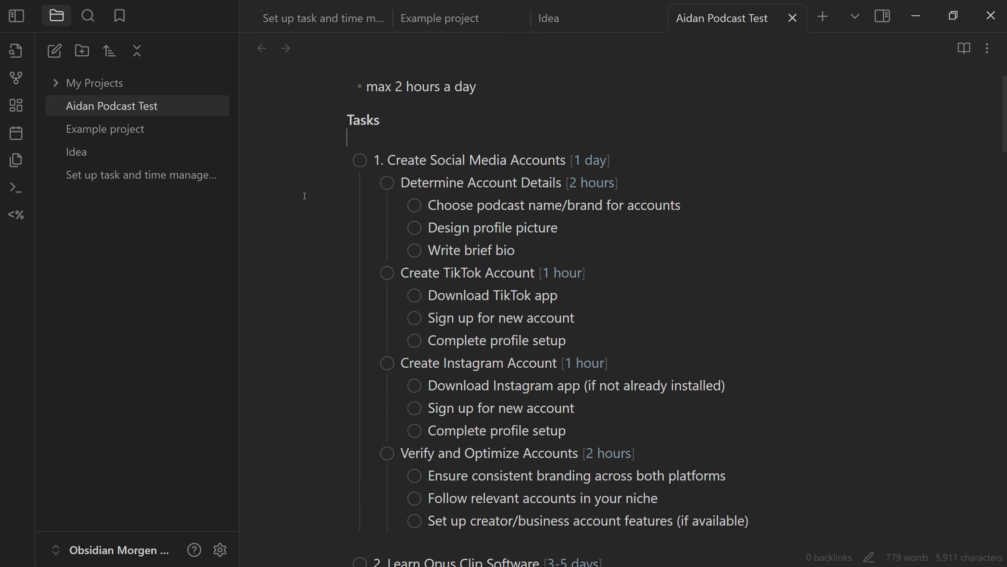
scroll(275, 185, "down", 1)
scroll(261, 210, "down", 3)
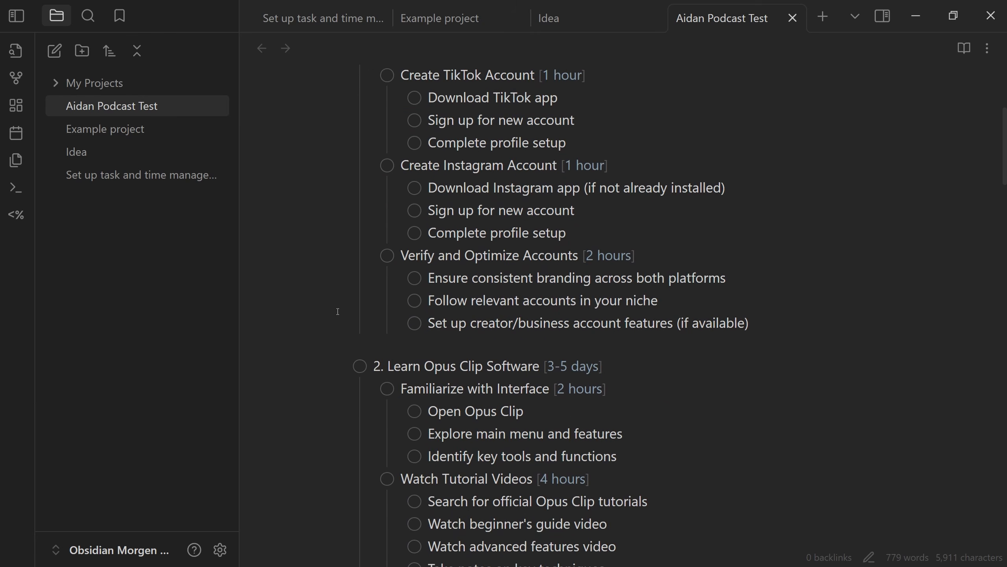
scroll(478, 359, "up", 4)
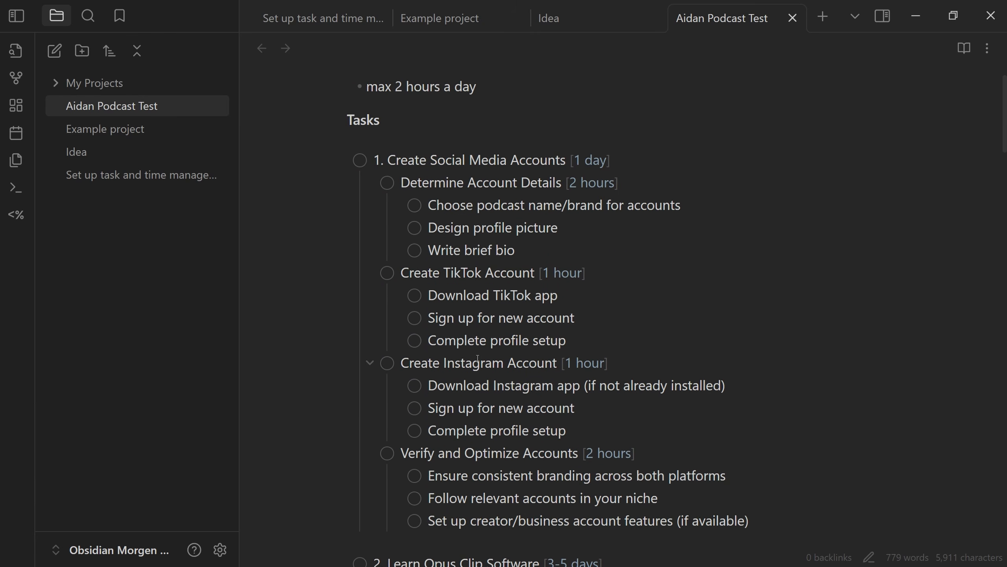
triple_click(449, 159)
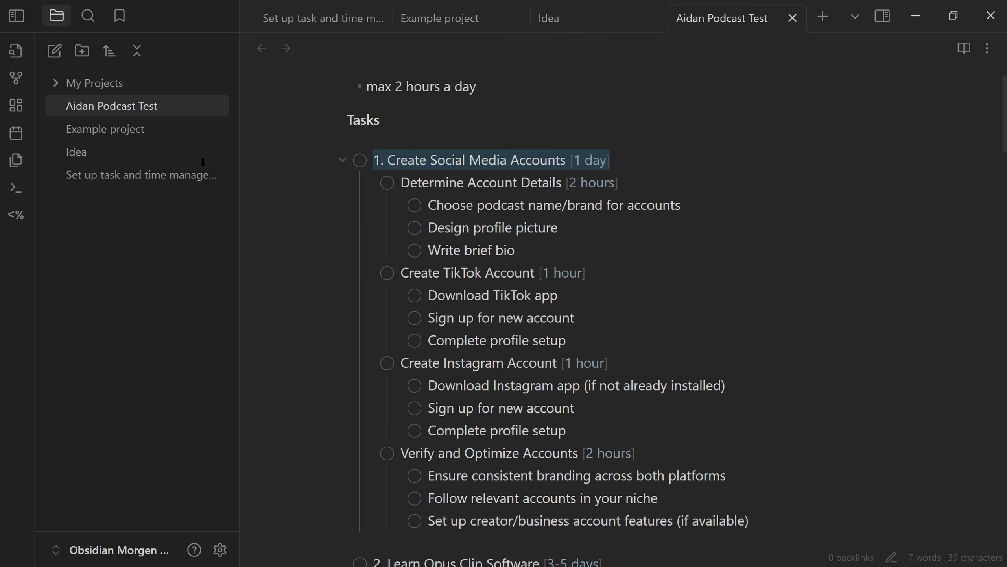
left_click_drag(205, 161, 555, 159)
left_click(555, 160)
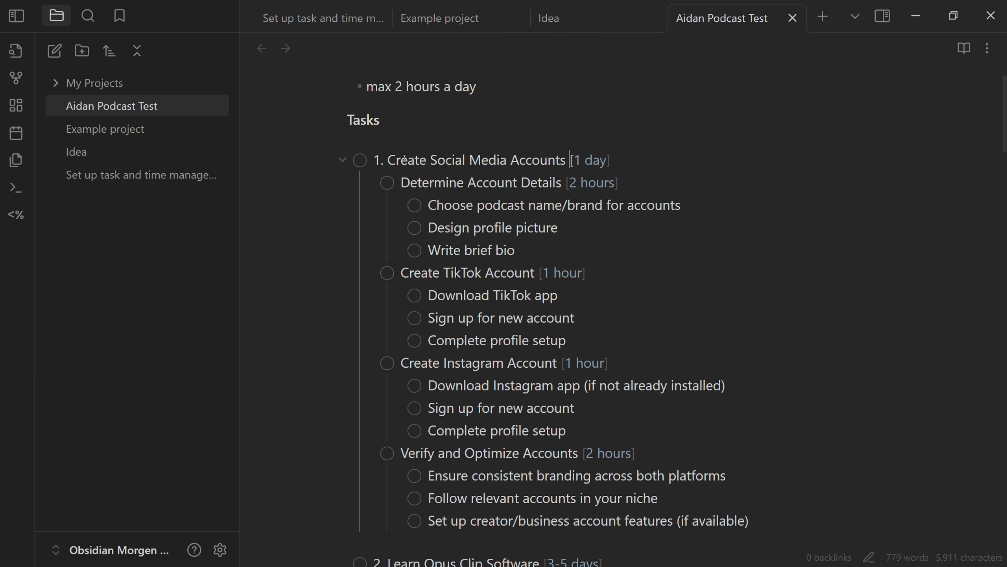
key("shift+End")
left_click_drag(543, 204, 708, 475)
left_click(709, 474)
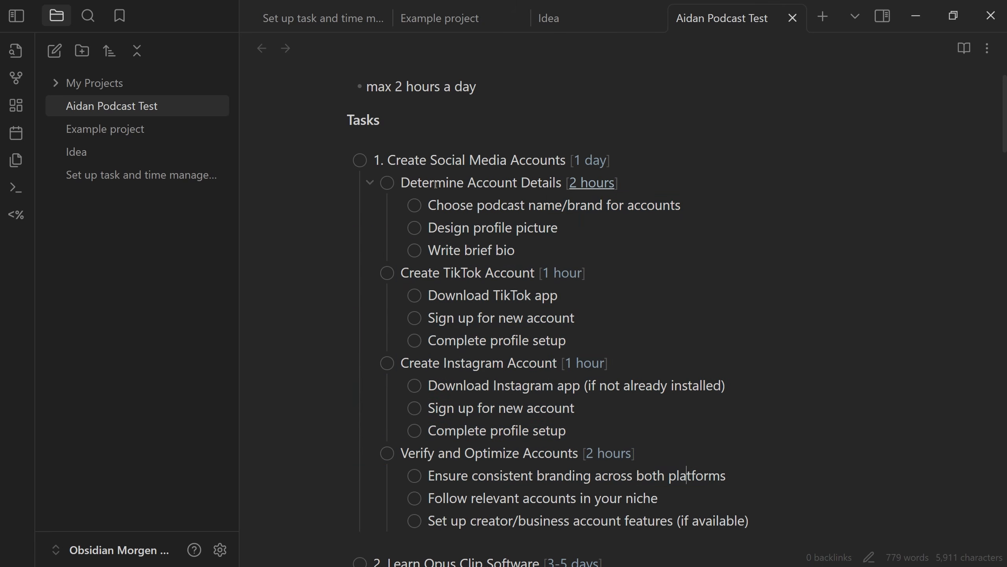
Step: Add a generated unique ID and a due date of today (2024-09-25) to the "1. Create Social Media Accounts" task
left_click_drag(612, 159, 570, 160)
key("End")
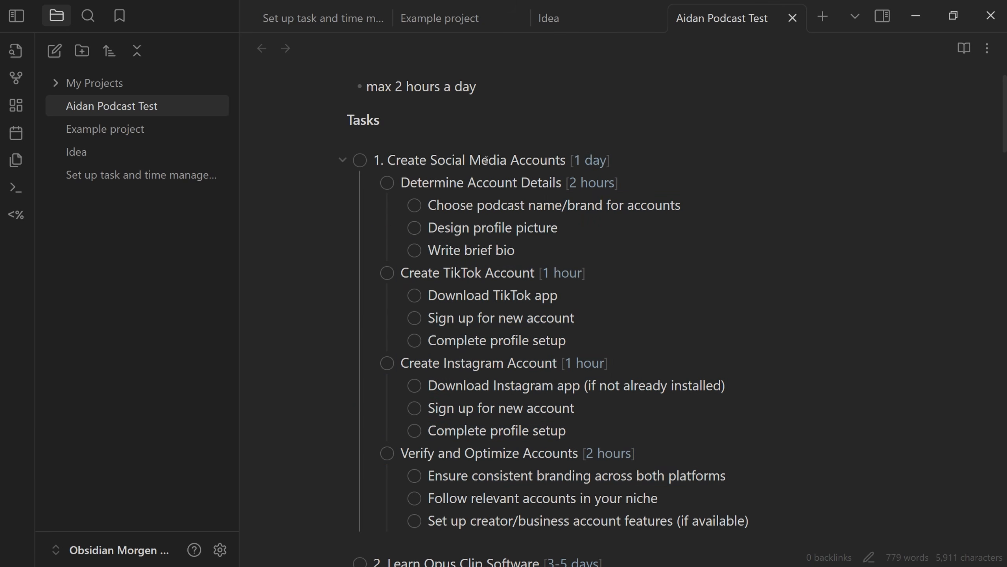
type("id")
key("Return")
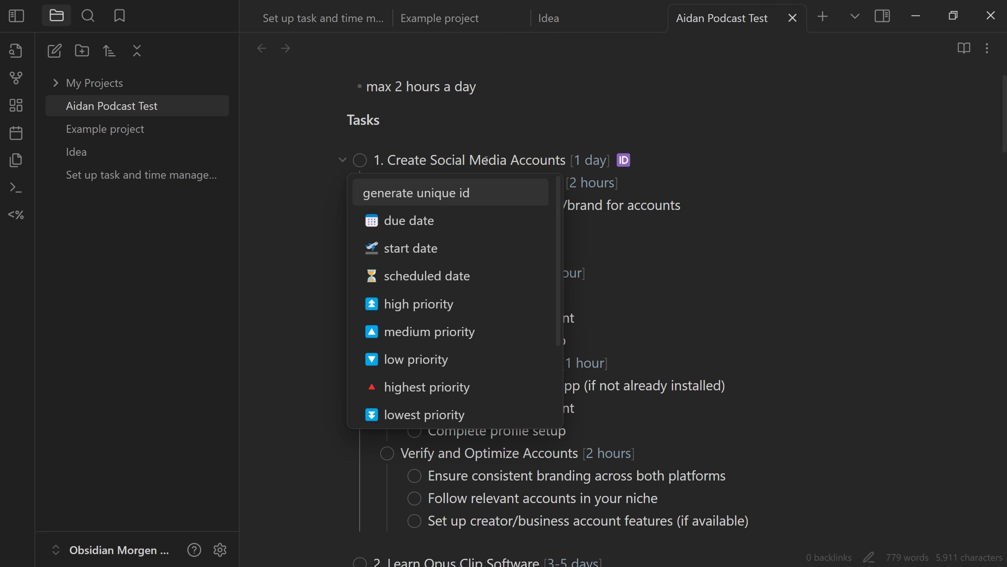
key("Return")
key("Return")
key("Down")
key("Down")
key("Up")
key("Up")
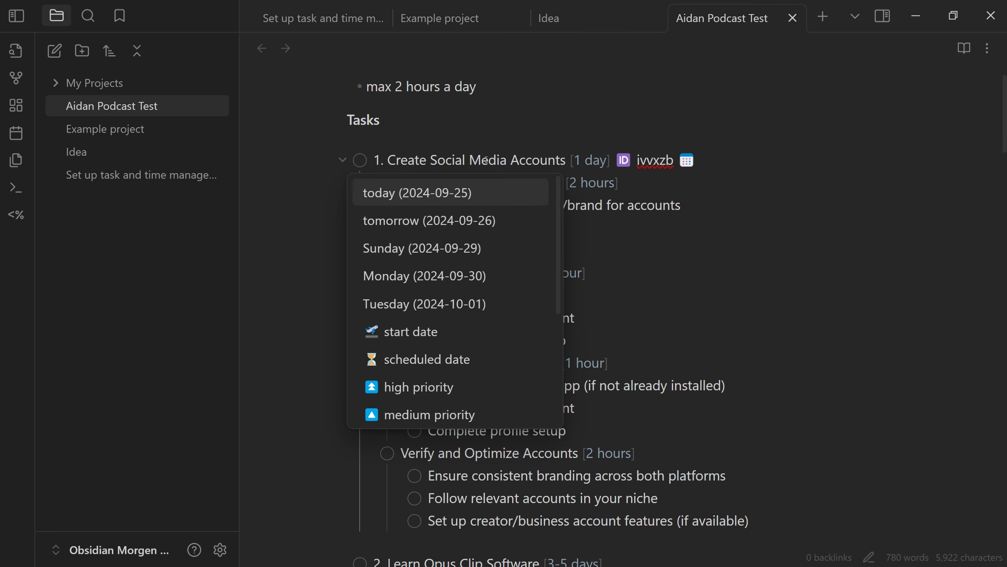
key("Return")
Step: Replace the [3-5 days] estimate on "2. Learn Opus Clip Software" with a generated unique ID and tomorrow's due date (2024-09-26)
scroll(486, 160, "down", 3)
left_click_drag(401, 267, 370, 269)
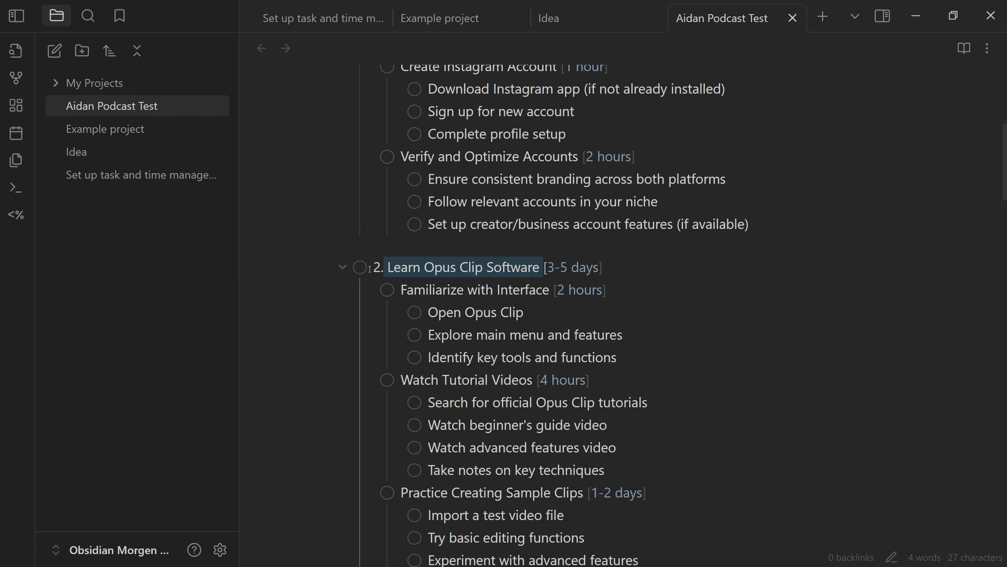
scroll(368, 270, "down", 3)
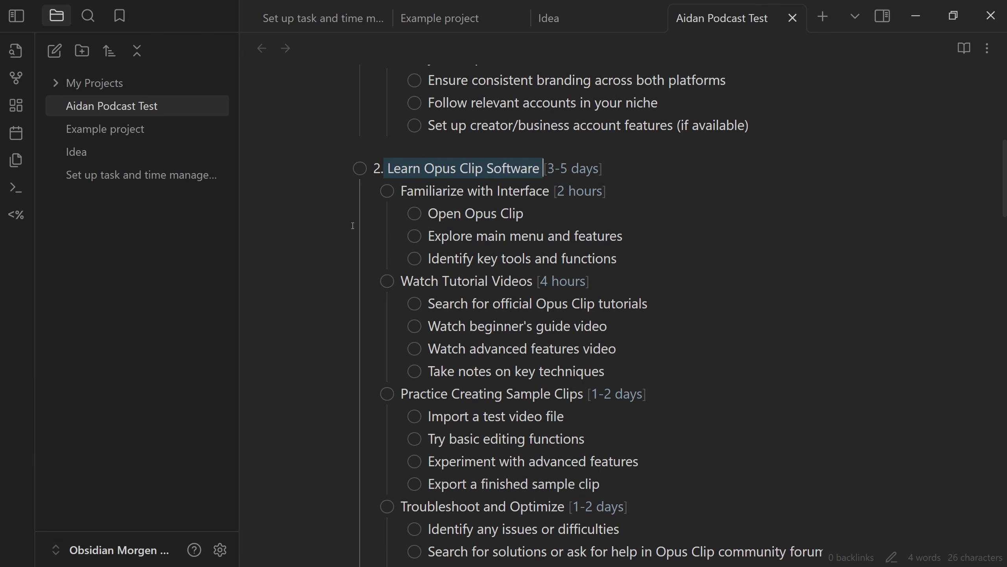
scroll(390, 205, "down", 1)
left_click_drag(627, 322, 449, 233)
left_click(492, 232)
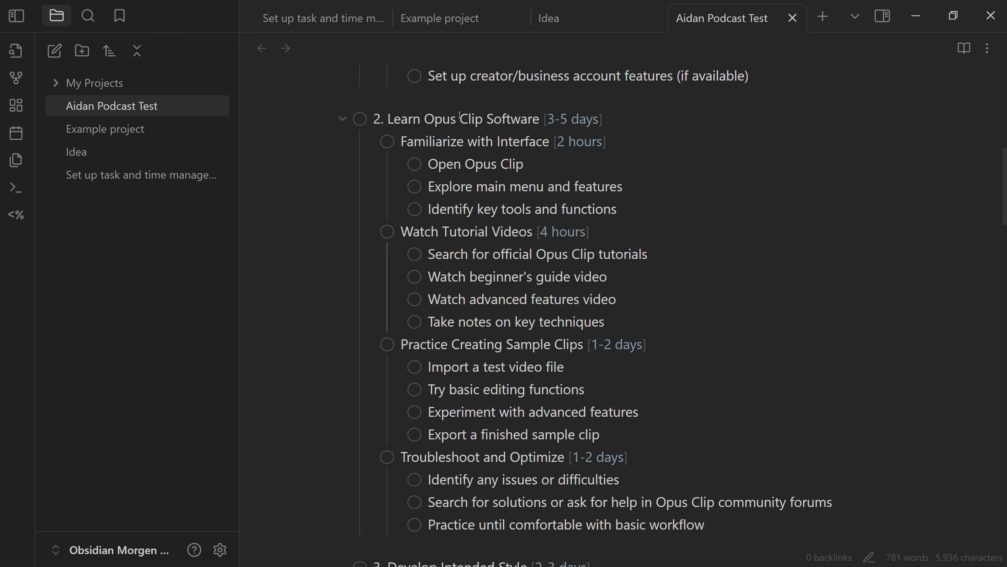
scroll(470, 194, "up", 2)
left_click(462, 208)
left_click_drag(455, 213, 375, 212)
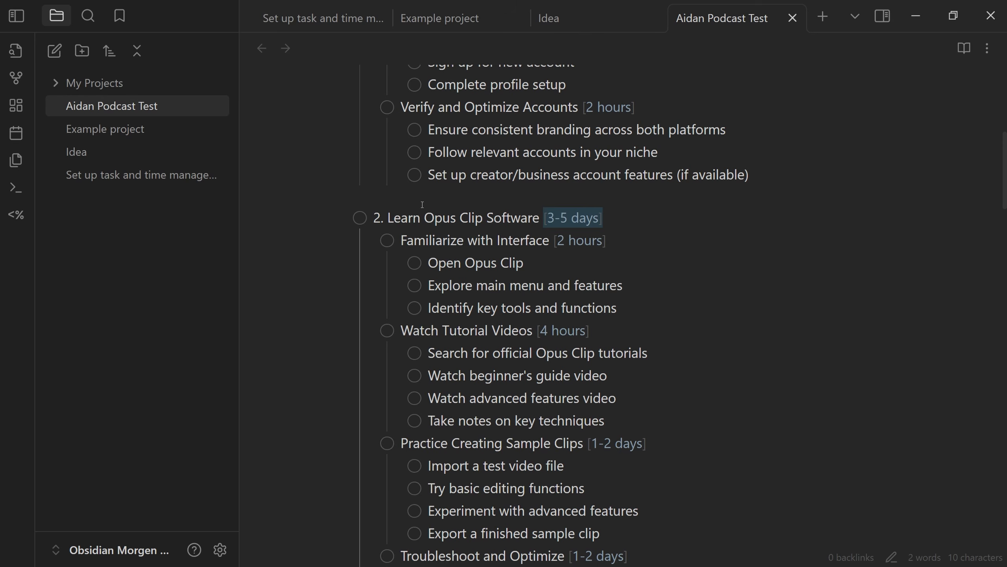
type("id")
key("Return")
key("Return")
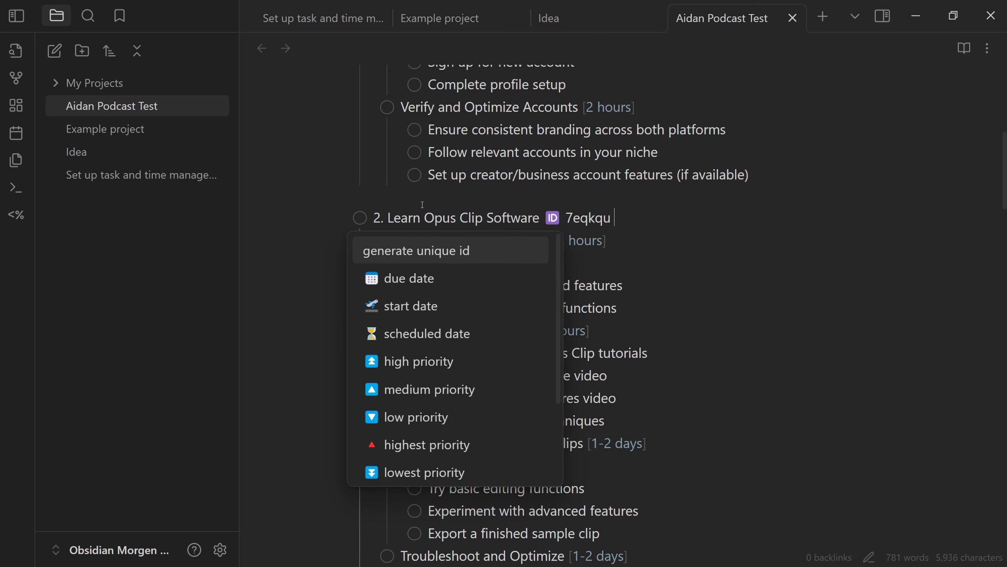
key("Down")
key("Return")
key("Down")
key("Return")
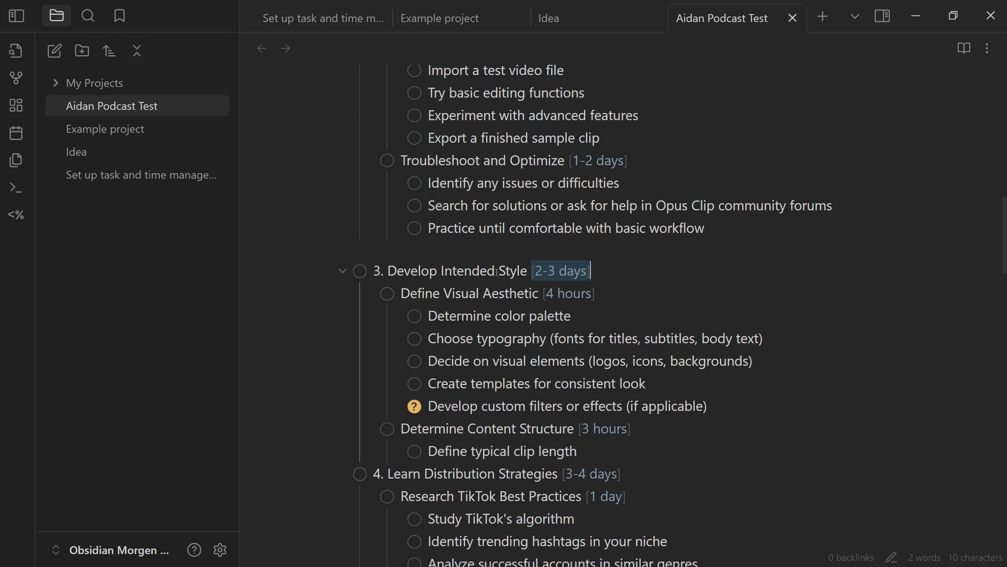
Step: Replace the [2-3 days] estimate on "3. Develop Intended Style" with a generated unique ID and a Sunday due date (2024-09-29)
type("id")
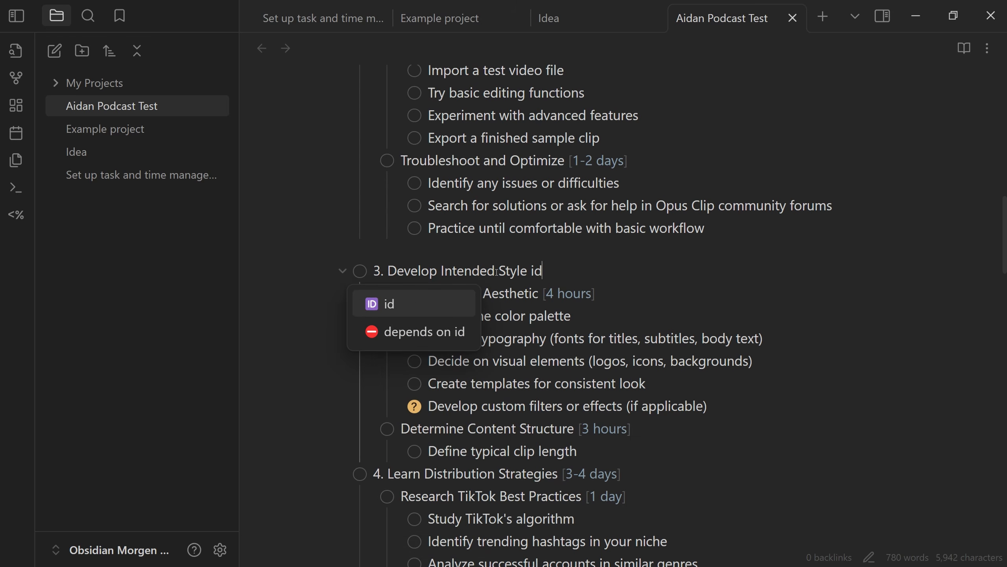
key("Return")
key("Return")
key("Down")
key("Down")
key("Return")
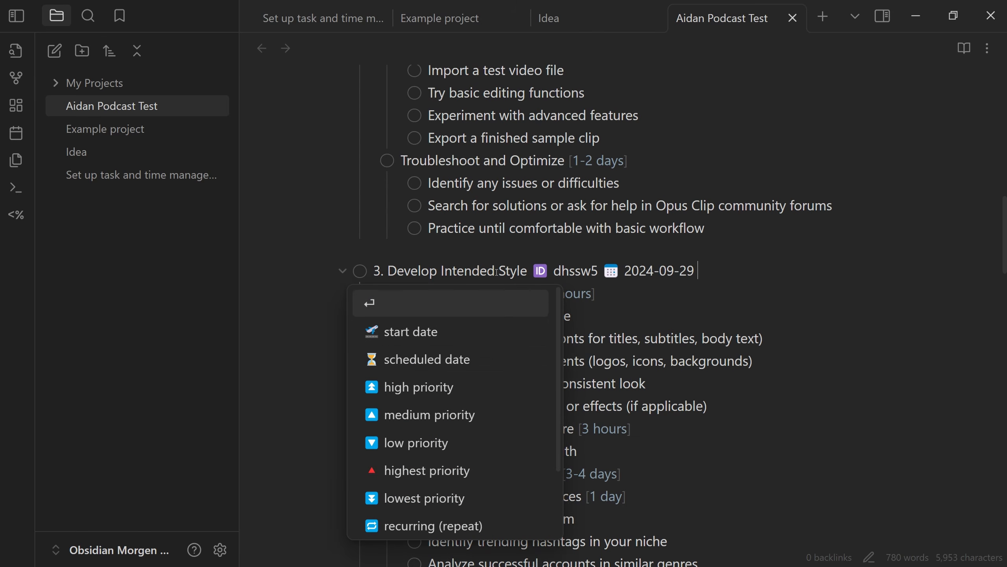
key("Escape")
key("Down")
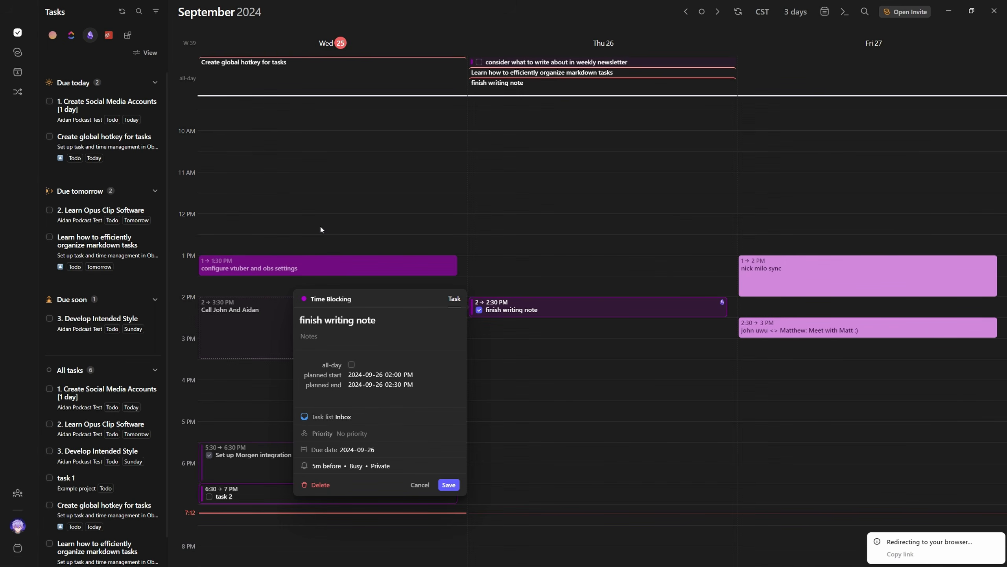
Step: Switch to Morgen, collapse the All tasks group and schedule "Create global hotkey for tasks" today from 7:15 to 8:15 PM
left_click(321, 230)
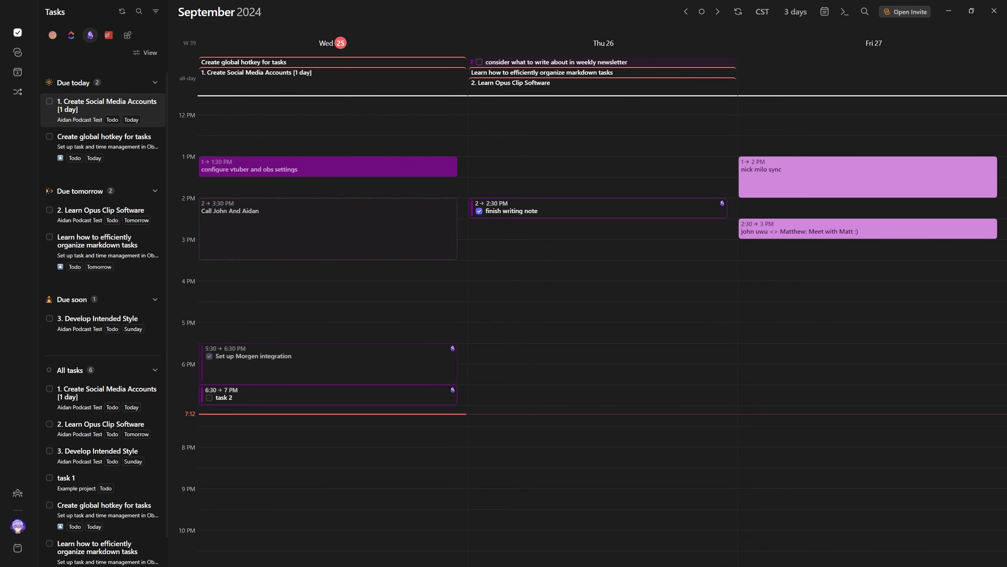
left_click(156, 370)
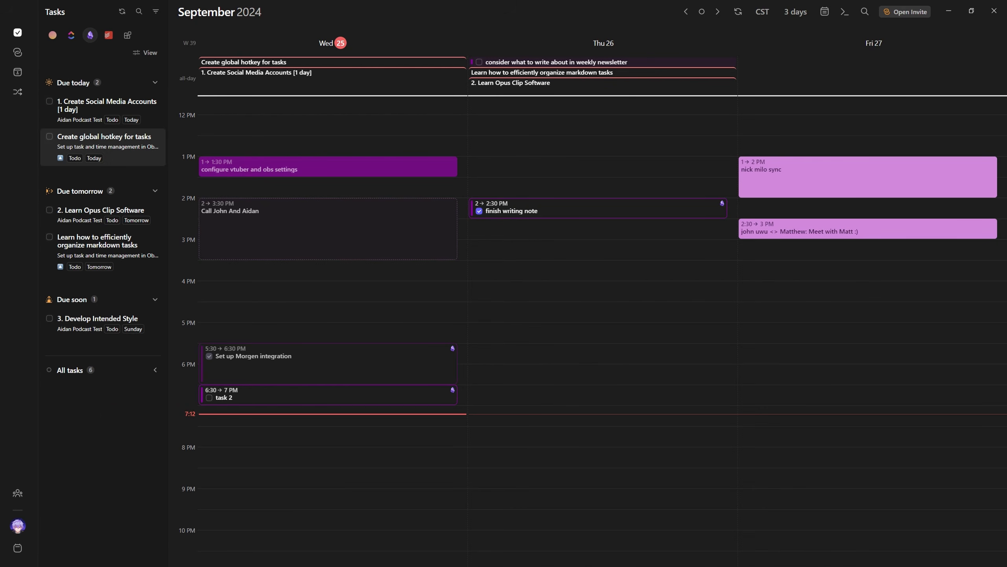
left_click_drag(104, 142, 105, 424)
key("Return")
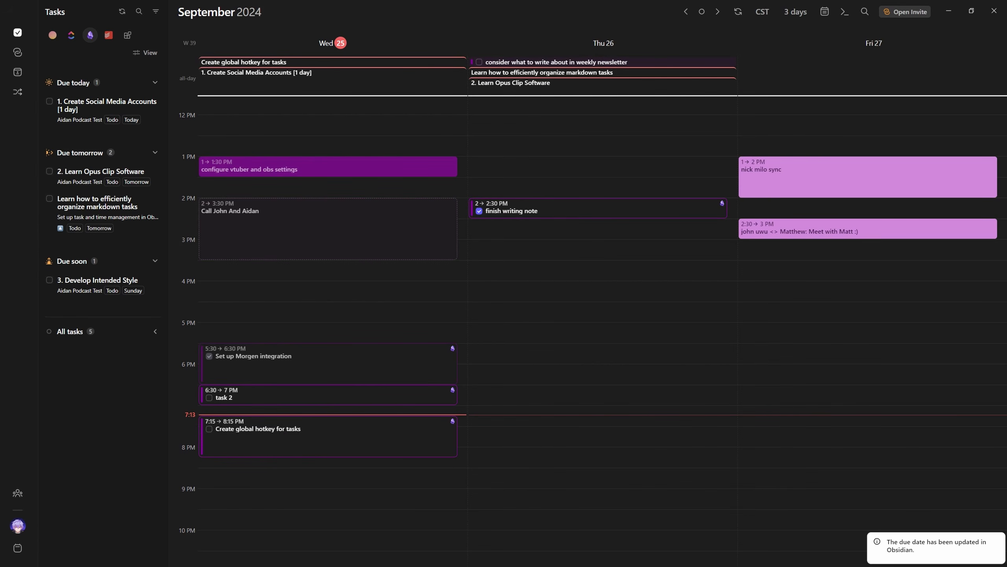
Step: Schedule "1. Create Social Media Accounts" today from 8:15 to 9:15 PM and duplicate the block at 9:45 to 10:45 PM
left_click_drag(104, 105, 144, 475)
key("Return")
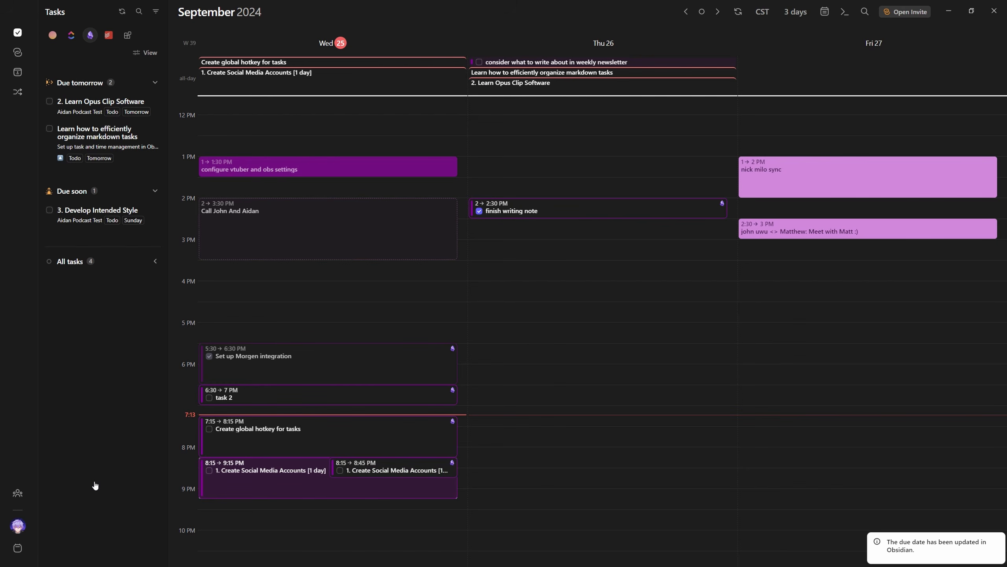
left_click_drag(209, 468, 116, 547)
key("ctrl+c")
key("ctrl+v")
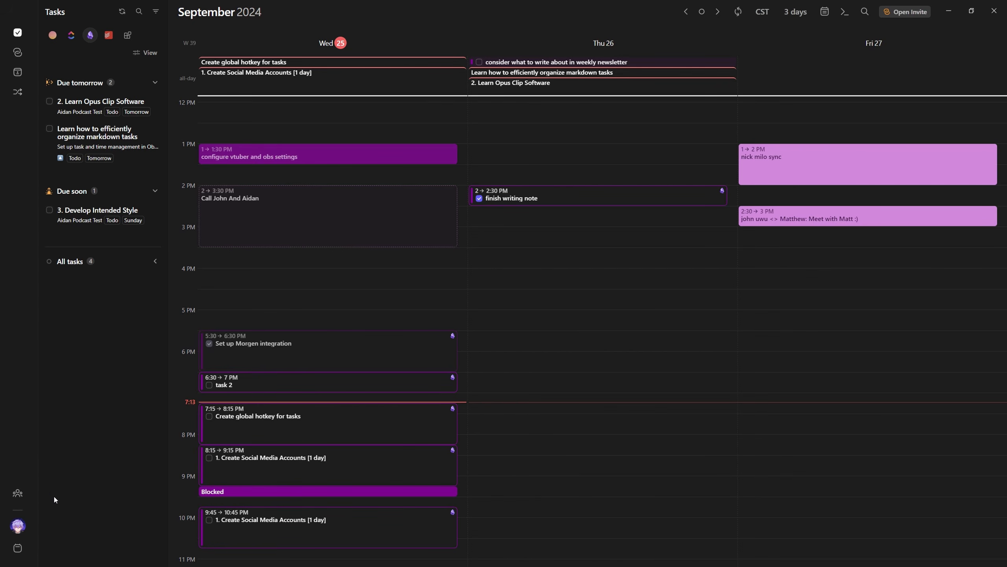
Step: Open the 8:15 PM block's source note in Obsidian and check off Determine Account Details and its "Choose podcast name/brand for accounts" subtask
left_click(186, 457)
left_click(63, 336)
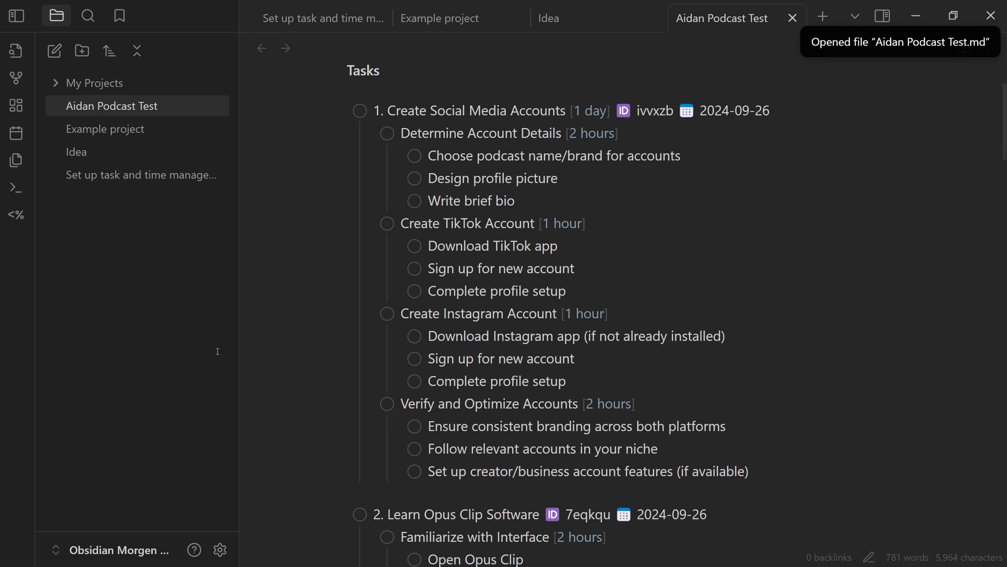
left_click(388, 134)
left_click(415, 156)
left_click(414, 190)
left_click(414, 178)
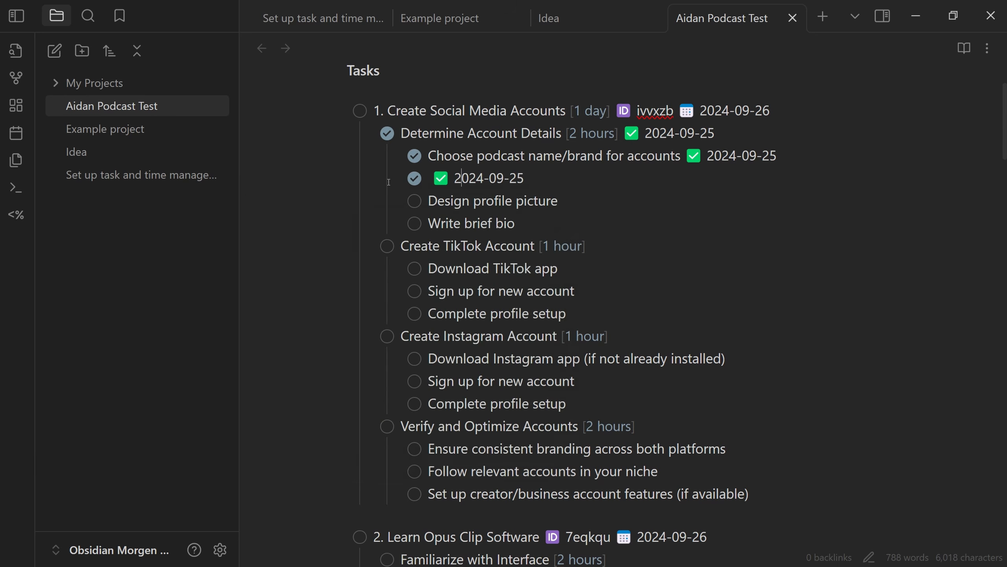
Step: Turn off the automatic done date and cancelled date options in the Tasks plugin settings
left_click_drag(525, 179, 432, 179)
left_click_drag(684, 156, 777, 156)
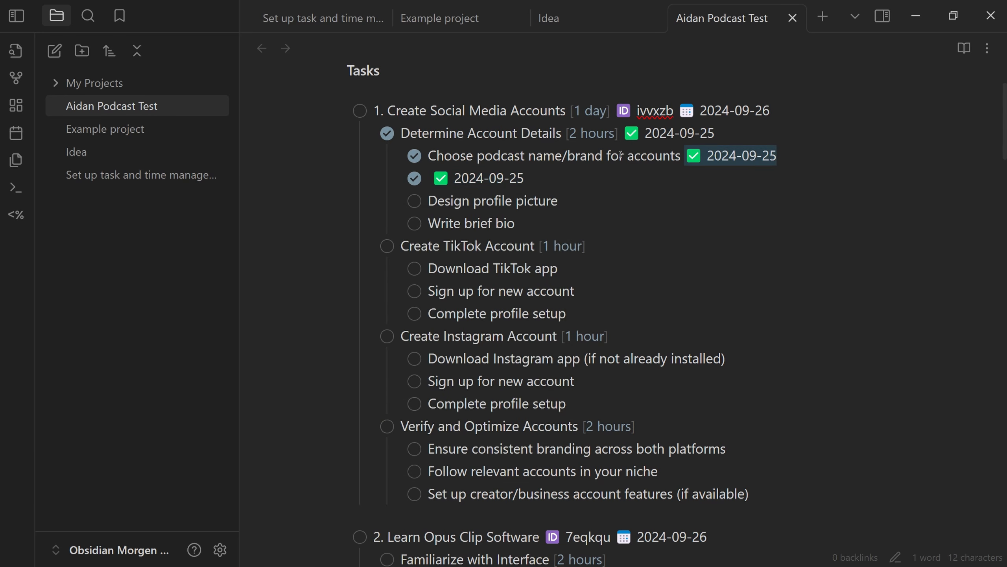
key("ctrl+comma")
scroll(119, 360, "down", 5)
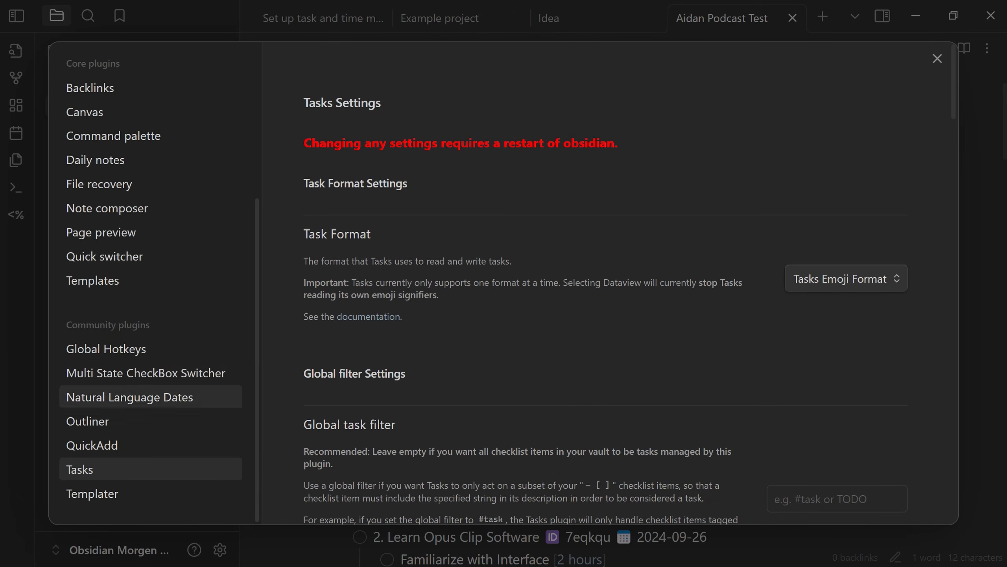
scroll(719, 278, "down", 10)
left_click(718, 278)
left_click(702, 355)
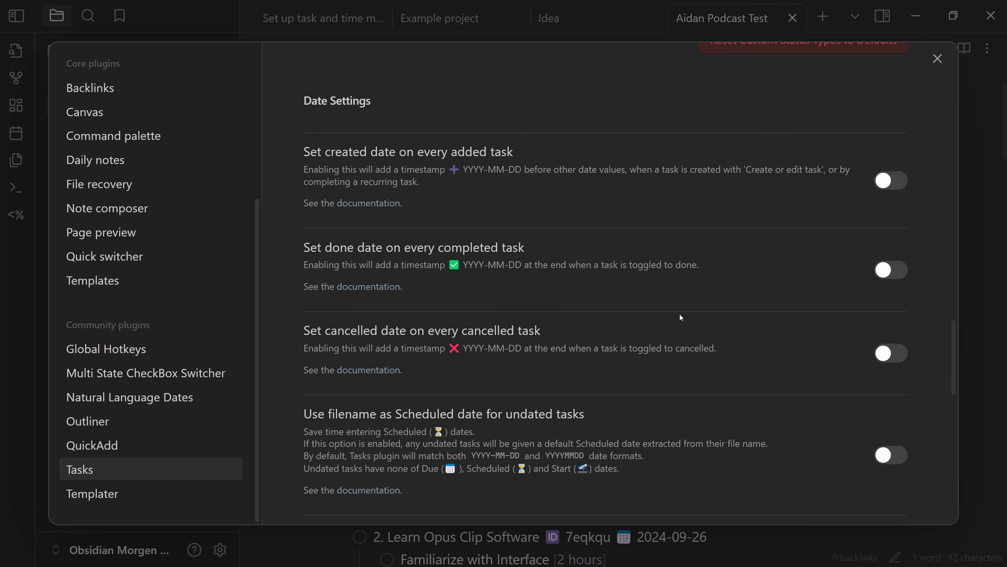
key("Escape")
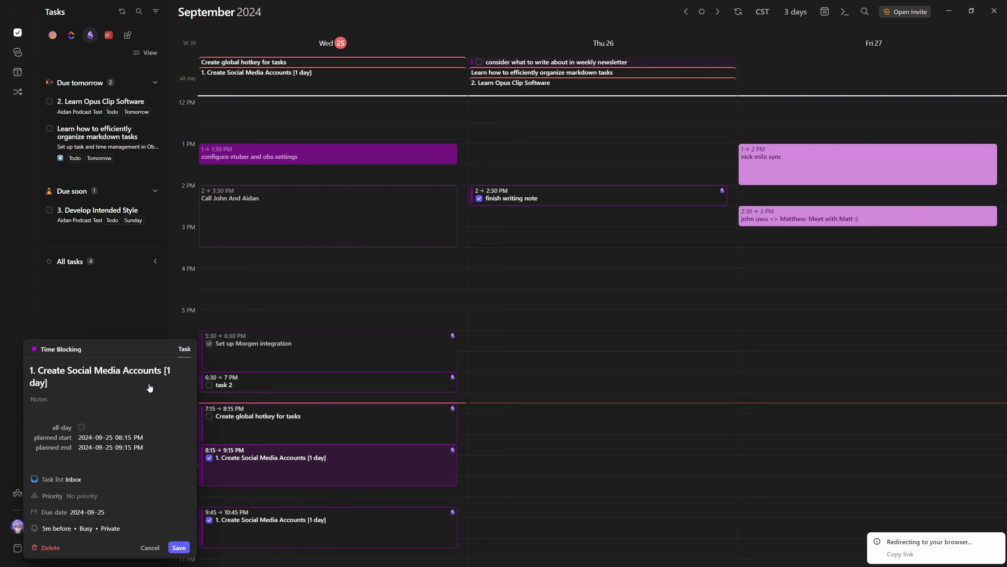
Step: Switch back to Morgen and review today's Create Social Media Accounts time blocks
scroll(149, 389, "down", 1)
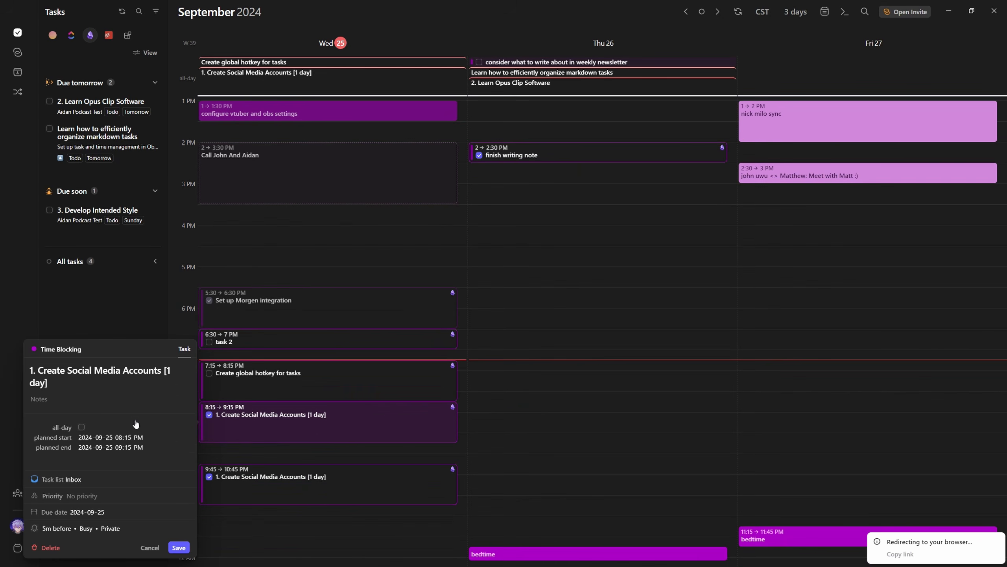